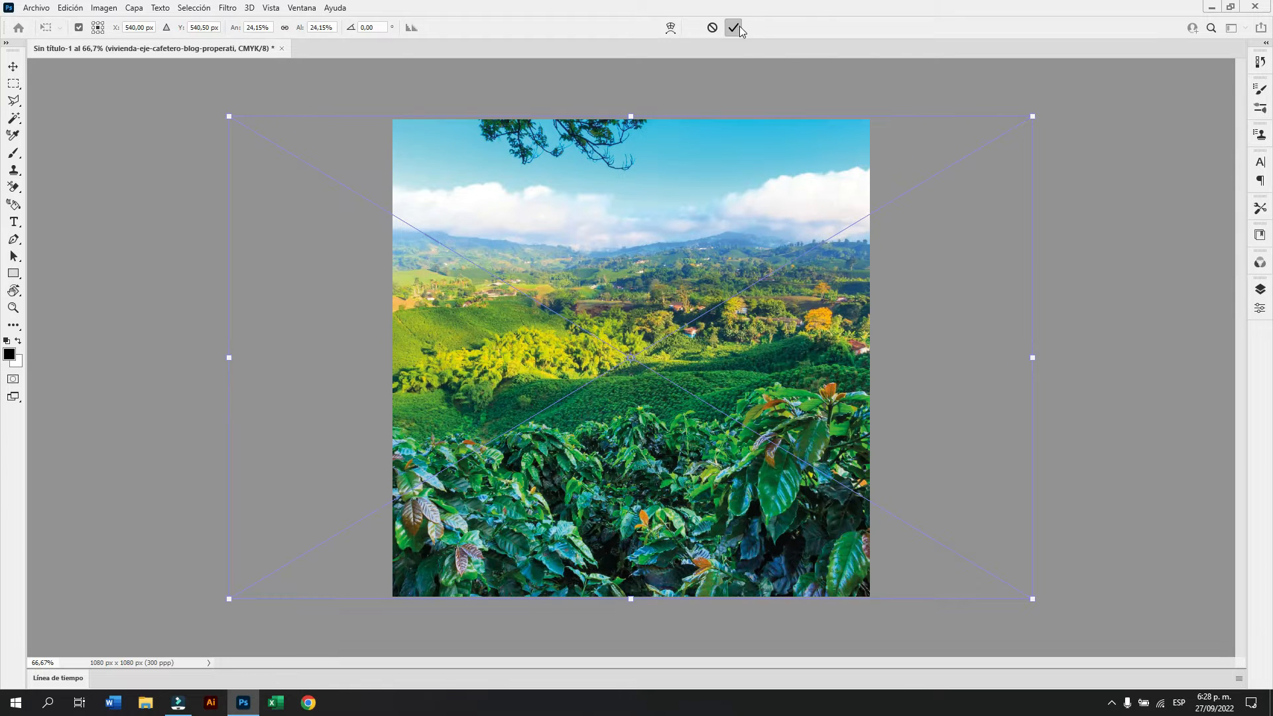
# Confirm the placed landscape image and apply a Gaussian blur with a 2.5-pixel radius to its layer.
pyautogui.click(733, 27)
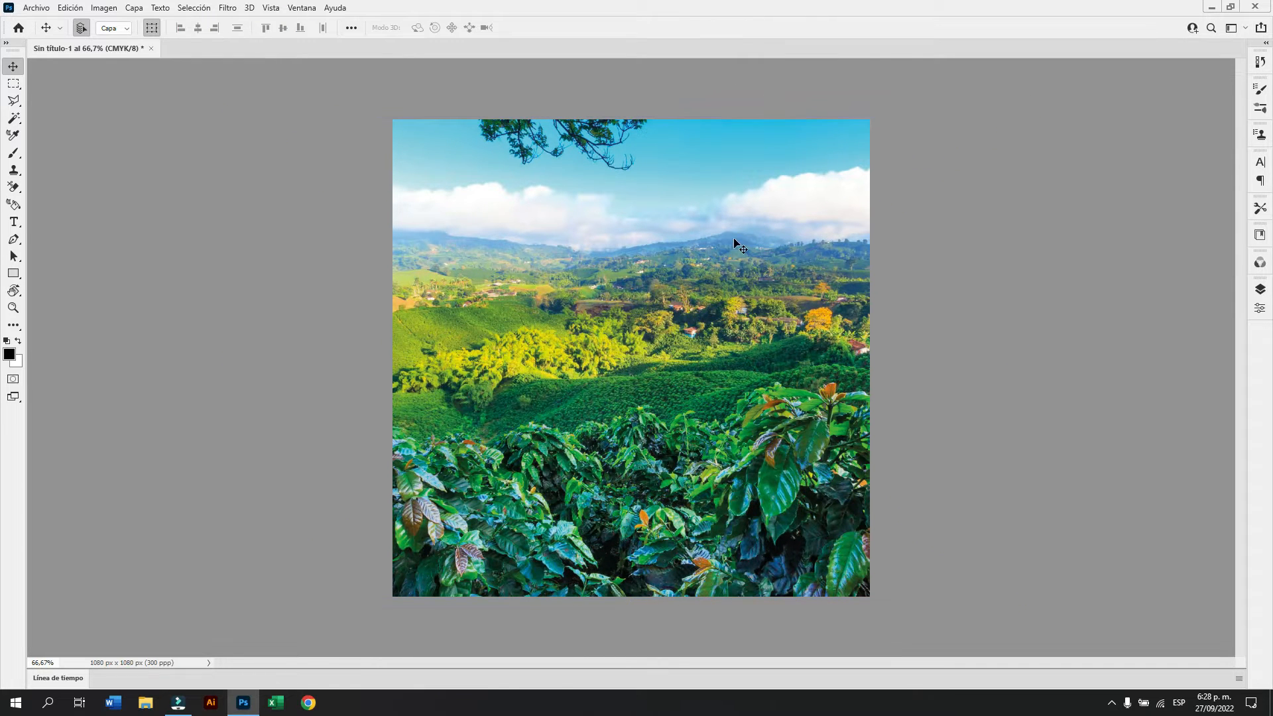
pyautogui.click(1259, 290)
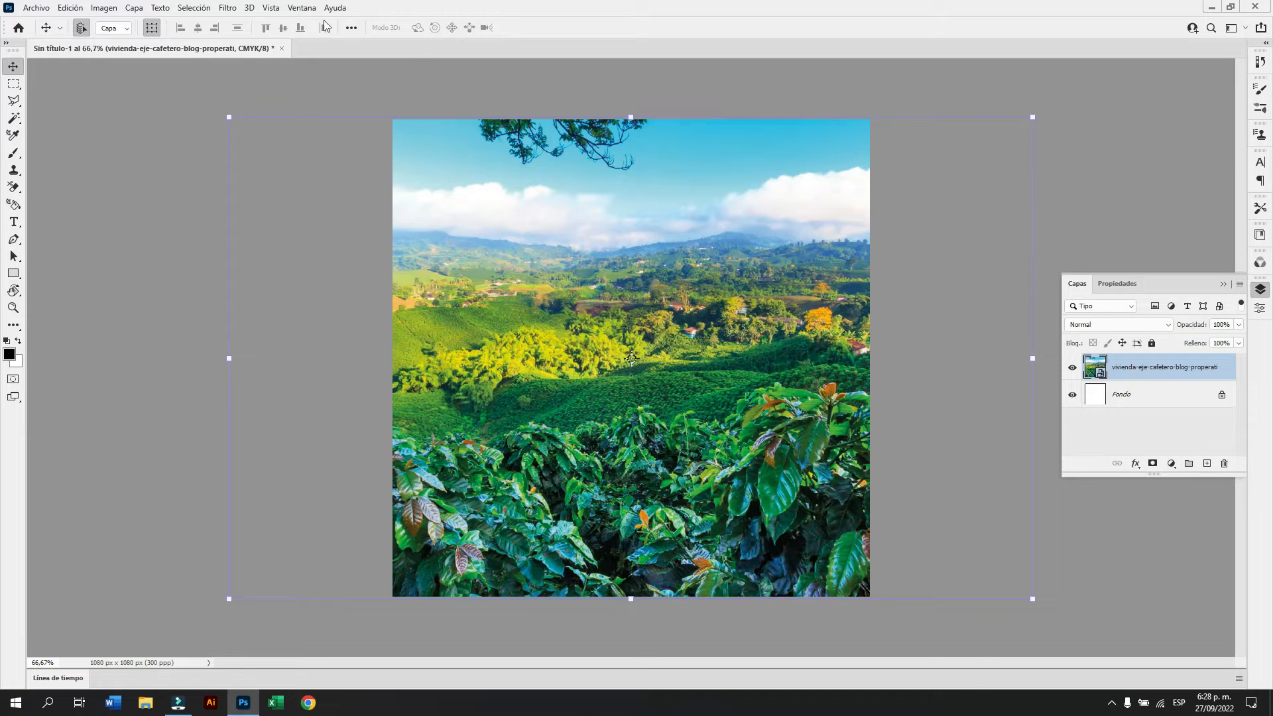
pyautogui.click(228, 8)
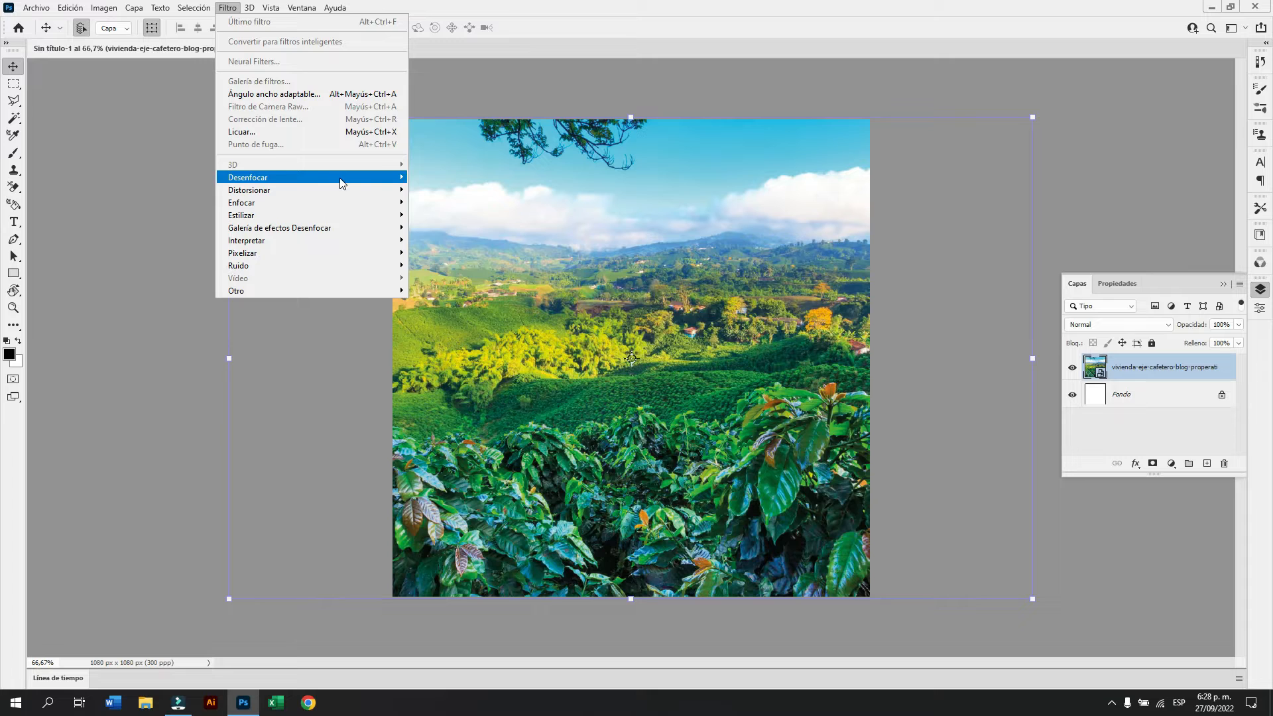
pyautogui.moveTo(342, 179)
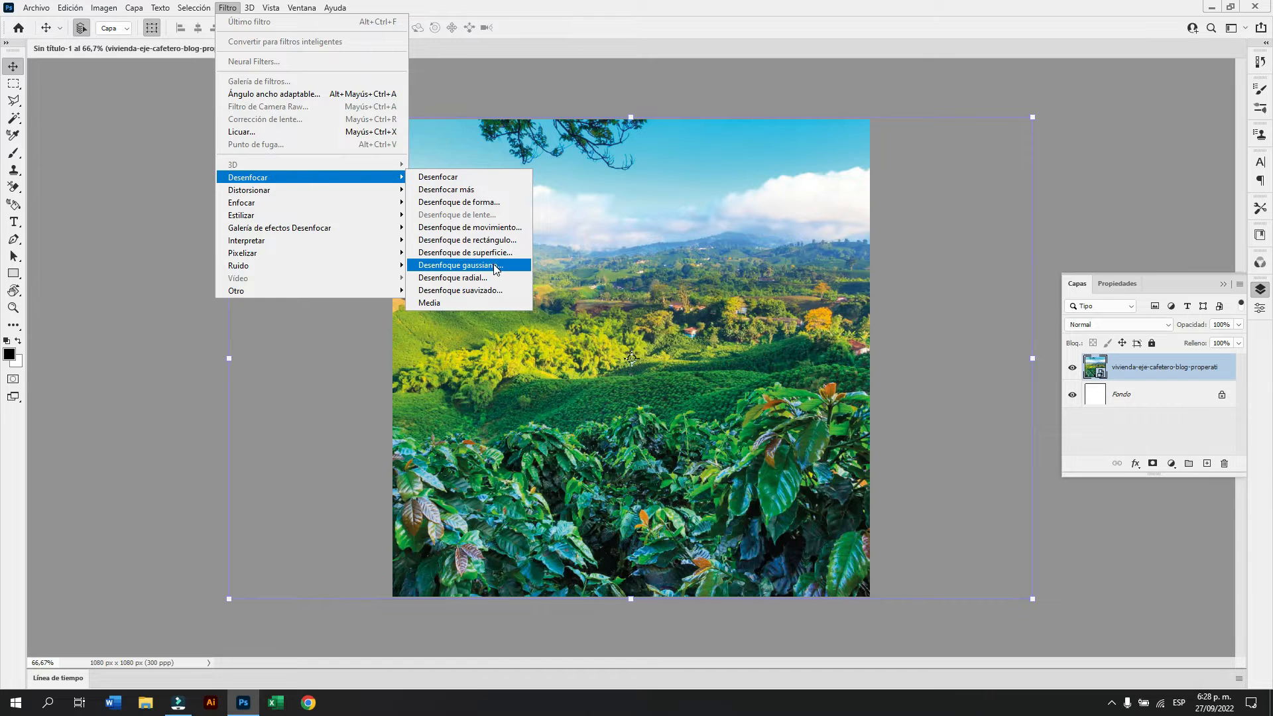
pyautogui.click(496, 265)
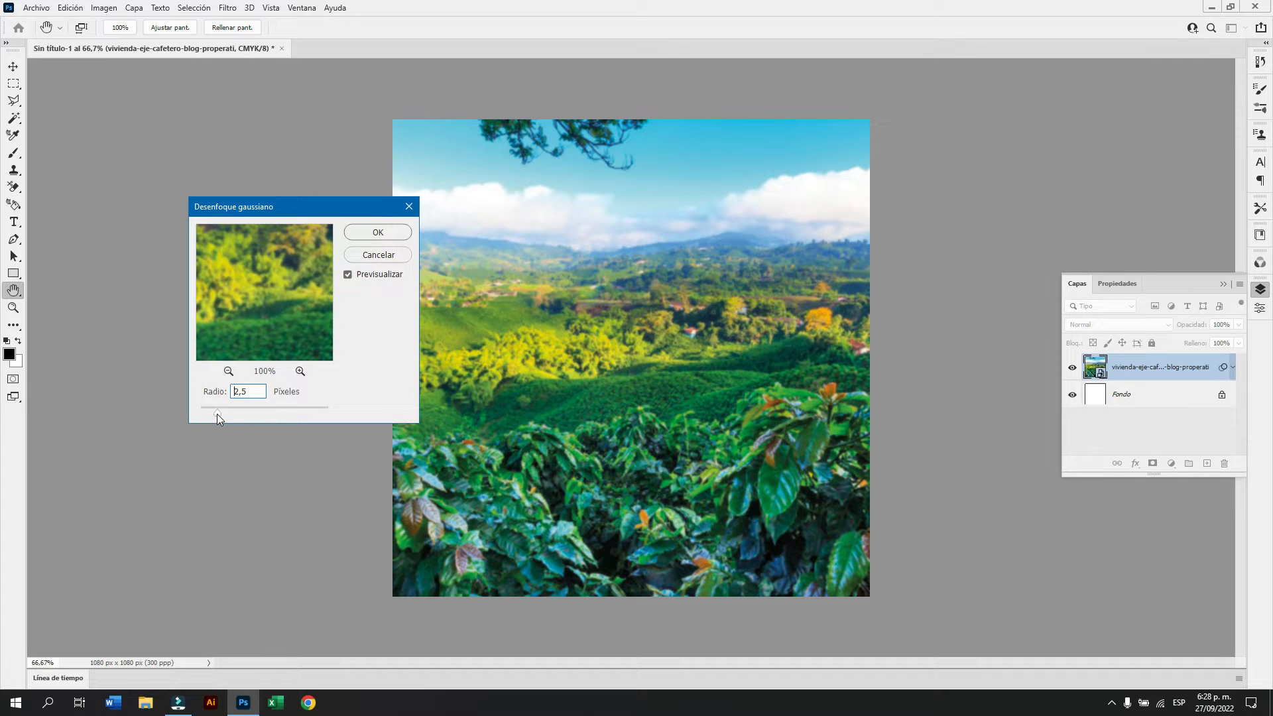
pyautogui.moveTo(217, 414); pyautogui.dragTo(217, 412)
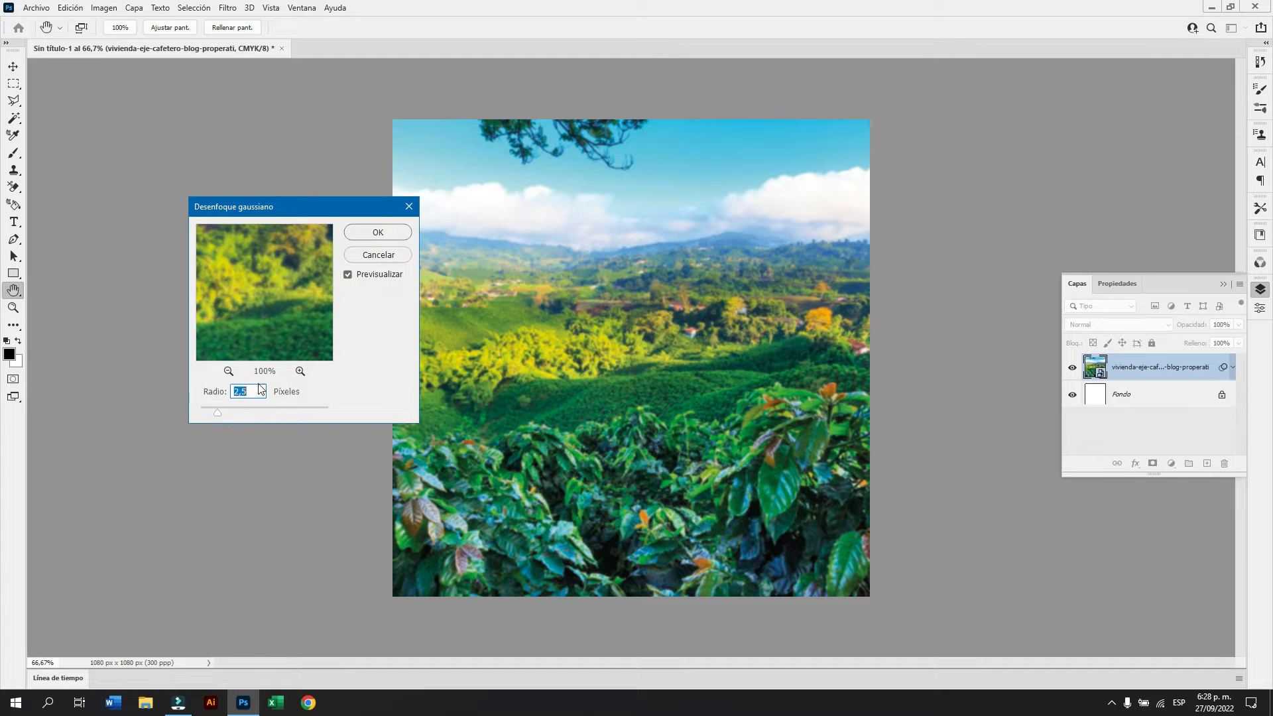
pyautogui.click(377, 232)
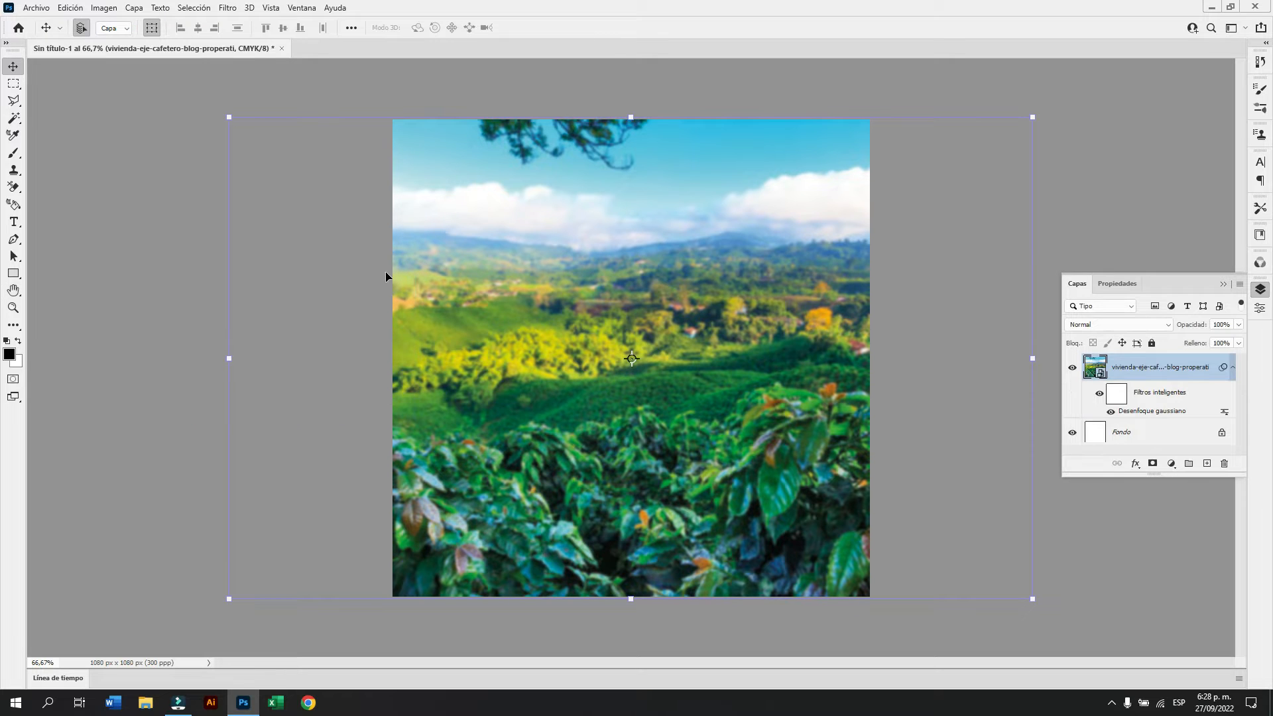
pyautogui.click(239, 208)
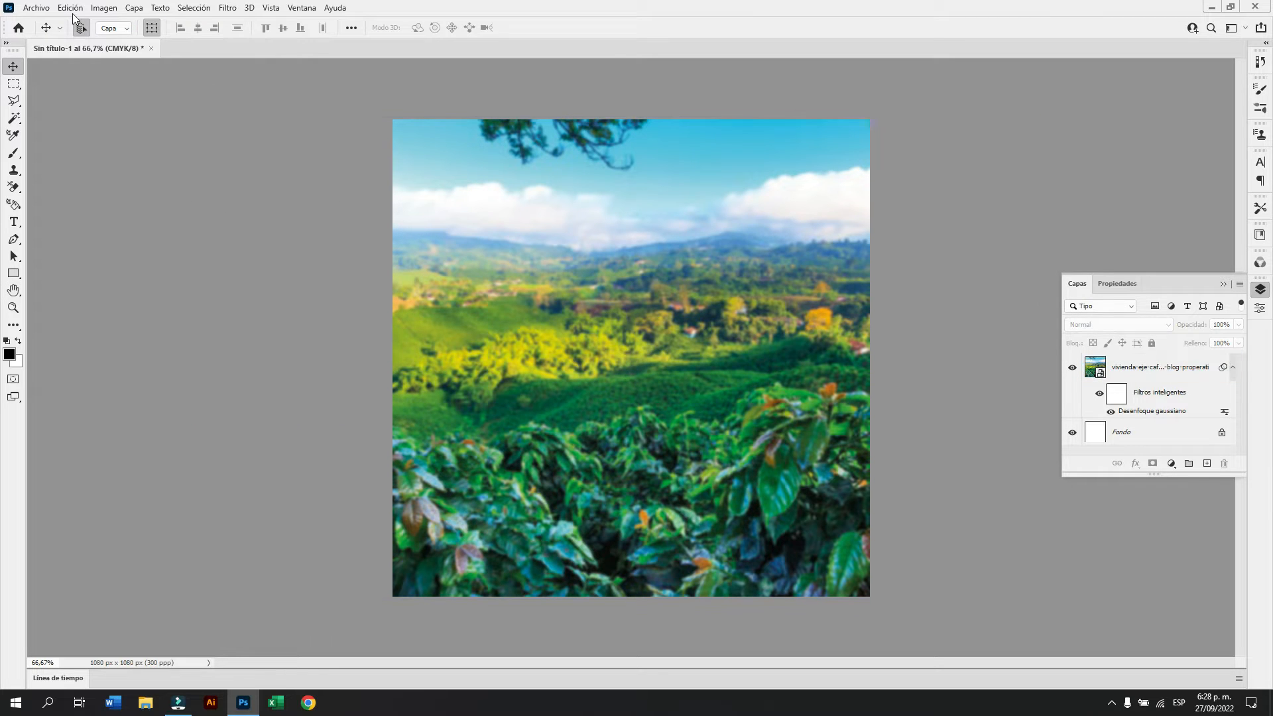
# Place the embedded stock image of a wooden tabletop in a shop, whose file name ends in 347139.
pyautogui.click(36, 7)
pyautogui.click(90, 285)
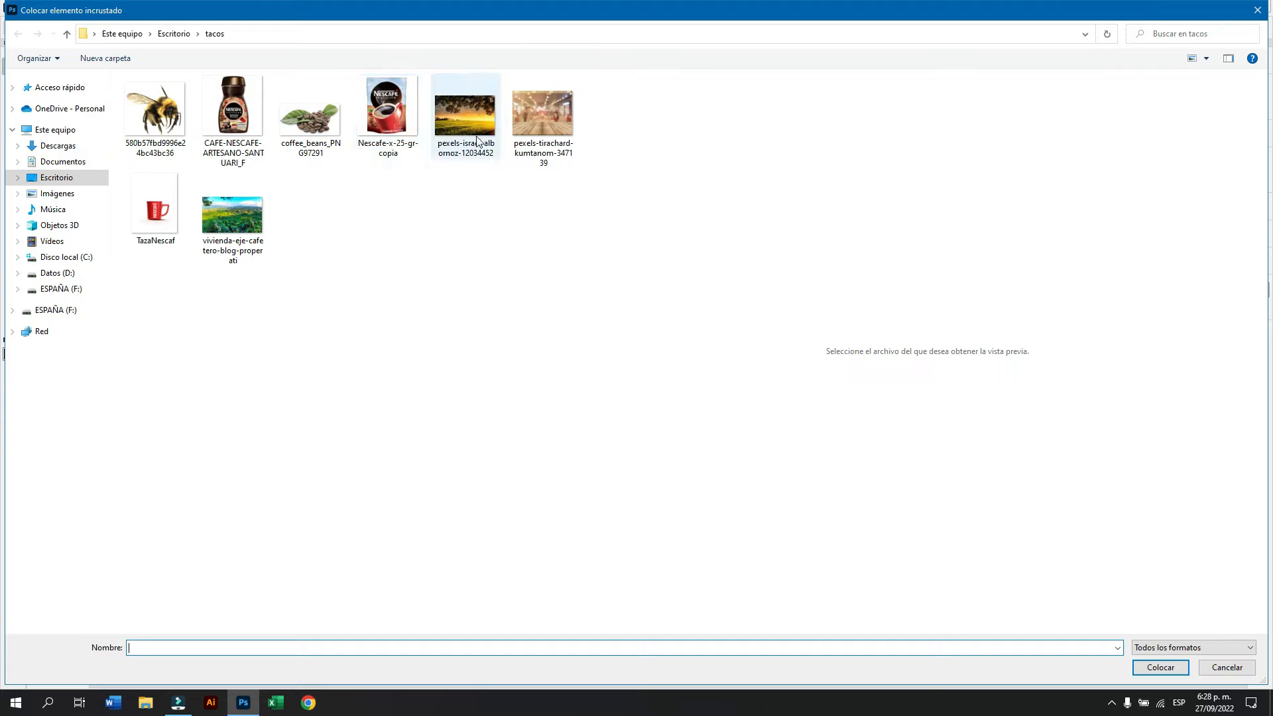
pyautogui.click(542, 141)
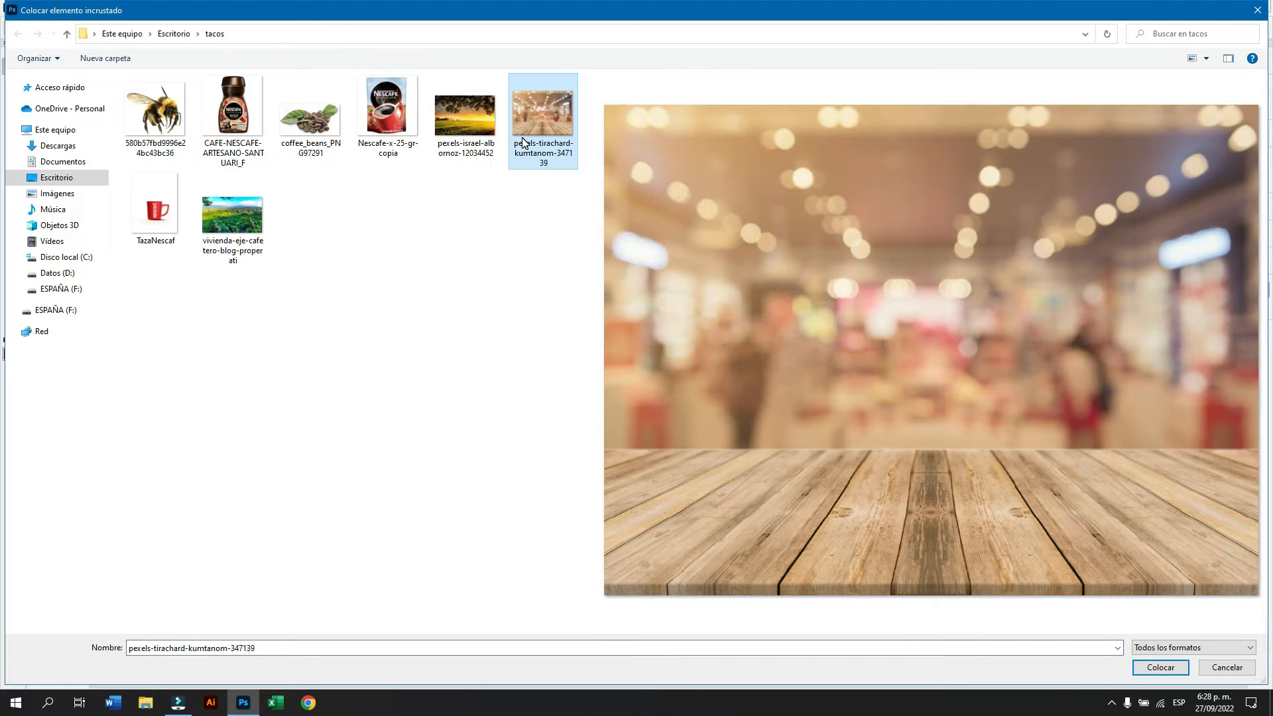
pyautogui.click(1172, 670)
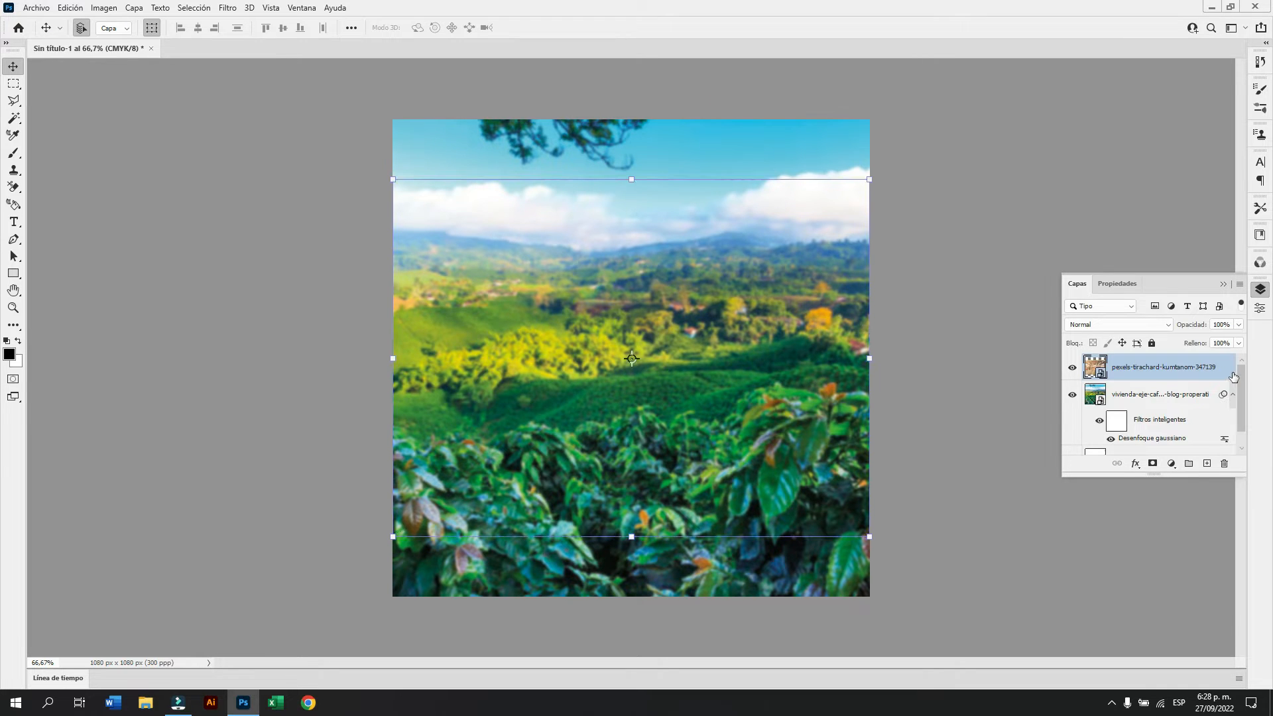
# Enlarge the tabletop image to about 6.02% scale and position it so it covers the whole canvas.
pyautogui.moveTo(730, 474); pyautogui.dragTo(719, 537)
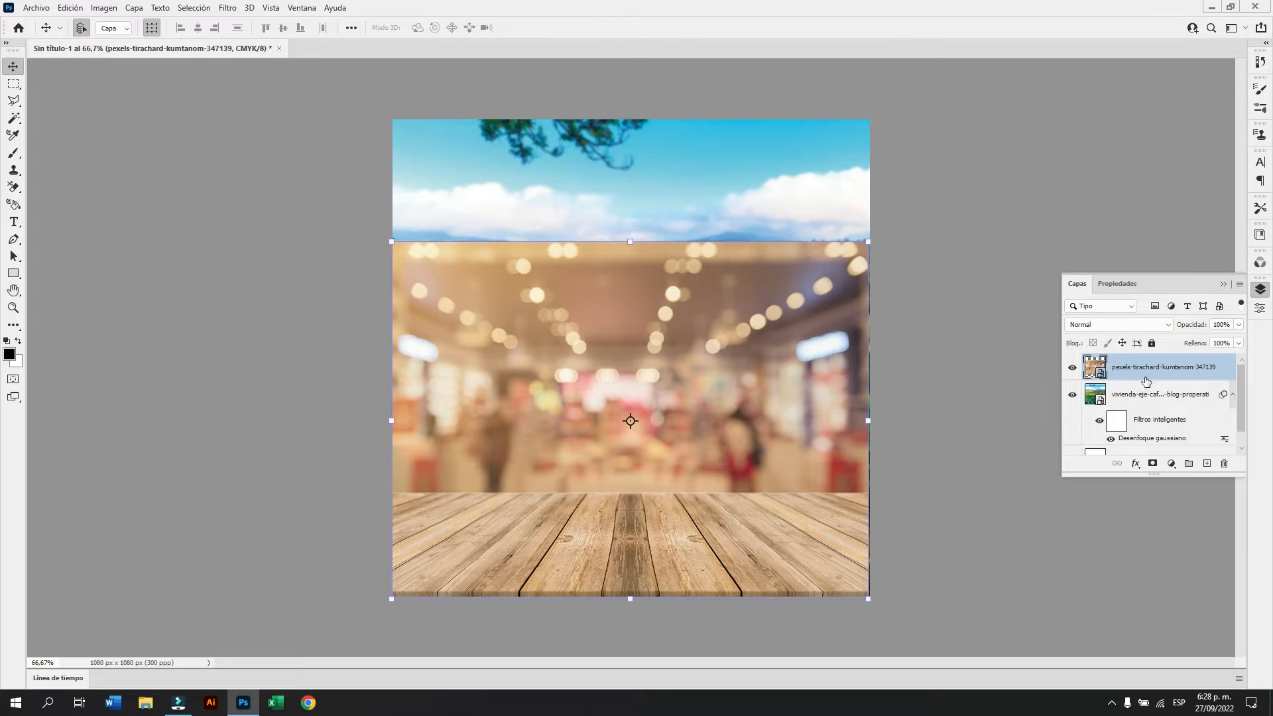
pyautogui.moveTo(865, 425); pyautogui.dragTo(959, 409)
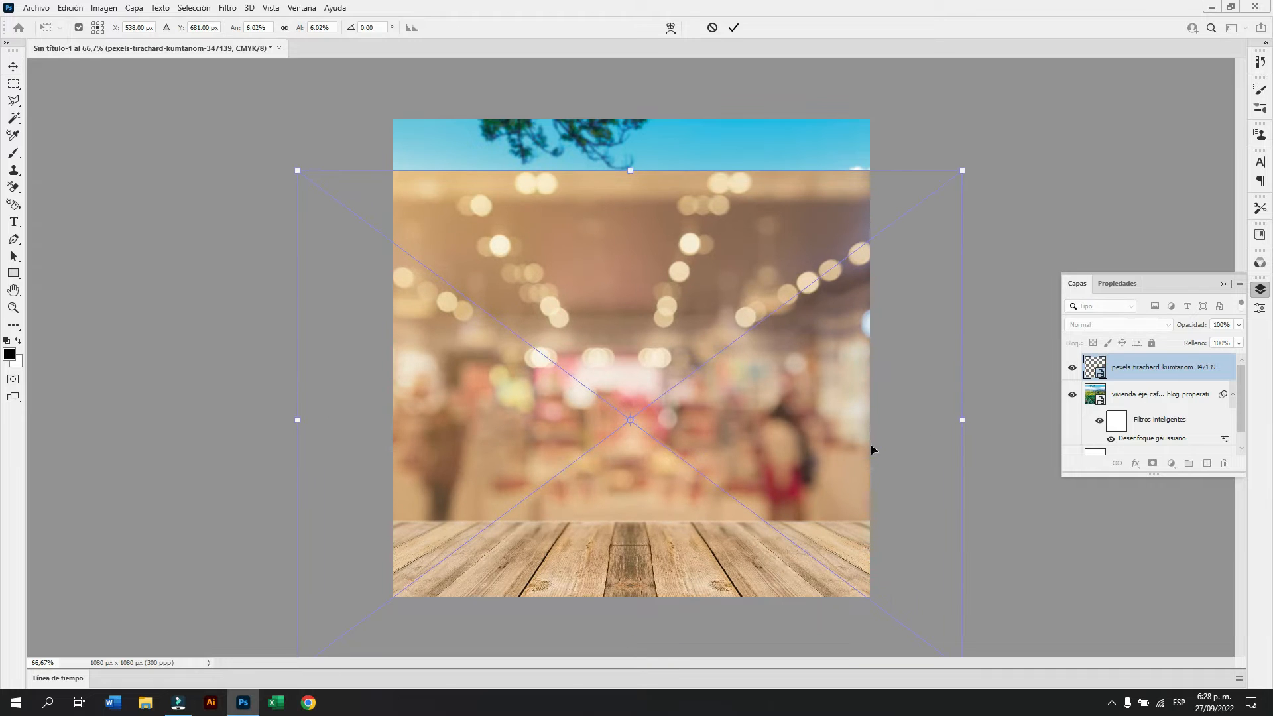
pyautogui.moveTo(812, 531); pyautogui.dragTo(813, 471)
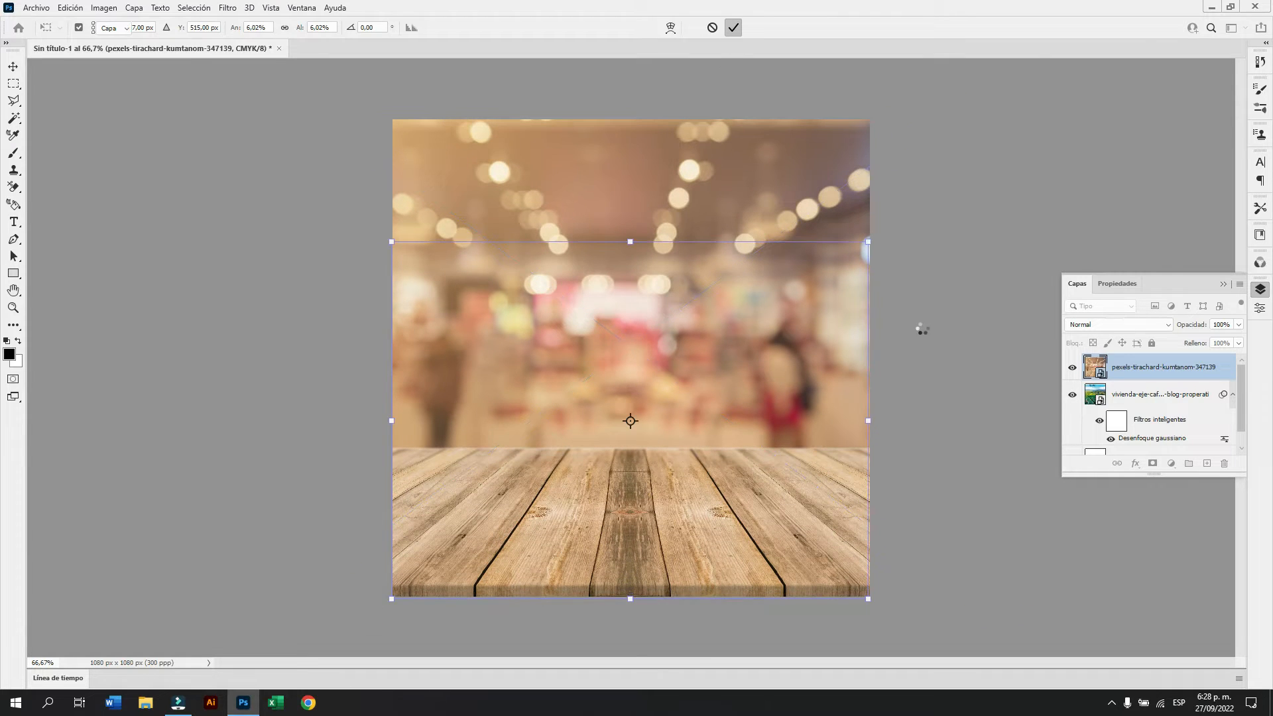
pyautogui.click(985, 328)
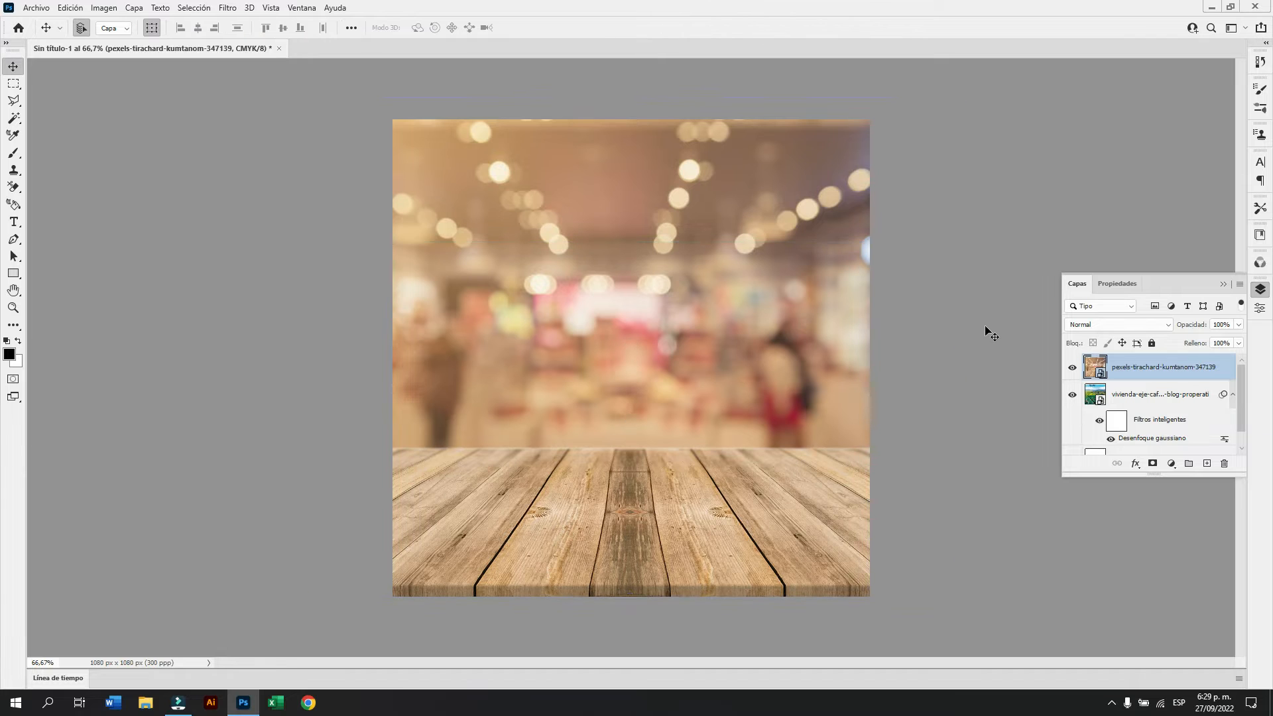
# Add a layer mask to the tabletop layer and set the brush size to about 87 px for mask painting.
pyautogui.click(1161, 367)
pyautogui.click(1152, 463)
pyautogui.press('b')
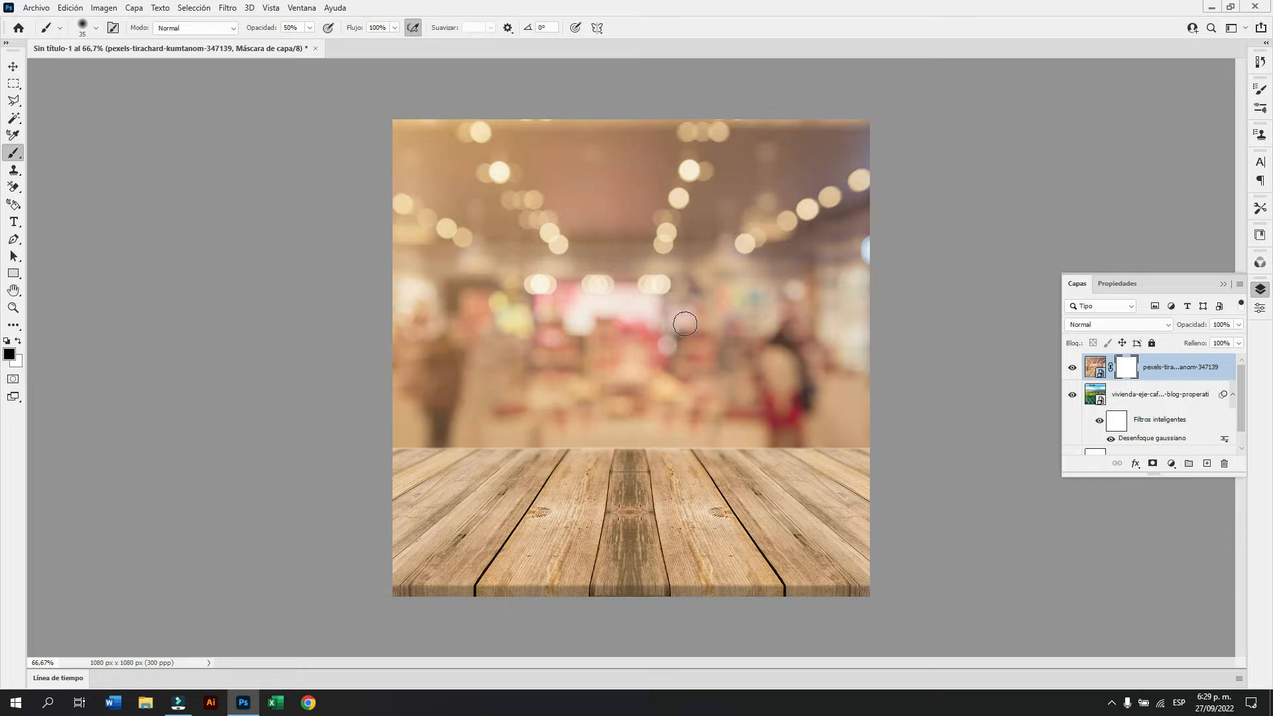
pyautogui.keyDown('alt'); pyautogui.rightClick(684, 328); pyautogui.keyUp('alt')
pyautogui.moveTo(692, 333)
pyautogui.mouseDown()
pyautogui.moveTo(651, 509)
pyautogui.moveTo(615, 532)
pyautogui.moveTo(624, 566)
pyautogui.mouseUp()
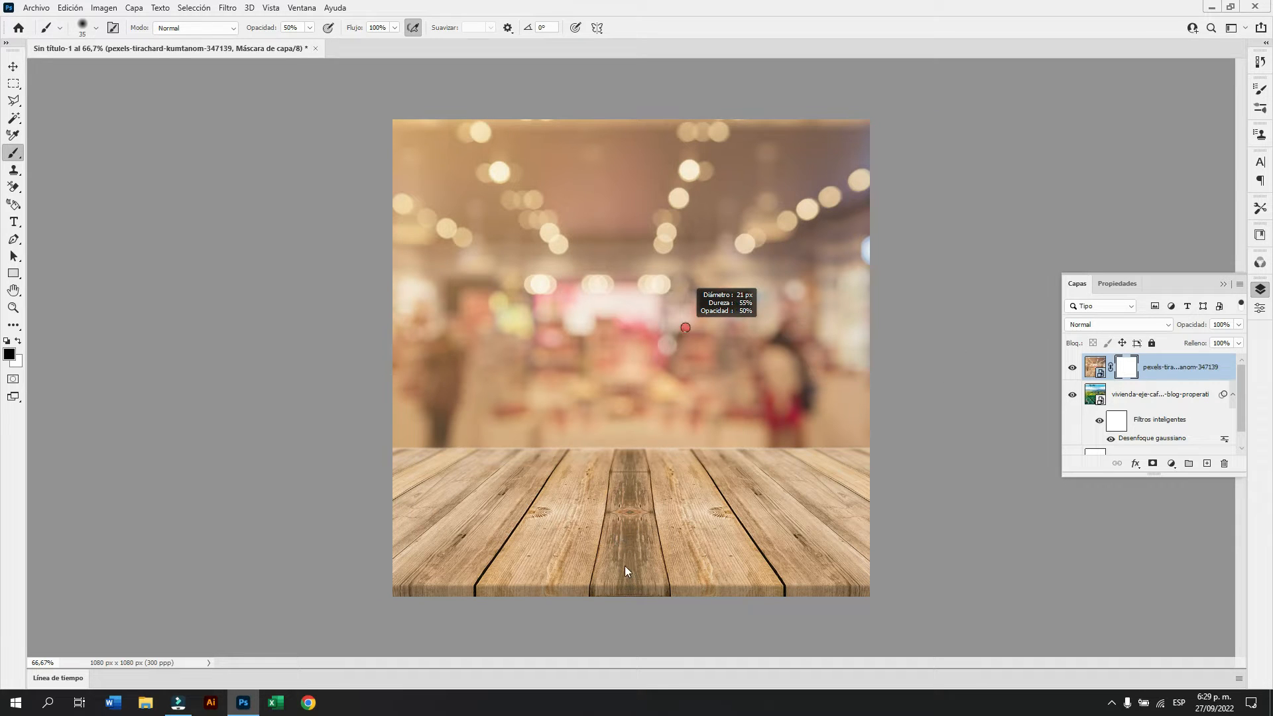
pyautogui.keyDown('alt'); pyautogui.rightClick(652, 288); pyautogui.keyUp('alt')
pyautogui.moveTo(653, 288)
pyautogui.mouseDown()
pyautogui.moveTo(686, 319)
pyautogui.moveTo(671, 506)
pyautogui.mouseUp()
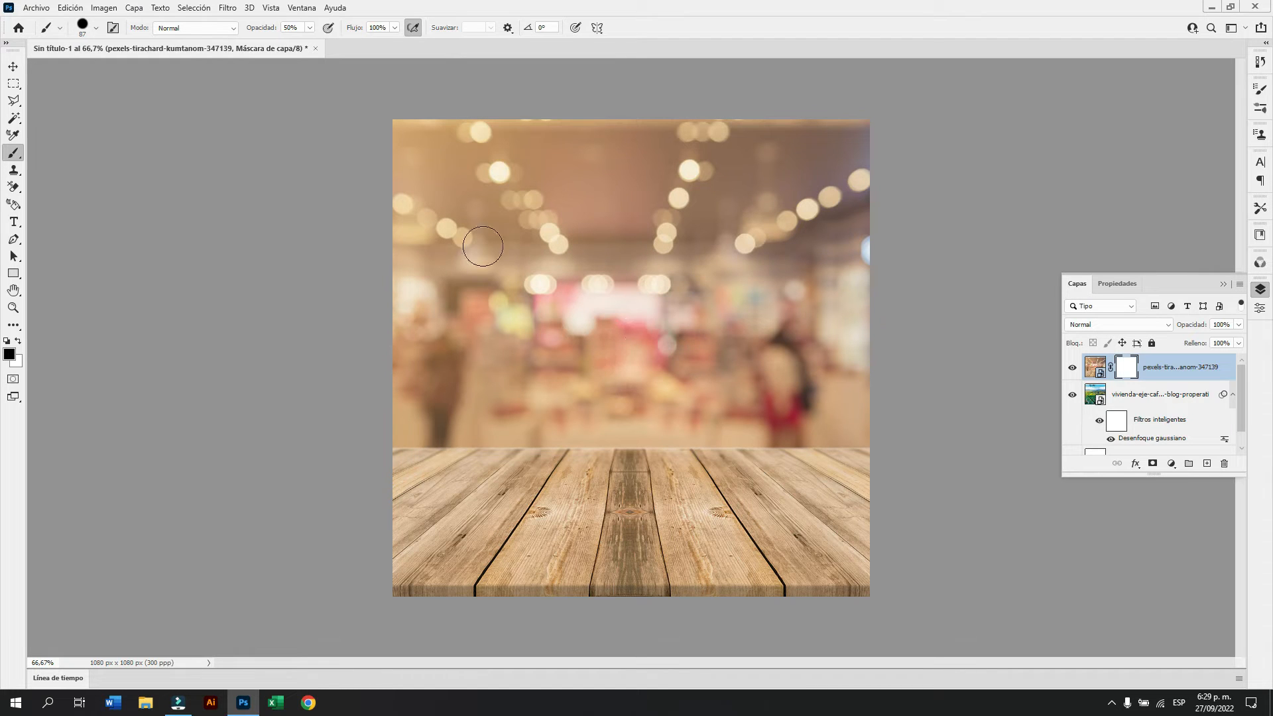
pyautogui.click(300, 27)
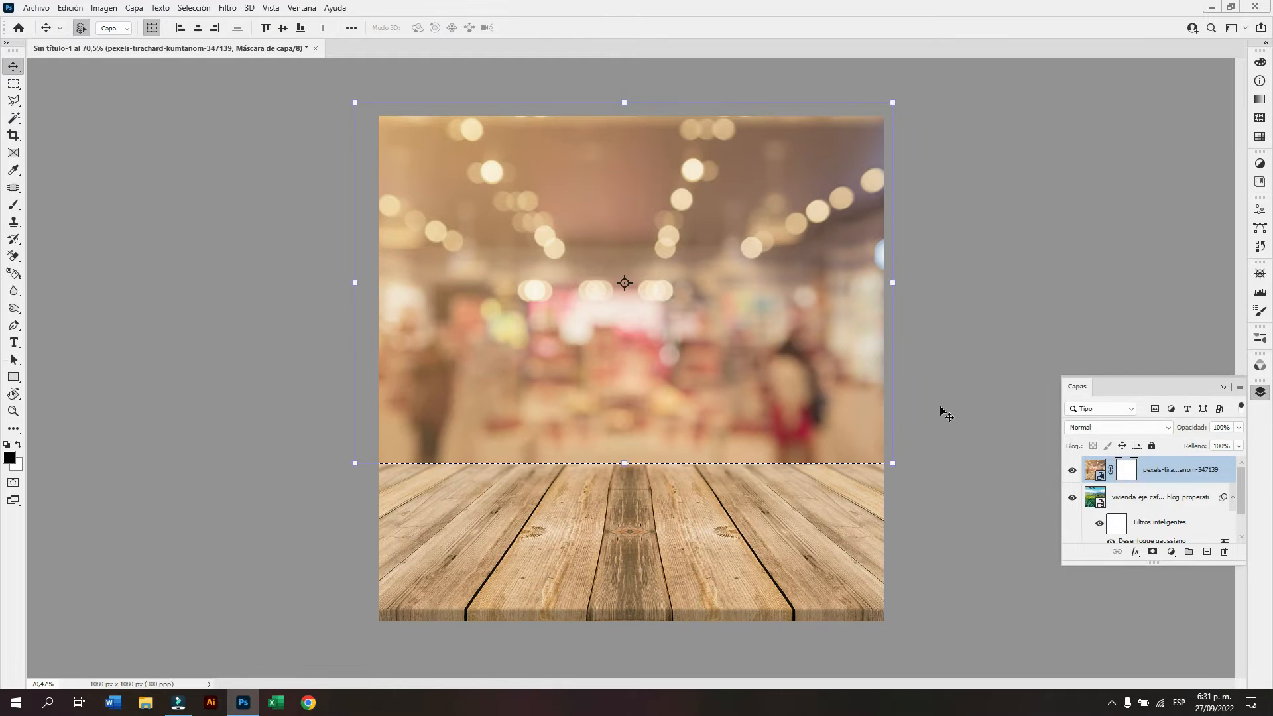
# Fill the selected shop area above the tabletop with black on the layer mask using the Paint Bucket, and deselect it.
pyautogui.click(13, 273)
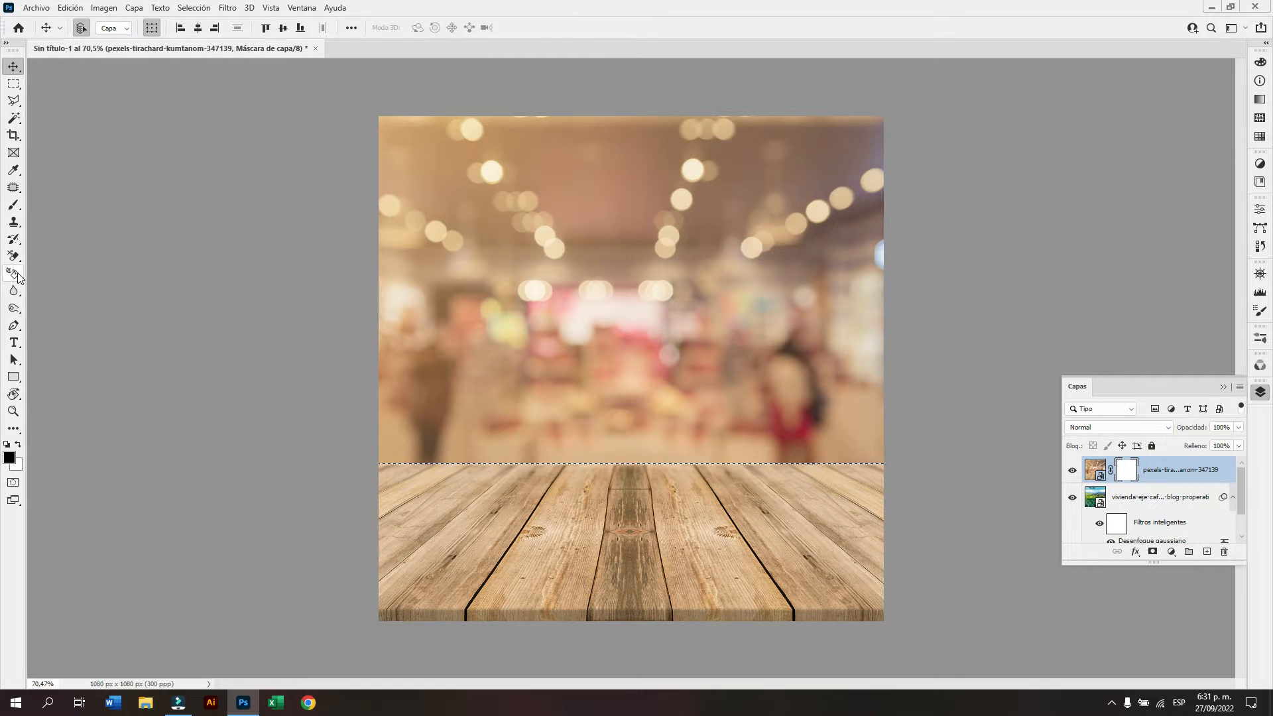
pyautogui.click(53, 286)
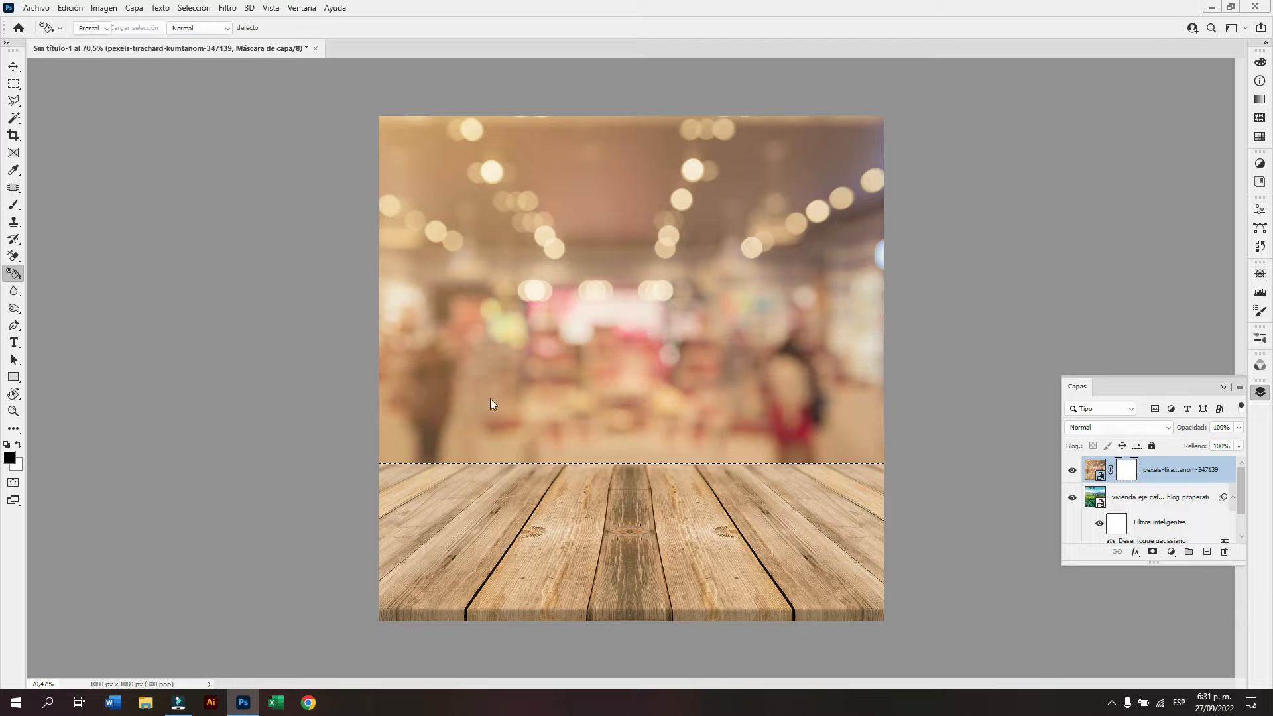
pyautogui.click(719, 354)
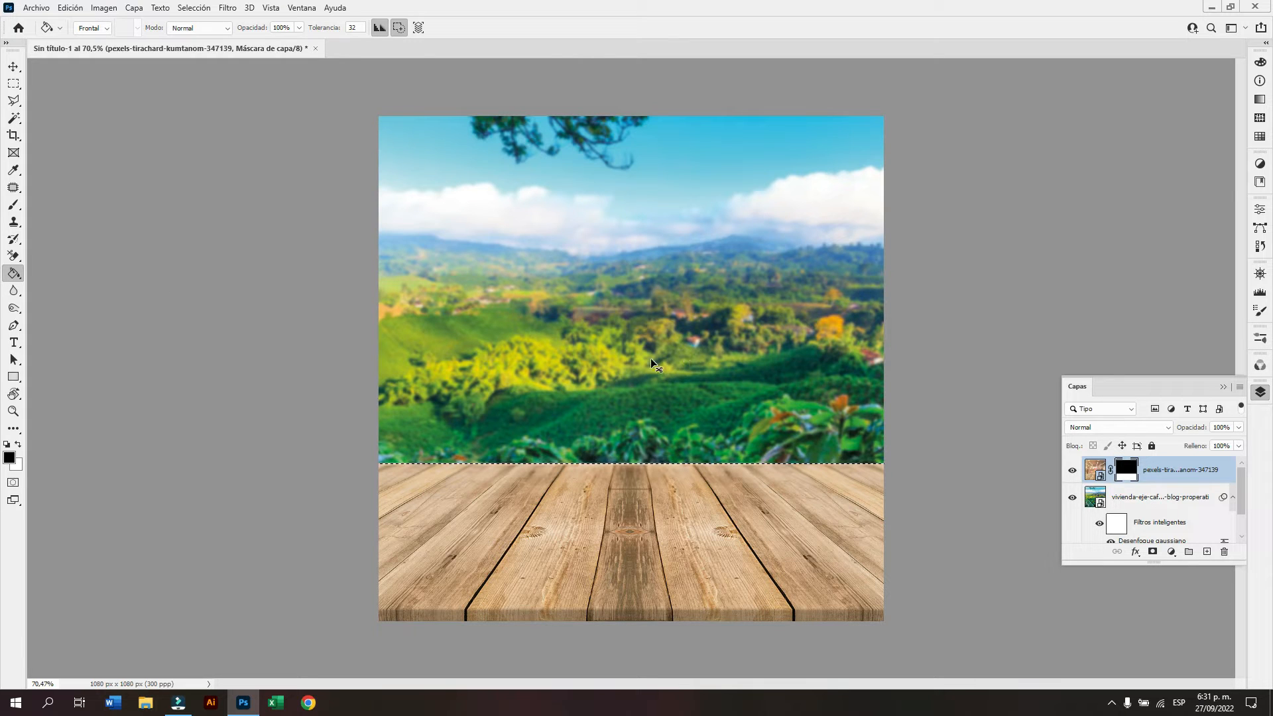
pyautogui.hotkey('ctrl', 'd')
pyautogui.hotkey('ctrl', 't')
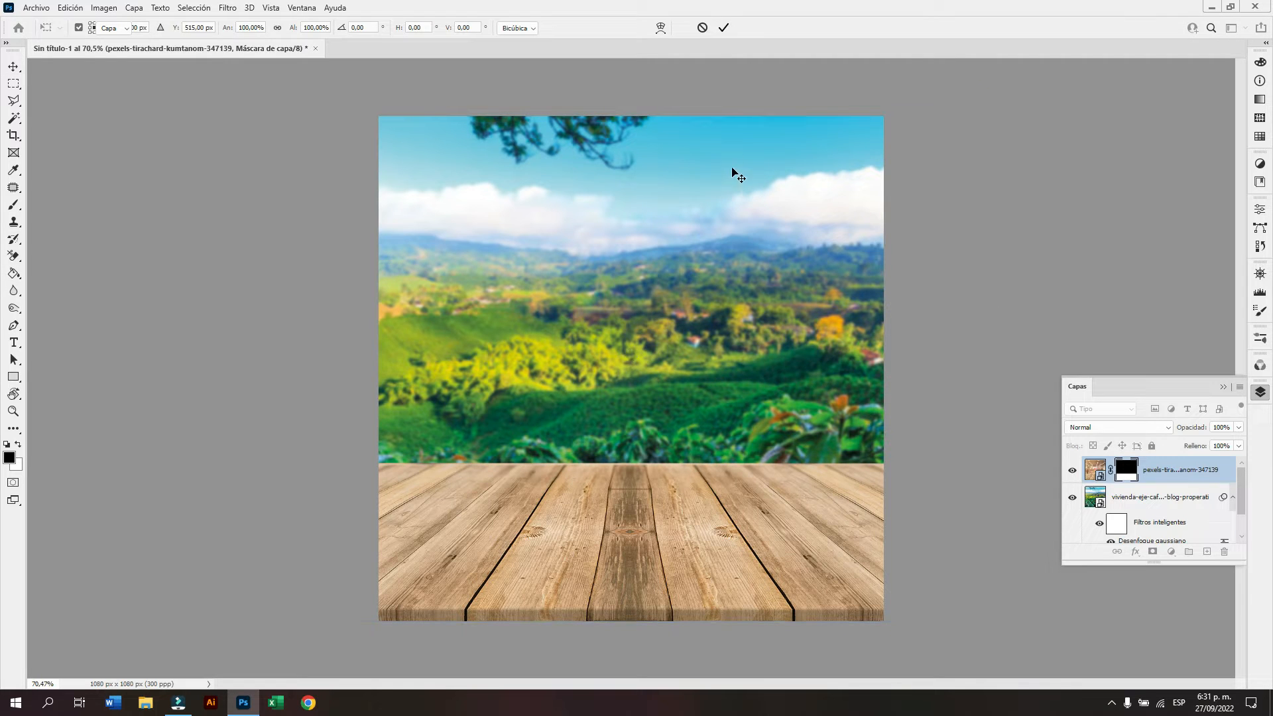
pyautogui.press('Return')
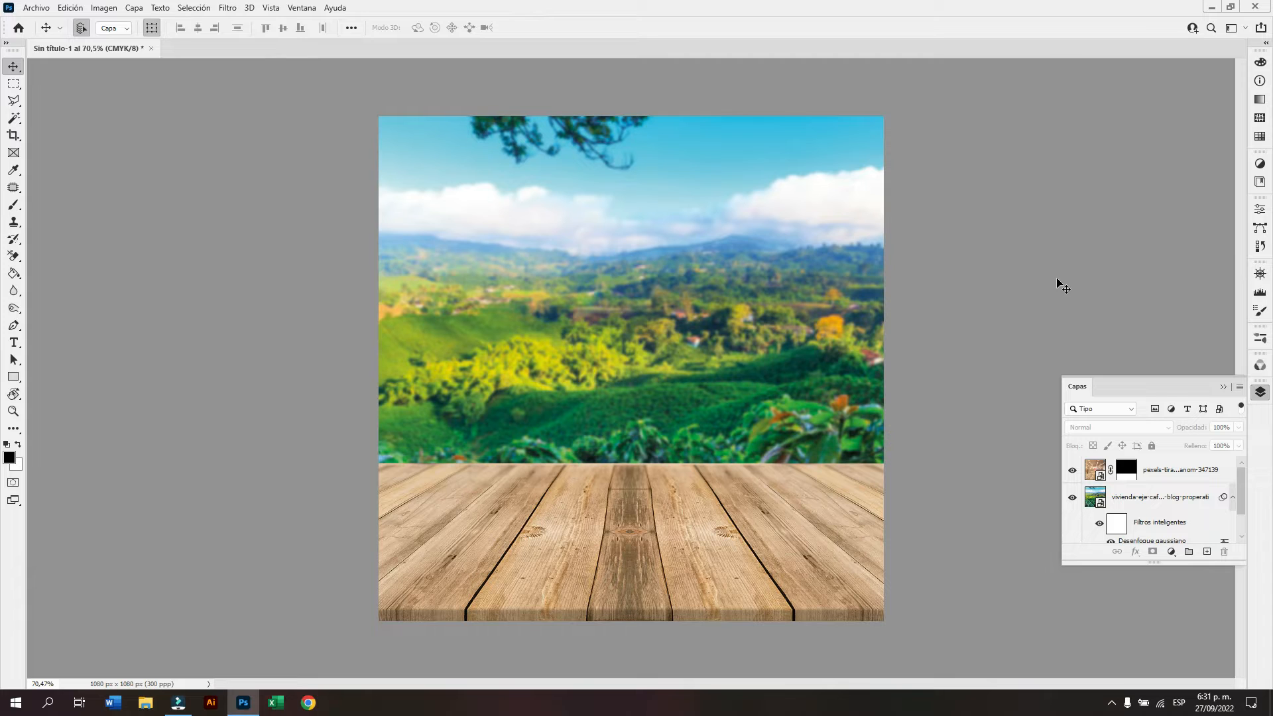
# Place the embedded CAFE-NESCAFE-ARTESANO-SANTUARI_F jar image and scale it down slightly, keeping it centred on the canvas.
pyautogui.click(35, 8)
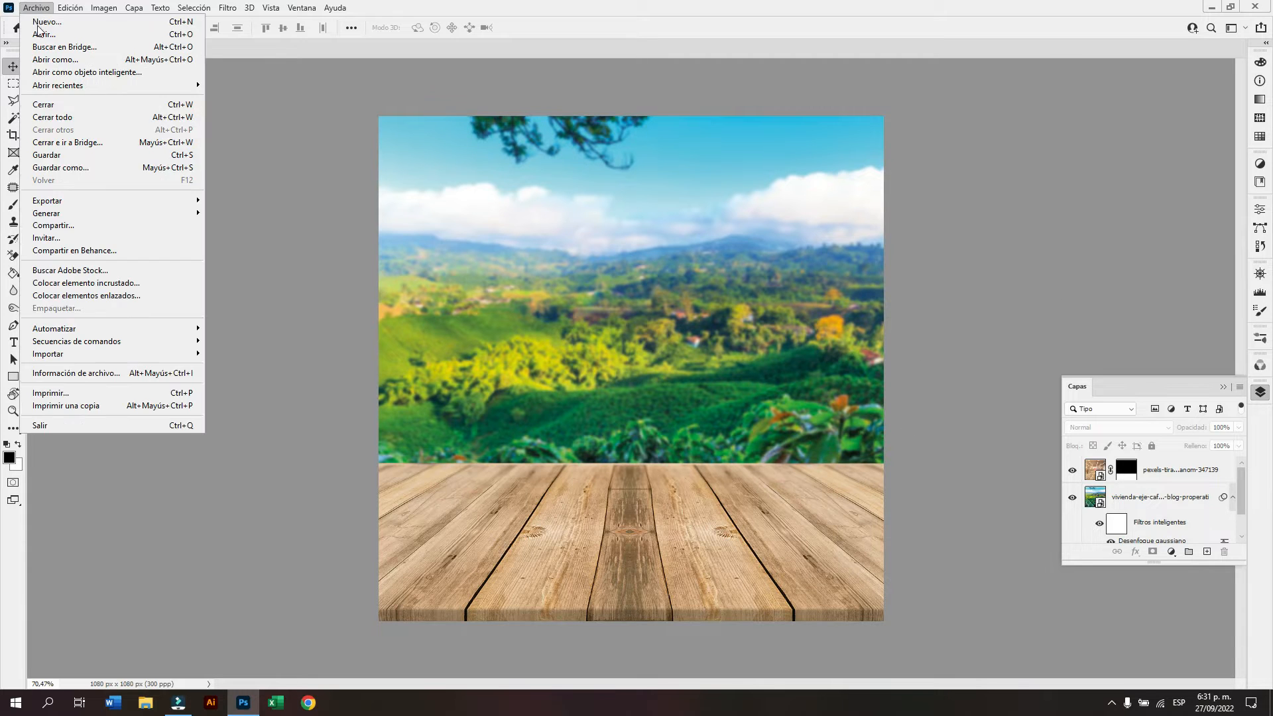
pyautogui.click(120, 283)
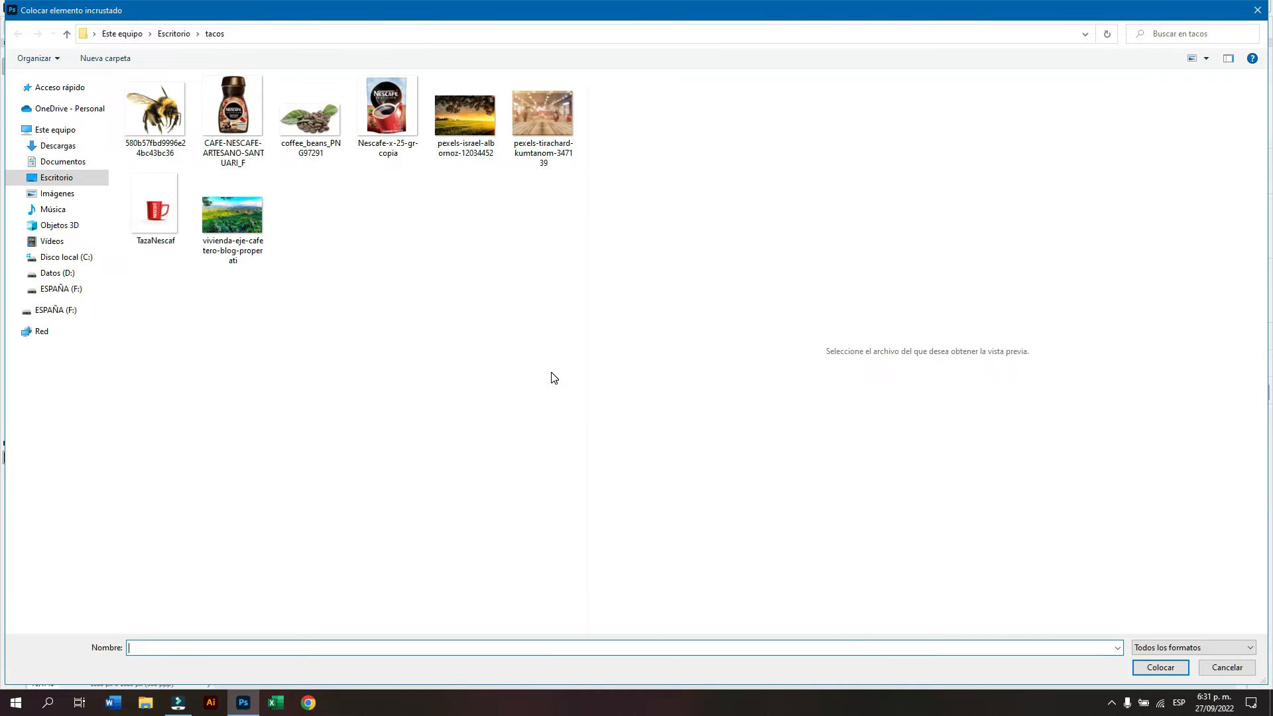
pyautogui.click(232, 112)
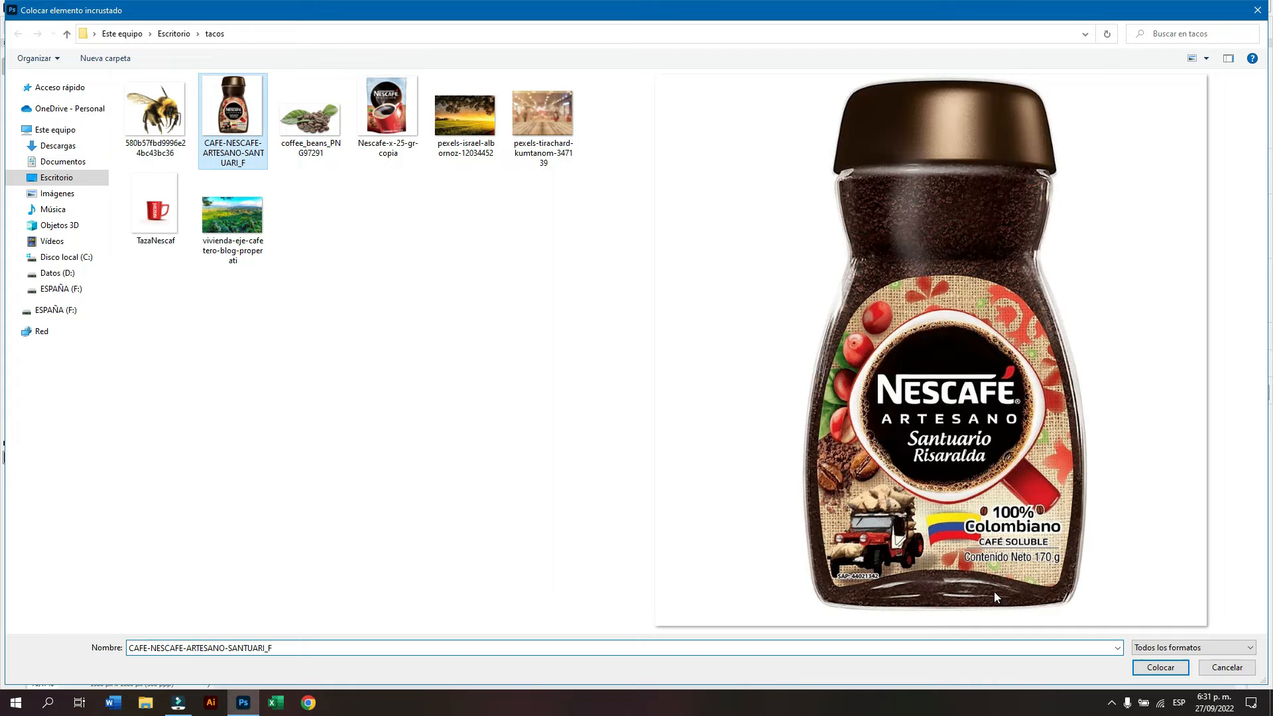
pyautogui.click(1135, 667)
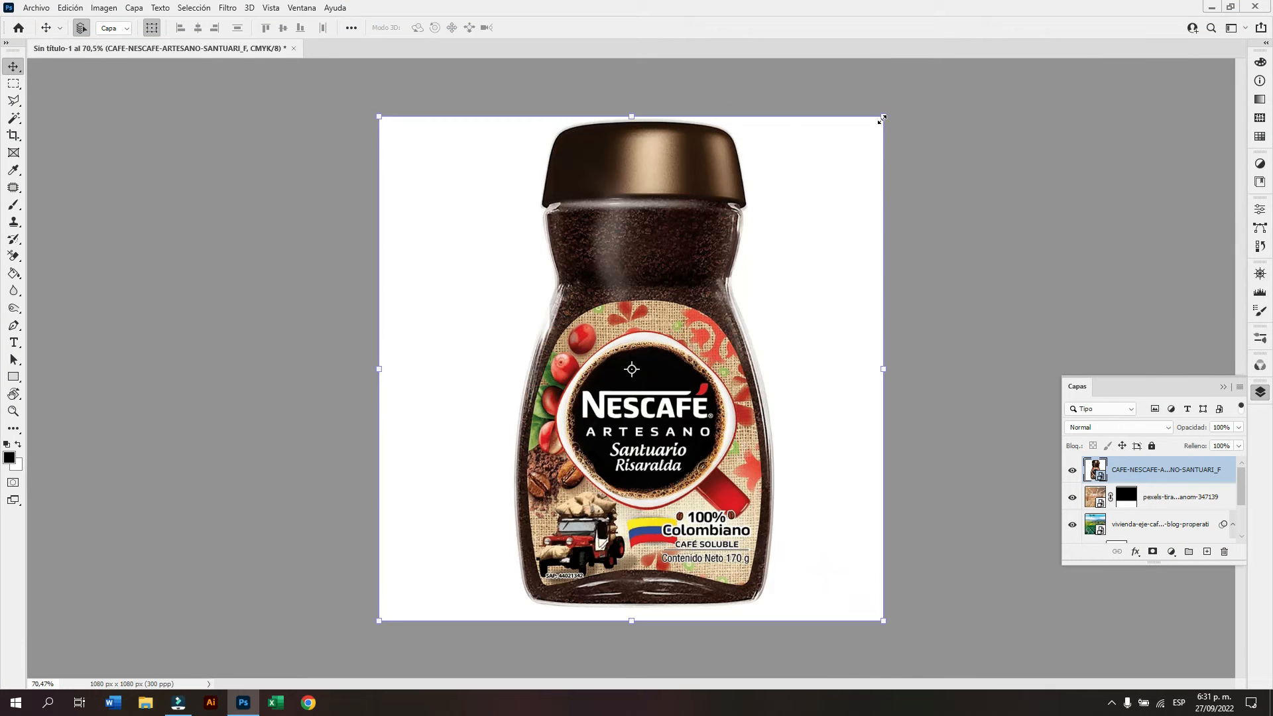
pyautogui.moveTo(886, 120); pyautogui.dragTo(868, 131)
pyautogui.click(733, 27)
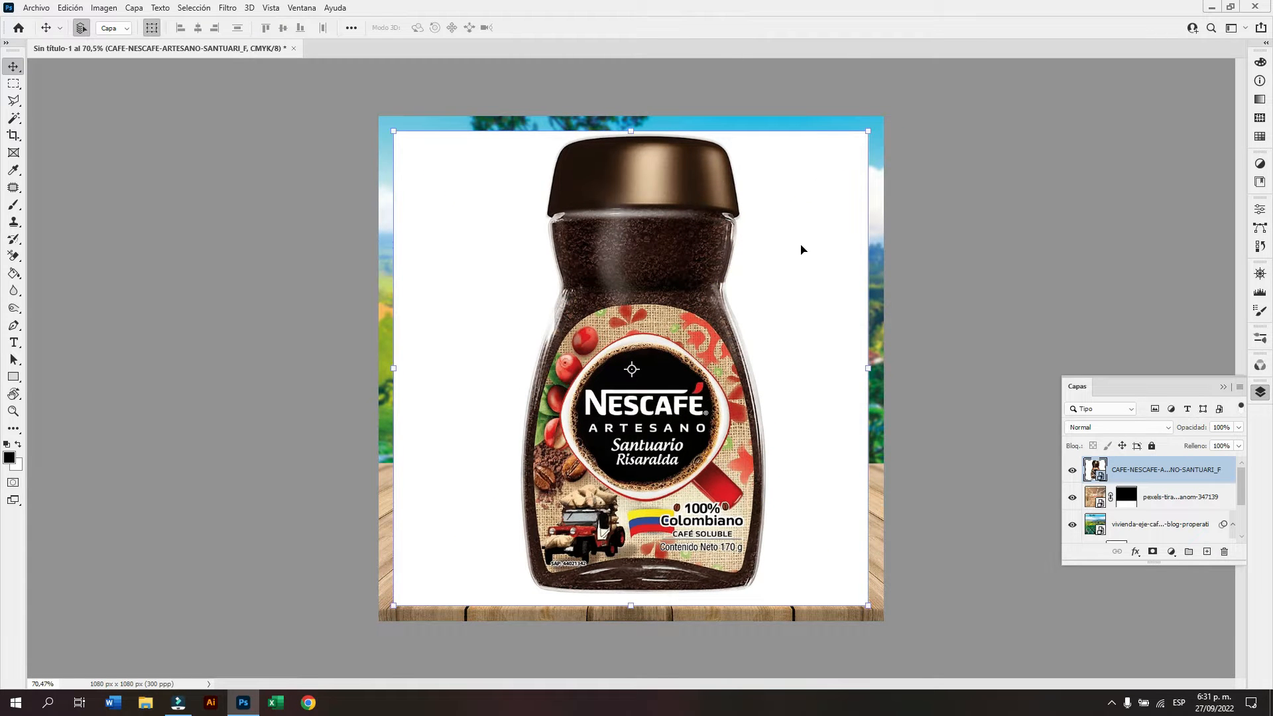
# Select the white background around the coffee jar with the Magic Wand at tolerance 20.
pyautogui.press('w')
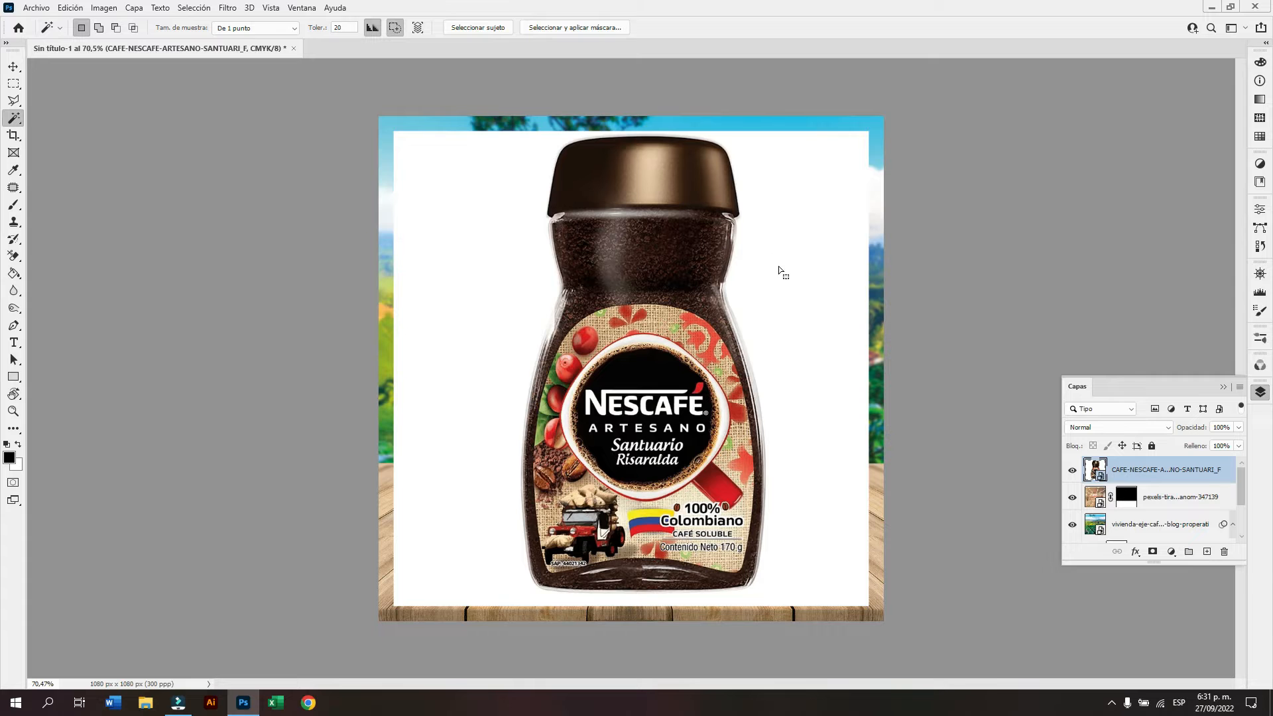
pyautogui.press('z')
pyautogui.click(601, 315)
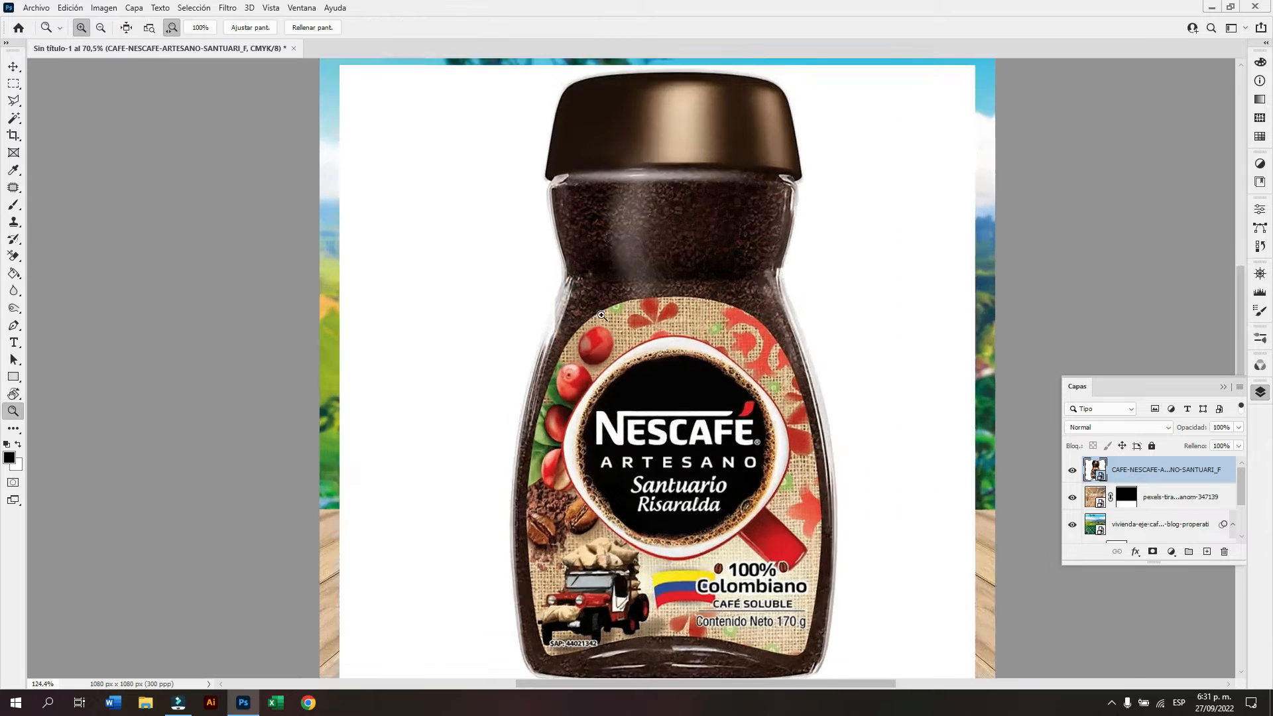
# Use the Lasso to add the stray glass highlight on the jar's left shoulder back to the jar, correcting the background selection's edge.
pyautogui.click(16, 104)
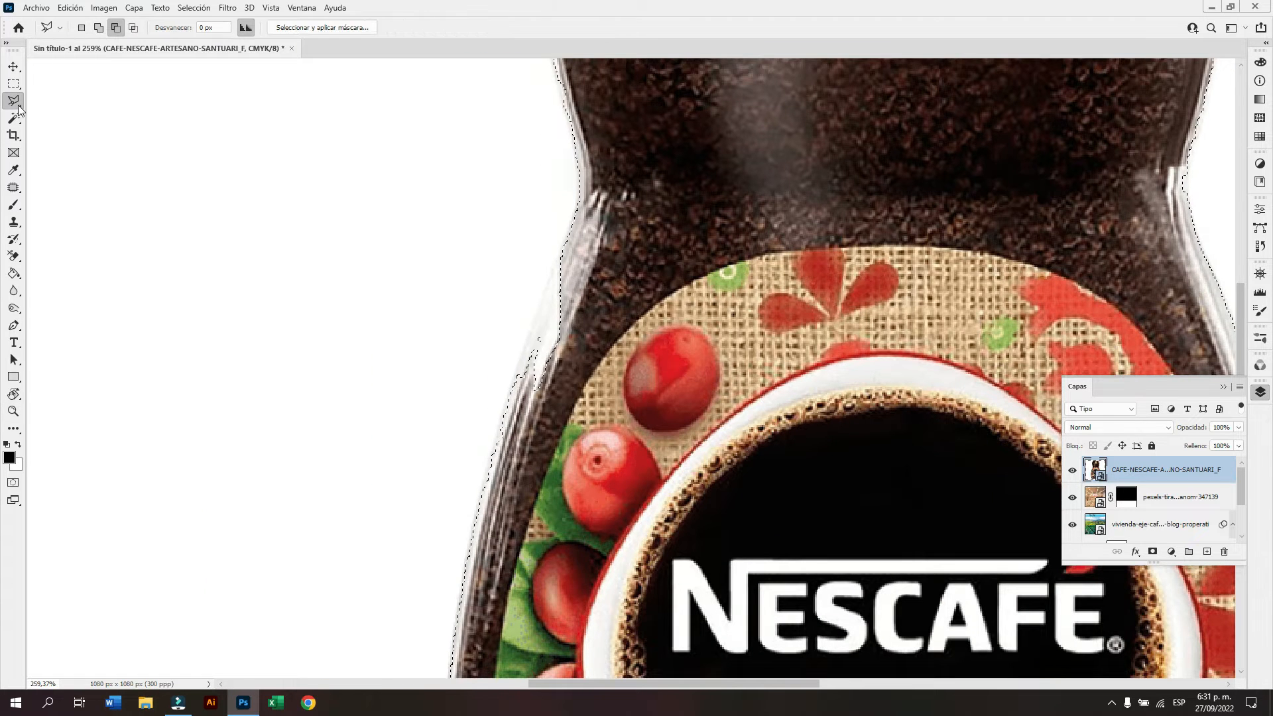
pyautogui.rightClick(16, 106)
pyautogui.click(53, 101)
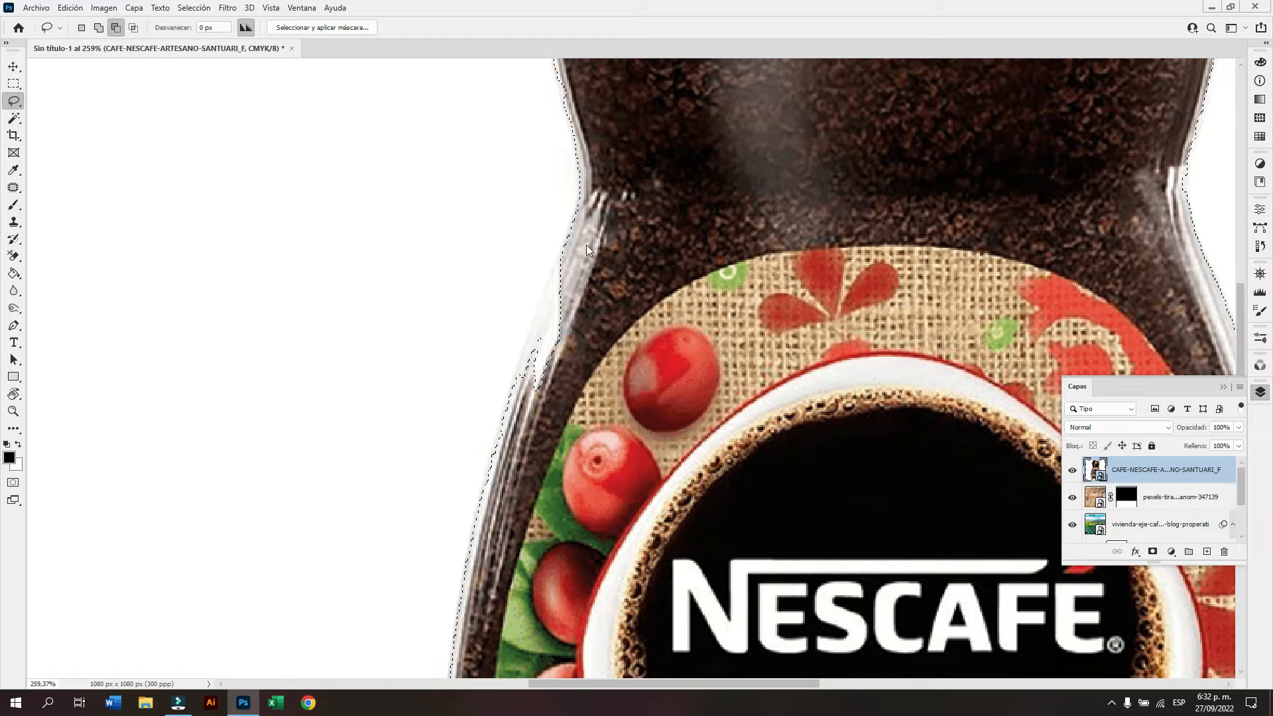
pyautogui.moveTo(564, 250); pyautogui.dragTo(511, 394)
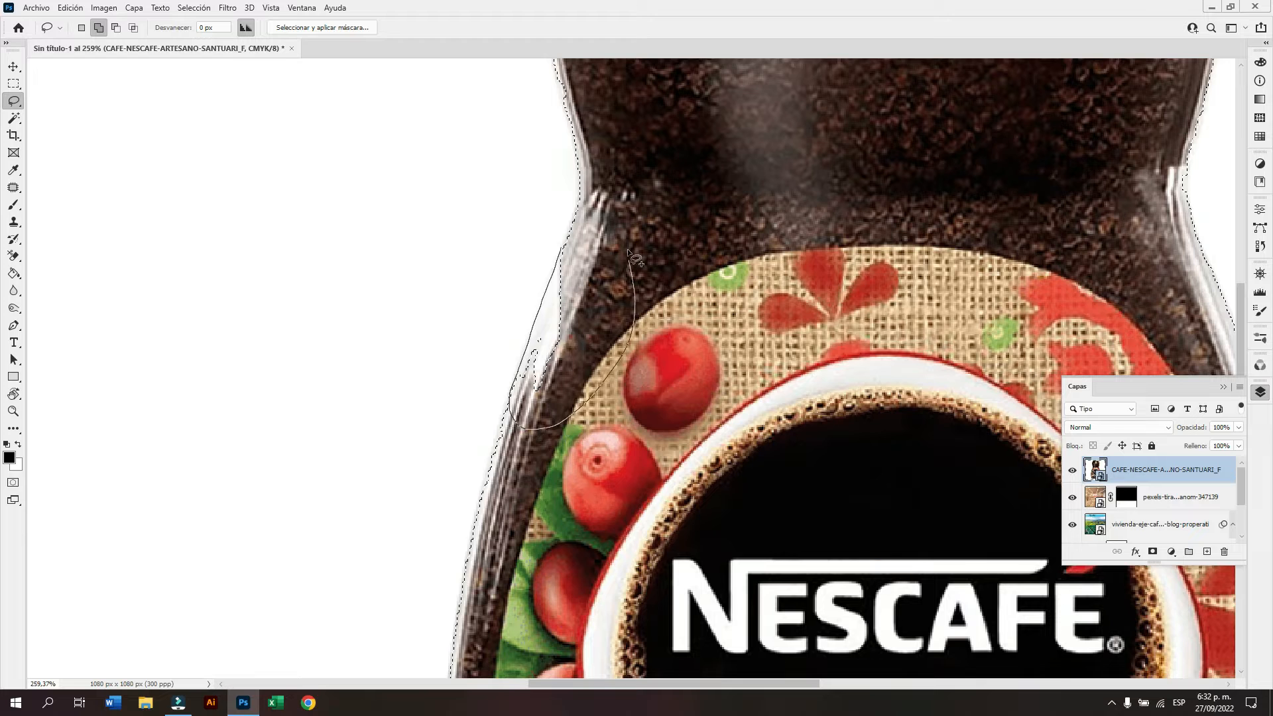
pyautogui.moveTo(630, 255); pyautogui.dragTo(628, 259)
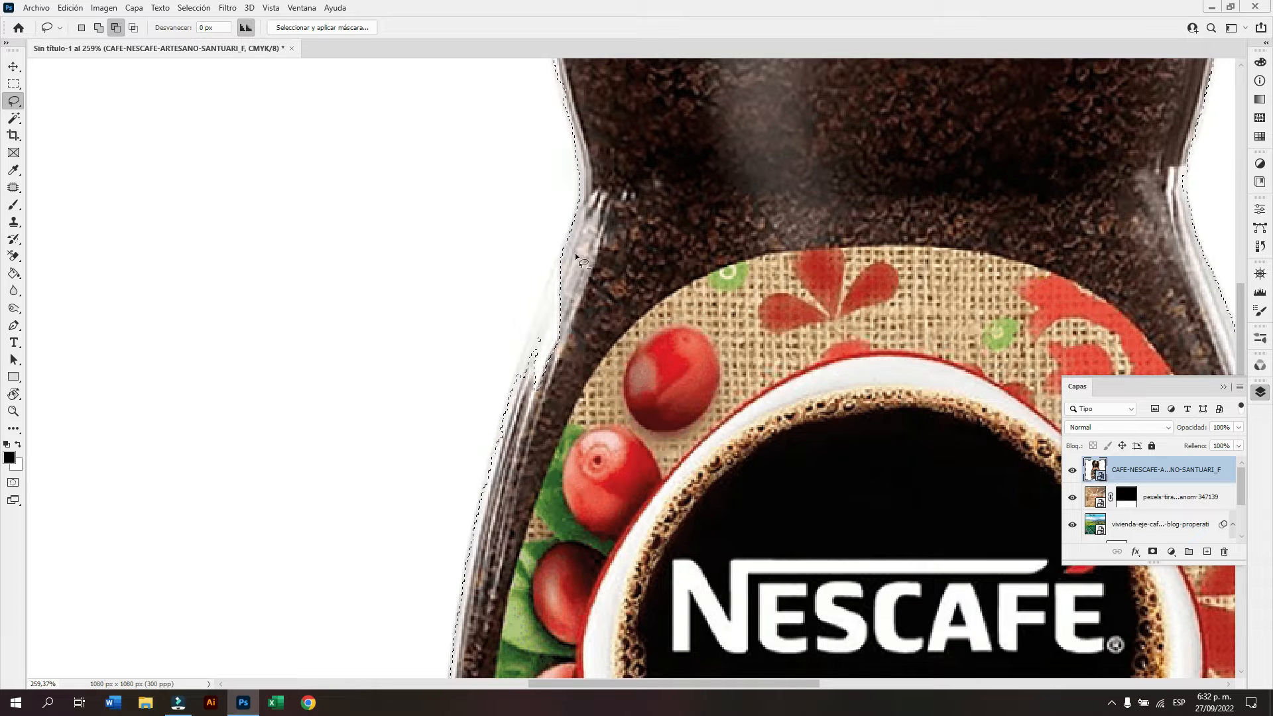
pyautogui.press('shift')
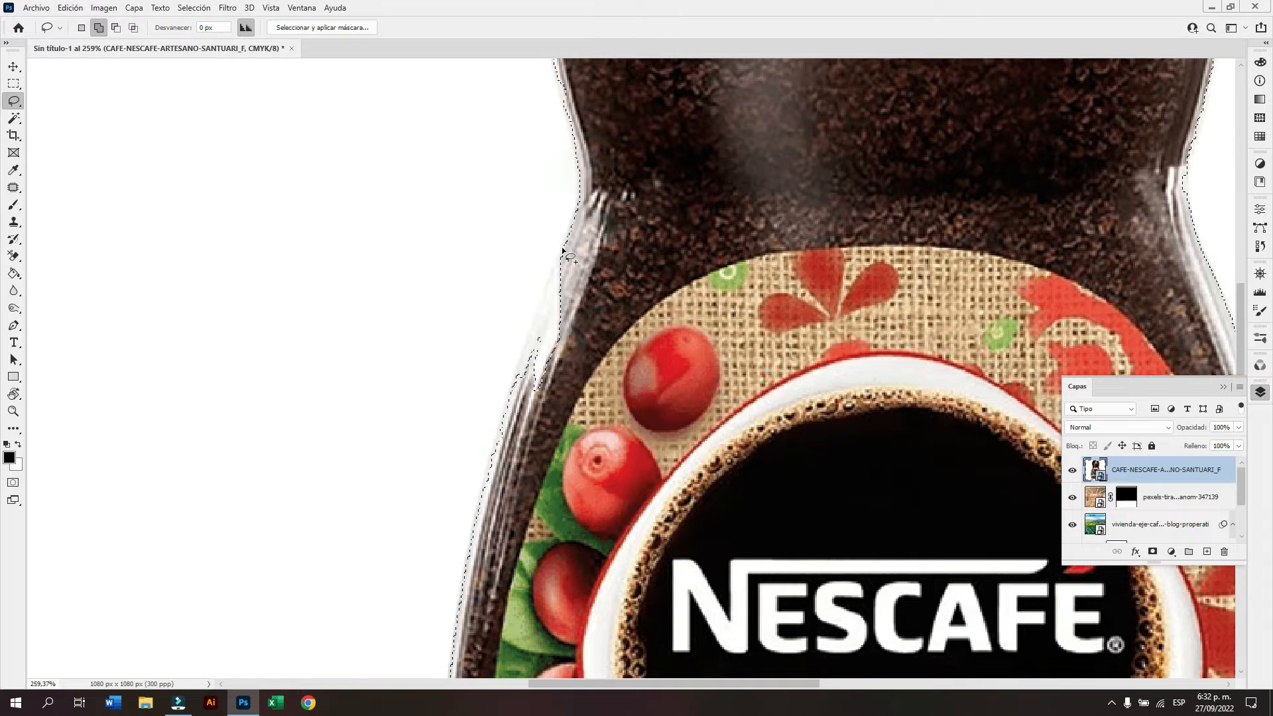
pyautogui.moveTo(541, 307)
pyautogui.mouseDown()
pyautogui.moveTo(508, 399)
pyautogui.moveTo(516, 429)
pyautogui.moveTo(585, 403)
pyautogui.moveTo(621, 255)
pyautogui.moveTo(537, 318)
pyautogui.moveTo(514, 389)
pyautogui.moveTo(527, 427)
pyautogui.moveTo(611, 314)
pyautogui.moveTo(606, 275)
pyautogui.mouseUp()
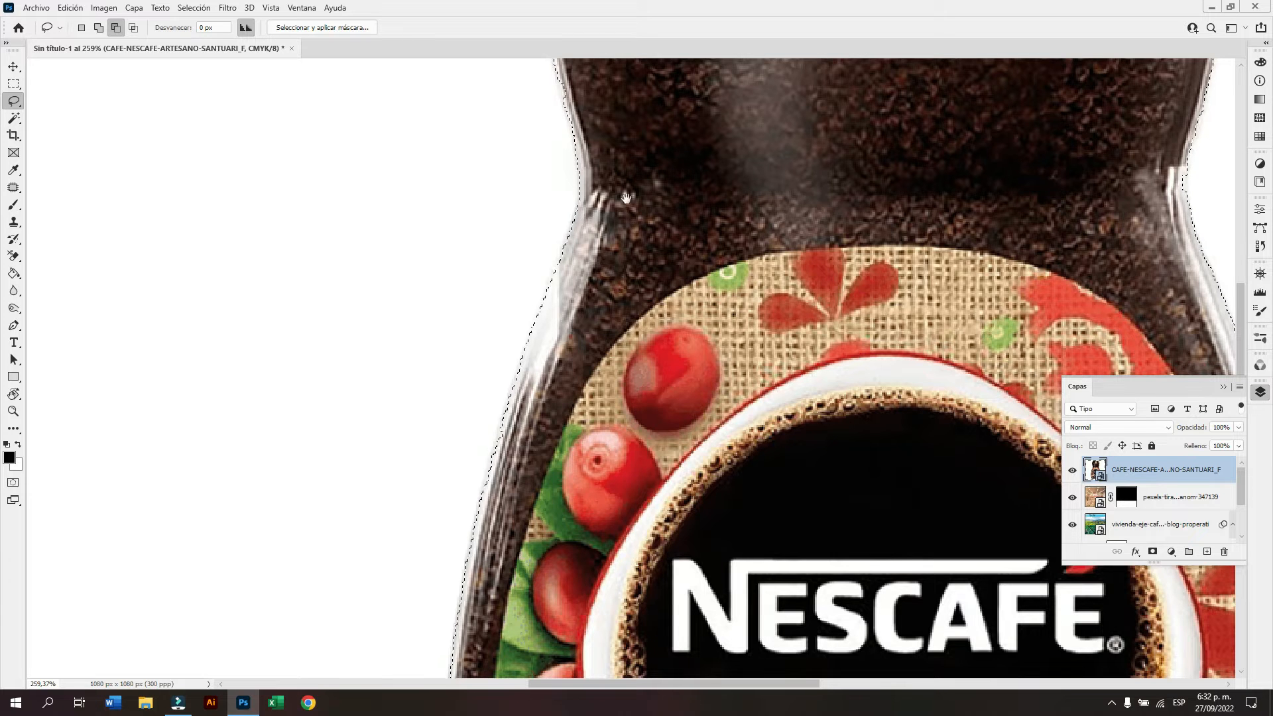
# Mask the coffee jar layer with the inverted background selection and load that mask as a selection.
pyautogui.moveTo(619, 133); pyautogui.dragTo(594, 405)
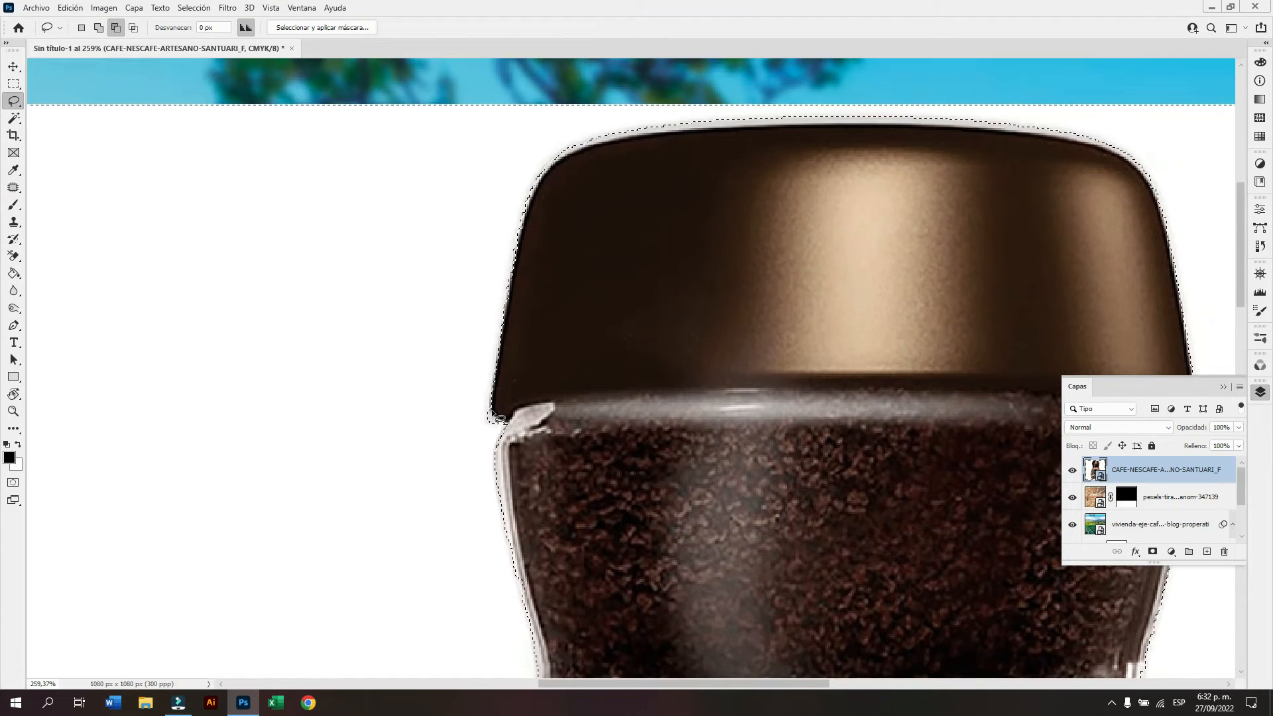
pyautogui.press('alt')
pyautogui.press('shift')
pyautogui.scroll(-8, 583, 206)
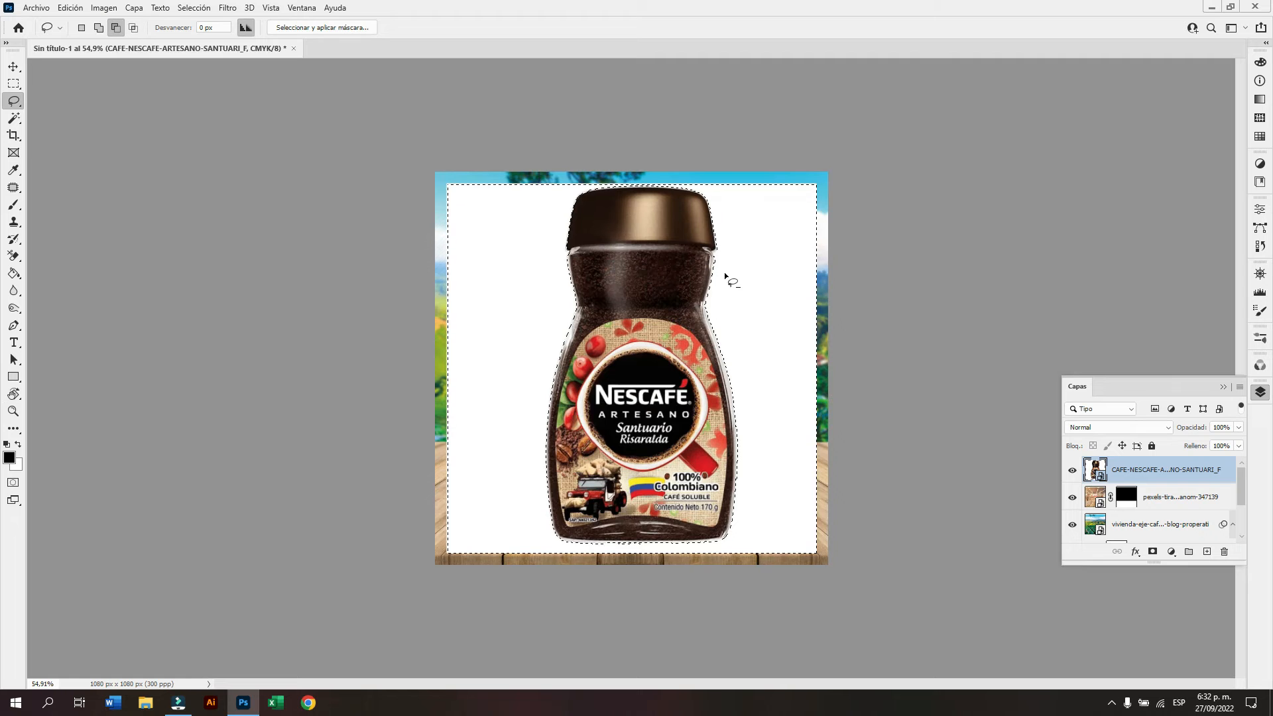
pyautogui.press('z')
pyautogui.moveTo(713, 249)
pyautogui.mouseDown()
pyautogui.moveTo(764, 247)
pyautogui.moveTo(739, 255)
pyautogui.mouseUp()
pyautogui.press('z')
pyautogui.moveTo(756, 313); pyautogui.dragTo(745, 316)
pyautogui.scroll(-3, 744, 316)
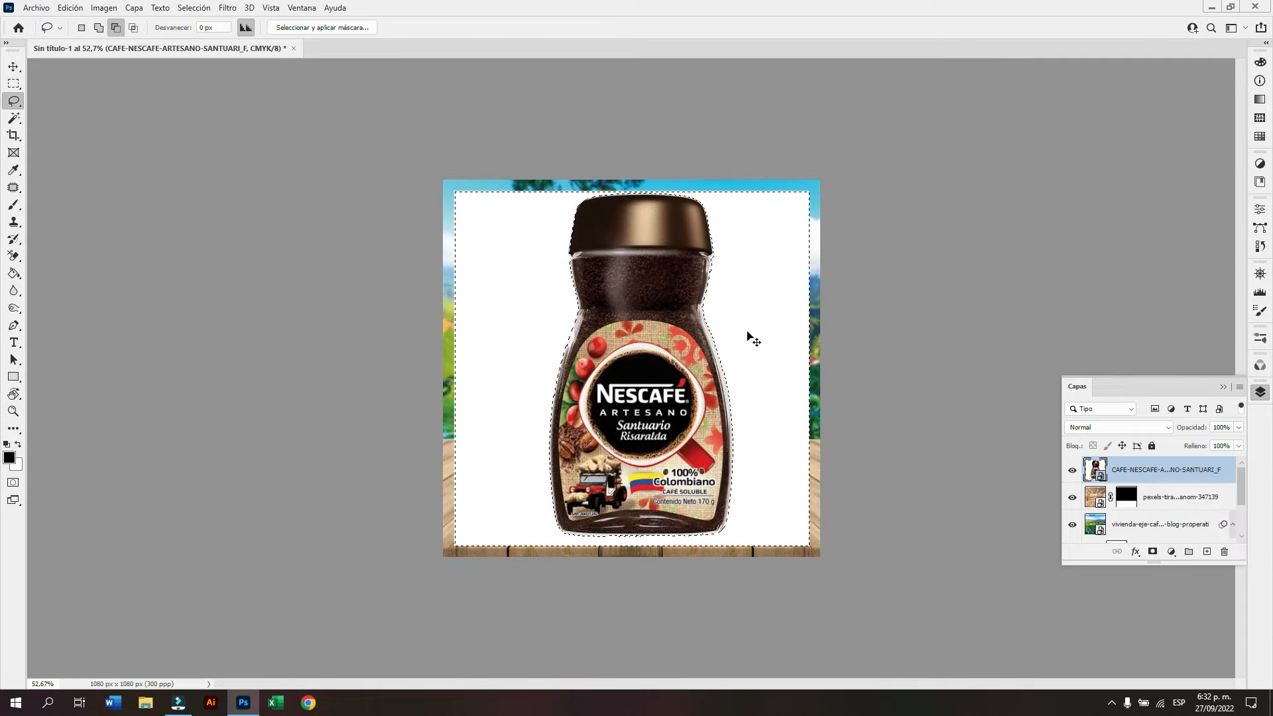
pyautogui.press('l')
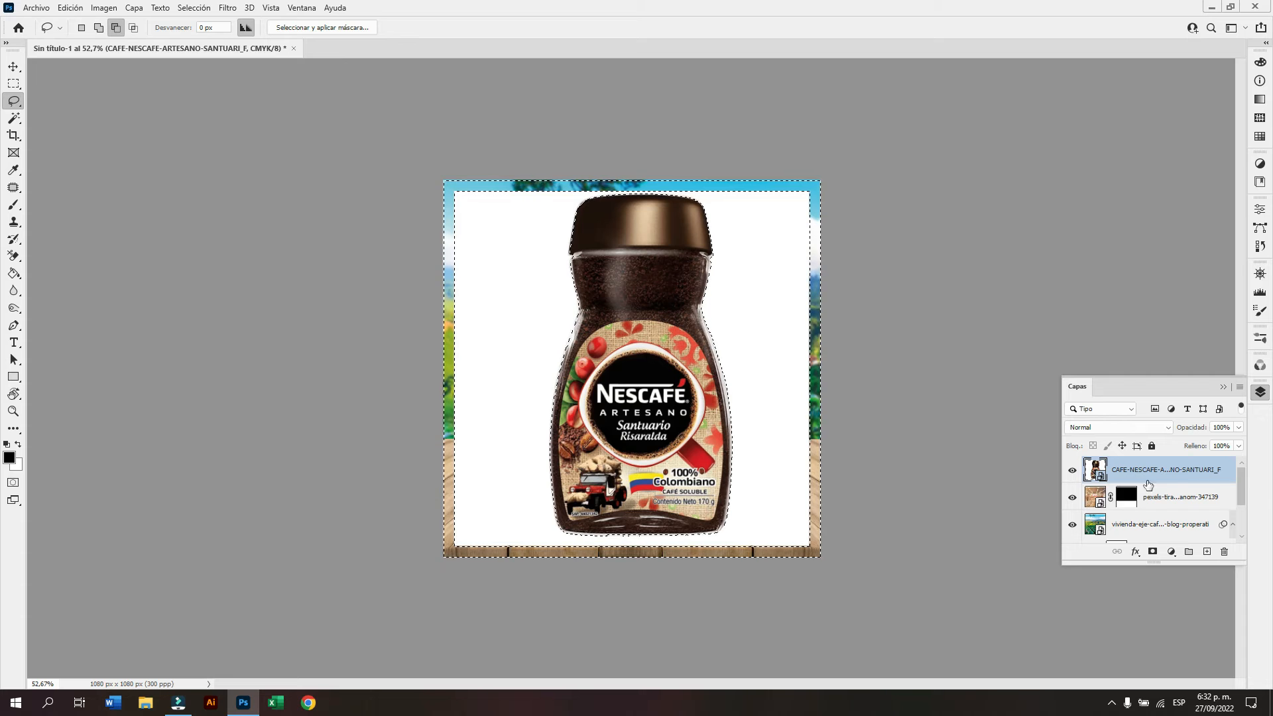
pyautogui.click(1152, 551)
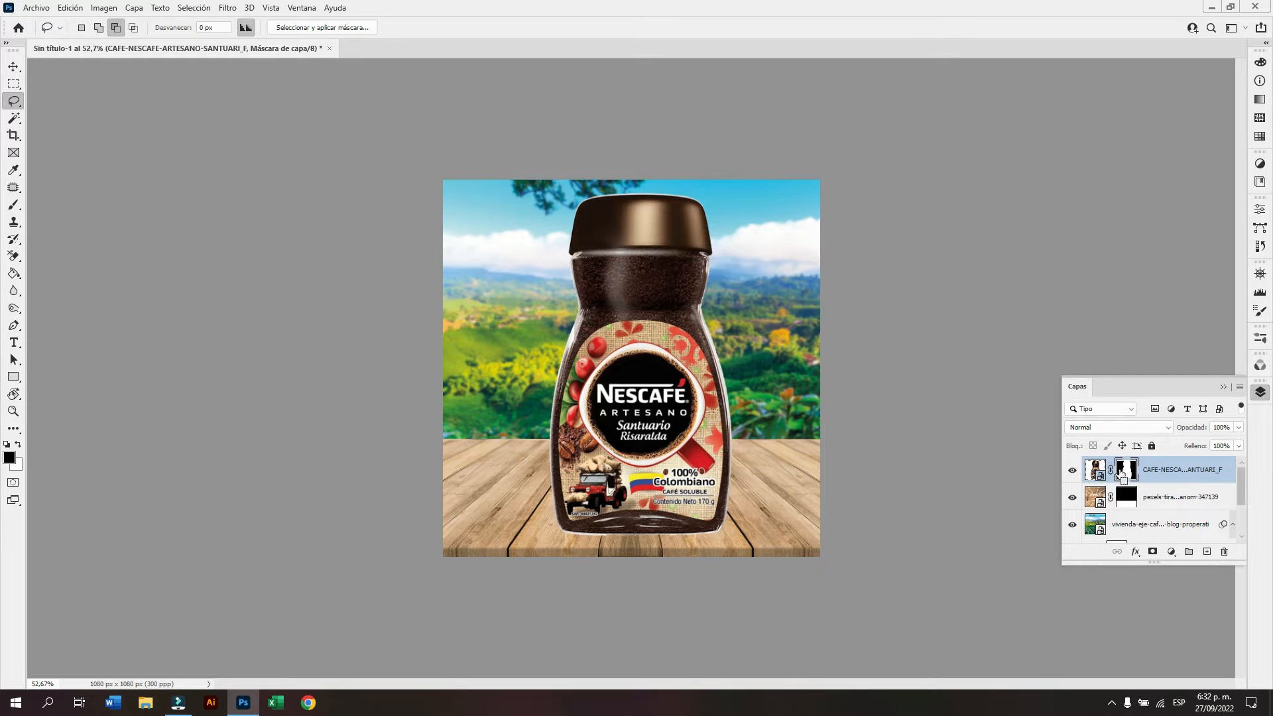
pyautogui.keyDown('ctrl'); pyautogui.click(1102, 478); pyautogui.keyUp('ctrl')
# Try to contract the selection loaded from the jar's mask by 6 pixels.
pyautogui.scroll(5, 738, 199)
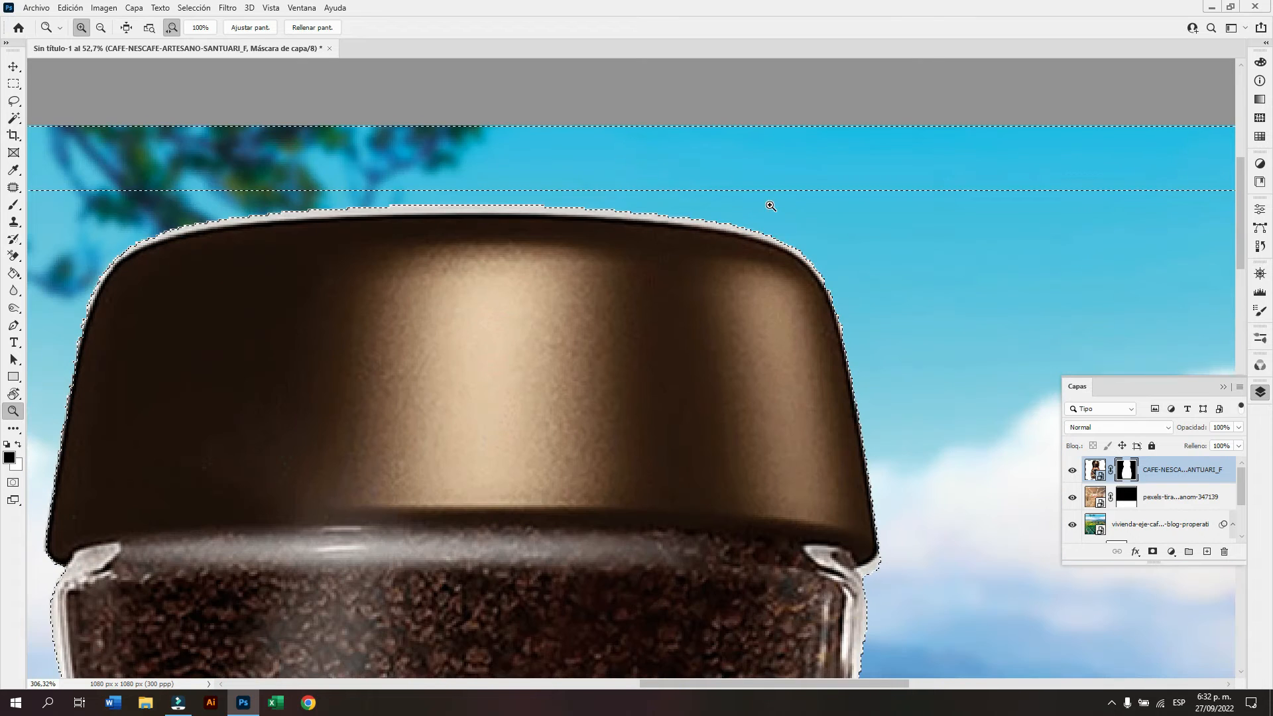
pyautogui.click(193, 7)
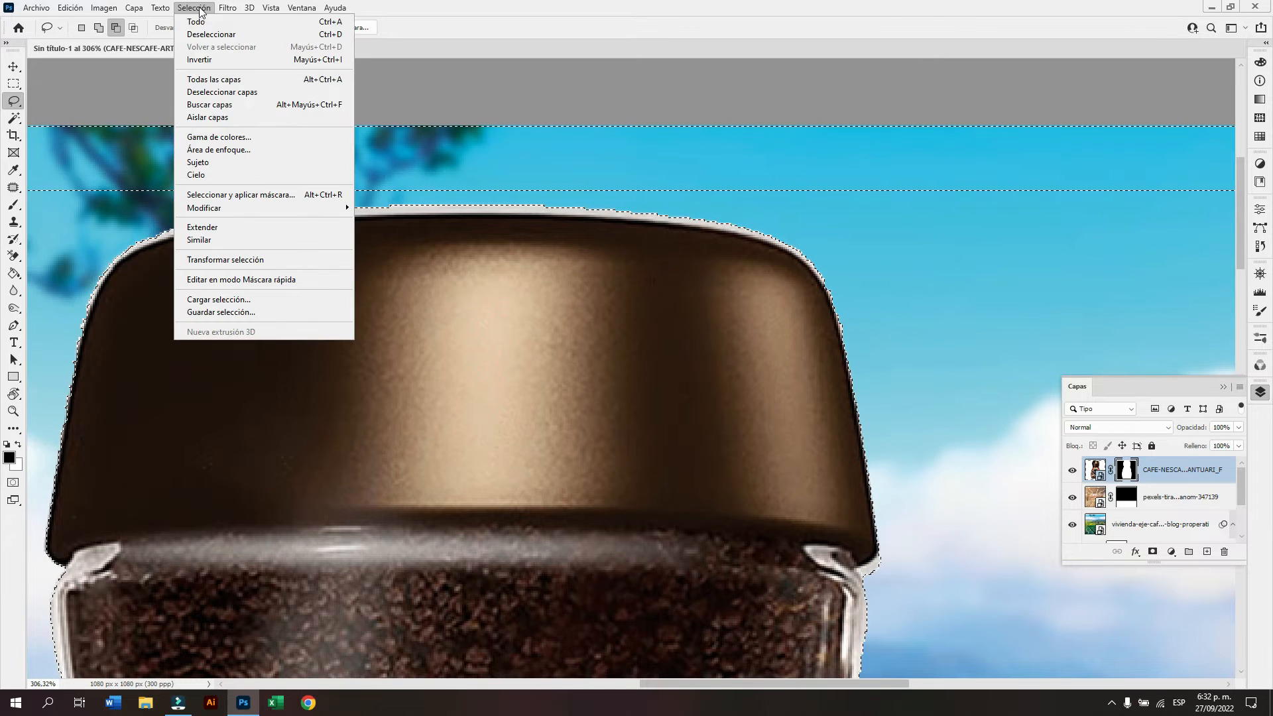
pyautogui.moveTo(338, 209)
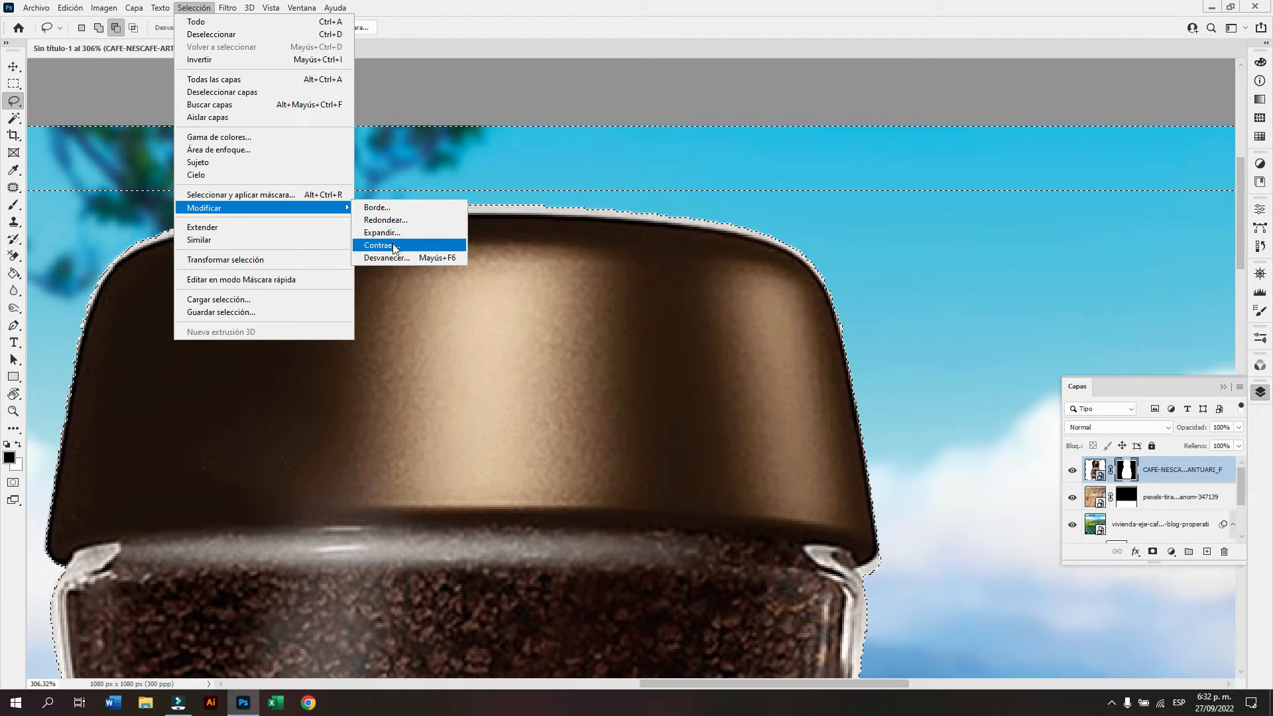
pyautogui.click(396, 246)
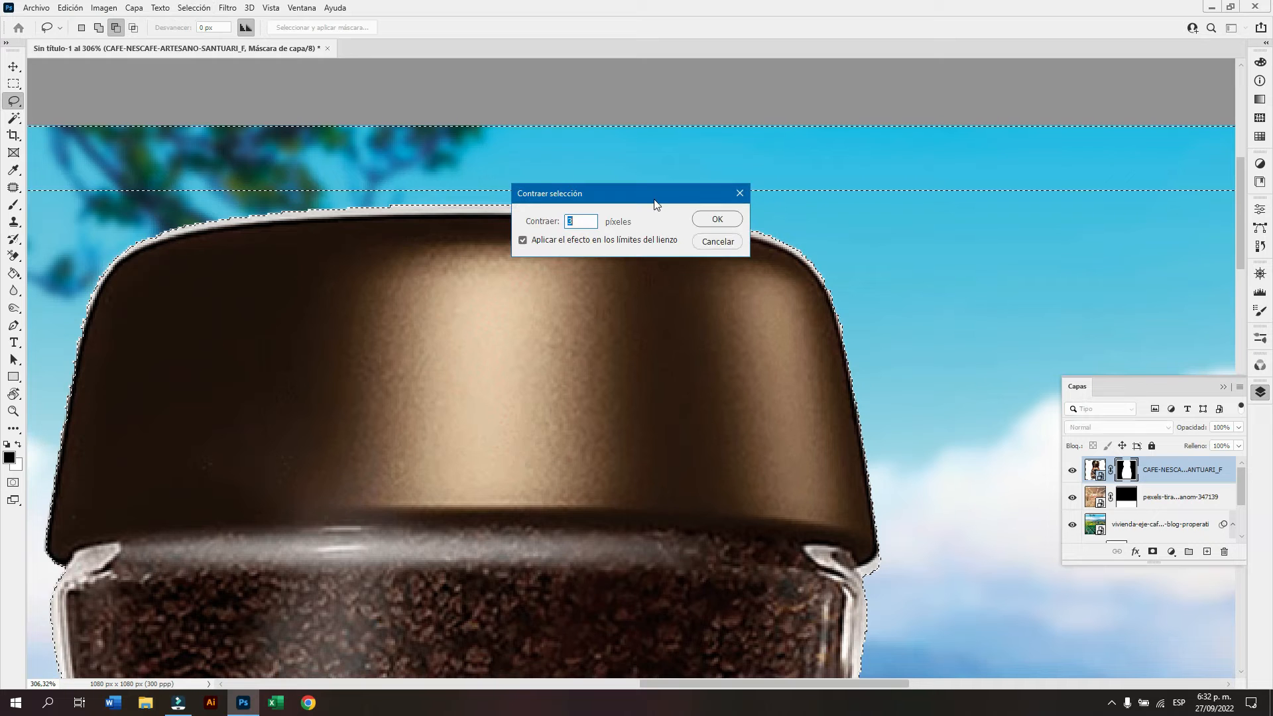
pyautogui.write('6')
pyautogui.press('Return')
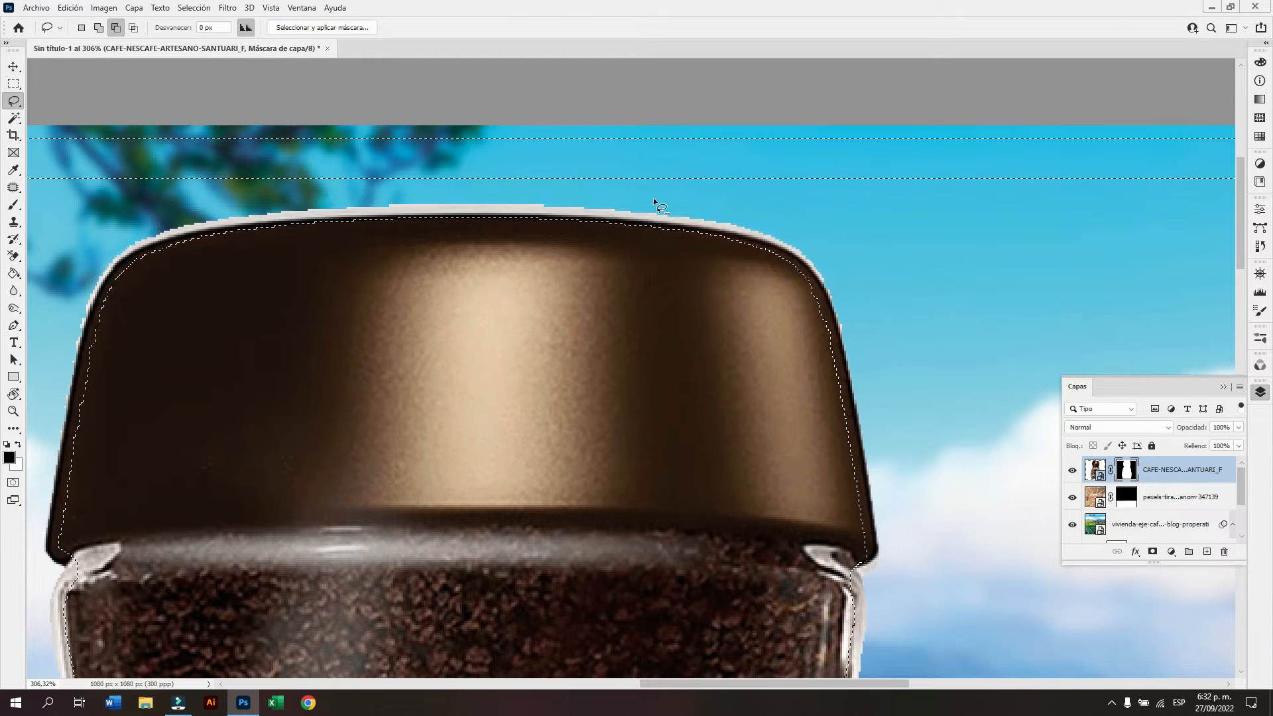
pyautogui.hotkey('ctrl', 'z')
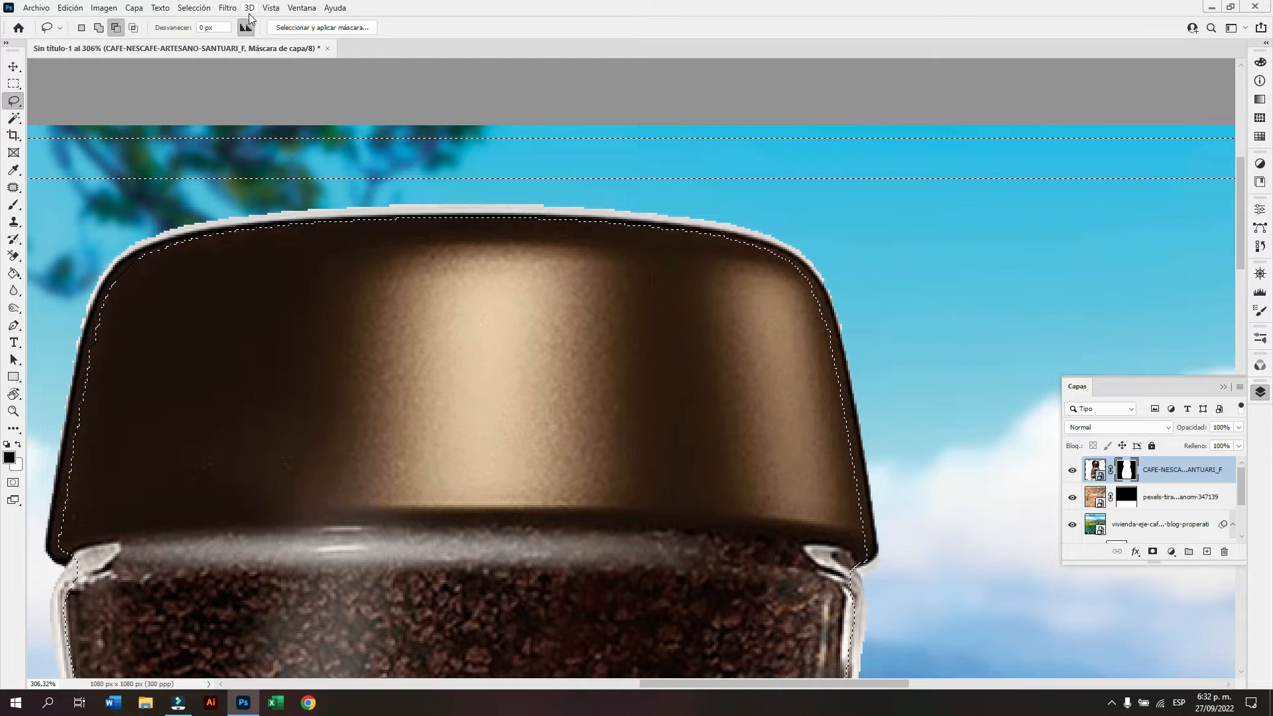
# Contract the selection loaded from the jar's mask by fewer than 6 pixels.
pyautogui.click(202, 12)
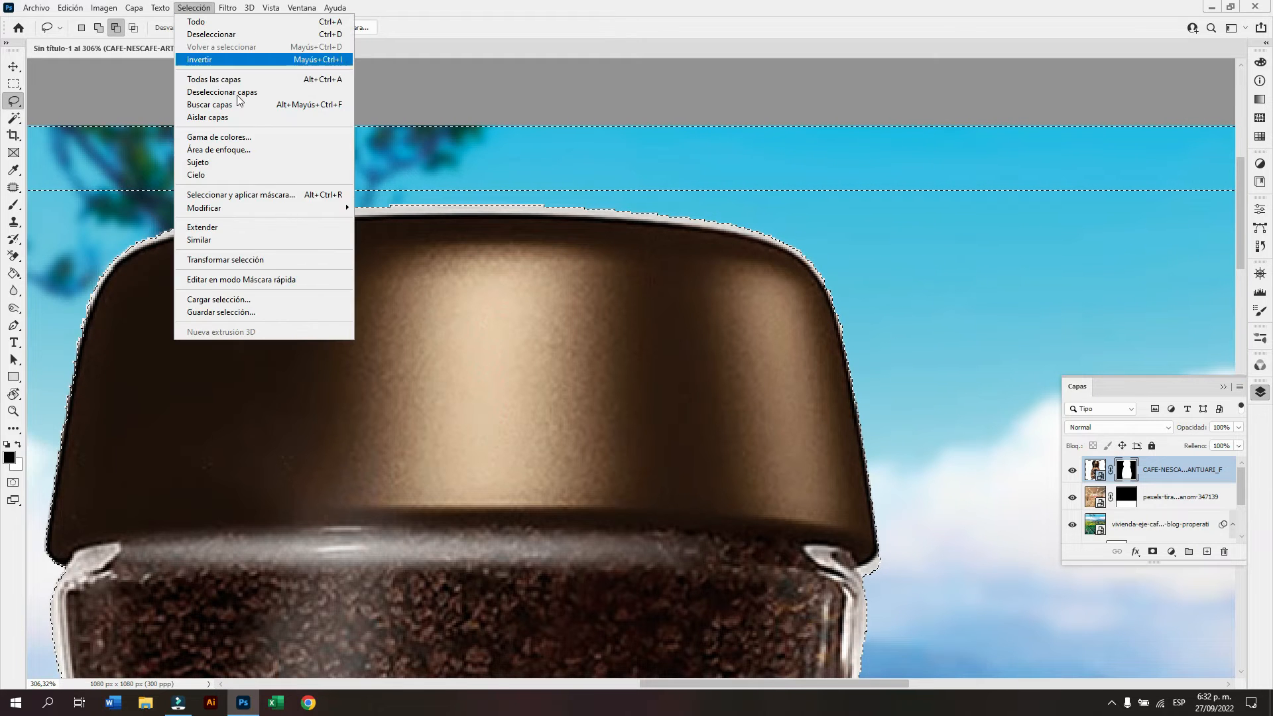
pyautogui.moveTo(333, 212)
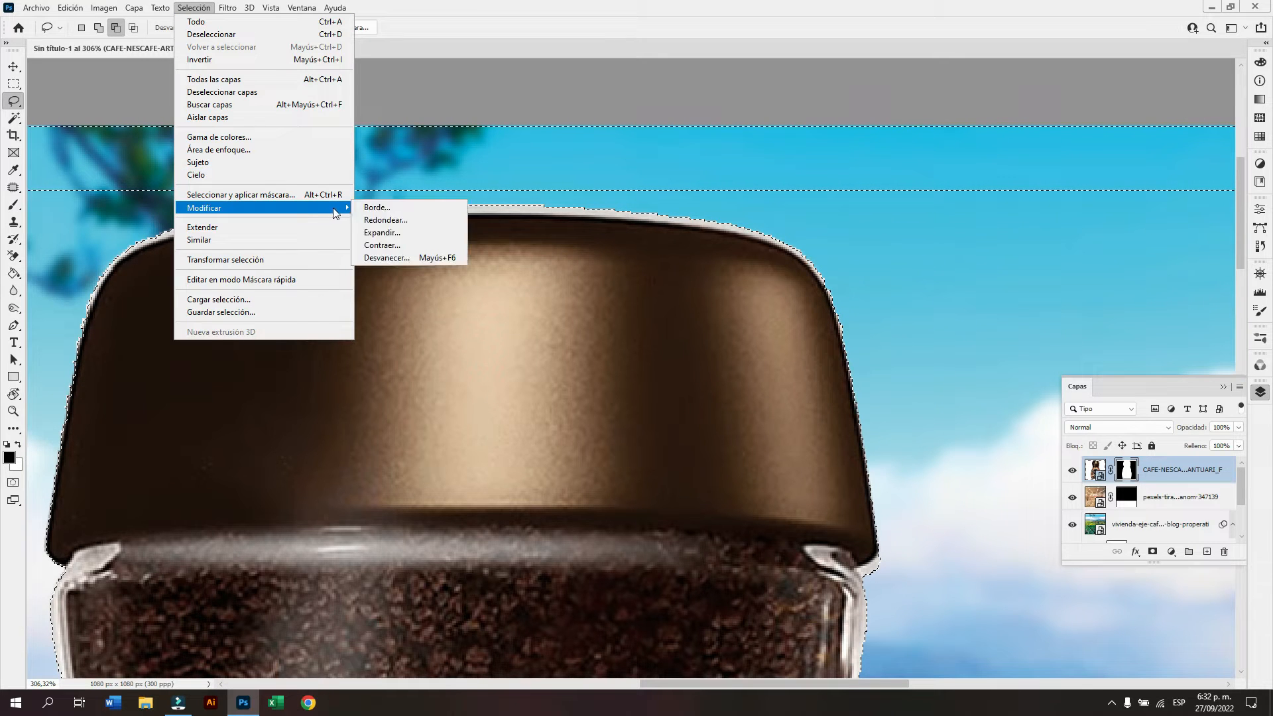
pyautogui.click(383, 243)
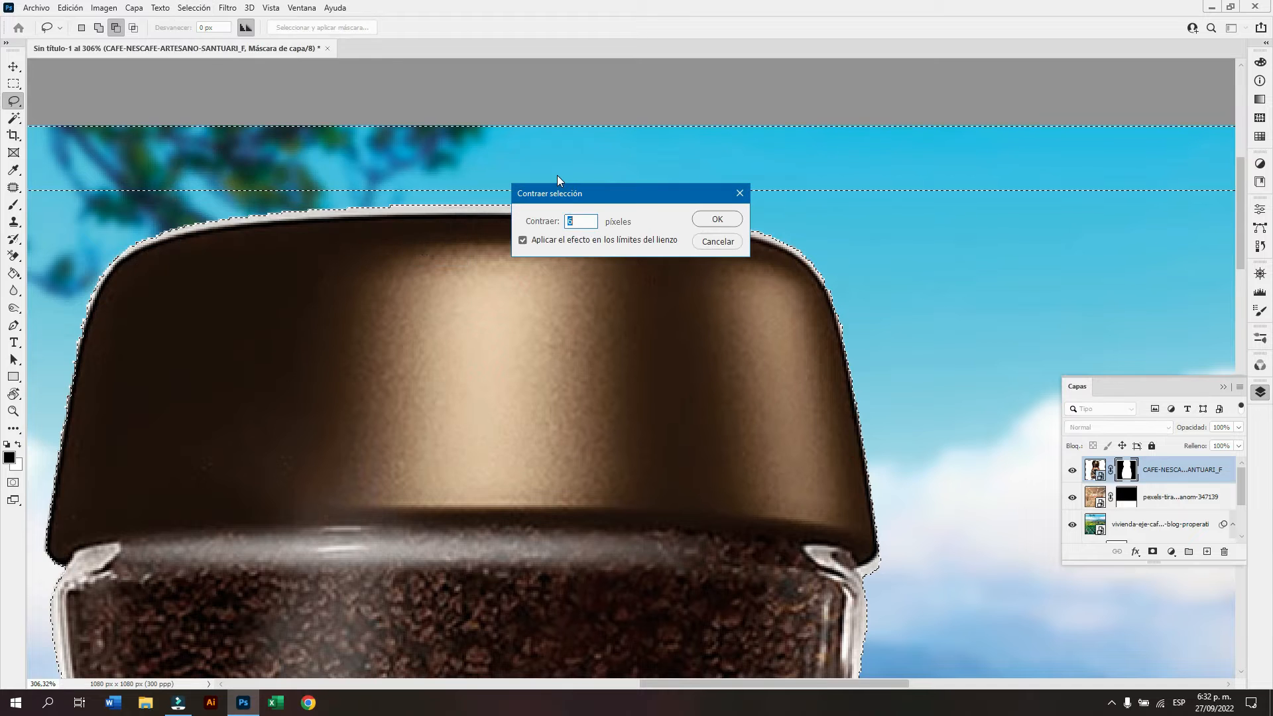
pyautogui.press('Return')
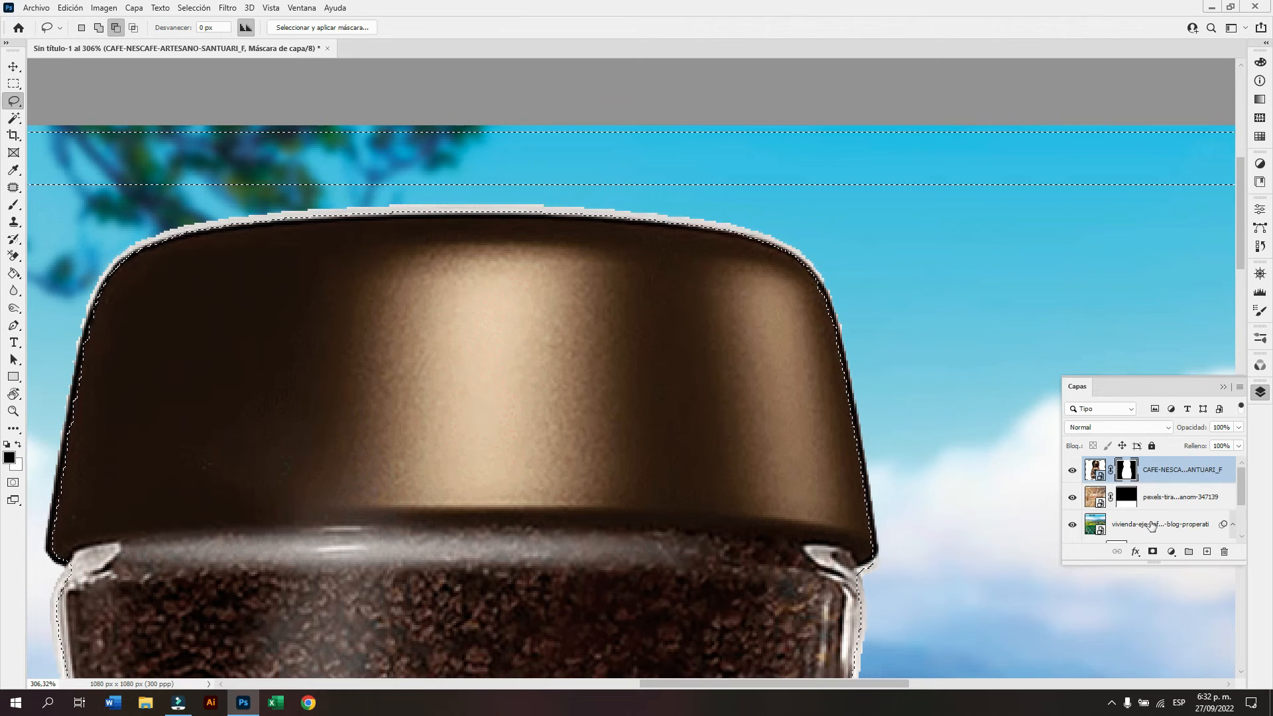
pyautogui.click(1152, 552)
pyautogui.middleClick(1157, 478)
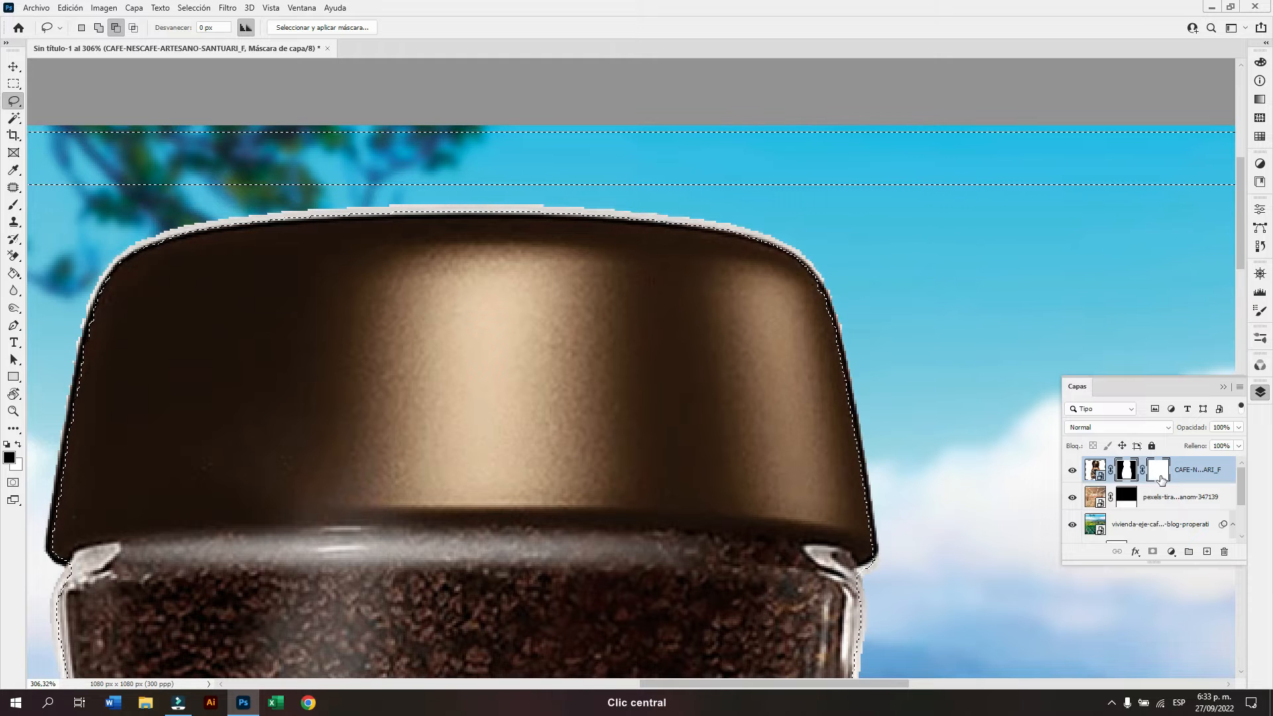
pyautogui.rightClick(1159, 478)
pyautogui.click(1170, 496)
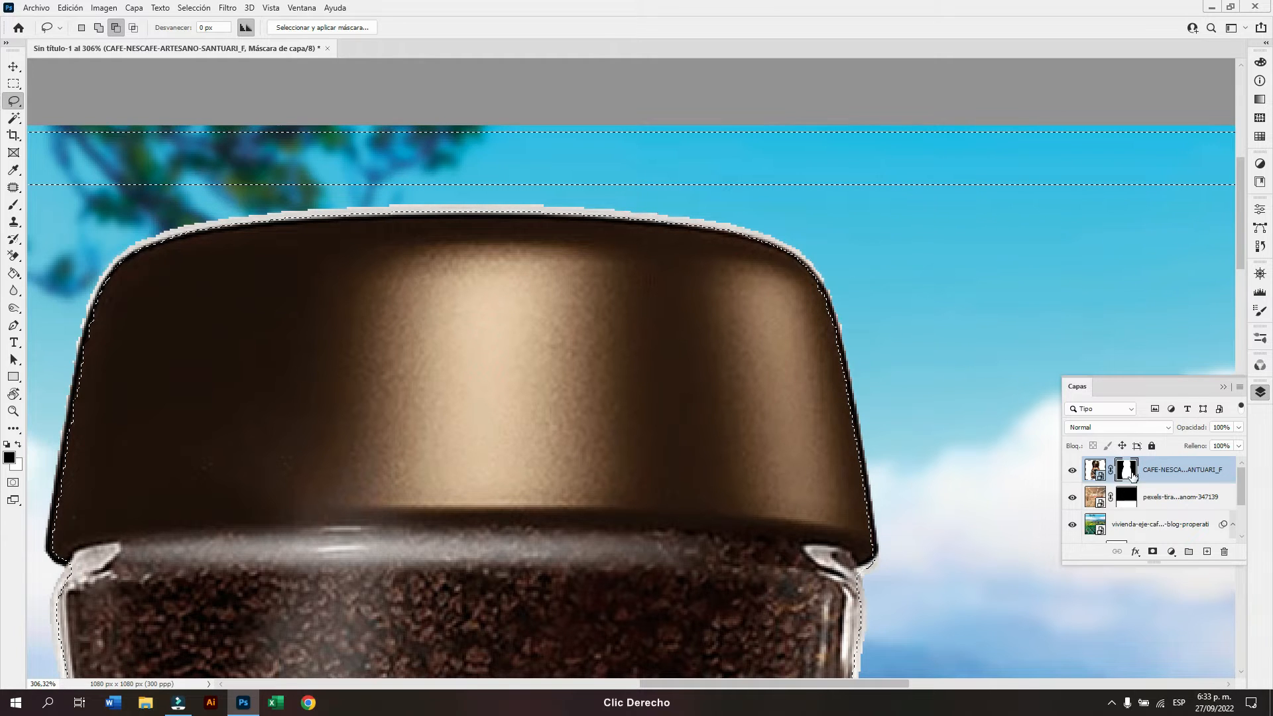
# Replace the jar layer's mask with a new layer mask made from the contracted selection.
pyautogui.rightClick(1132, 472)
pyautogui.click(1142, 505)
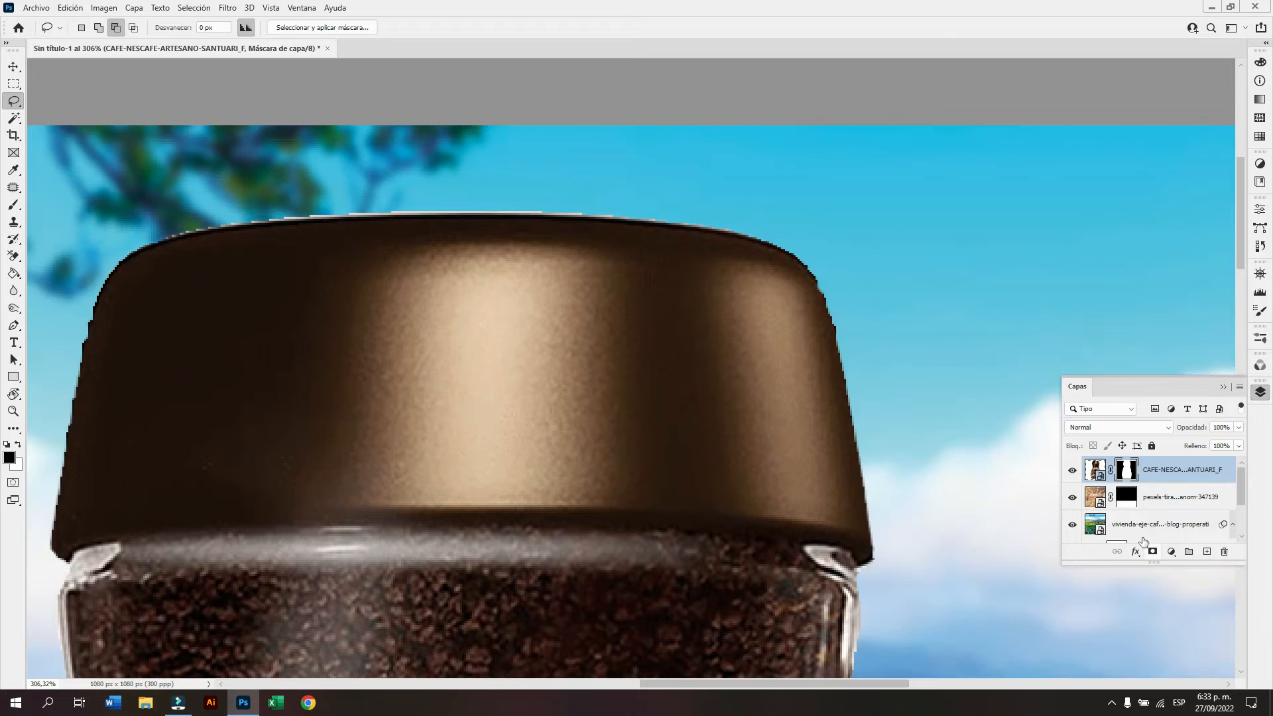
pyautogui.scroll(-8, 1001, 471)
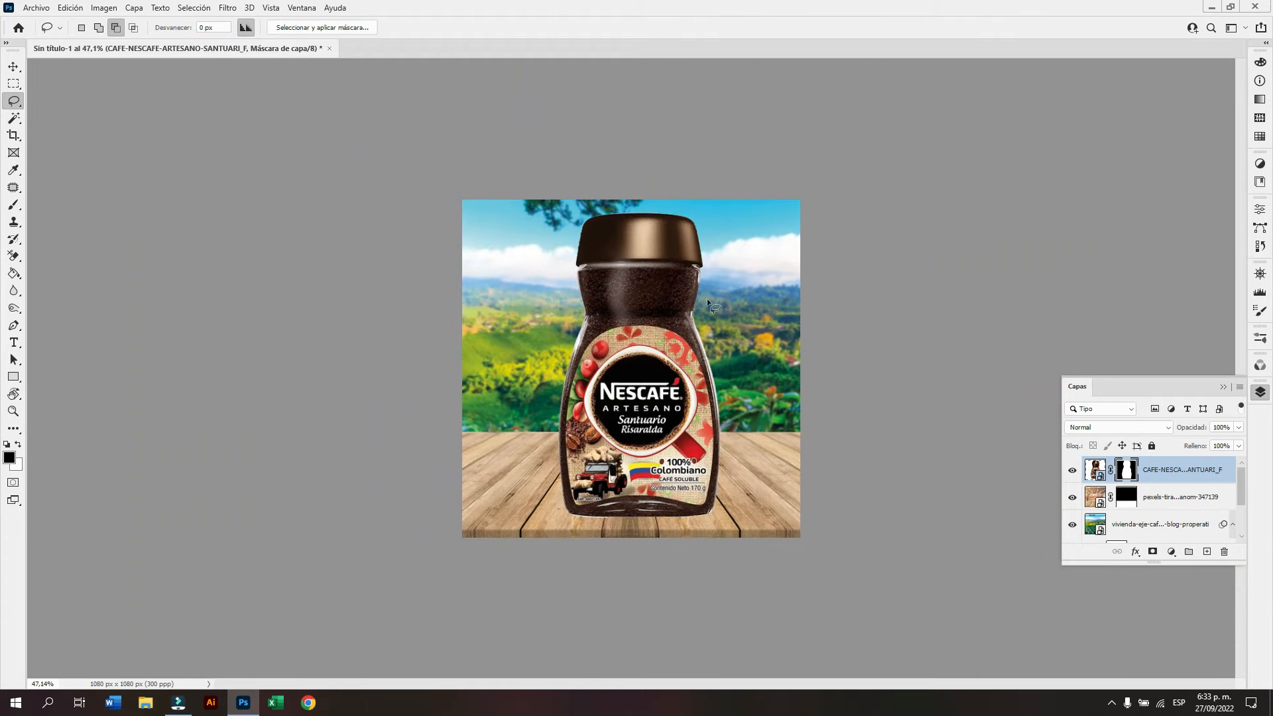
# Scale the coffee jar to about 61% and stand it on the left part of the tabletop, at X 250 px and Y 664 px.
pyautogui.press('v')
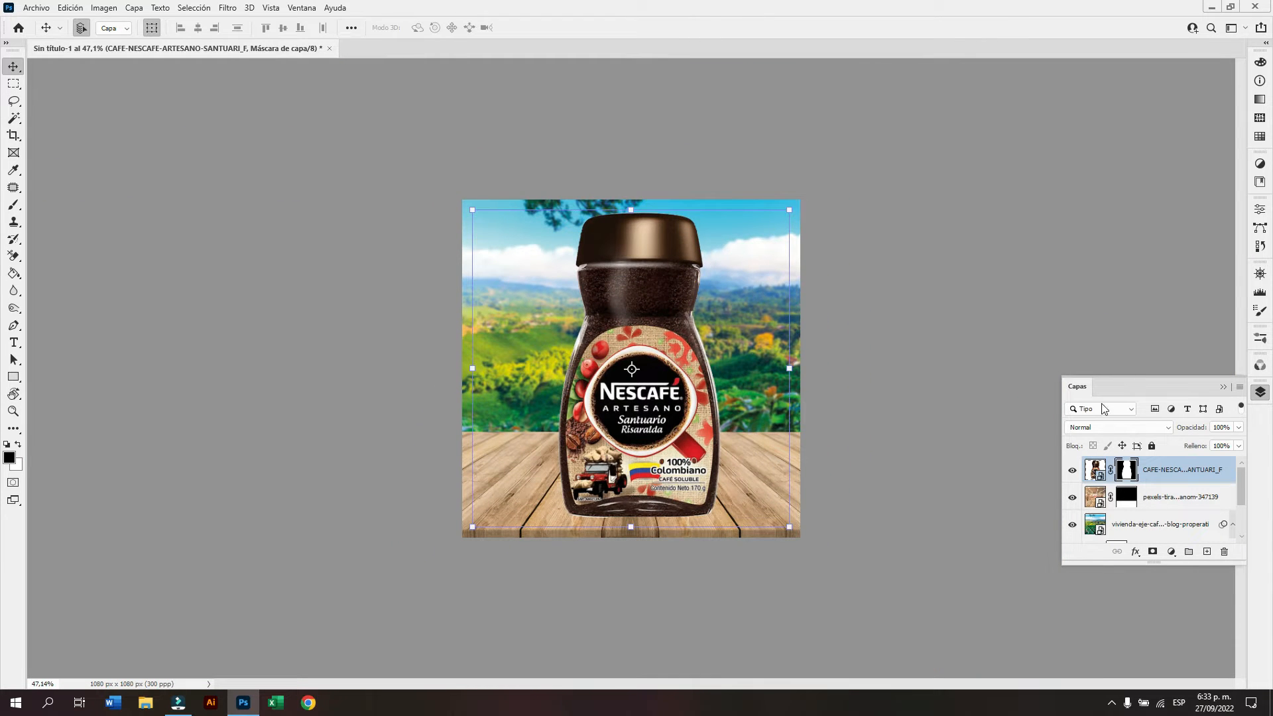
pyautogui.rightClick(1170, 475)
pyautogui.click(849, 321)
pyautogui.moveTo(664, 281); pyautogui.dragTo(610, 282)
pyautogui.moveTo(735, 211); pyautogui.dragTo(609, 334)
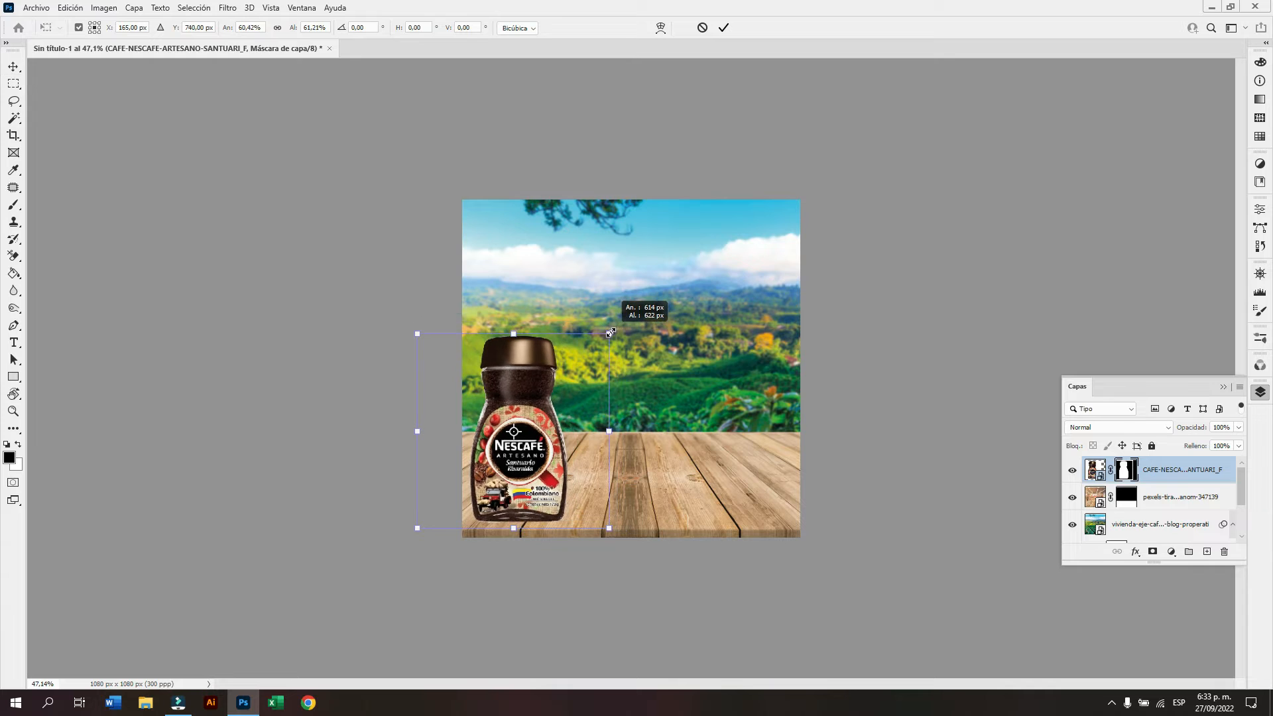
pyautogui.moveTo(535, 391); pyautogui.dragTo(563, 367)
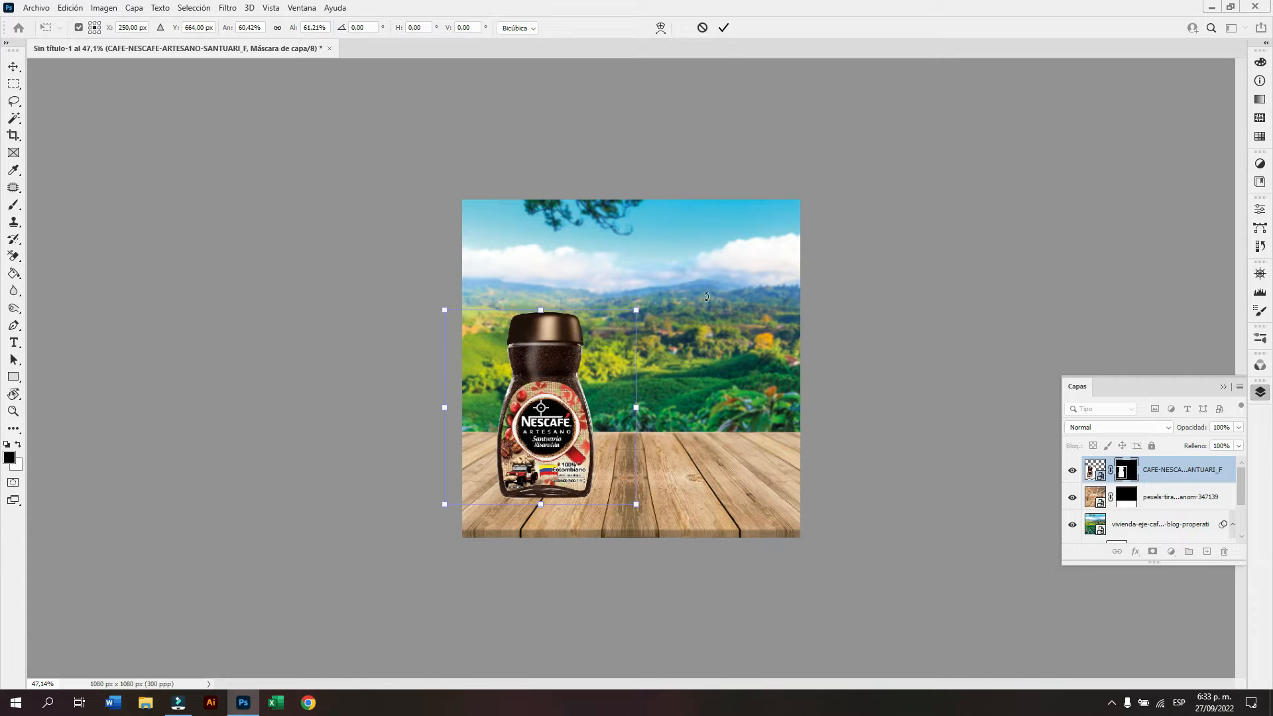
pyautogui.click(724, 29)
# Distort the wooden tabletop layer by moving both of its upper corners slightly inward and down to change its perspective.
pyautogui.click(721, 460)
pyautogui.press('z')
pyautogui.moveTo(643, 482); pyautogui.dragTo(700, 457)
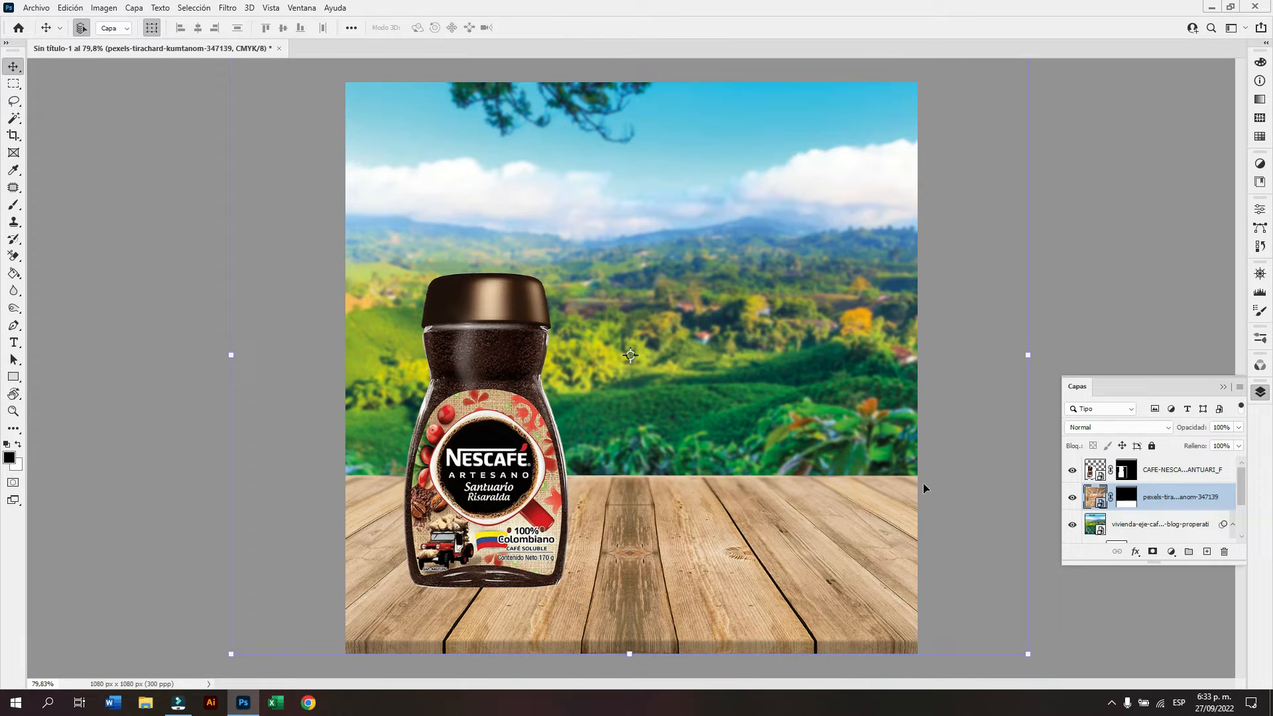
pyautogui.press('ctrl')
pyautogui.moveTo(968, 342); pyautogui.dragTo(935, 347)
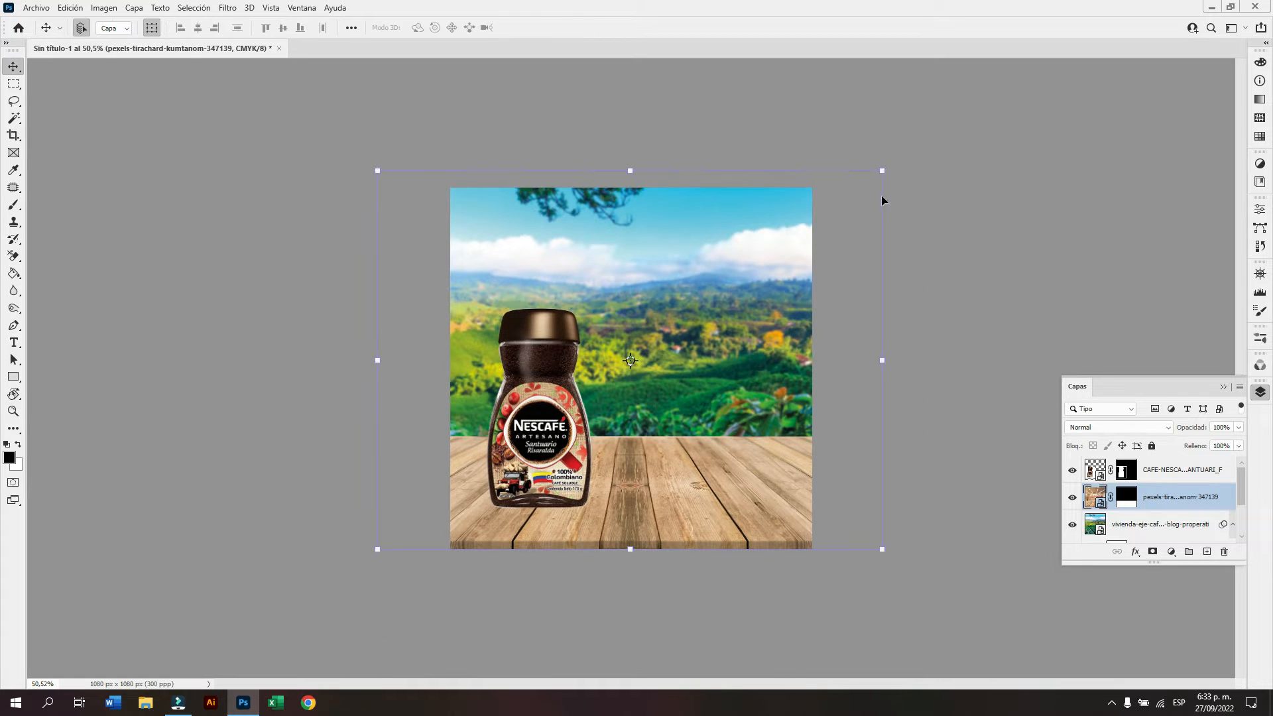
pyautogui.moveTo(882, 175); pyautogui.dragTo(854, 188)
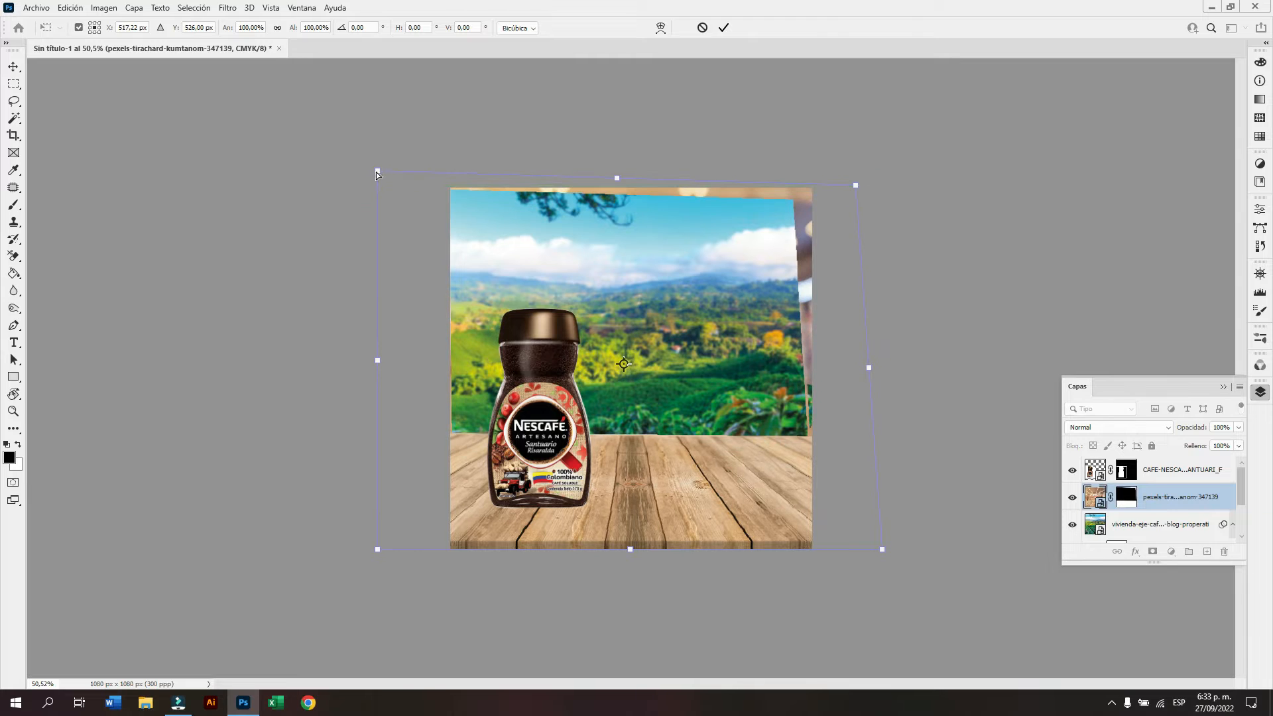
pyautogui.moveTo(375, 173); pyautogui.dragTo(401, 195)
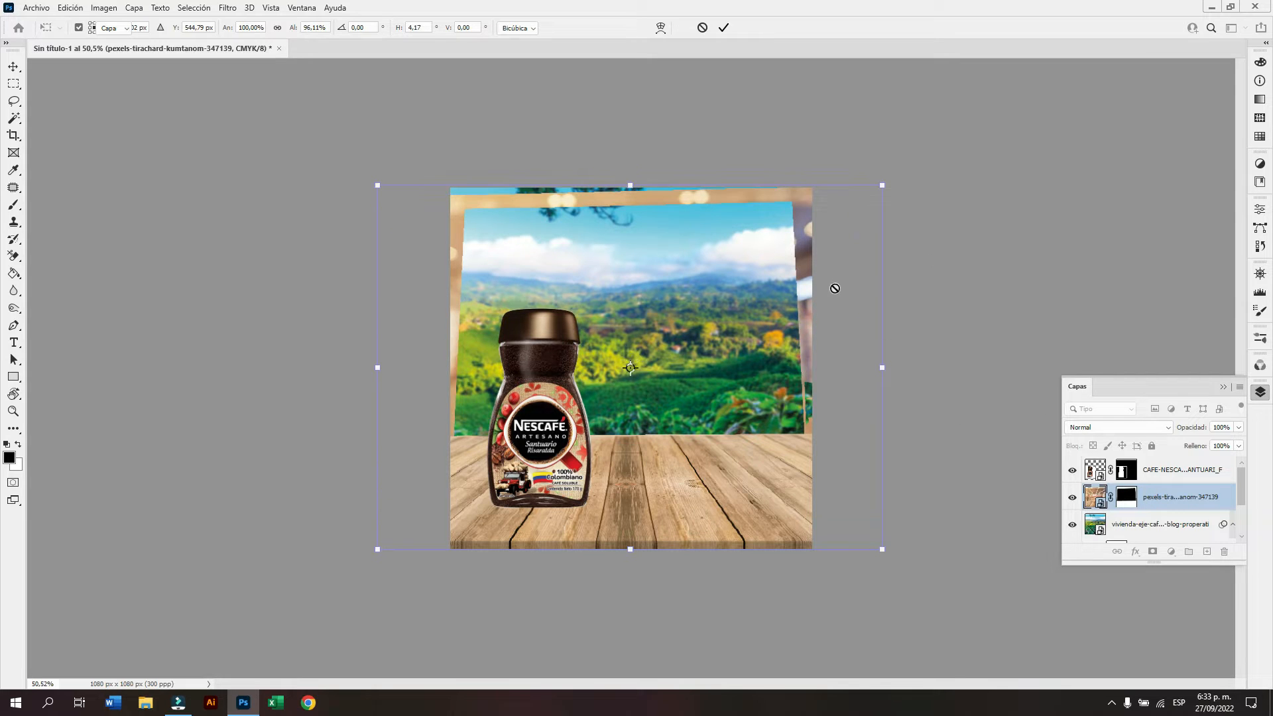
# Paint black on the tabletop layer's mask to hide the leftover photo frame around the landscape's right, top and left edges.
pyautogui.press('b')
pyautogui.moveTo(796, 336)
pyautogui.mouseDown()
pyautogui.moveTo(804, 291)
pyautogui.moveTo(807, 390)
pyautogui.mouseUp()
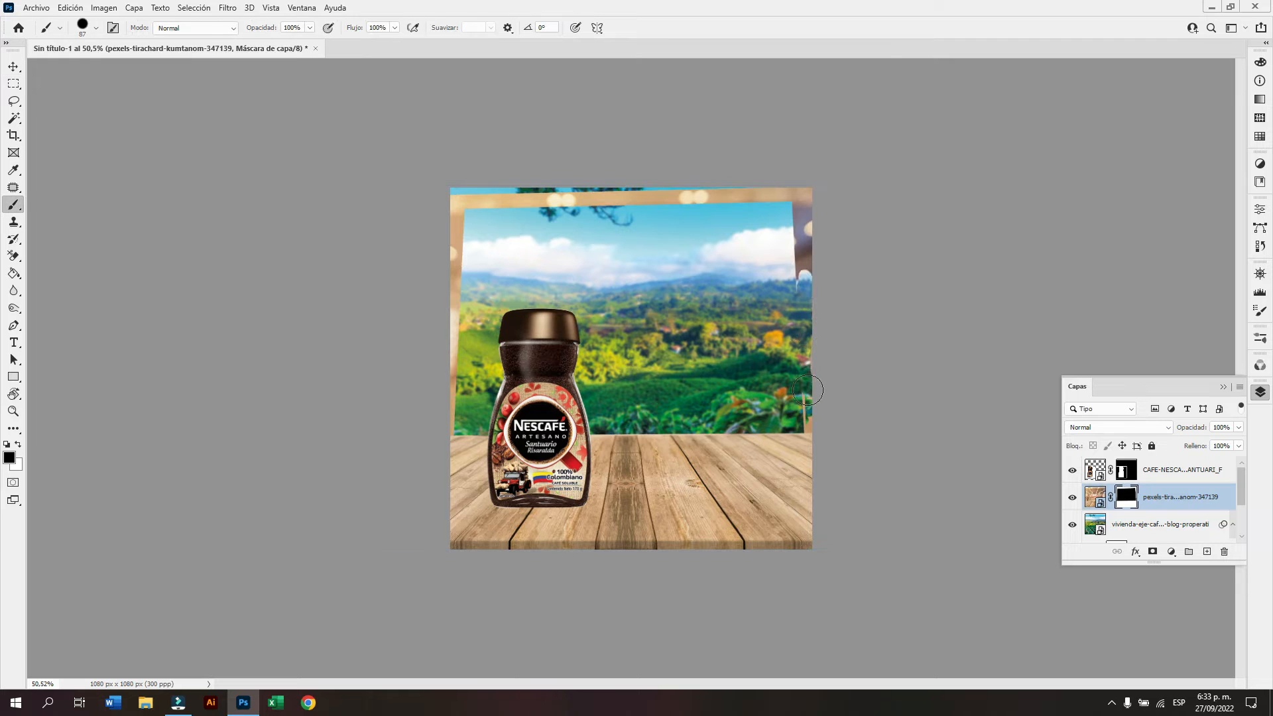
pyautogui.moveTo(814, 276)
pyautogui.mouseDown()
pyautogui.moveTo(812, 179)
pyautogui.moveTo(788, 220)
pyautogui.moveTo(804, 186)
pyautogui.moveTo(607, 208)
pyautogui.moveTo(477, 212)
pyautogui.moveTo(461, 201)
pyautogui.moveTo(729, 192)
pyautogui.mouseUp()
pyautogui.moveTo(637, 208)
pyautogui.mouseDown()
pyautogui.moveTo(592, 200)
pyautogui.moveTo(447, 223)
pyautogui.moveTo(521, 204)
pyautogui.moveTo(450, 201)
pyautogui.moveTo(461, 192)
pyautogui.moveTo(468, 219)
pyautogui.moveTo(461, 262)
pyautogui.mouseUp()
# Lasso the leftover strip above the tabletop at the canvas's left edge, paint it out of the tabletop mask in black and deselect.
pyautogui.press('z')
pyautogui.moveTo(446, 434); pyautogui.dragTo(558, 409)
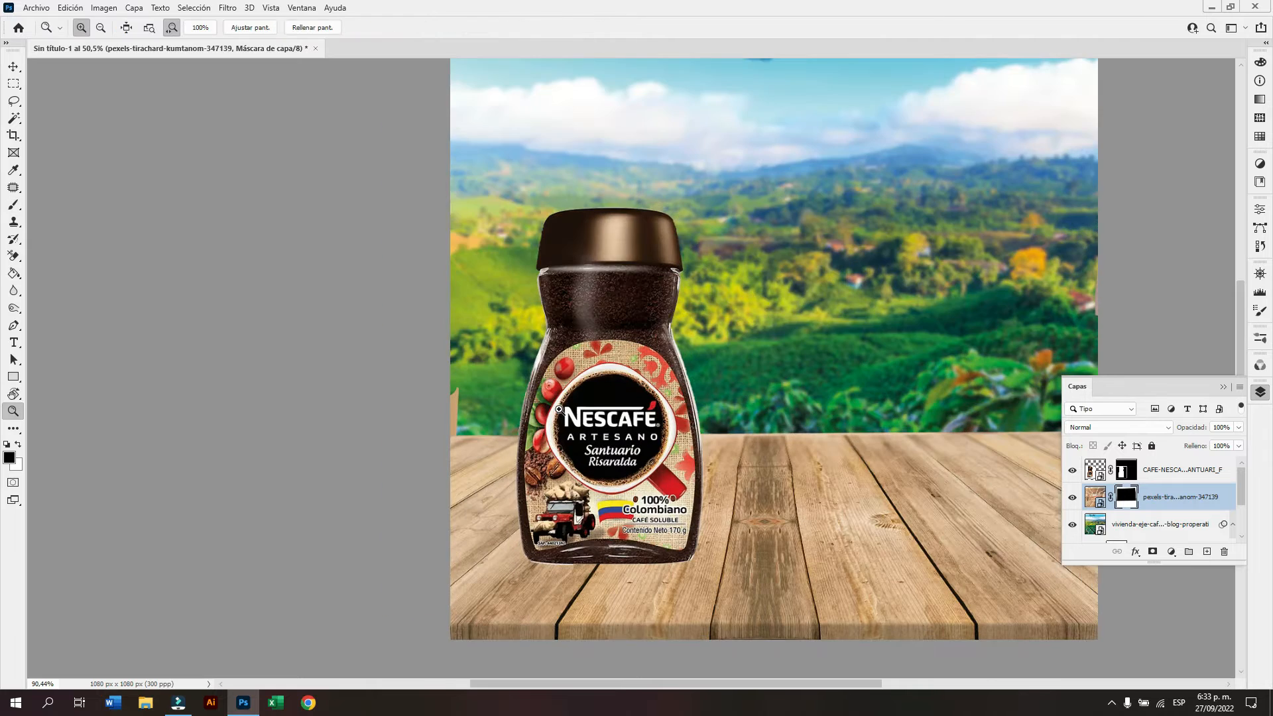
pyautogui.moveTo(476, 439); pyautogui.dragTo(511, 426)
pyautogui.press('b')
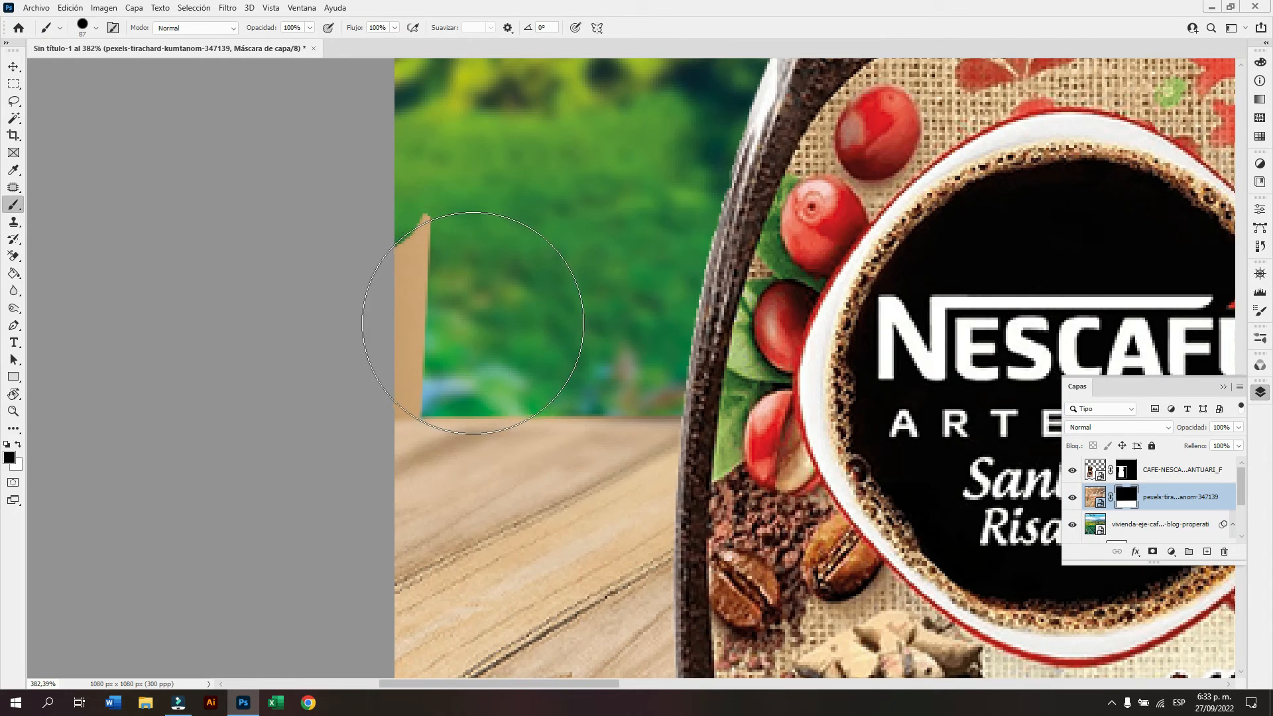
pyautogui.press('l')
pyautogui.moveTo(424, 417)
pyautogui.mouseDown()
pyautogui.moveTo(375, 421)
pyautogui.moveTo(334, 345)
pyautogui.moveTo(359, 210)
pyautogui.mouseUp()
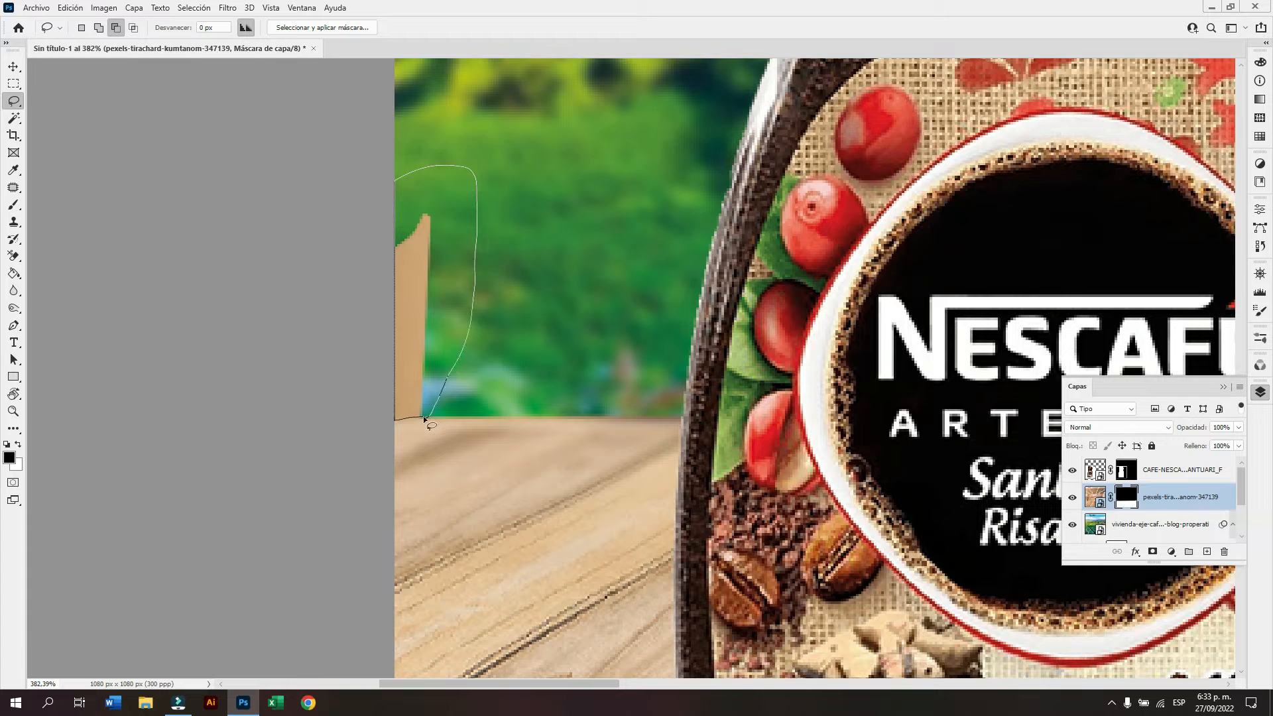
pyautogui.moveTo(424, 419); pyautogui.dragTo(427, 419)
pyautogui.hotkey('ctrl', 'BackSpace')
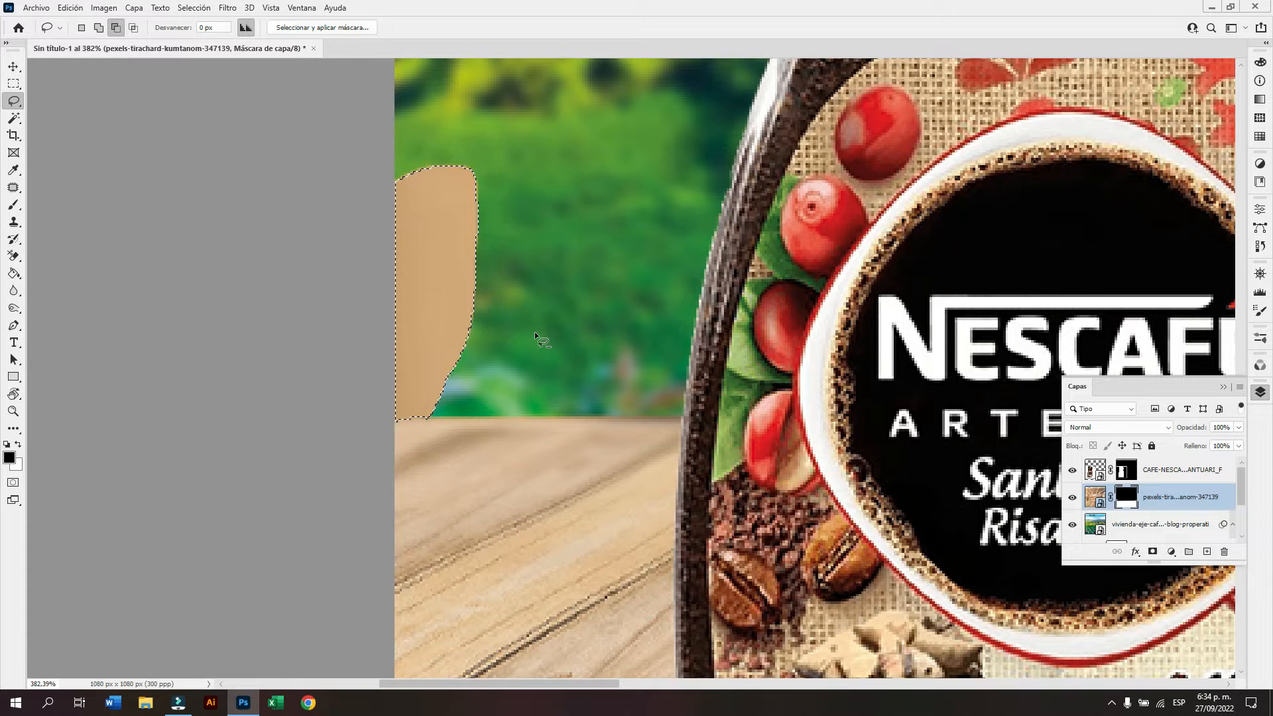
pyautogui.press('b')
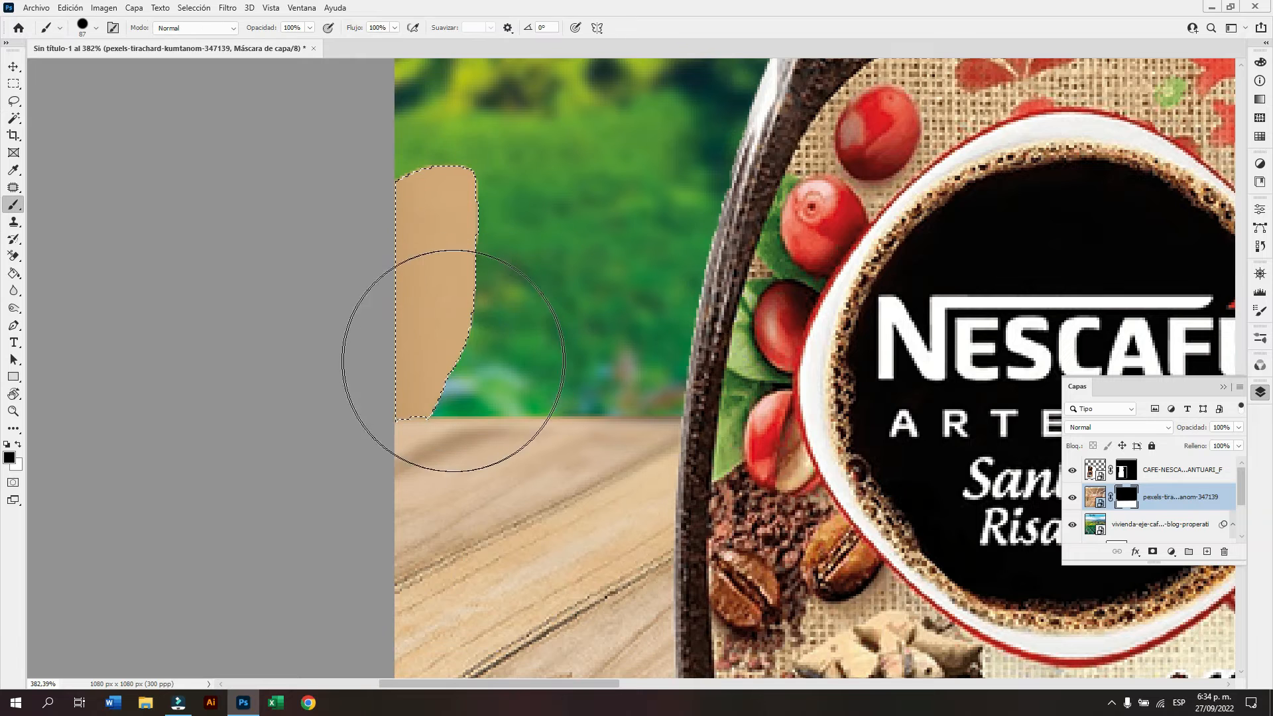
pyautogui.moveTo(453, 360)
pyautogui.mouseDown()
pyautogui.moveTo(360, 421)
pyautogui.moveTo(430, 365)
pyautogui.moveTo(399, 233)
pyautogui.moveTo(443, 148)
pyautogui.moveTo(451, 333)
pyautogui.mouseUp()
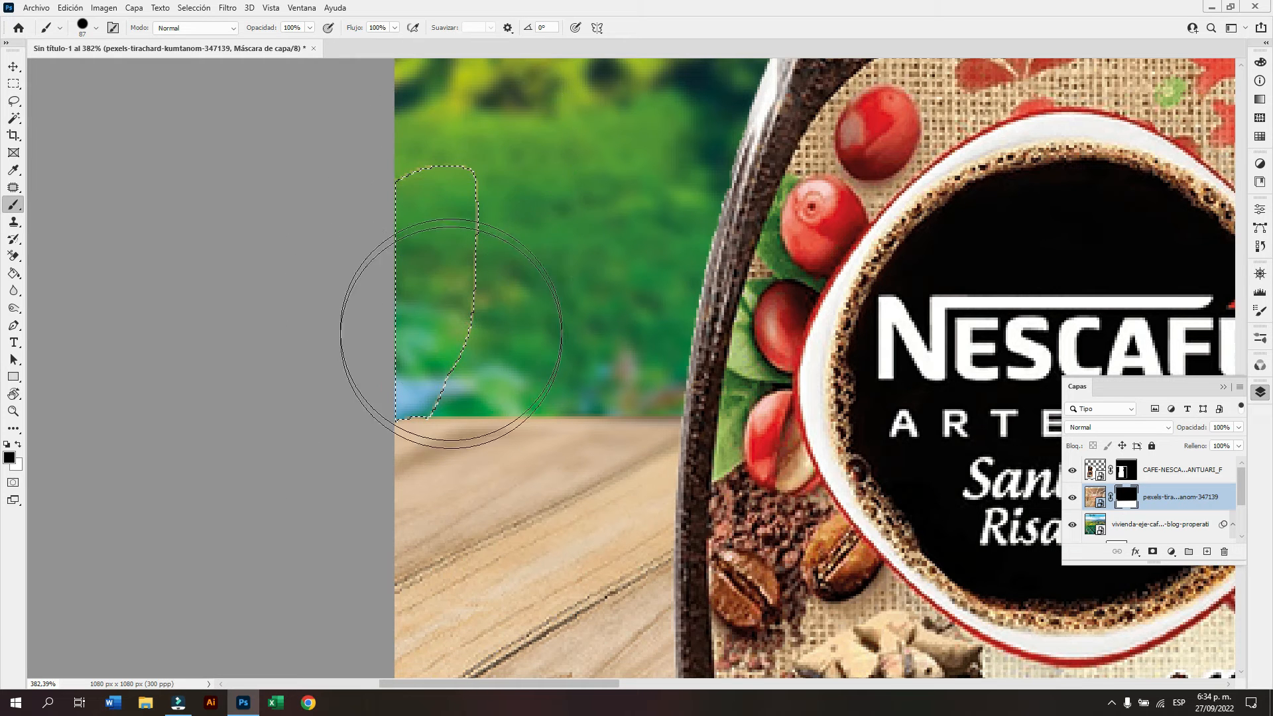
pyautogui.hotkey('ctrl', 'd')
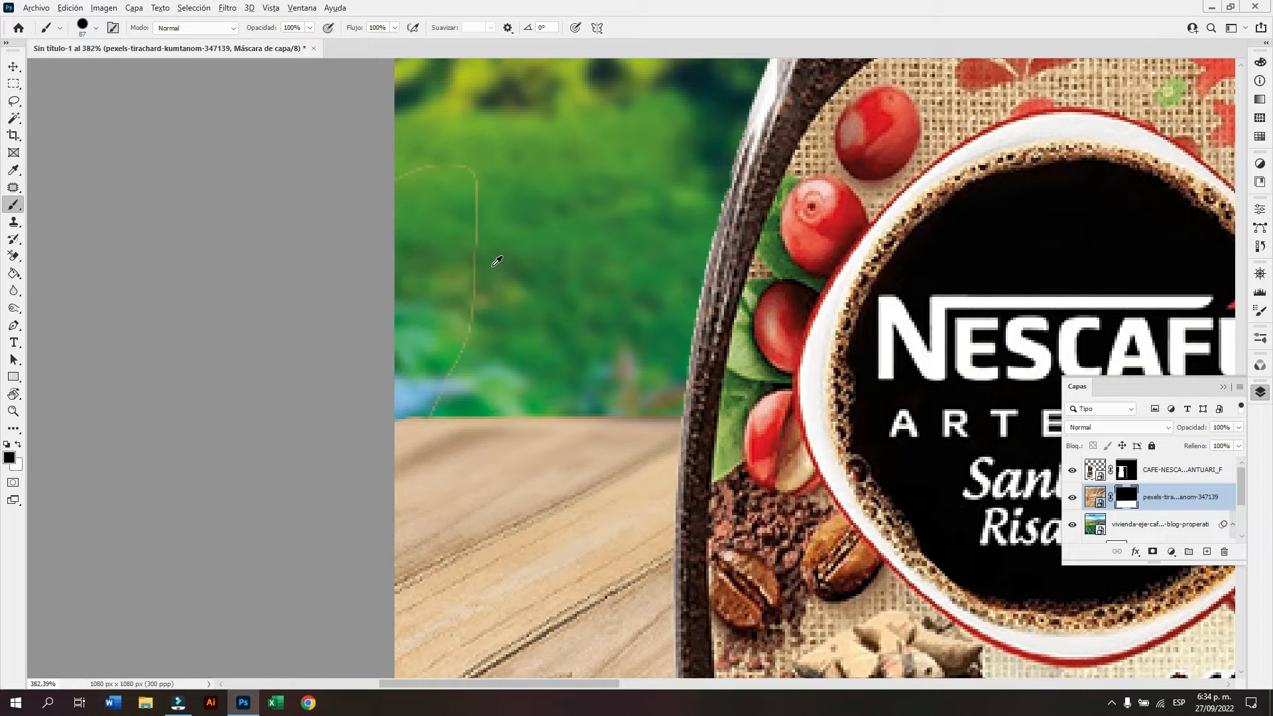
# Paint out the remaining tabletop leftover just above the table line at the canvas's right edge on the mask with a smaller brush.
pyautogui.moveTo(491, 266)
pyautogui.mouseDown()
pyautogui.moveTo(398, 284)
pyautogui.moveTo(399, 198)
pyautogui.moveTo(493, 175)
pyautogui.moveTo(440, 176)
pyautogui.moveTo(476, 289)
pyautogui.mouseUp()
pyautogui.moveTo(649, 342); pyautogui.dragTo(575, 345)
pyautogui.moveTo(848, 435); pyautogui.dragTo(925, 472)
pyautogui.moveTo(833, 415); pyautogui.dragTo(701, 267)
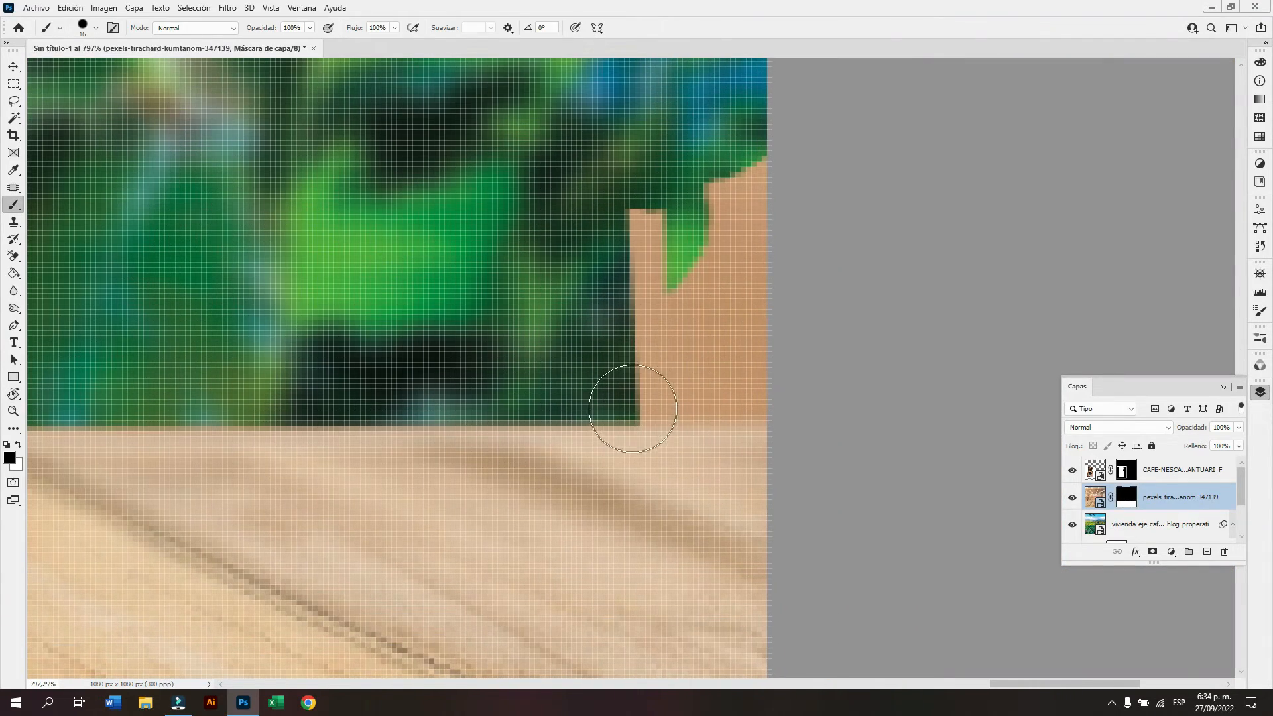
pyautogui.moveTo(635, 416)
pyautogui.mouseDown()
pyautogui.moveTo(796, 411)
pyautogui.moveTo(688, 414)
pyautogui.mouseUp()
pyautogui.hotkey('ctrl', 'z')
pyautogui.moveTo(621, 403)
pyautogui.mouseDown()
pyautogui.moveTo(732, 397)
pyautogui.moveTo(790, 402)
pyautogui.moveTo(662, 406)
pyautogui.moveTo(796, 411)
pyautogui.moveTo(635, 337)
pyautogui.moveTo(800, 314)
pyautogui.moveTo(640, 272)
pyautogui.moveTo(623, 236)
pyautogui.moveTo(801, 194)
pyautogui.moveTo(824, 161)
pyautogui.moveTo(690, 222)
pyautogui.moveTo(682, 351)
pyautogui.moveTo(628, 365)
pyautogui.mouseUp()
pyautogui.press('z')
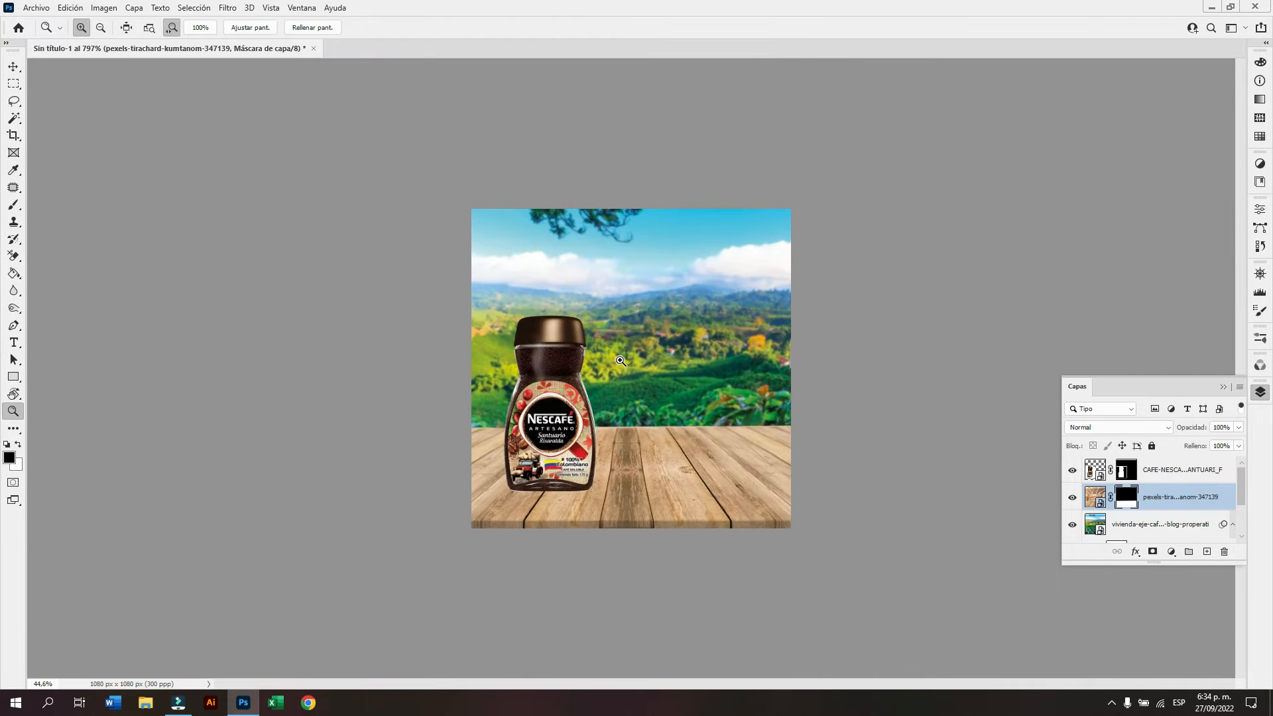
pyautogui.hotkey('ctrl', 'space')
pyautogui.moveTo(621, 508); pyautogui.dragTo(639, 503)
# Distort the coffee jar by pulling both upper corners slightly outward, and nudge it a little up and left on the tabletop.
pyautogui.press('v')
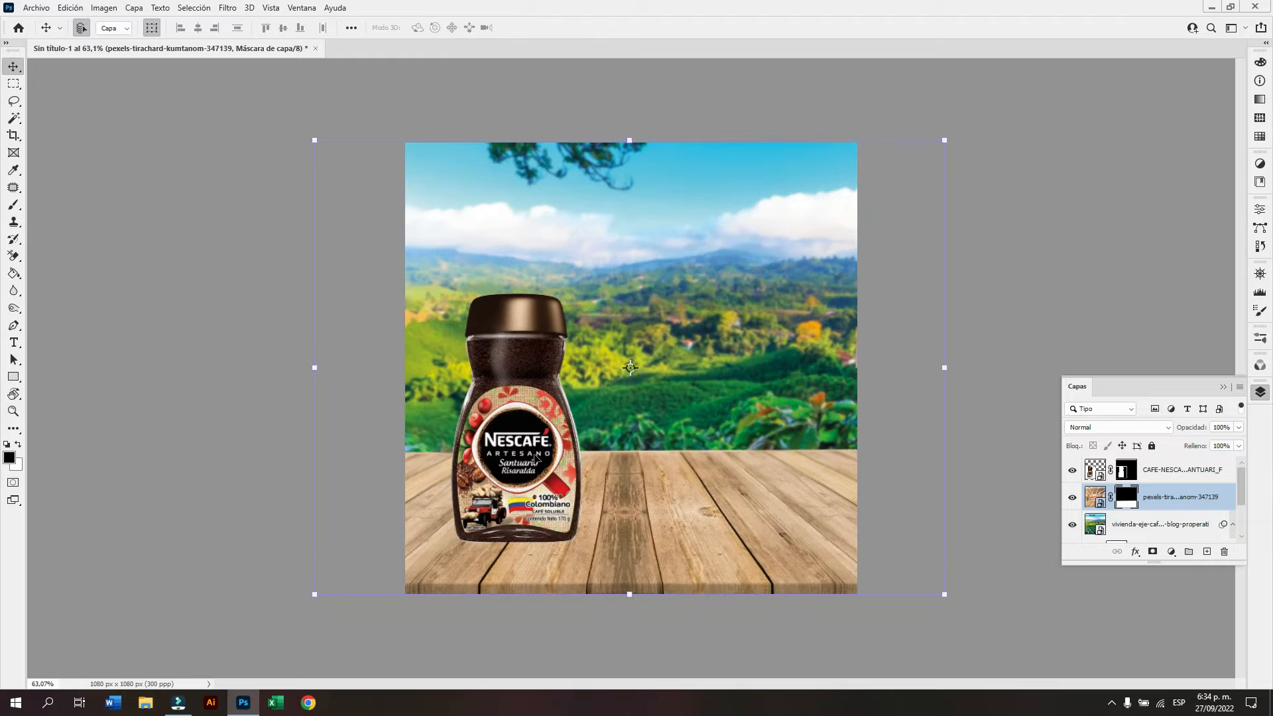
pyautogui.click(570, 403)
pyautogui.hotkey('ctrl', 't')
pyautogui.moveTo(637, 290); pyautogui.dragTo(654, 289)
pyautogui.moveTo(384, 289); pyautogui.dragTo(367, 281)
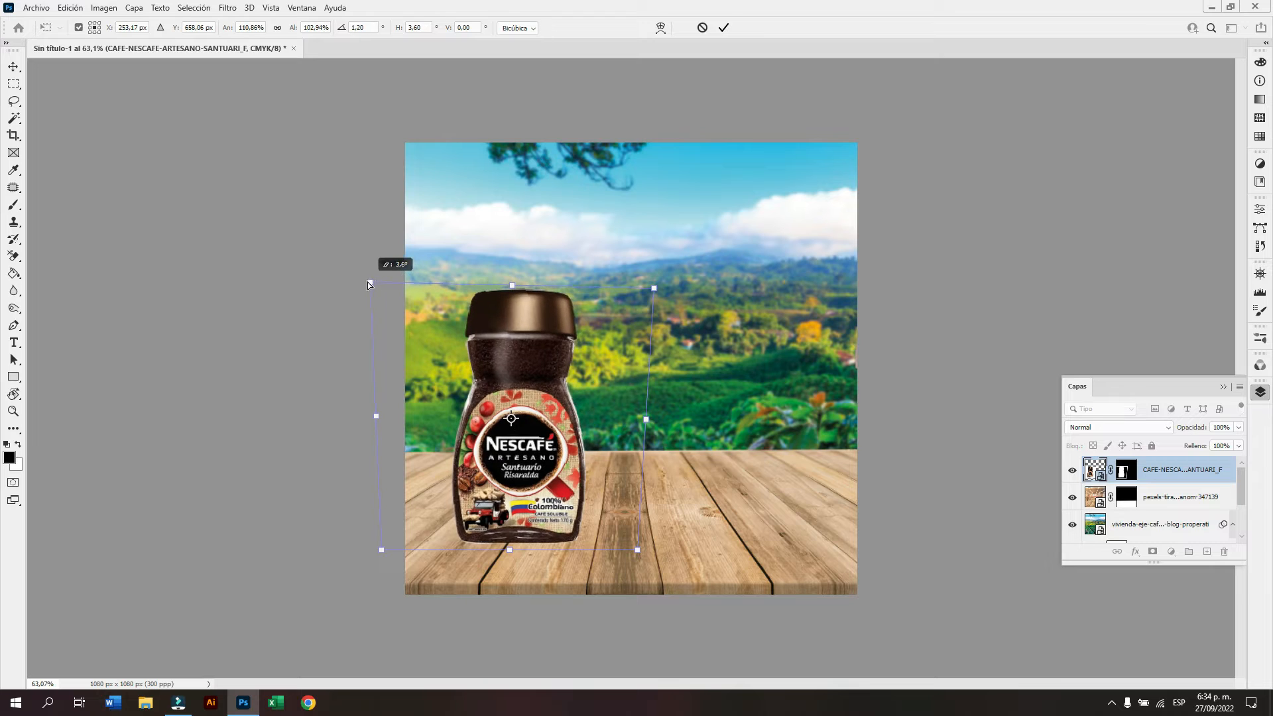
pyautogui.click(722, 28)
pyautogui.moveTo(562, 453); pyautogui.dragTo(563, 455)
pyautogui.hotkey('shift', 'Left')
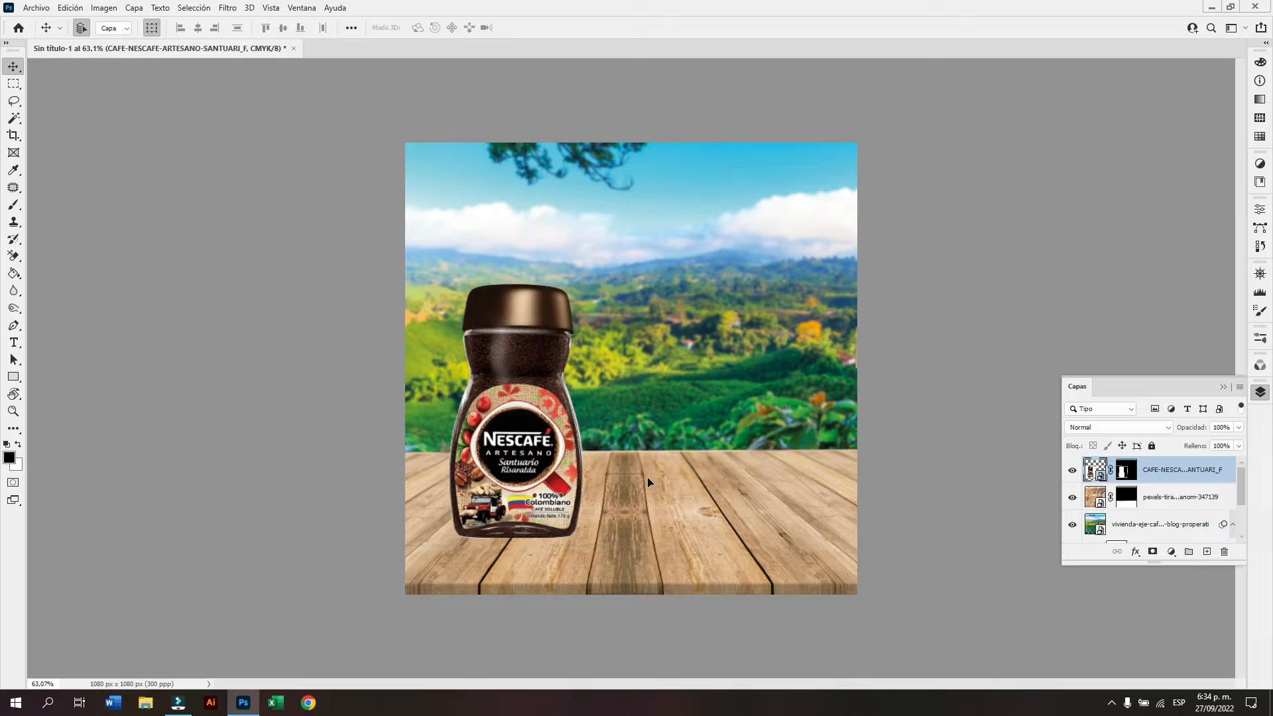
pyautogui.click(898, 401)
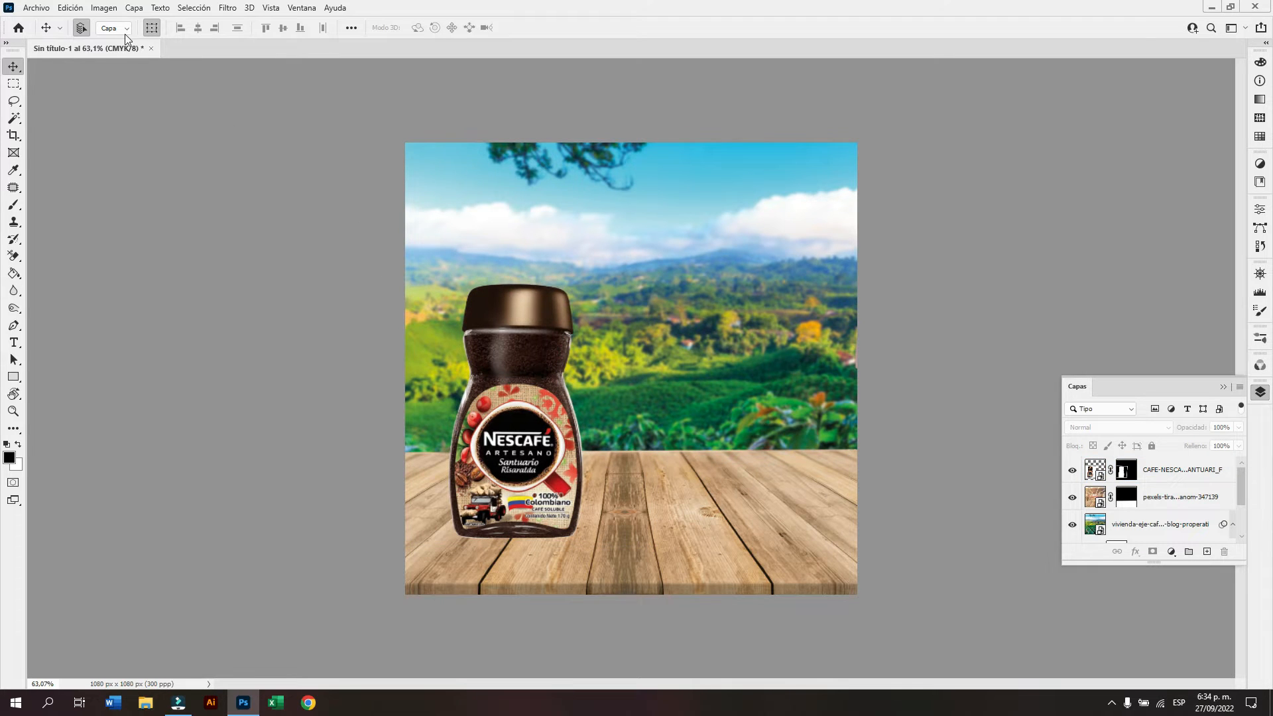
# Place the image Nescafe-x-25-gr-copia from the tacos folder as an embedded element filling the canvas.
pyautogui.click(69, 8)
pyautogui.moveTo(38, 9)
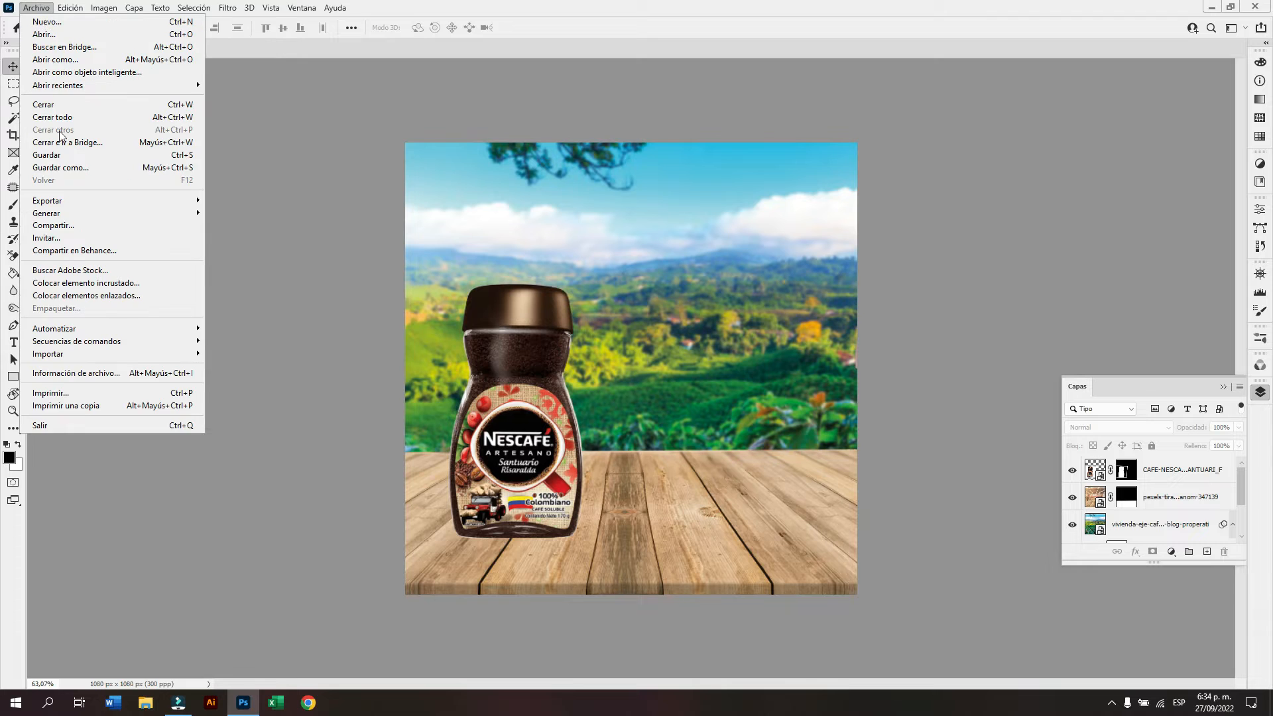
pyautogui.click(89, 283)
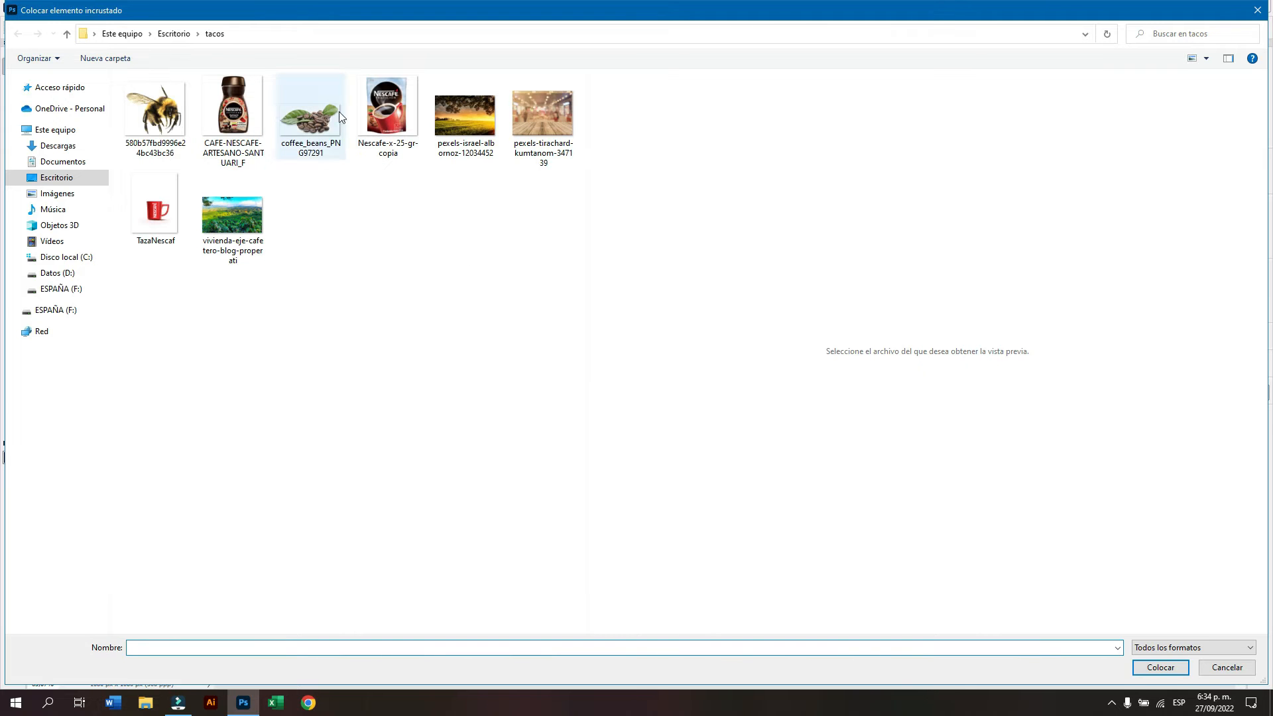
pyautogui.click(380, 112)
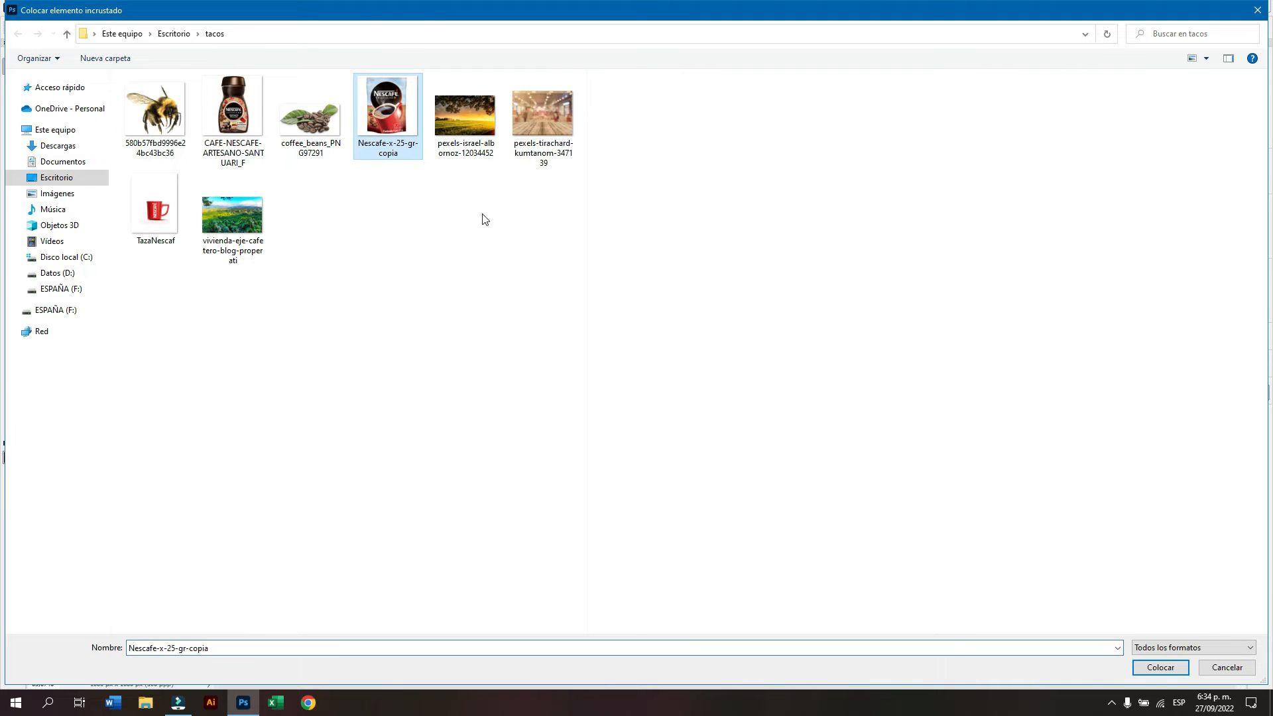
pyautogui.click(1156, 668)
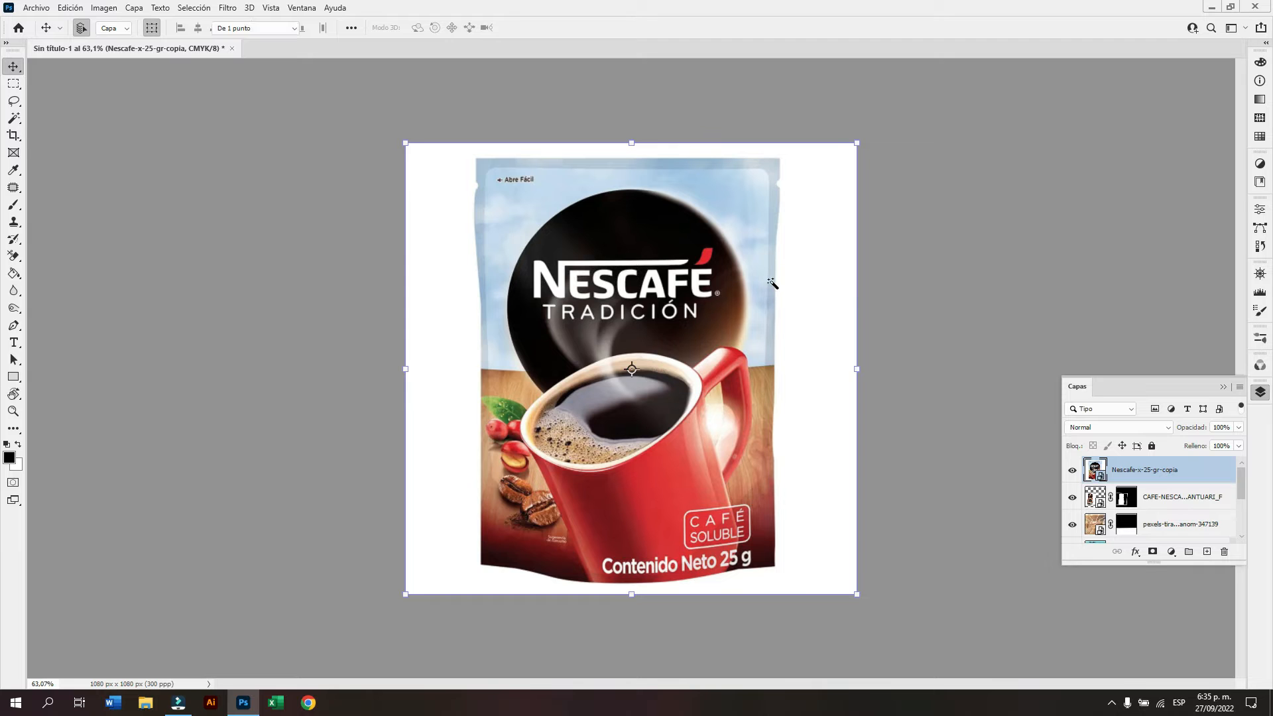
pyautogui.press('Return')
# Select the pouch's white background with the Magic Wand at tolerance 20, invert the selection and add a layer mask from it.
pyautogui.press('w')
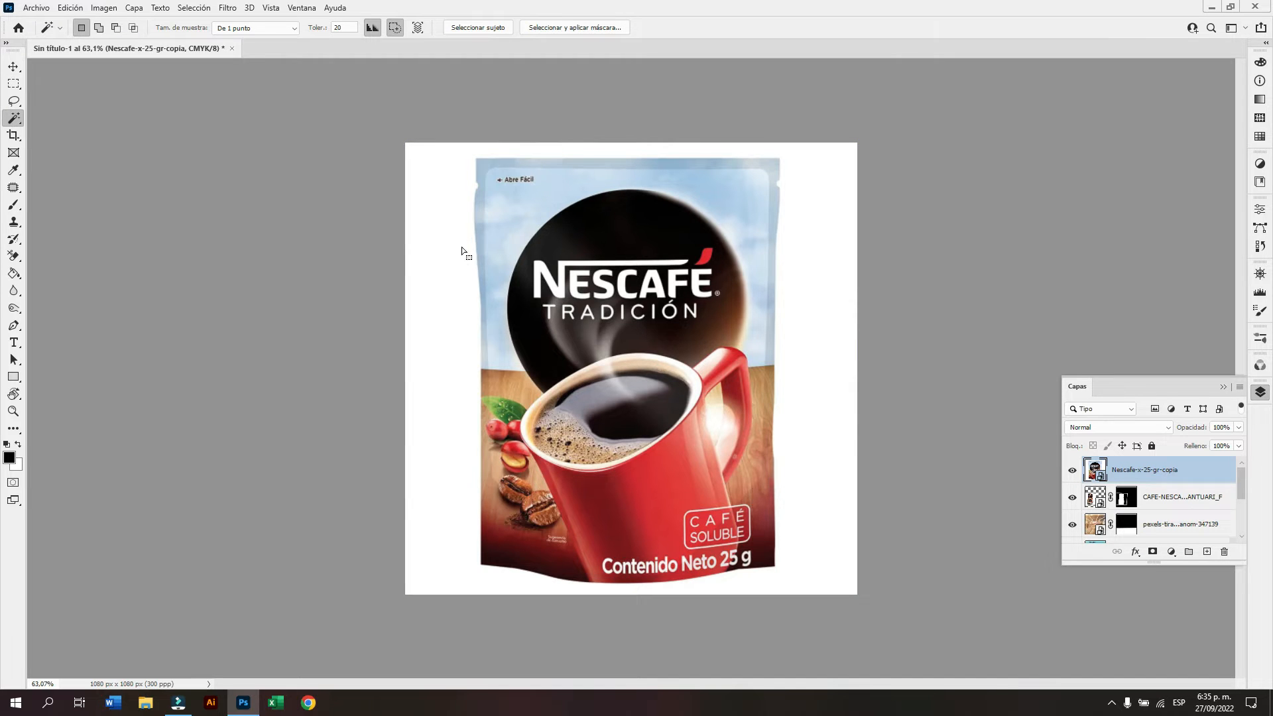
pyautogui.click(462, 252)
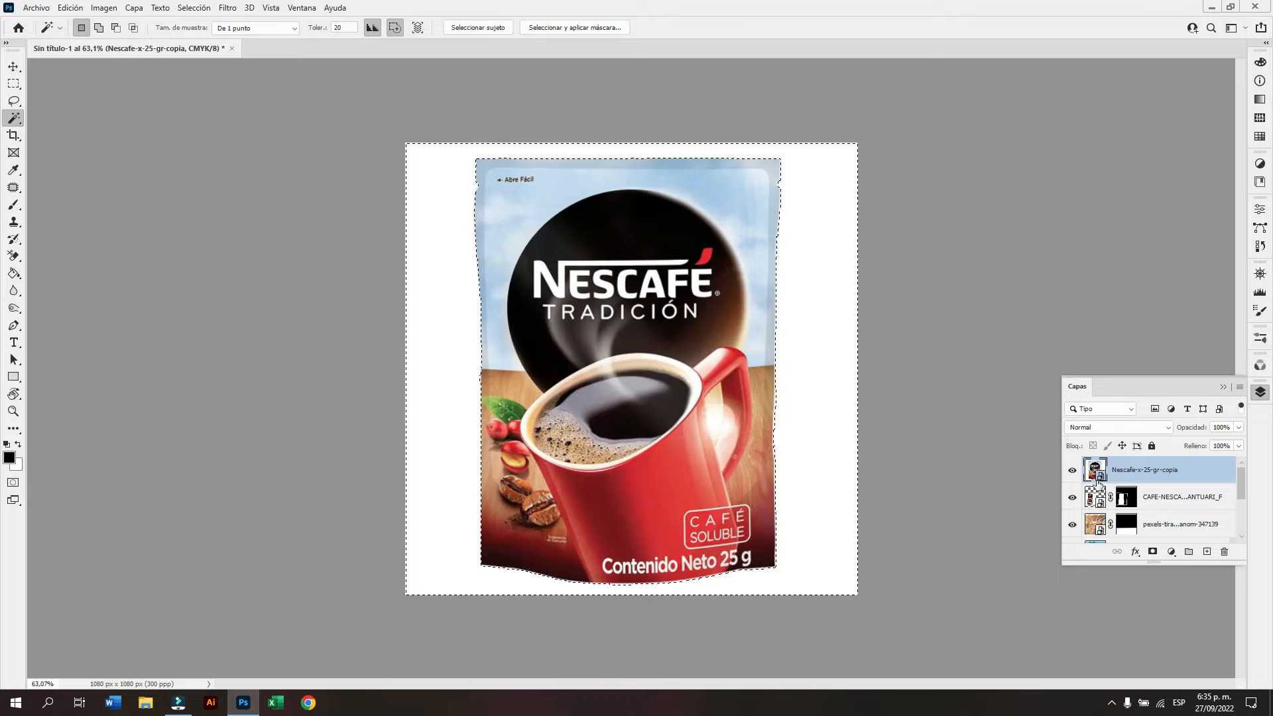
pyautogui.hotkey('ctrl', 'shift', 'i')
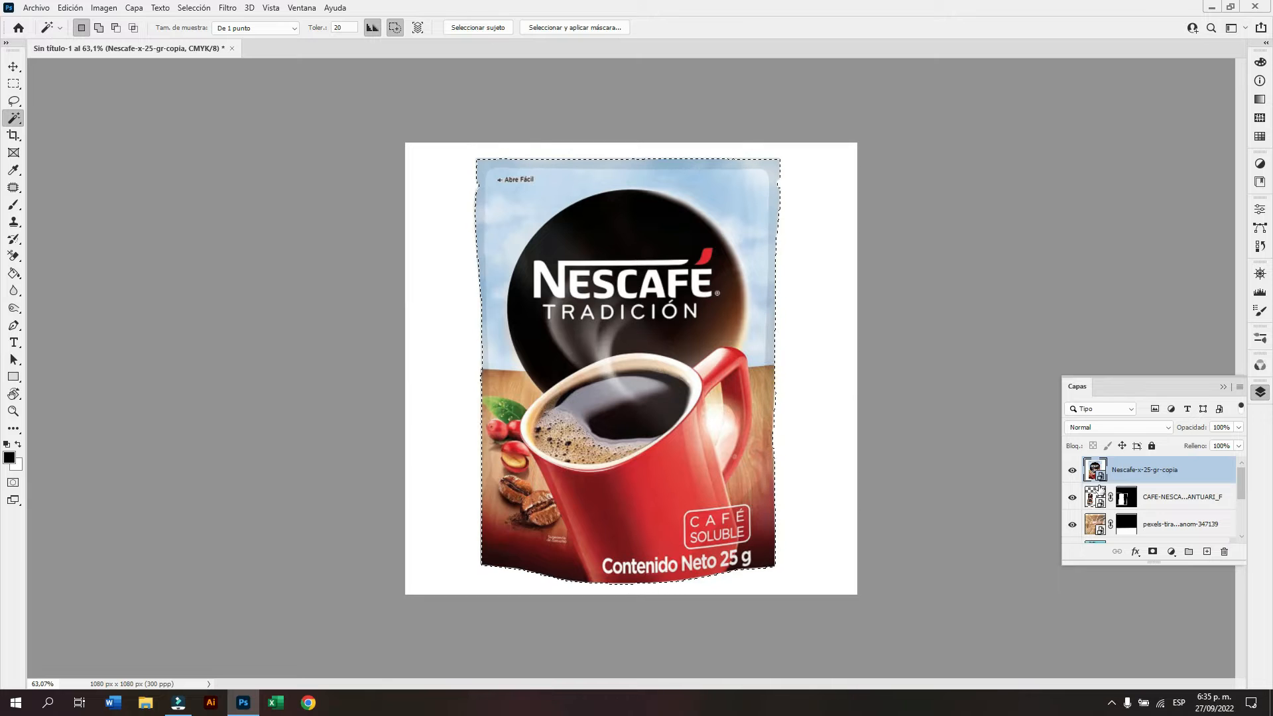
pyautogui.click(1152, 552)
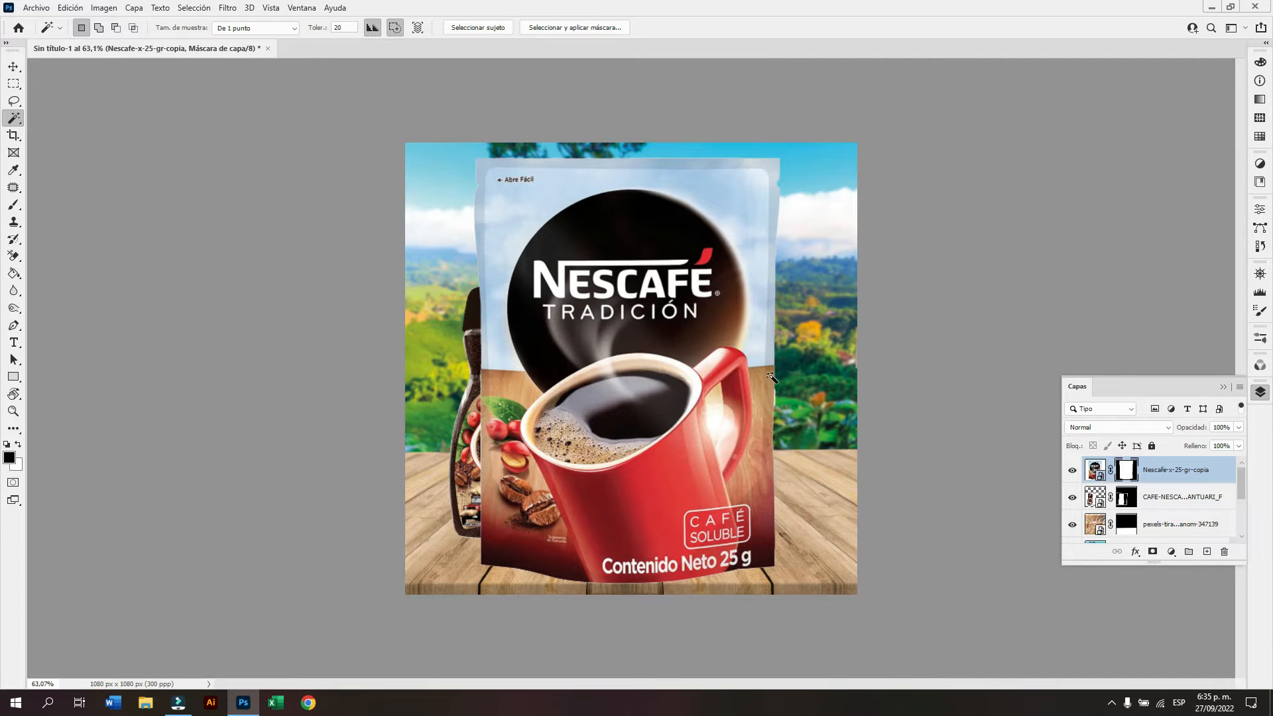
# Scale the coffee pouch to about 47% and stand it on the tabletop just right of the jar.
pyautogui.press('v')
pyautogui.moveTo(856, 143); pyautogui.dragTo(739, 265)
pyautogui.moveTo(678, 333); pyautogui.dragTo(684, 413)
# Distort the pouch by adjusting its upper corners and lower right corner for perspective, and shift it slightly right to X 568 px.
pyautogui.moveTo(743, 342); pyautogui.dragTo(733, 344)
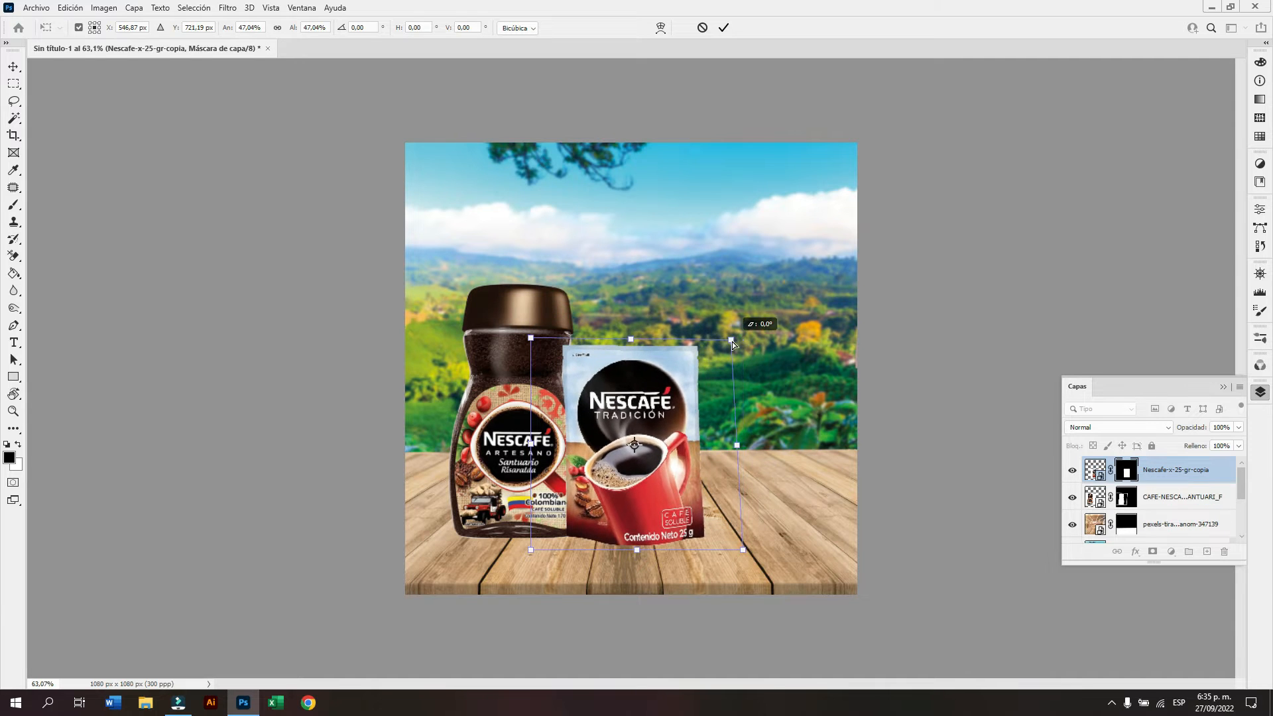
pyautogui.moveTo(532, 343); pyautogui.dragTo(538, 348)
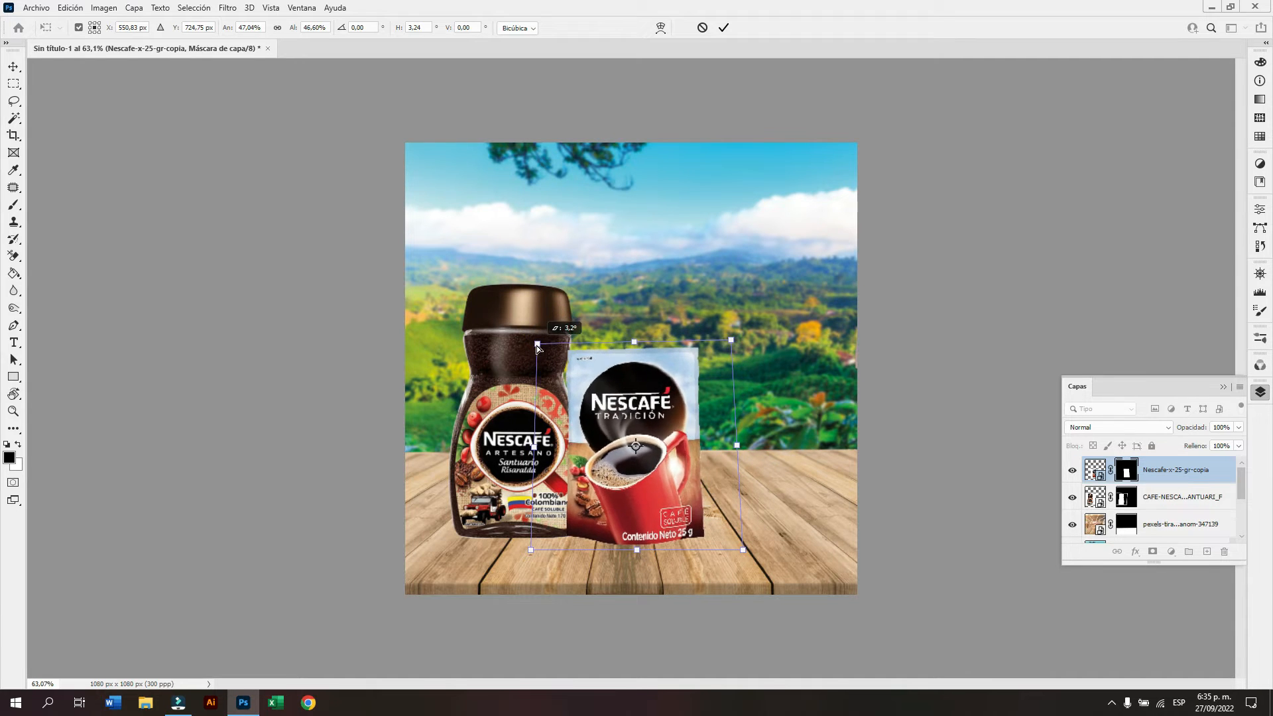
pyautogui.moveTo(673, 401); pyautogui.dragTo(672, 401)
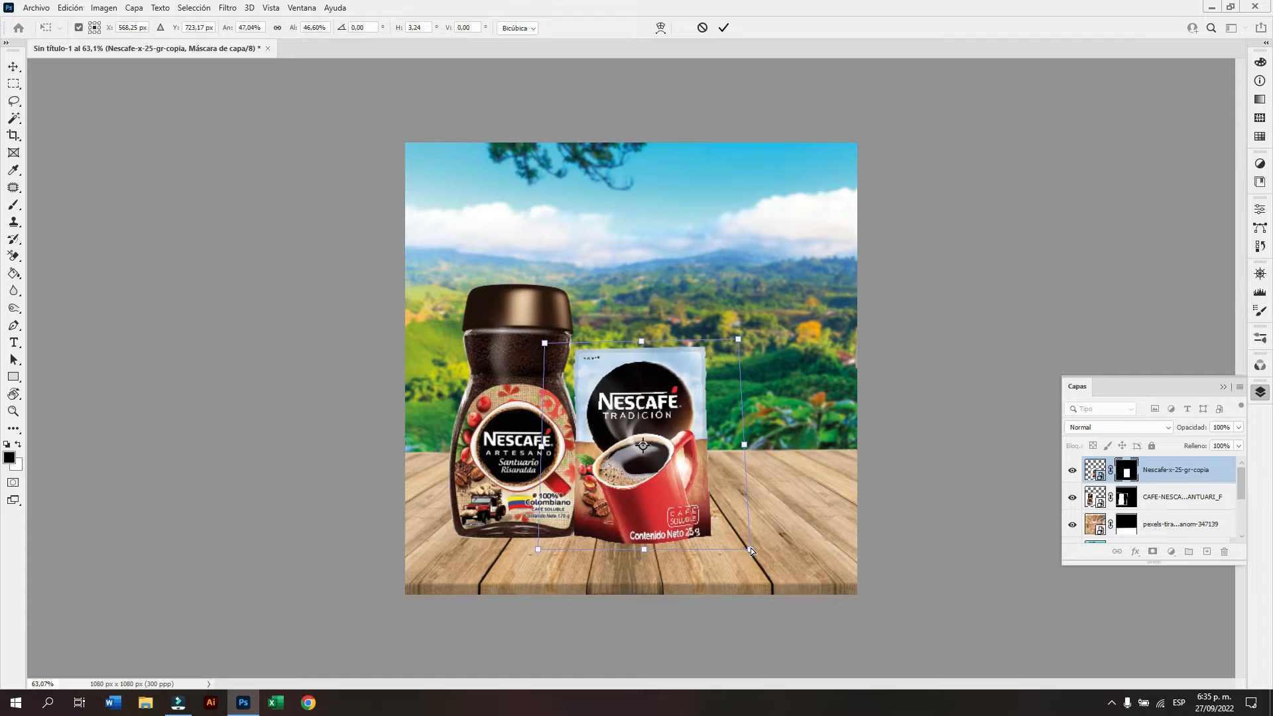
pyautogui.moveTo(751, 550); pyautogui.dragTo(748, 558)
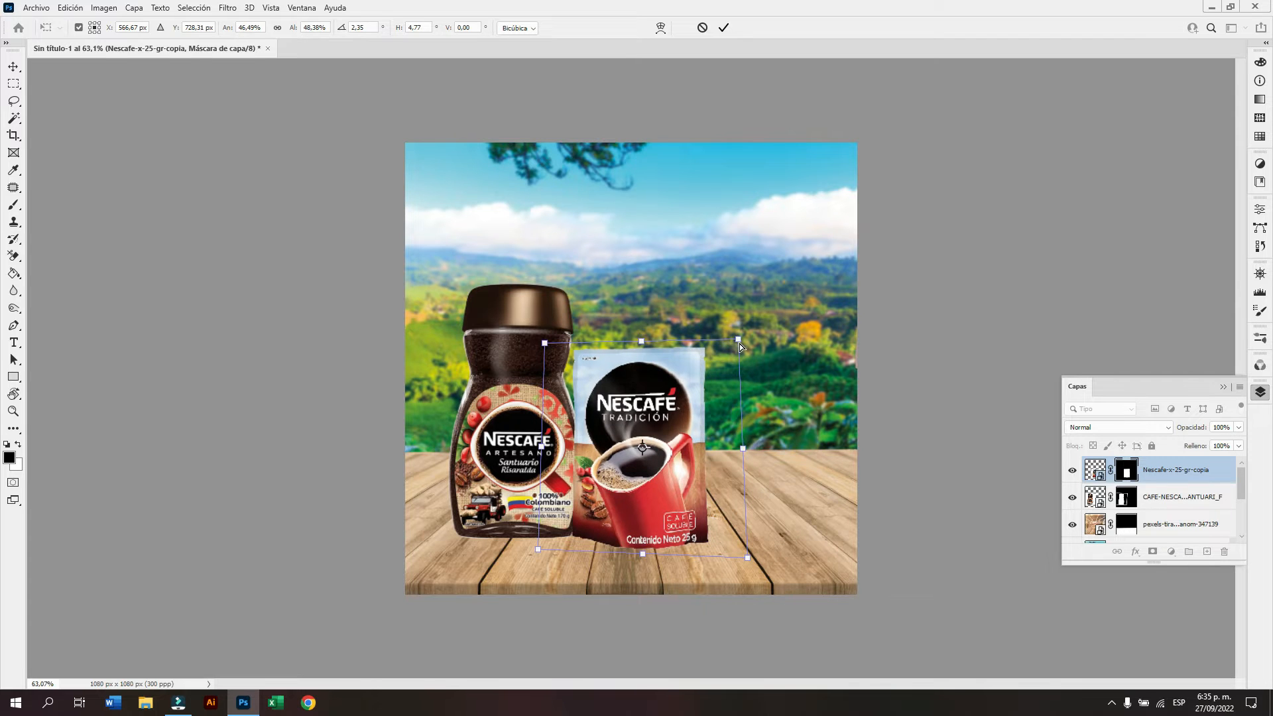
pyautogui.moveTo(740, 346); pyautogui.dragTo(740, 351)
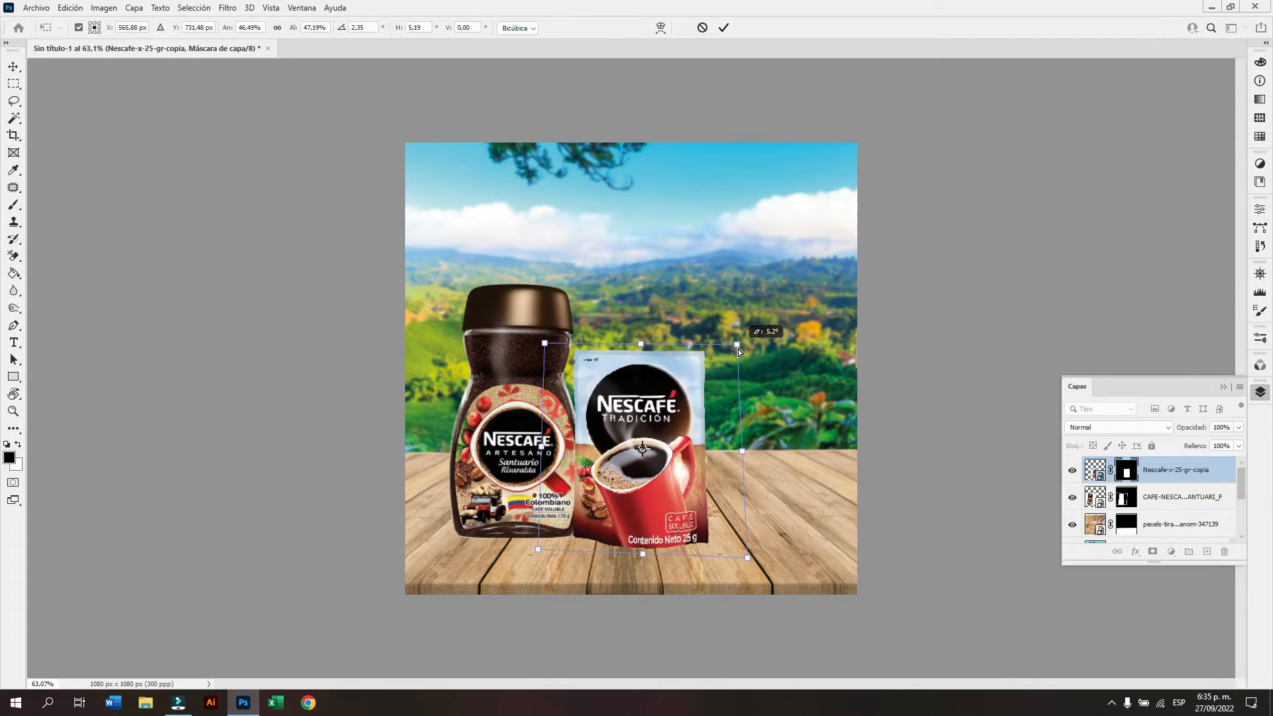
pyautogui.click(723, 27)
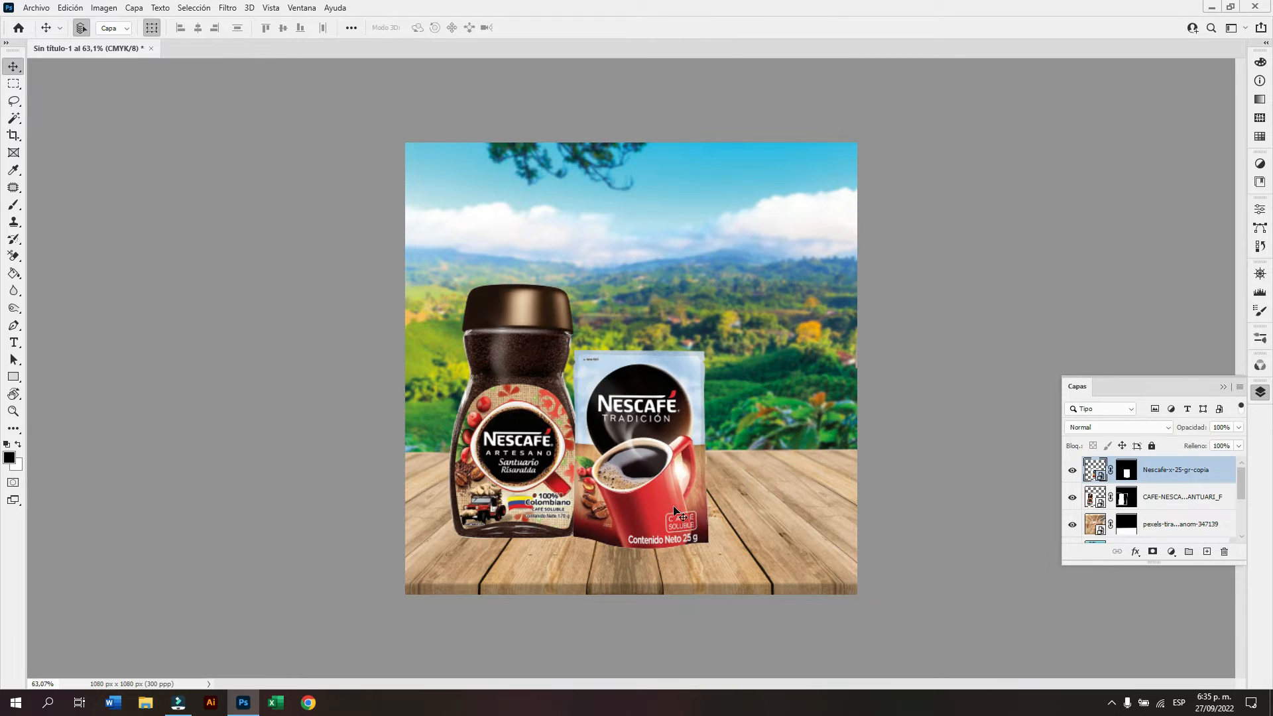
# Create a new layer named "sombras" directly above the tabletop layer, beneath the jar.
pyautogui.click(1160, 506)
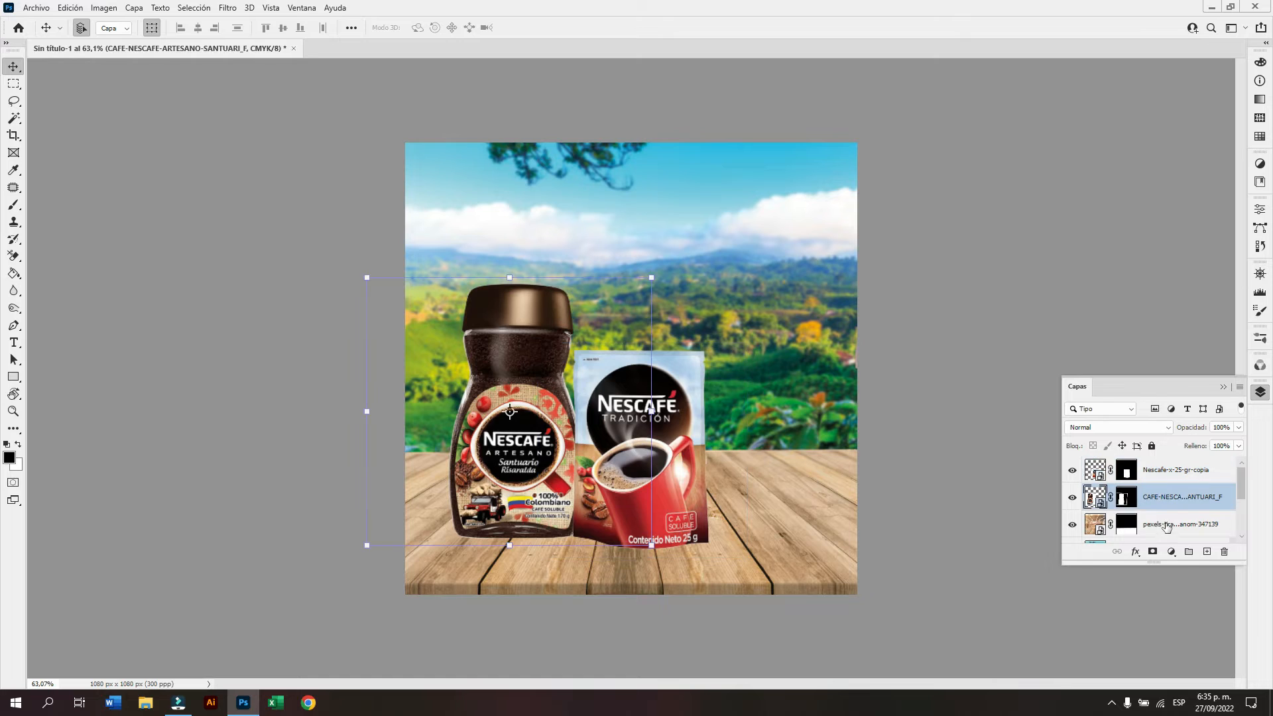
pyautogui.click(1179, 524)
pyautogui.click(1207, 552)
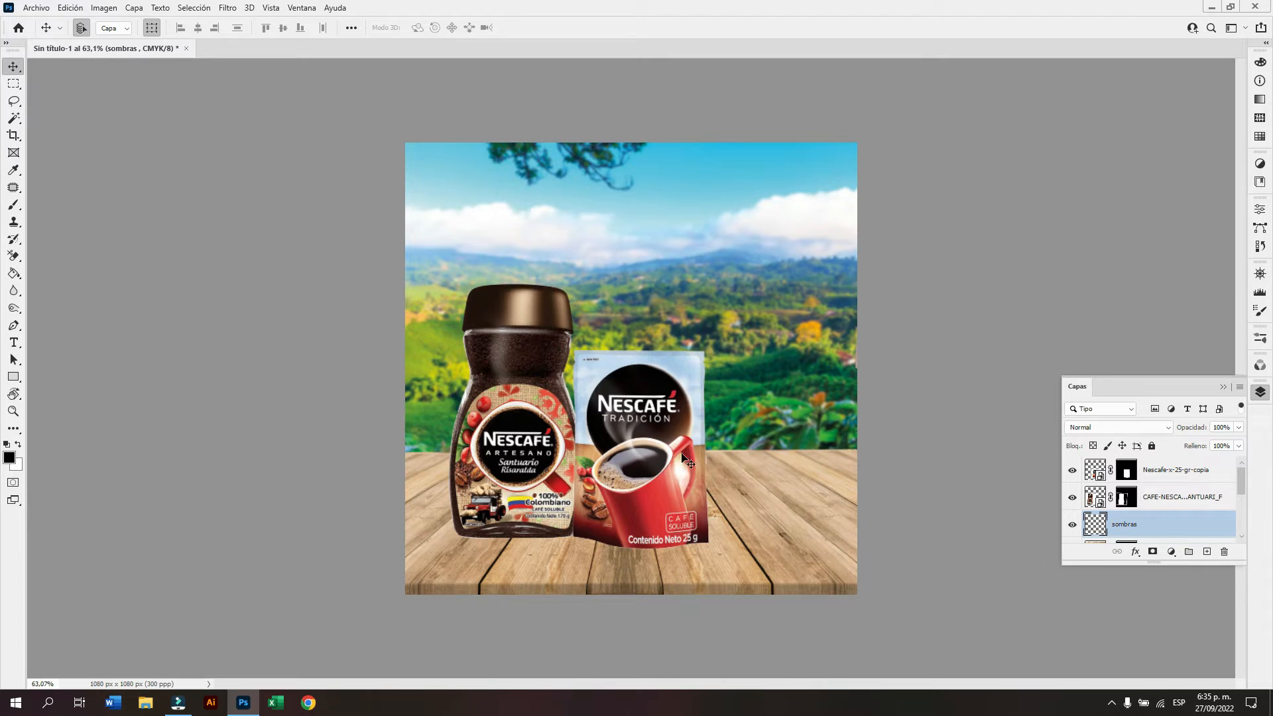
# Paint a soft black shadow under the jar on the sombras layer using a flattened 409 px brush with 18% hardness and 60% opacity.
pyautogui.press('b')
pyautogui.moveTo(704, 275)
pyautogui.mouseDown()
pyautogui.moveTo(792, 288)
pyautogui.moveTo(785, 278)
pyautogui.mouseUp()
pyautogui.rightClick(786, 283)
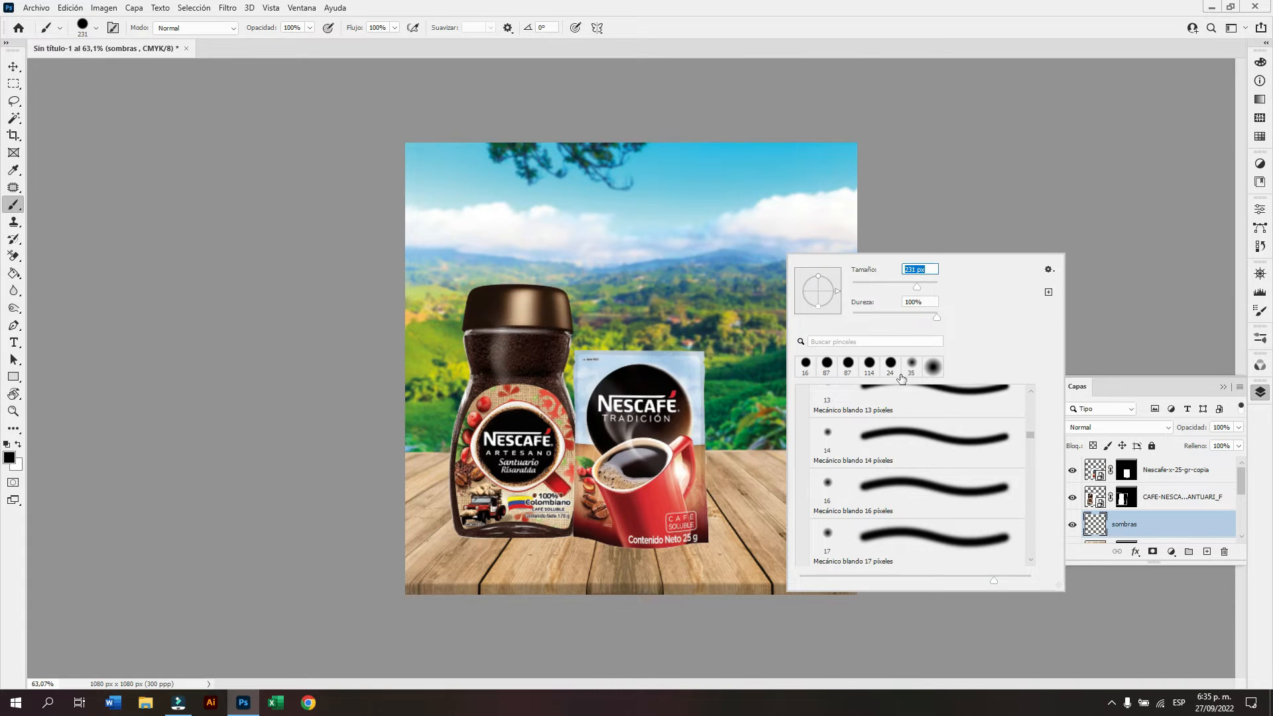
pyautogui.click(930, 368)
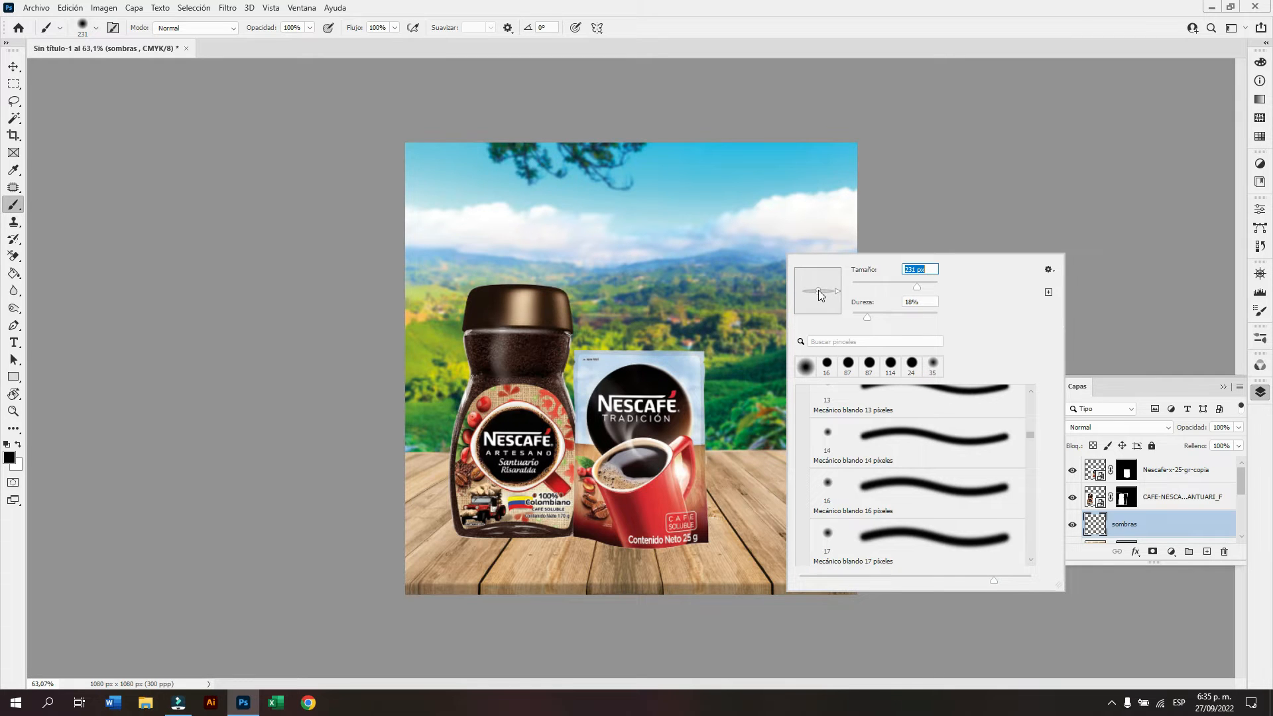
pyautogui.moveTo(818, 290); pyautogui.dragTo(817, 292)
pyautogui.keyDown('alt'); pyautogui.rightClick(675, 311); pyautogui.keyUp('alt')
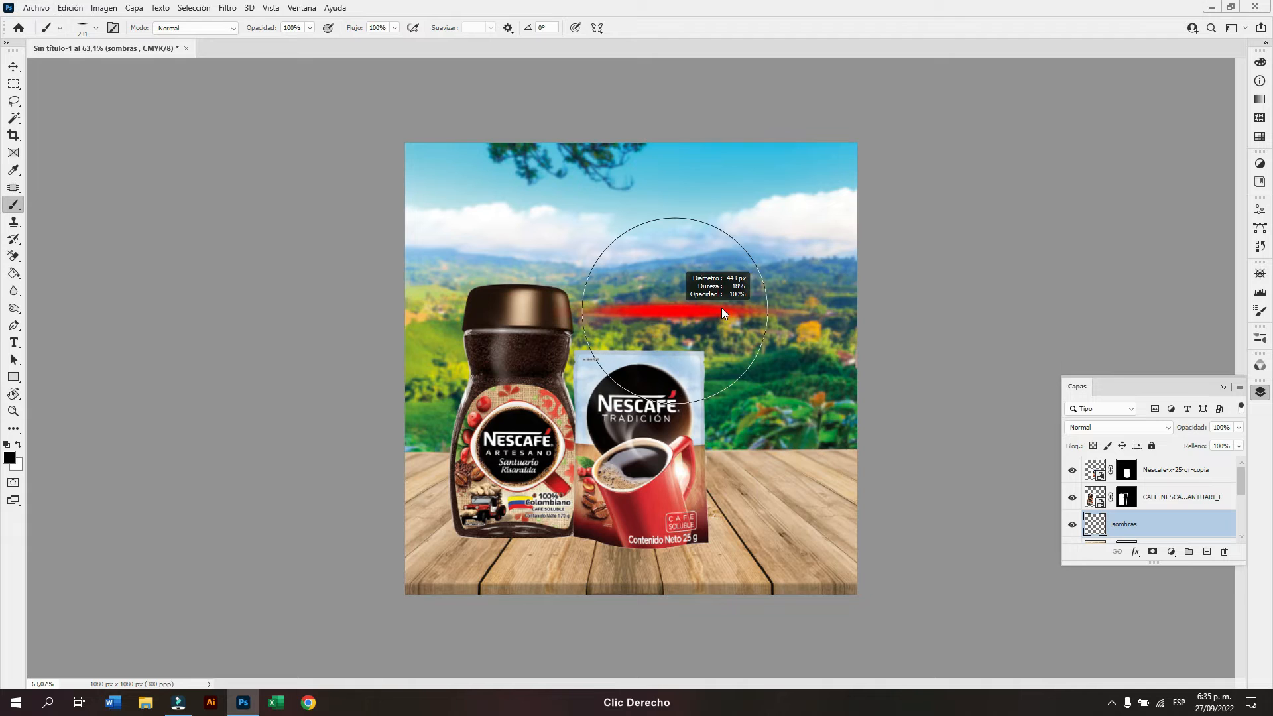
pyautogui.moveTo(721, 307); pyautogui.dragTo(714, 312)
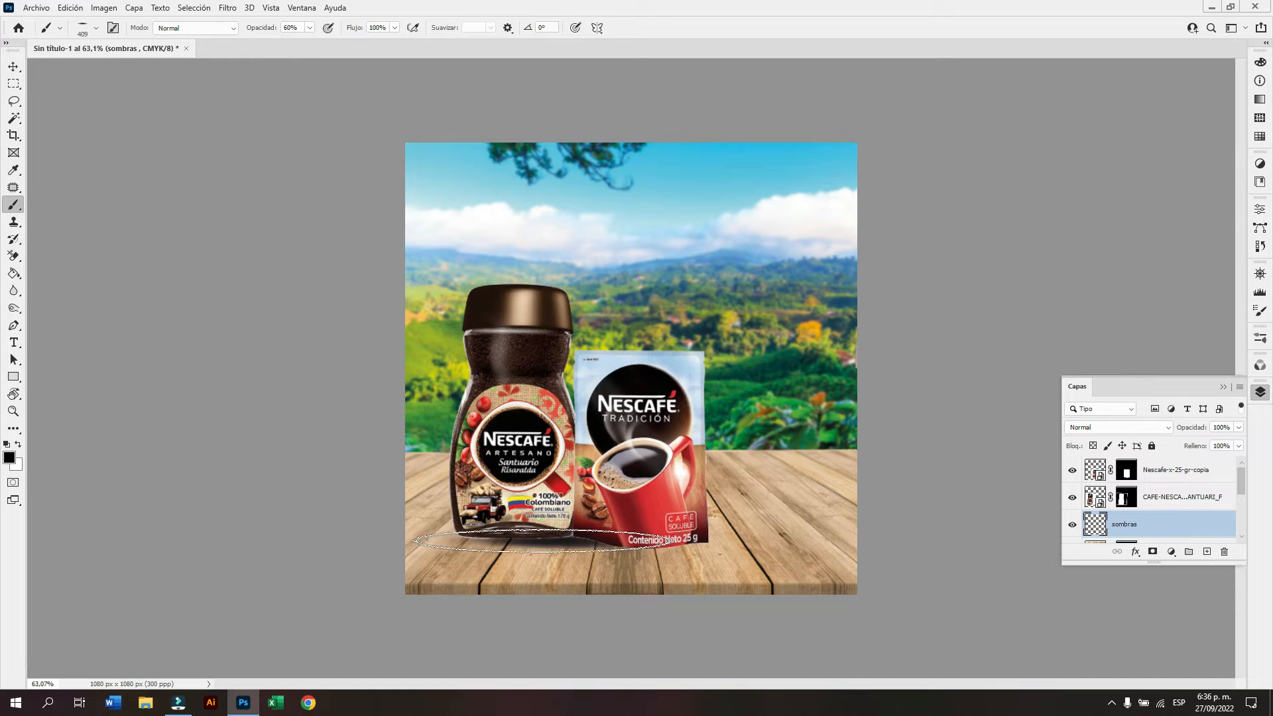
pyautogui.click(527, 542)
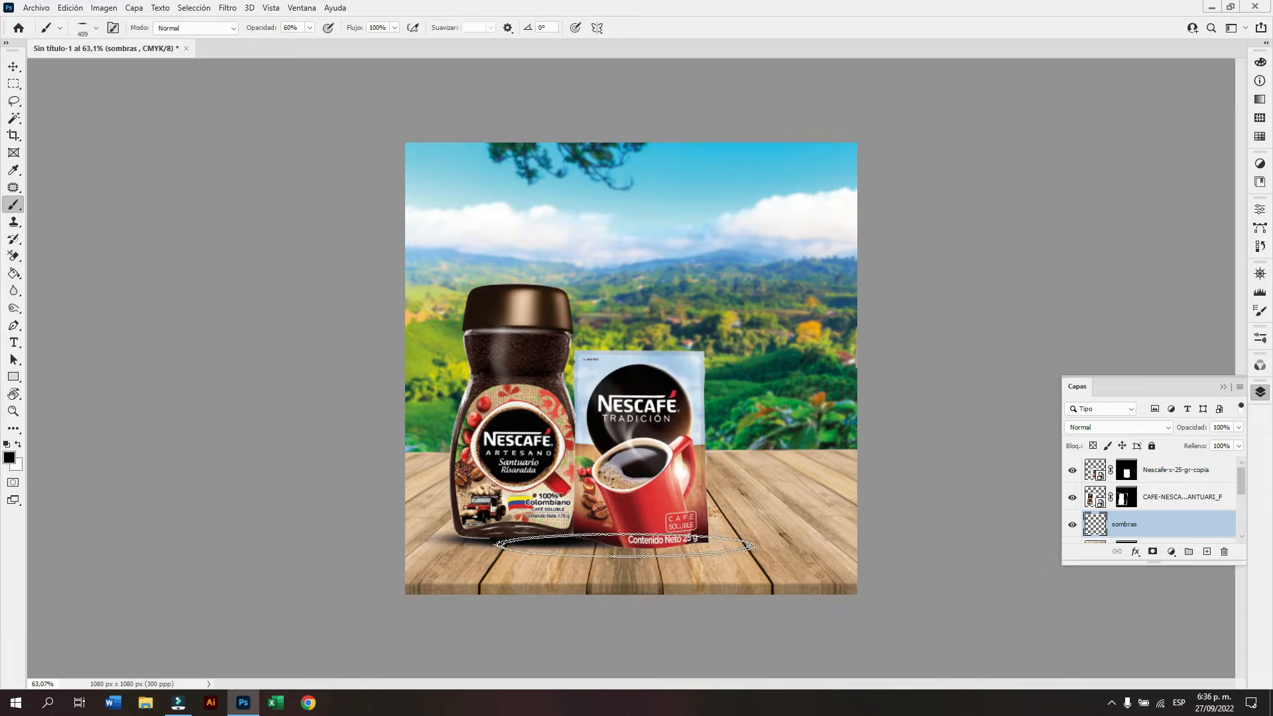
# Paint a soft black shadow beneath the pouch, then deepen the jar's shadow with the flattened brush reduced to 225 px.
pyautogui.click(633, 548)
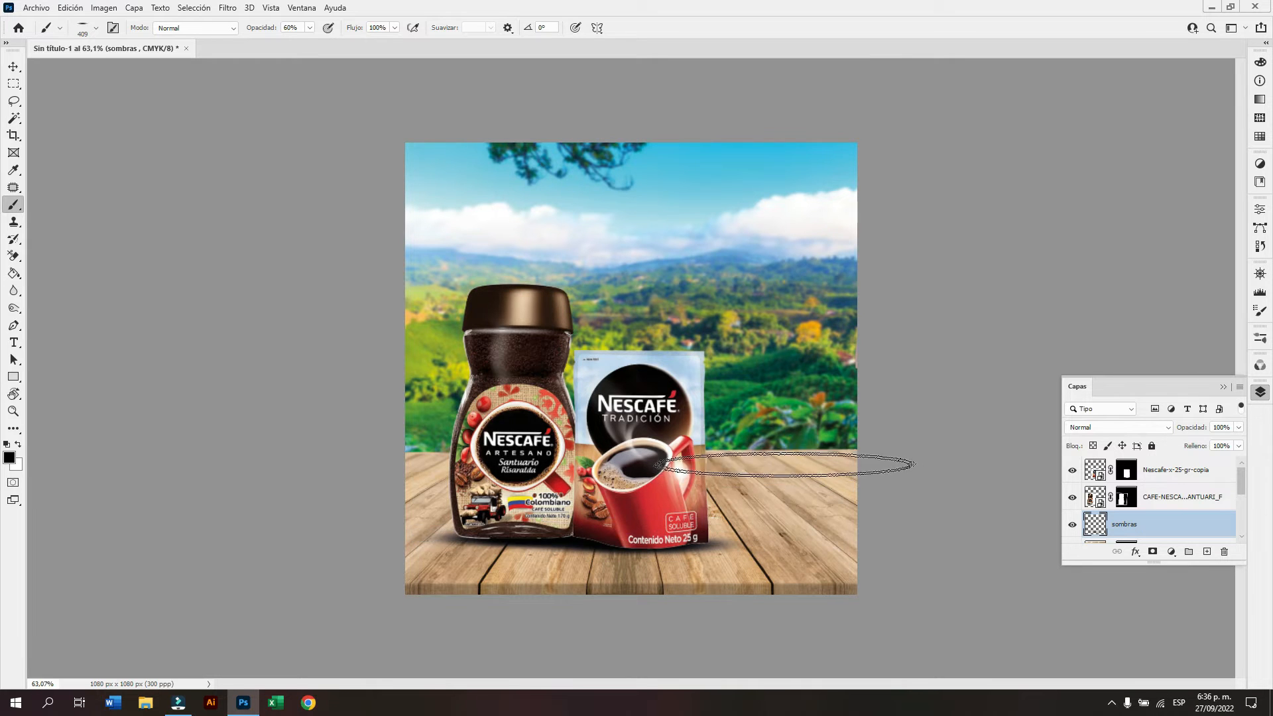
pyautogui.keyDown('alt'); pyautogui.moveTo(645, 540); pyautogui.dragTo(608, 539); pyautogui.keyUp('alt')
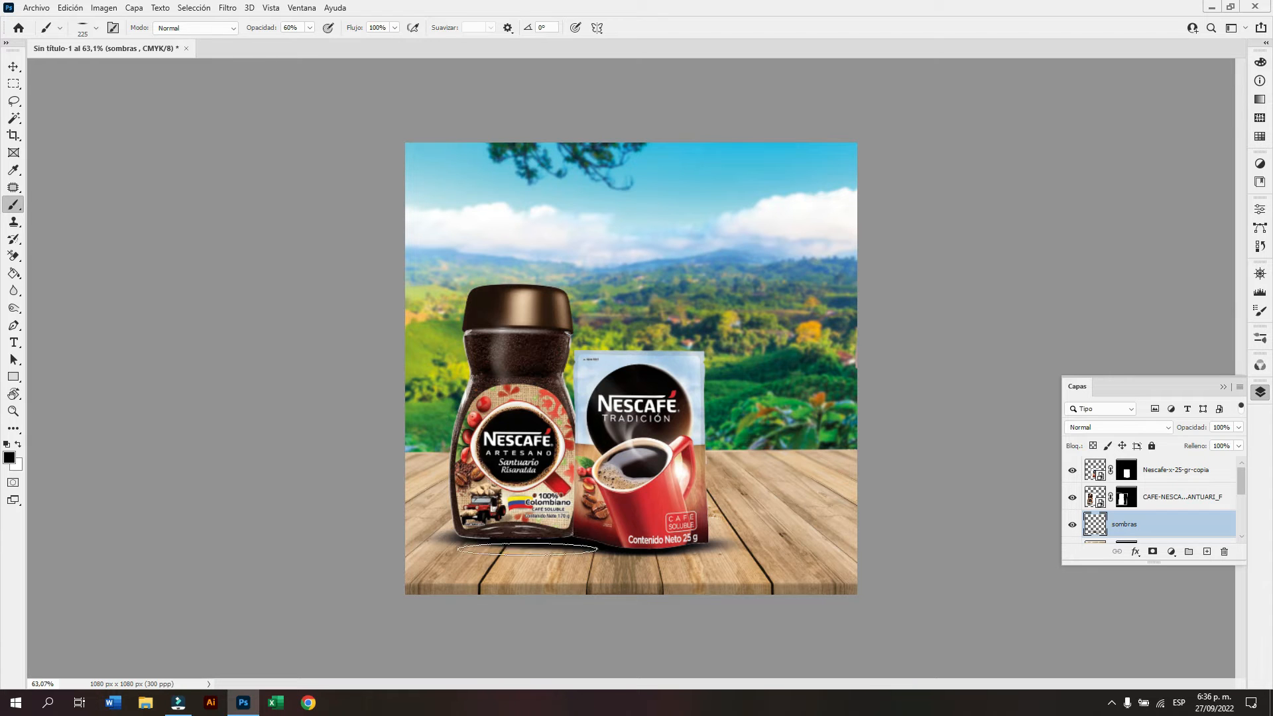
pyautogui.click(533, 547)
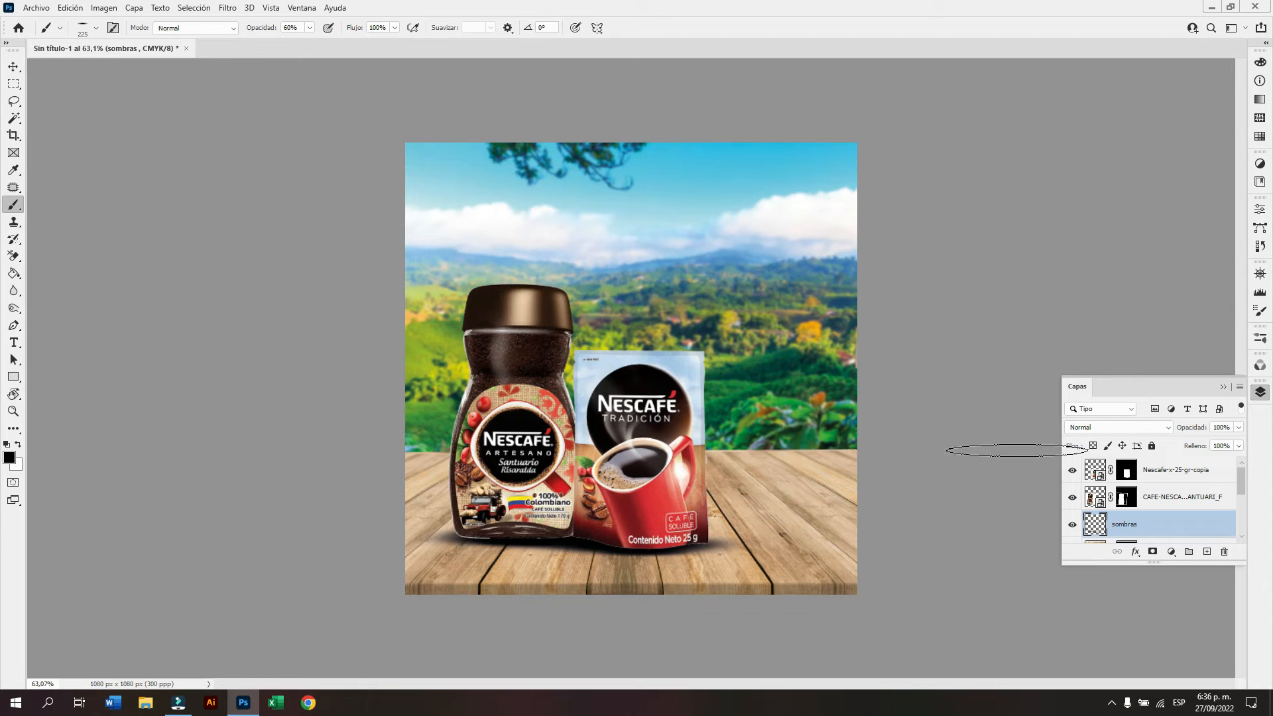
# Set the sombras layer's blend mode to Multiplicar and its opacity to 84%.
pyautogui.click(1167, 431)
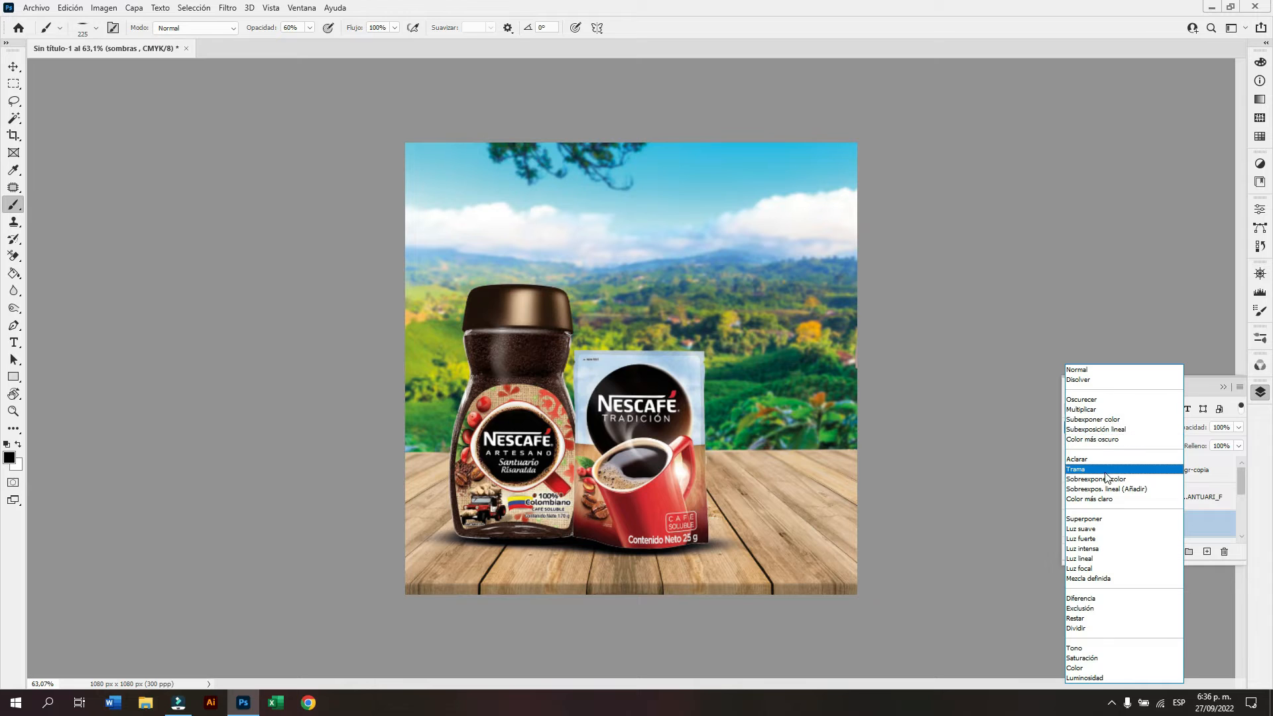
pyautogui.click(1108, 415)
pyautogui.moveTo(1198, 430); pyautogui.dragTo(1193, 431)
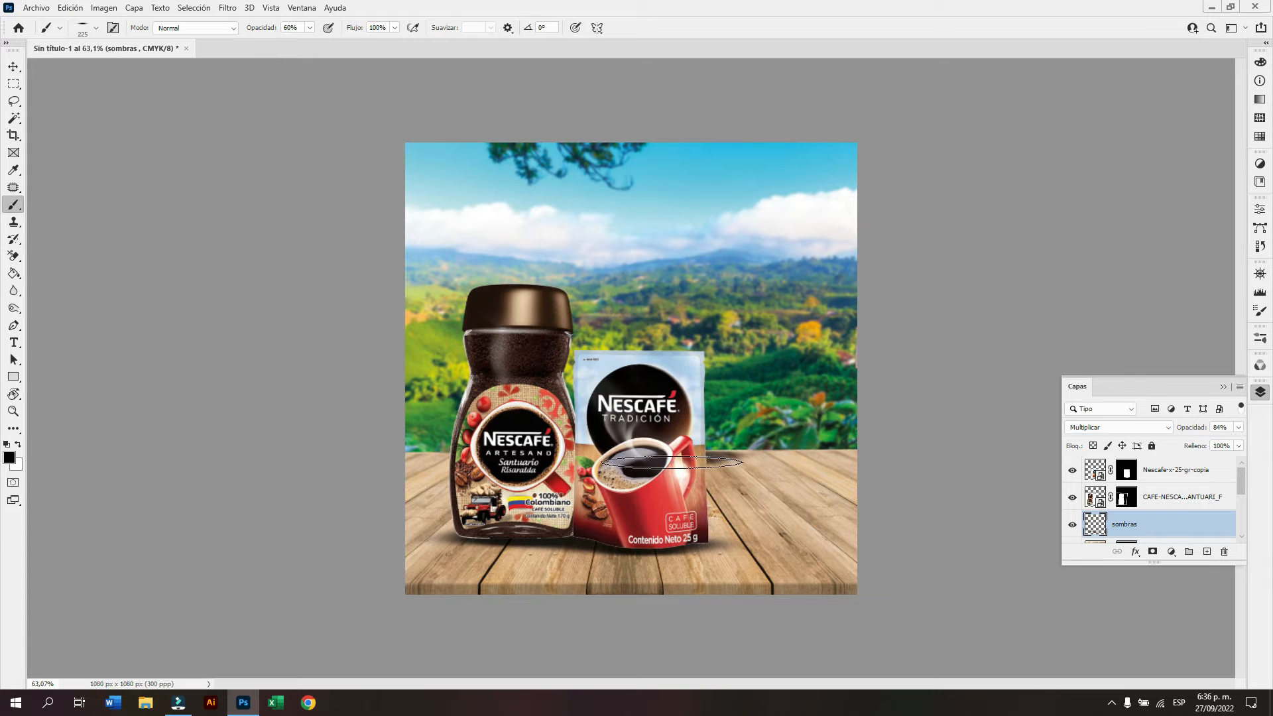
pyautogui.press('z')
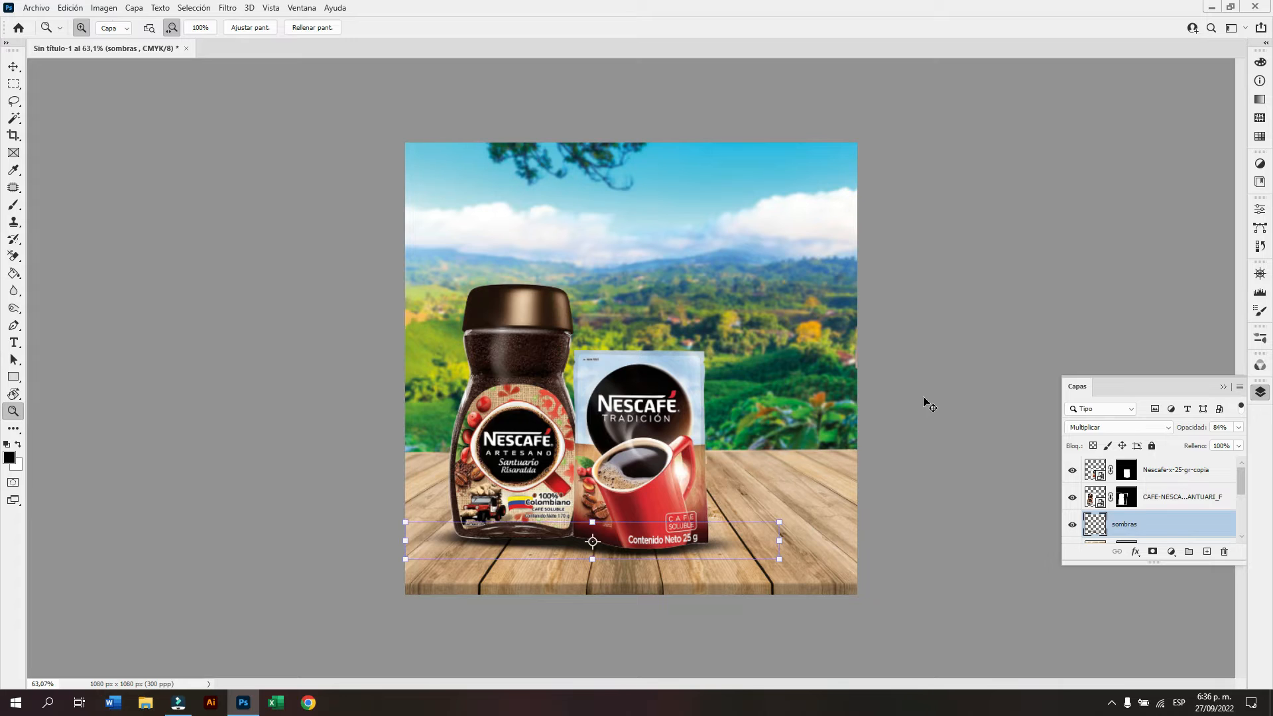
# Rename the tabletop image layer as "mesa".
pyautogui.click(1171, 541)
pyautogui.press('v')
pyautogui.click(1170, 535)
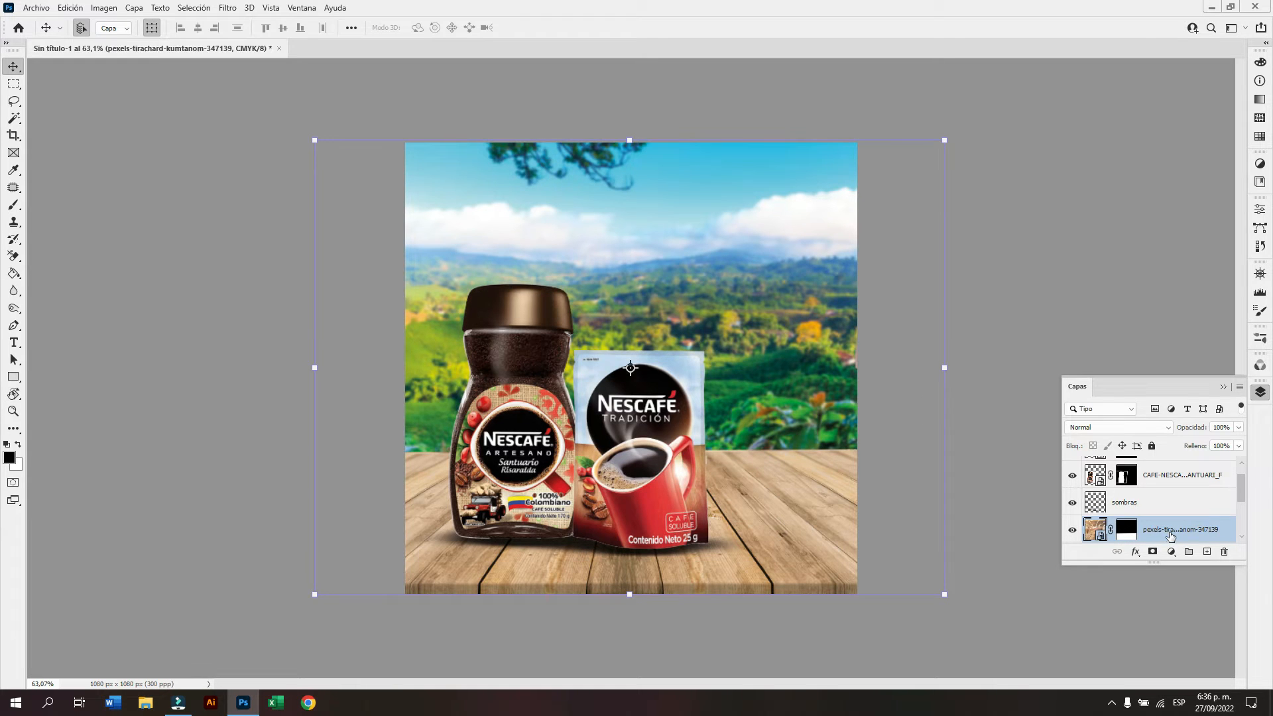
pyautogui.doubleClick(1173, 532)
pyautogui.write('mesa')
pyautogui.click(1207, 552)
pyautogui.click(1224, 551)
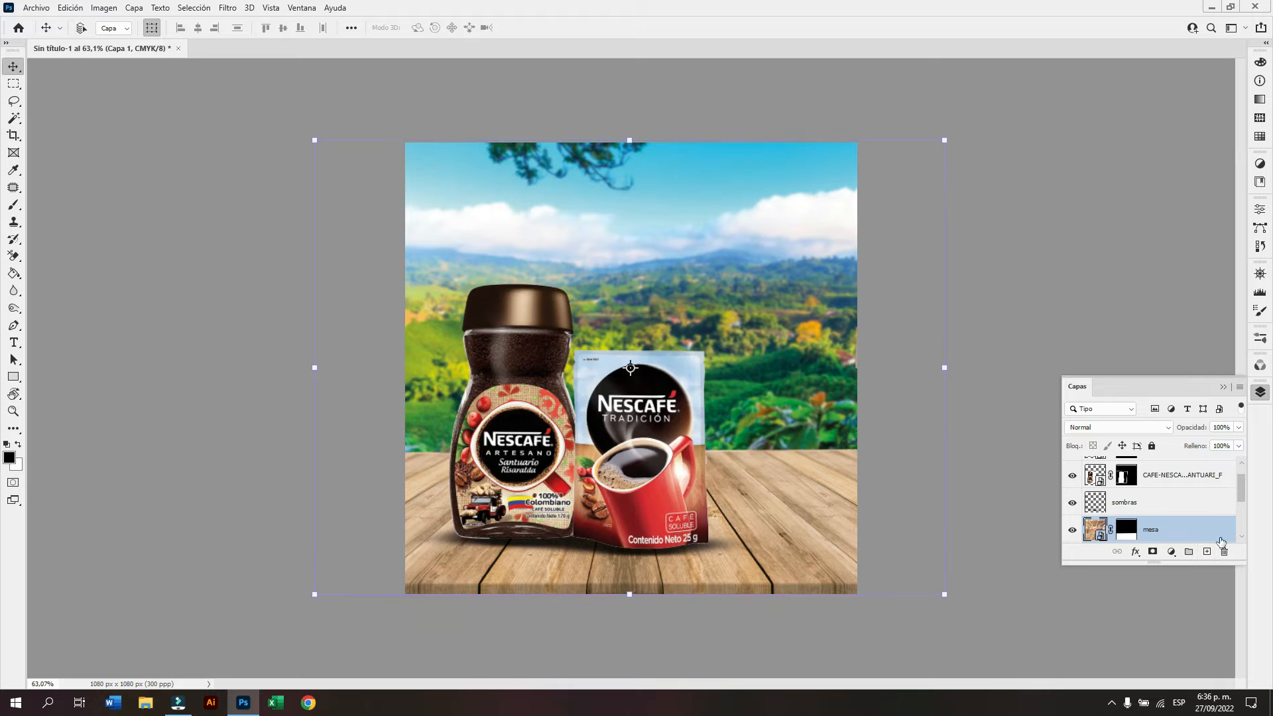
# Add a Levels adjustment clipped to the mesa layer and darken its midtones to 0.70.
pyautogui.scroll(-1, 1242, 505)
pyautogui.click(1171, 551)
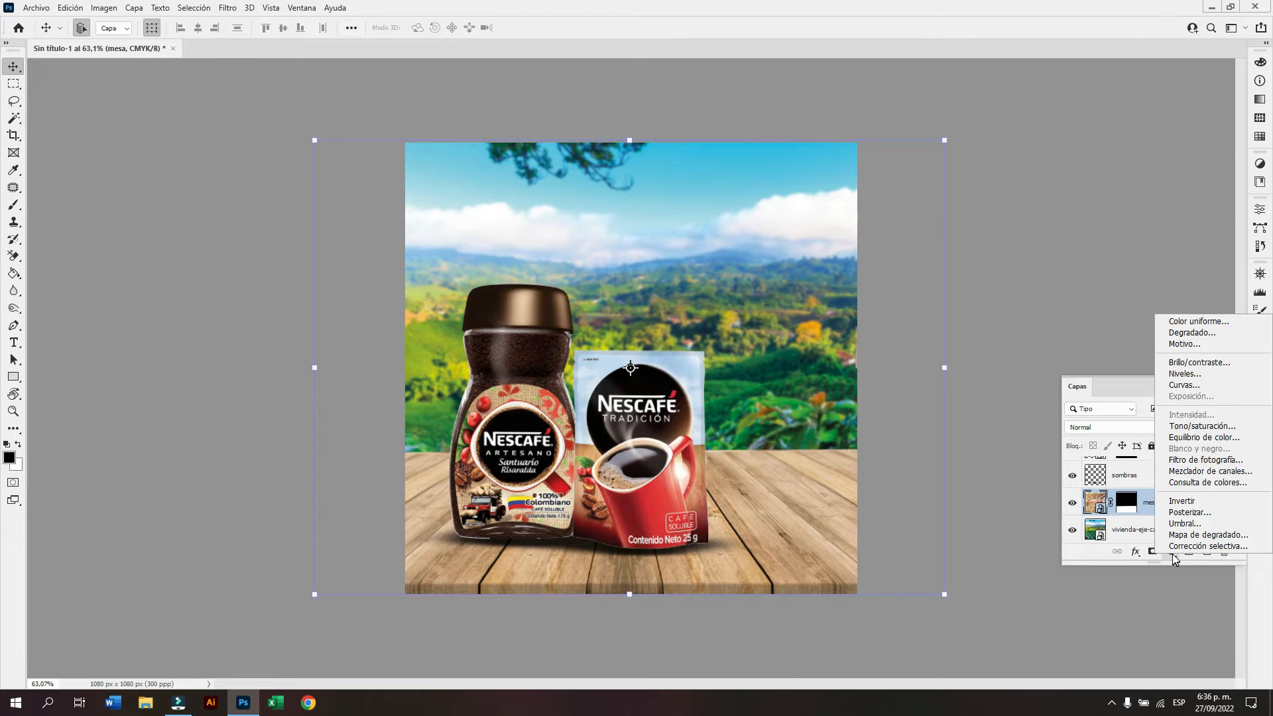
pyautogui.click(1206, 375)
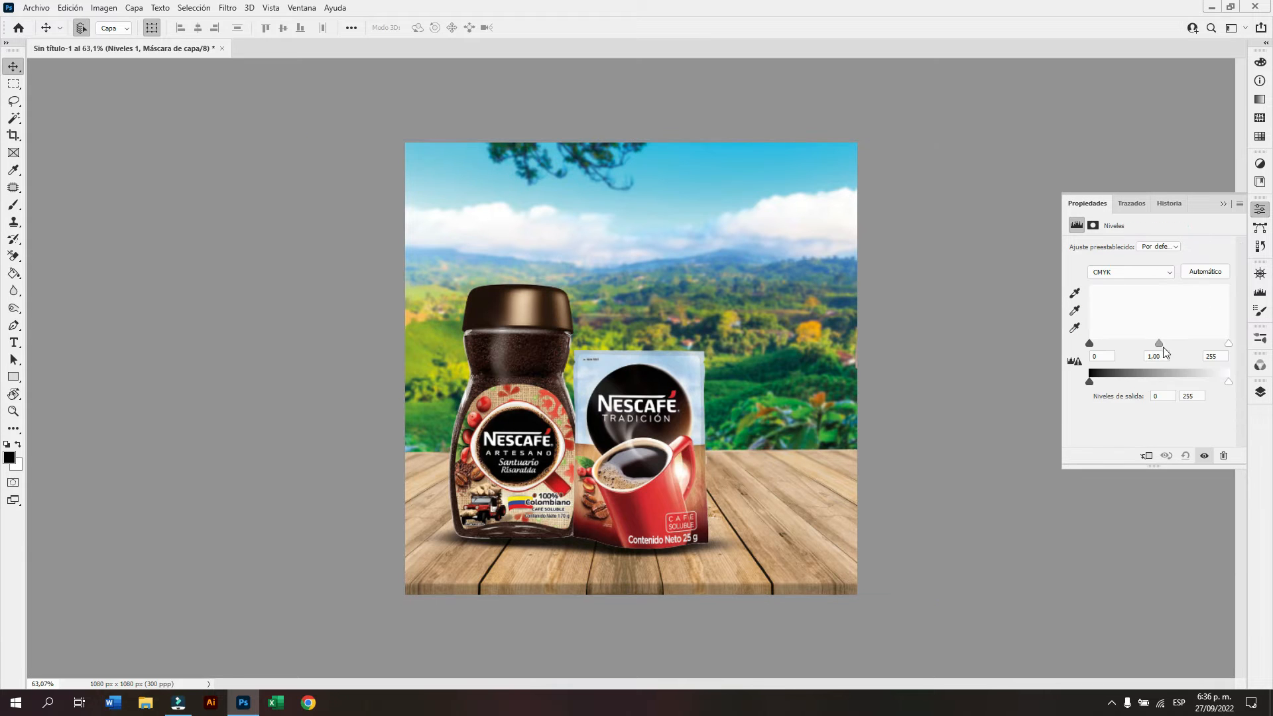
pyautogui.moveTo(1163, 343)
pyautogui.mouseDown()
pyautogui.moveTo(1139, 344)
pyautogui.moveTo(1175, 346)
pyautogui.mouseUp()
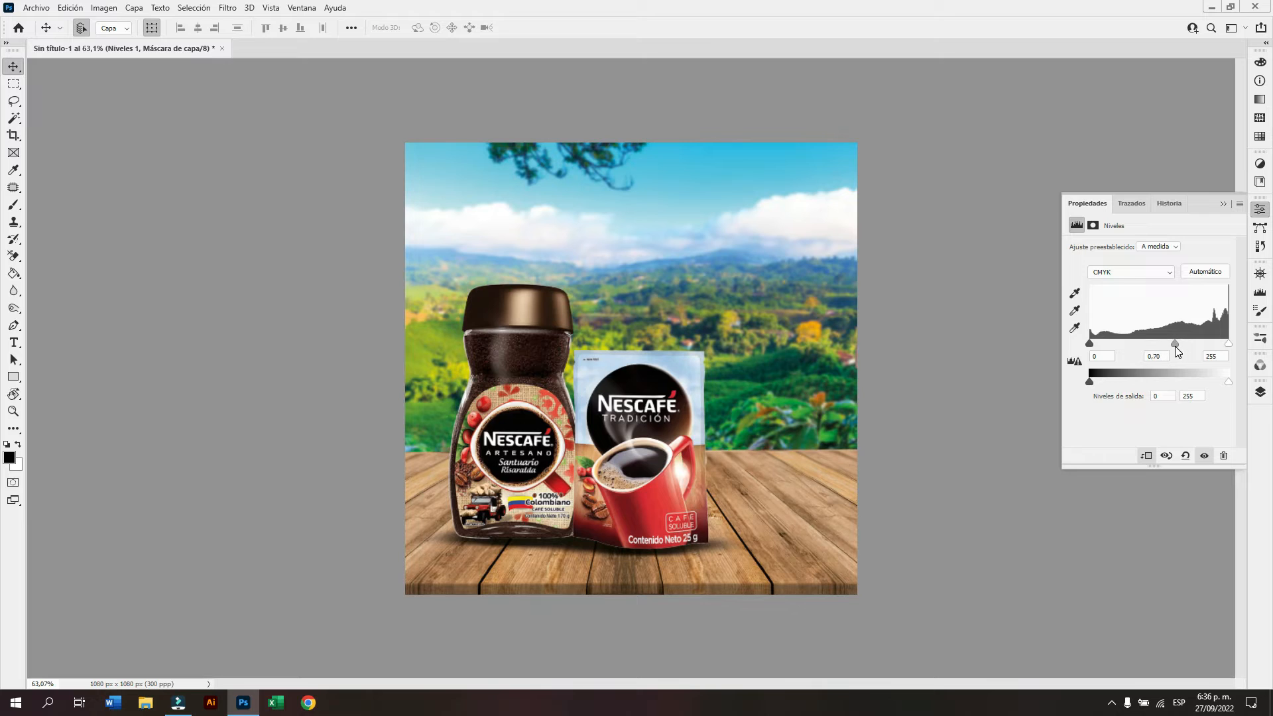
# Invert the tabletop's Levels mask to black and paint white along the tabletop's front and side edges with a round 237 px brush.
pyautogui.click(1260, 393)
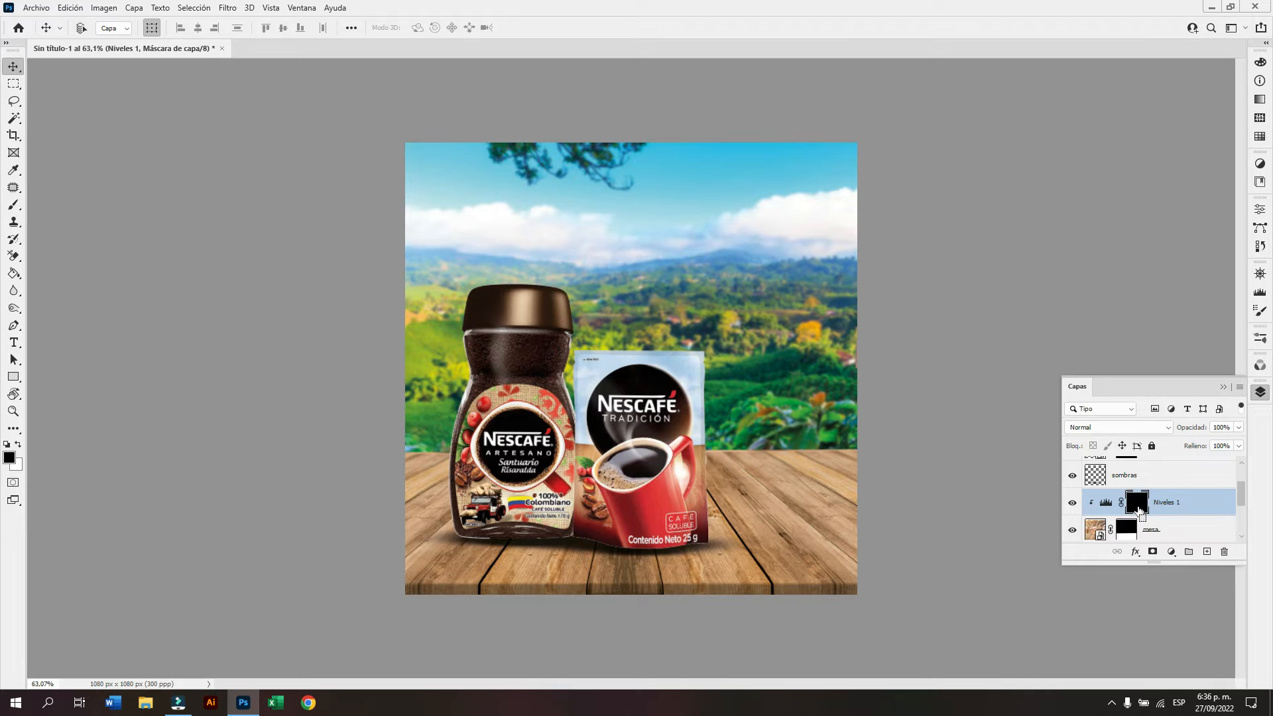
pyautogui.press('b')
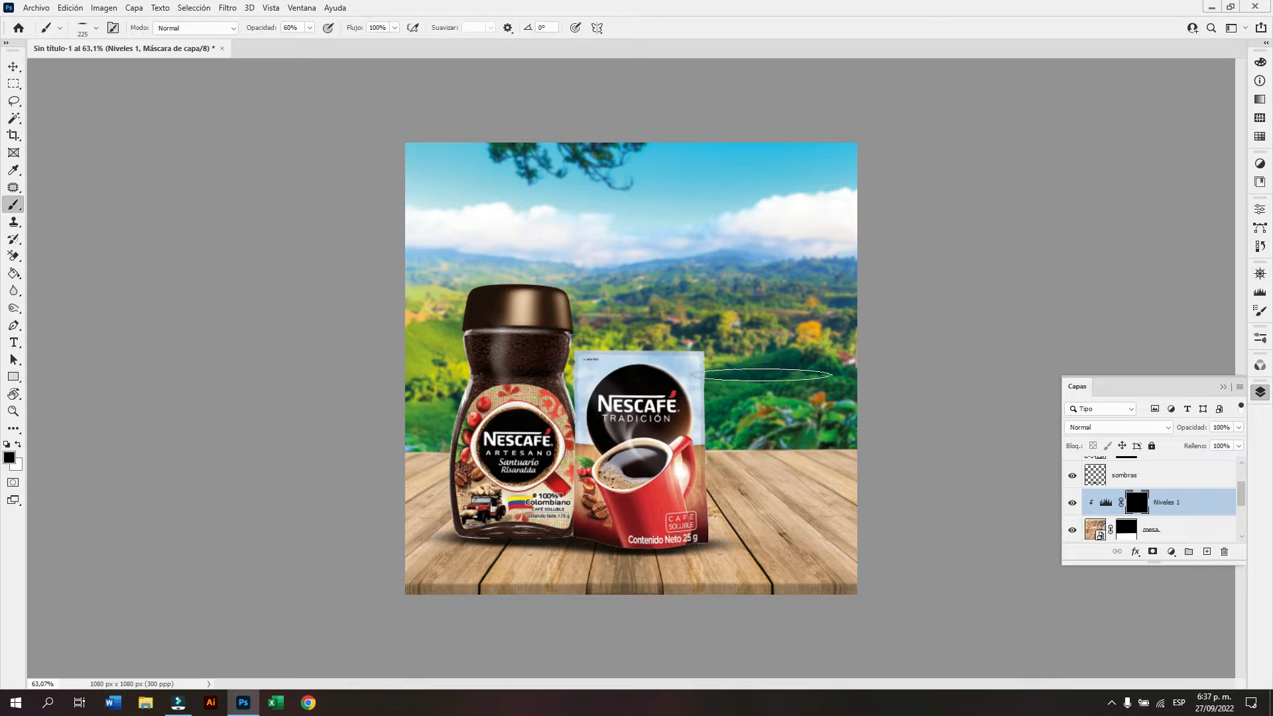
pyautogui.rightClick(759, 375)
pyautogui.moveTo(740, 370); pyautogui.dragTo(737, 351)
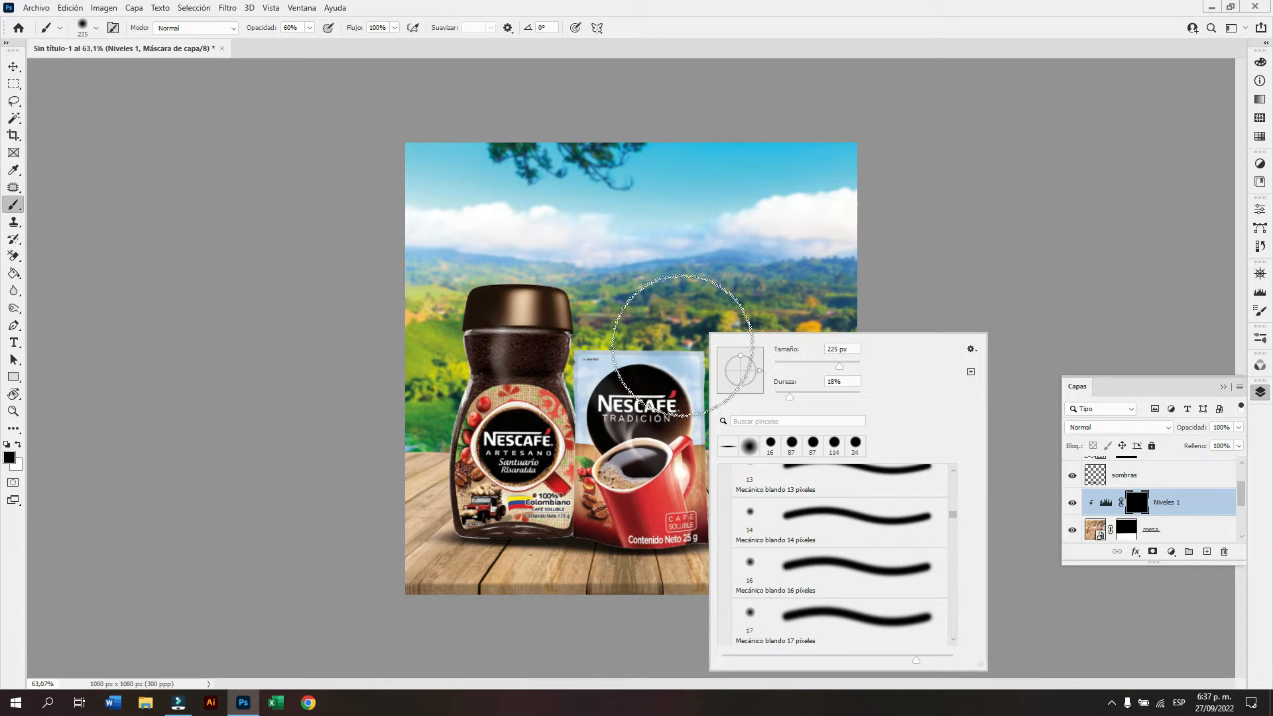
pyautogui.moveTo(666, 368); pyautogui.dragTo(674, 365)
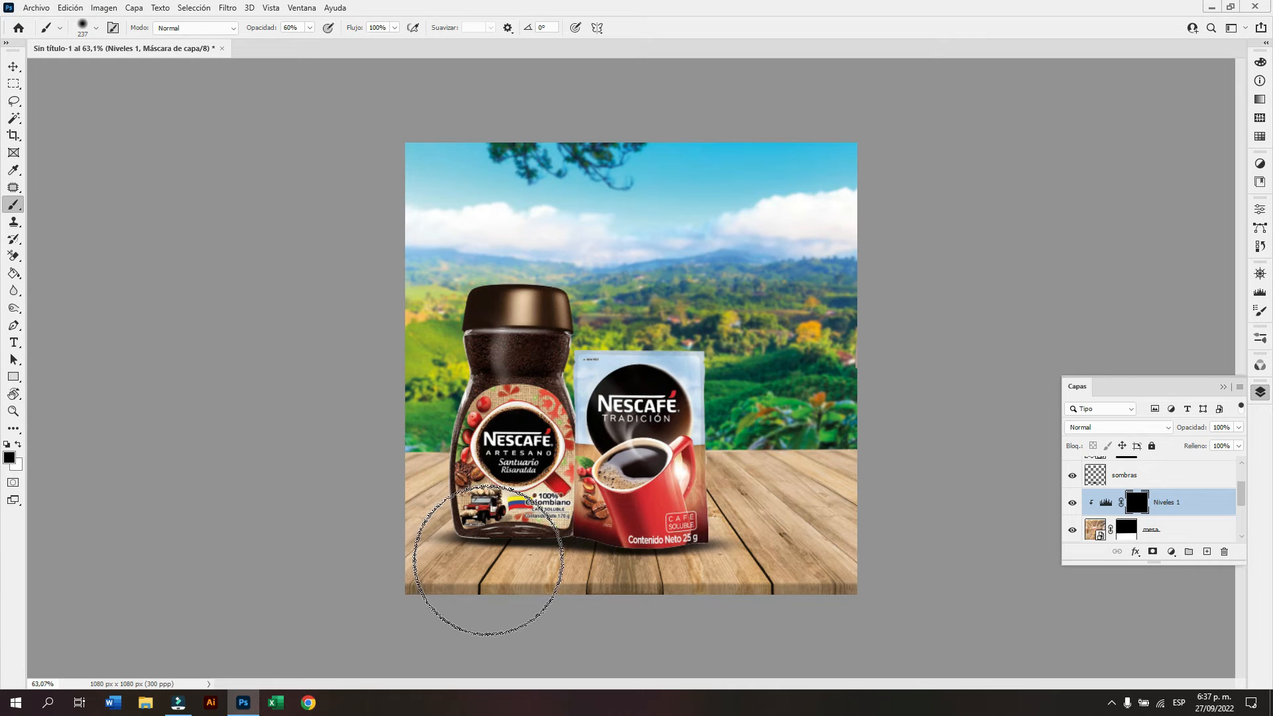
pyautogui.click(18, 444)
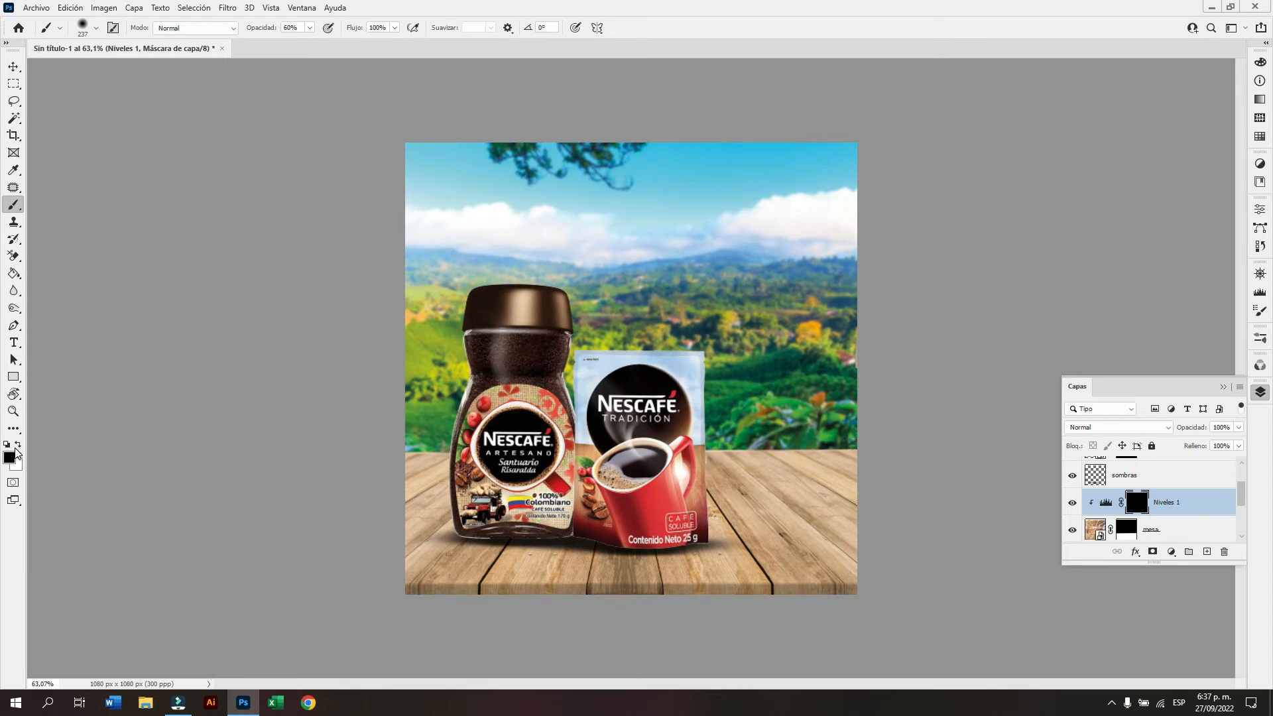
pyautogui.moveTo(655, 582)
pyautogui.mouseDown()
pyautogui.moveTo(867, 583)
pyautogui.moveTo(511, 577)
pyautogui.moveTo(432, 517)
pyautogui.moveTo(421, 488)
pyautogui.mouseUp()
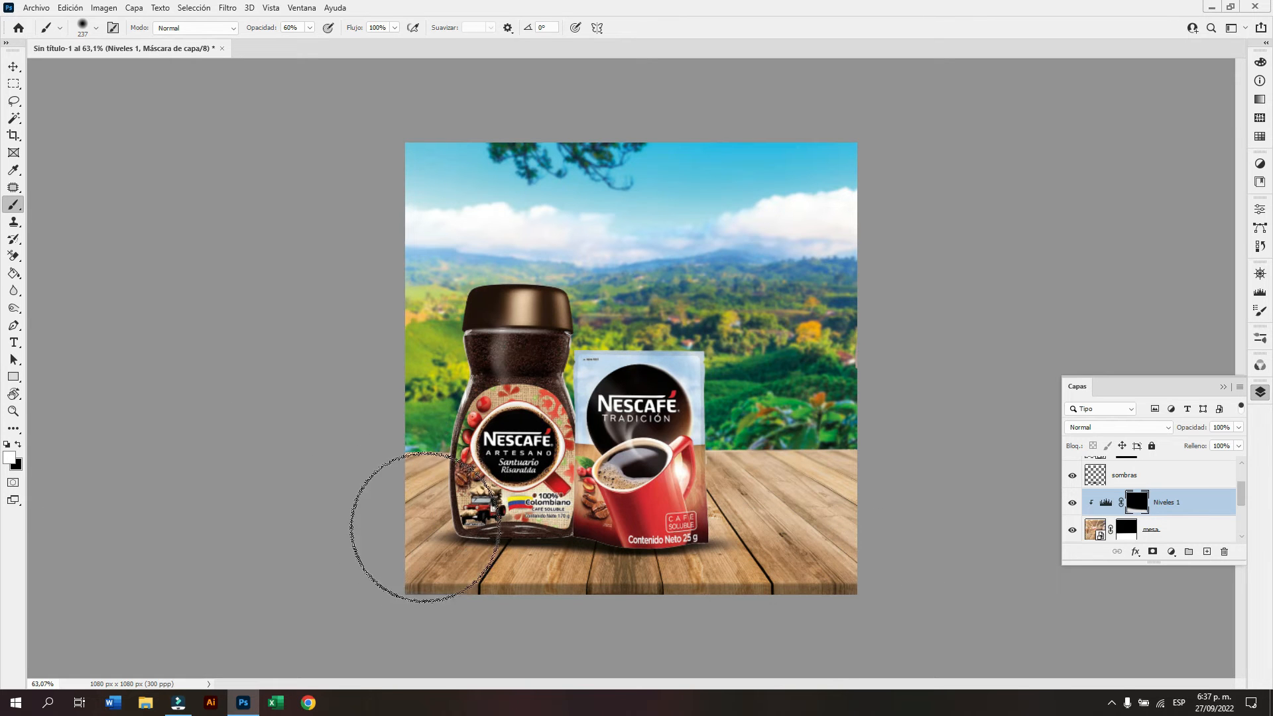
pyautogui.moveTo(858, 582)
pyautogui.mouseDown()
pyautogui.moveTo(661, 539)
pyautogui.moveTo(808, 530)
pyautogui.moveTo(512, 535)
pyautogui.moveTo(784, 553)
pyautogui.moveTo(511, 554)
pyautogui.mouseUp()
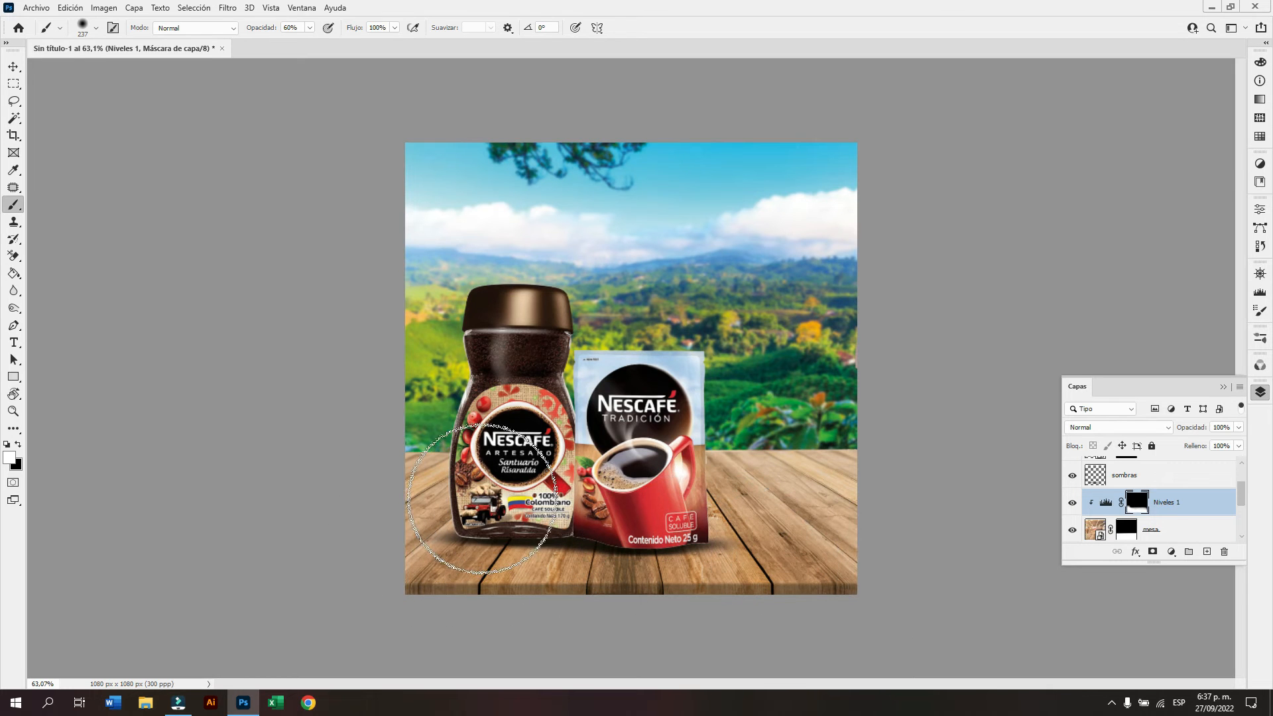
# Group the pouch, jar and sombras layers into a group named "cafe".
pyautogui.moveTo(1241, 498); pyautogui.dragTo(1243, 479)
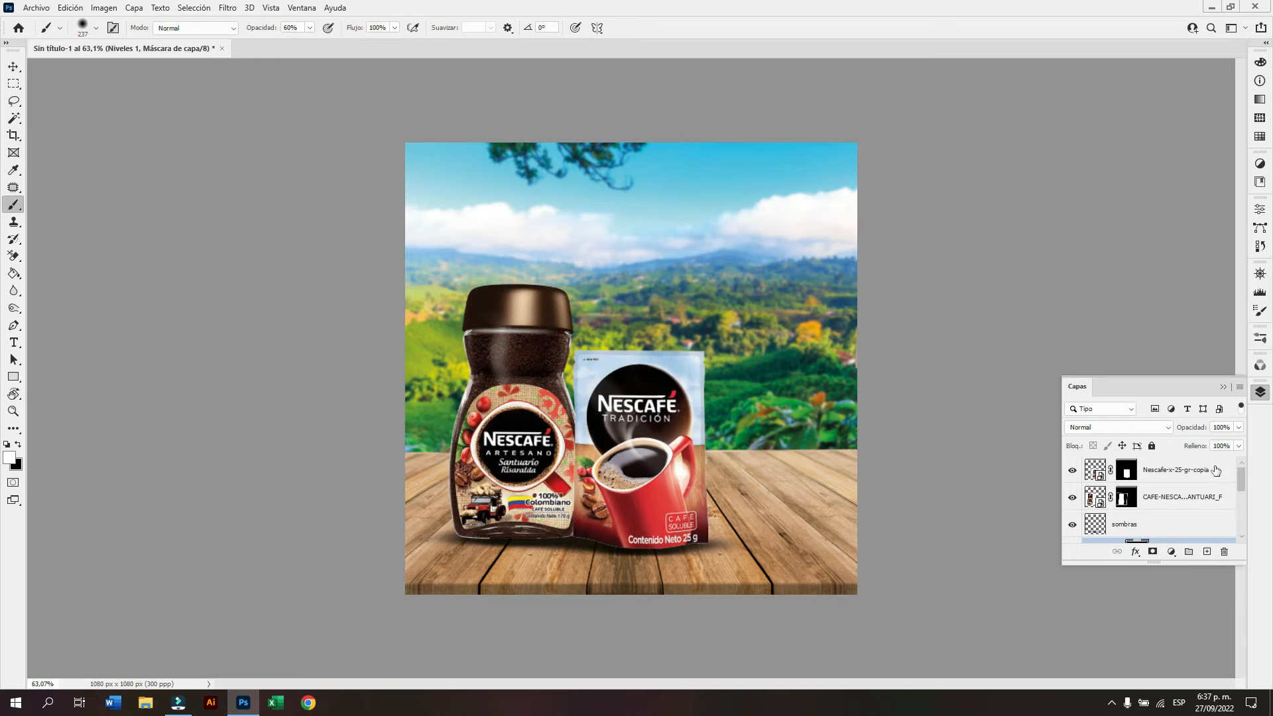
pyautogui.click(1215, 470)
pyautogui.keyDown('shift'); pyautogui.click(1218, 509); pyautogui.keyUp('shift')
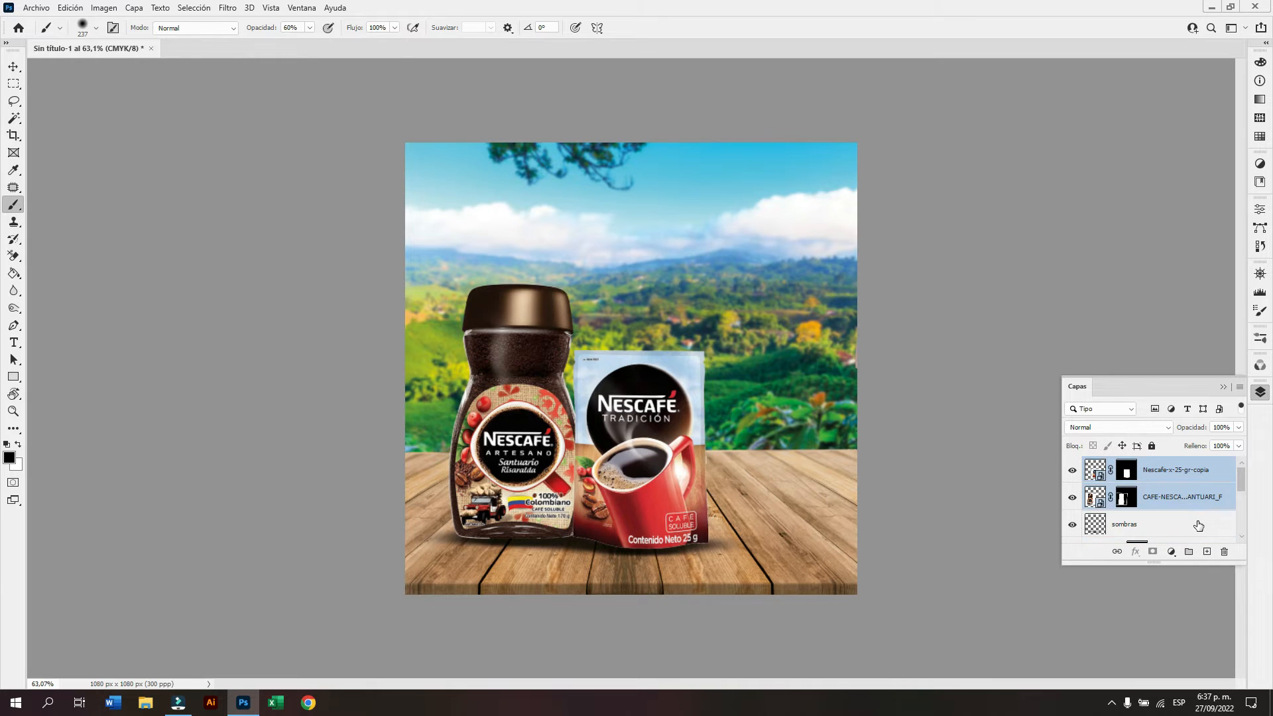
pyautogui.keyDown('shift'); pyautogui.click(1191, 537); pyautogui.keyUp('shift')
pyautogui.moveTo(1178, 519); pyautogui.dragTo(1188, 551)
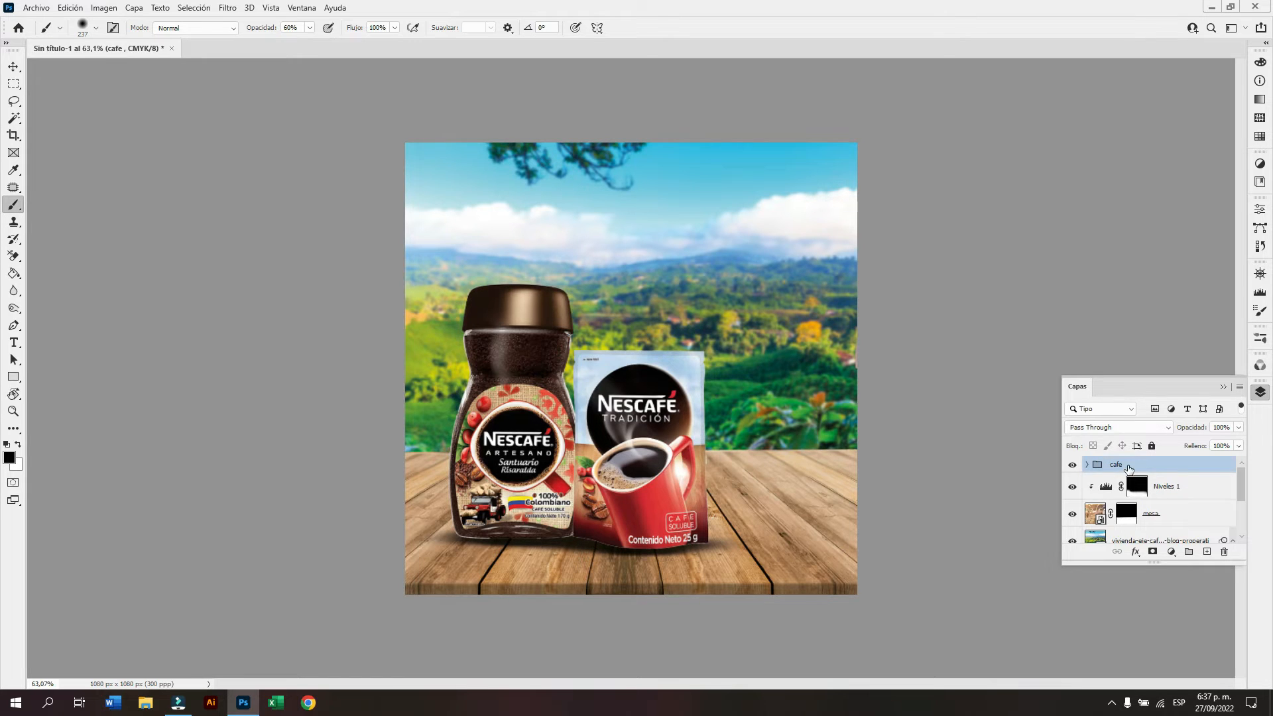
# Add a Levels adjustment clipped to the cafe group and darken its midtones to 0.53.
pyautogui.click(1170, 552)
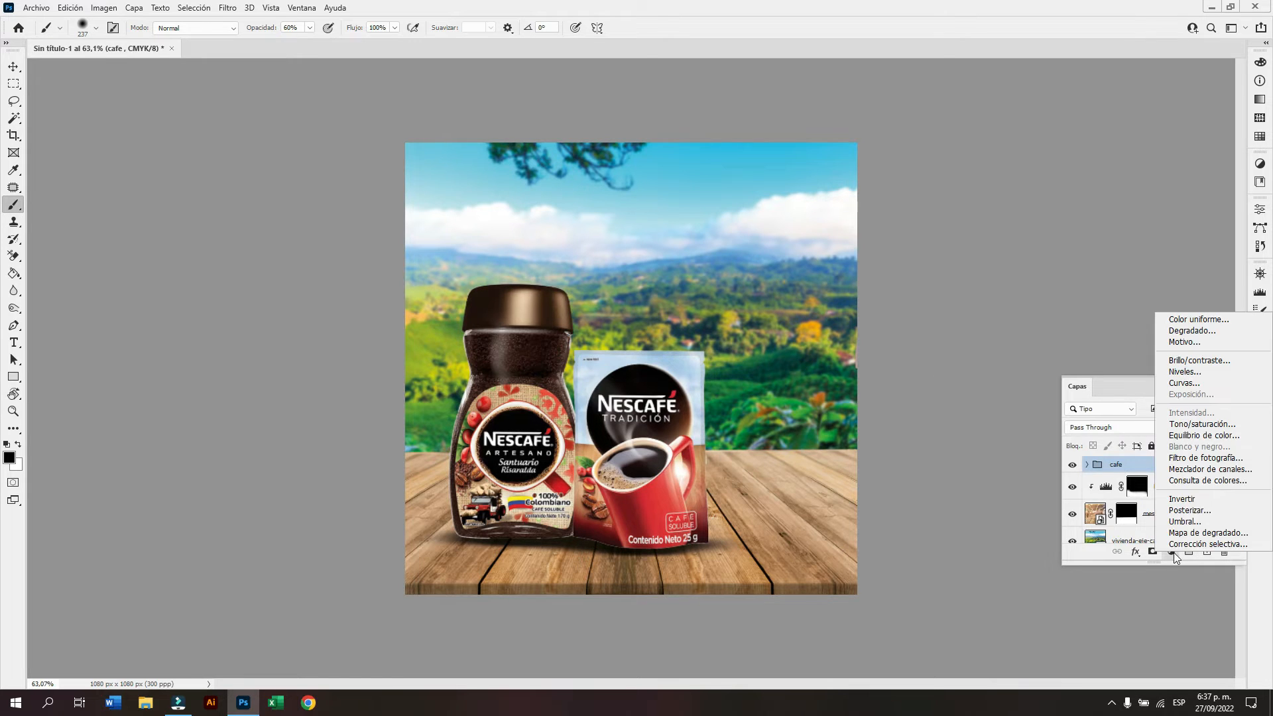
pyautogui.click(1193, 372)
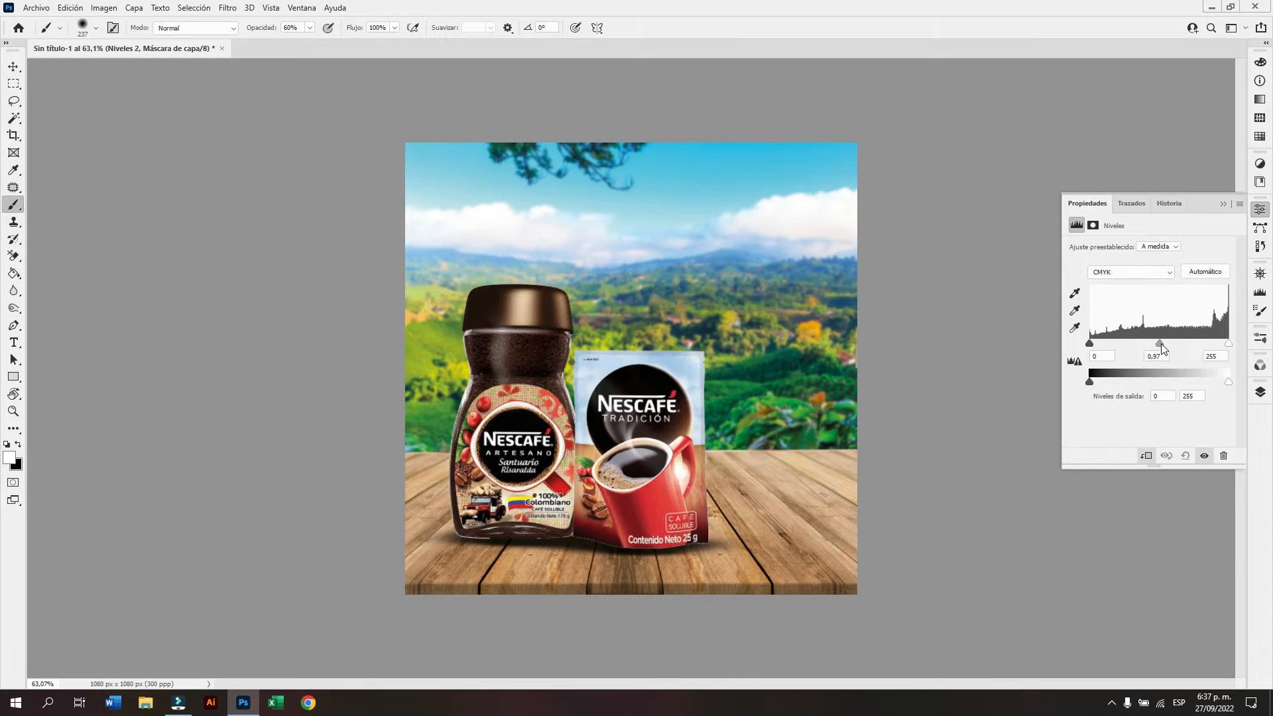
pyautogui.moveTo(1161, 344); pyautogui.dragTo(1183, 345)
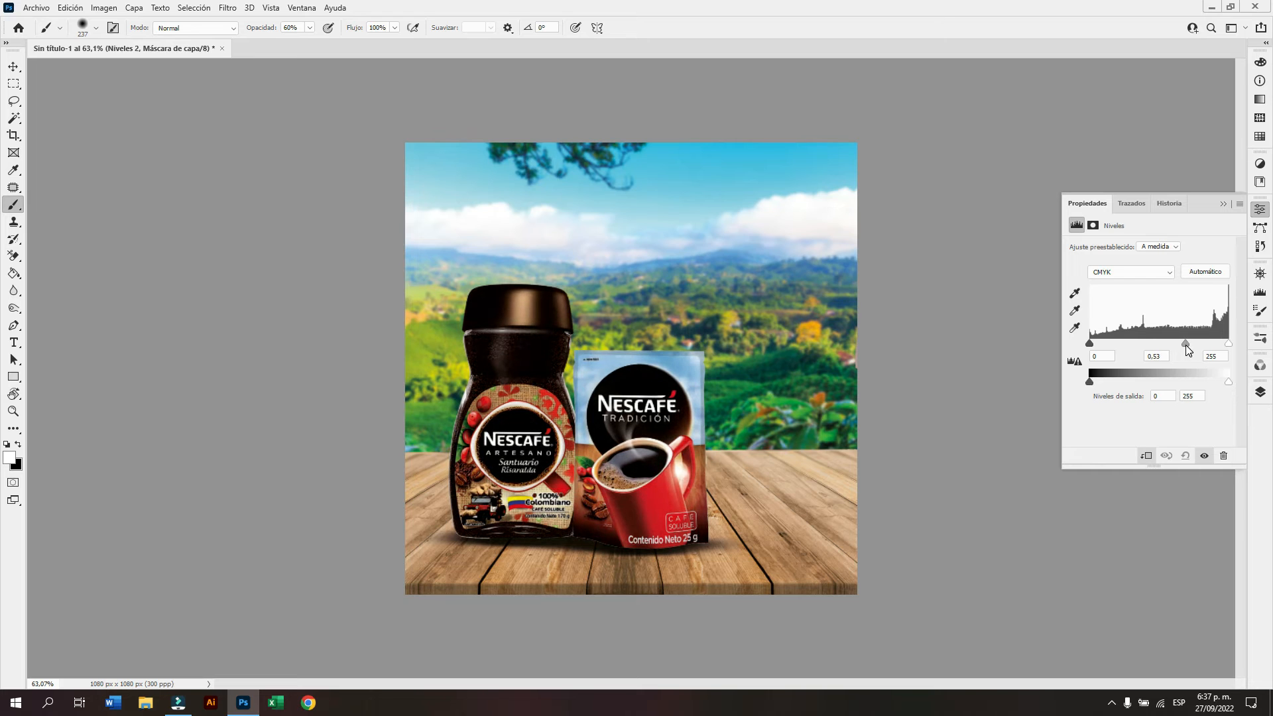
# Invert the cafe group's darkening mask to black and paint white over the shaded edges of the pouch and jar with a 145 px brush.
pyautogui.click(1260, 392)
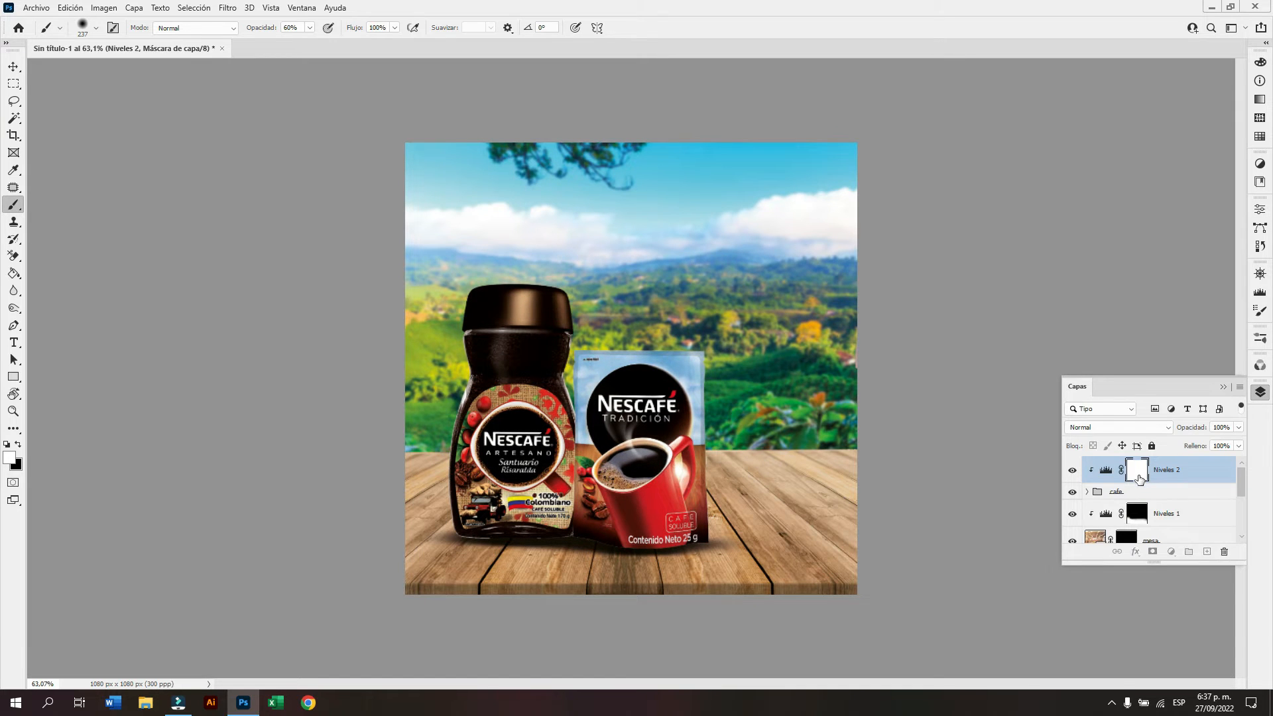
pyautogui.click(194, 7)
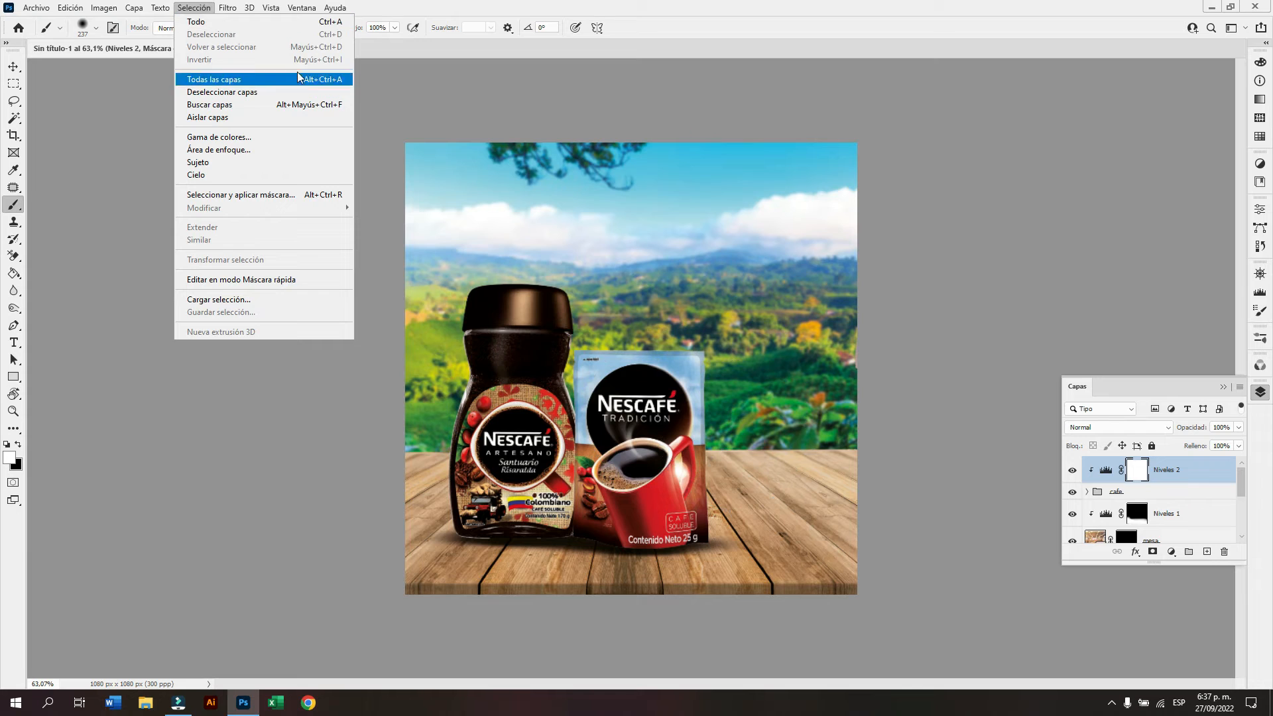
pyautogui.click(1139, 474)
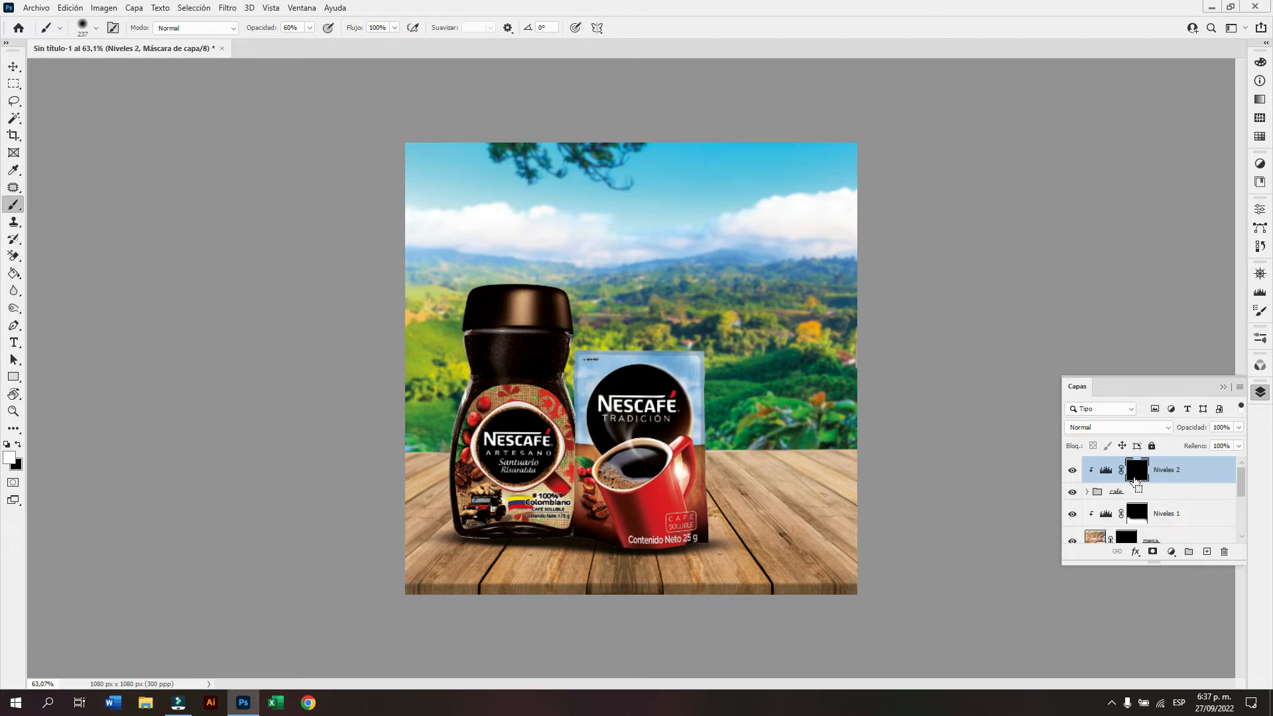
pyautogui.hotkey('ctrl', 'i')
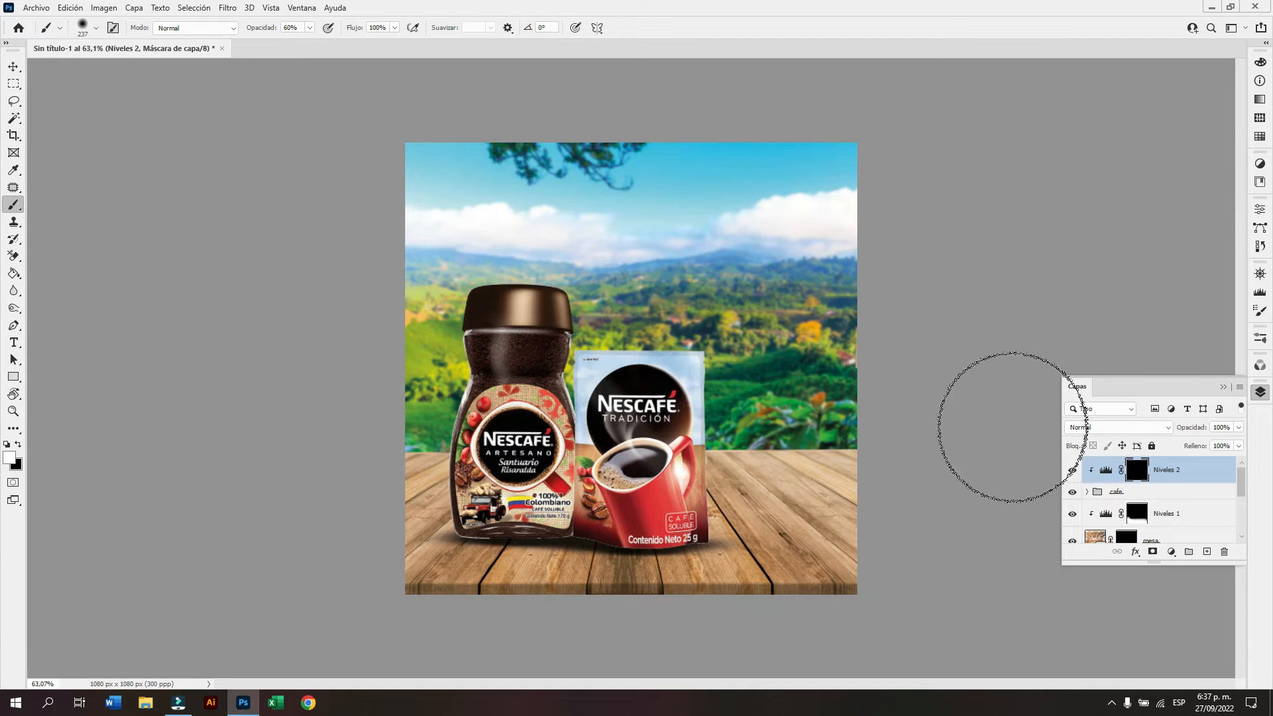
pyautogui.keyDown('alt'); pyautogui.rightClick(731, 396); pyautogui.keyUp('alt')
pyautogui.moveTo(718, 347)
pyautogui.mouseDown()
pyautogui.moveTo(674, 372)
pyautogui.moveTo(702, 387)
pyautogui.moveTo(713, 483)
pyautogui.mouseUp()
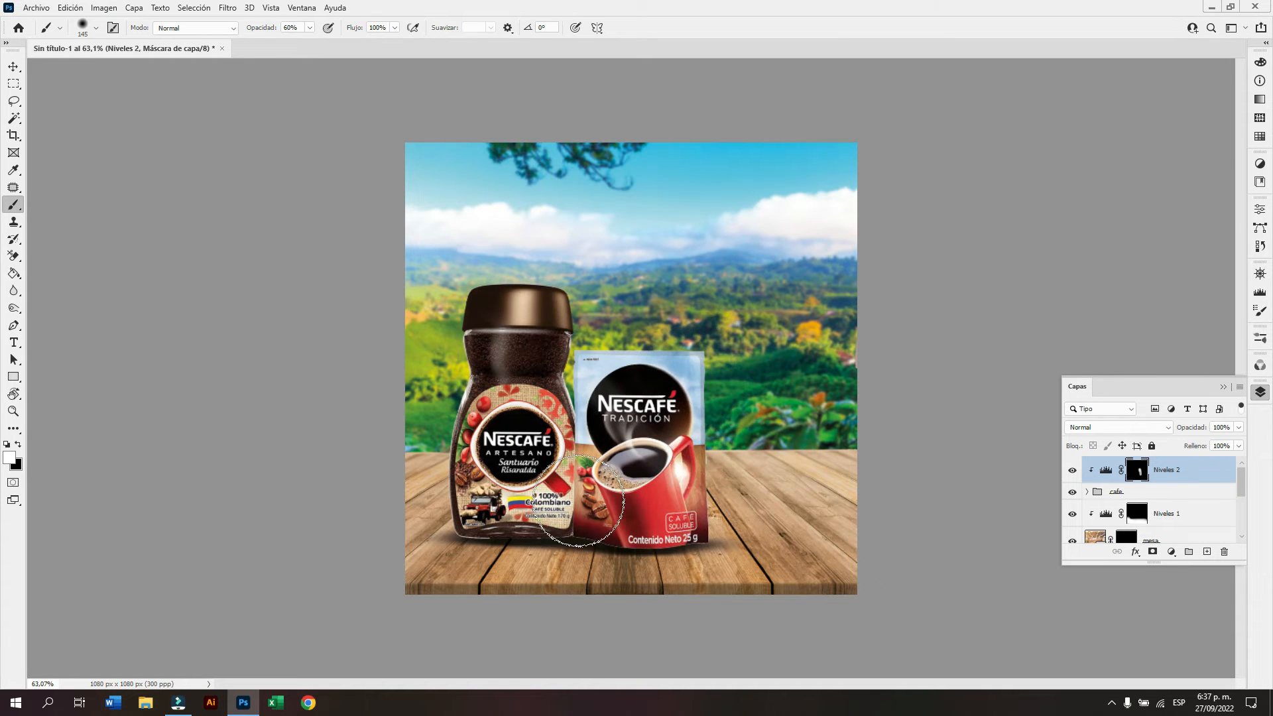
pyautogui.moveTo(575, 503)
pyautogui.mouseDown()
pyautogui.moveTo(564, 459)
pyautogui.moveTo(561, 517)
pyautogui.moveTo(468, 507)
pyautogui.moveTo(528, 535)
pyautogui.moveTo(458, 513)
pyautogui.moveTo(443, 418)
pyautogui.moveTo(456, 543)
pyautogui.mouseUp()
pyautogui.moveTo(617, 540)
pyautogui.mouseDown()
pyautogui.moveTo(679, 557)
pyautogui.moveTo(579, 549)
pyautogui.moveTo(600, 545)
pyautogui.moveTo(462, 476)
pyautogui.moveTo(453, 327)
pyautogui.mouseUp()
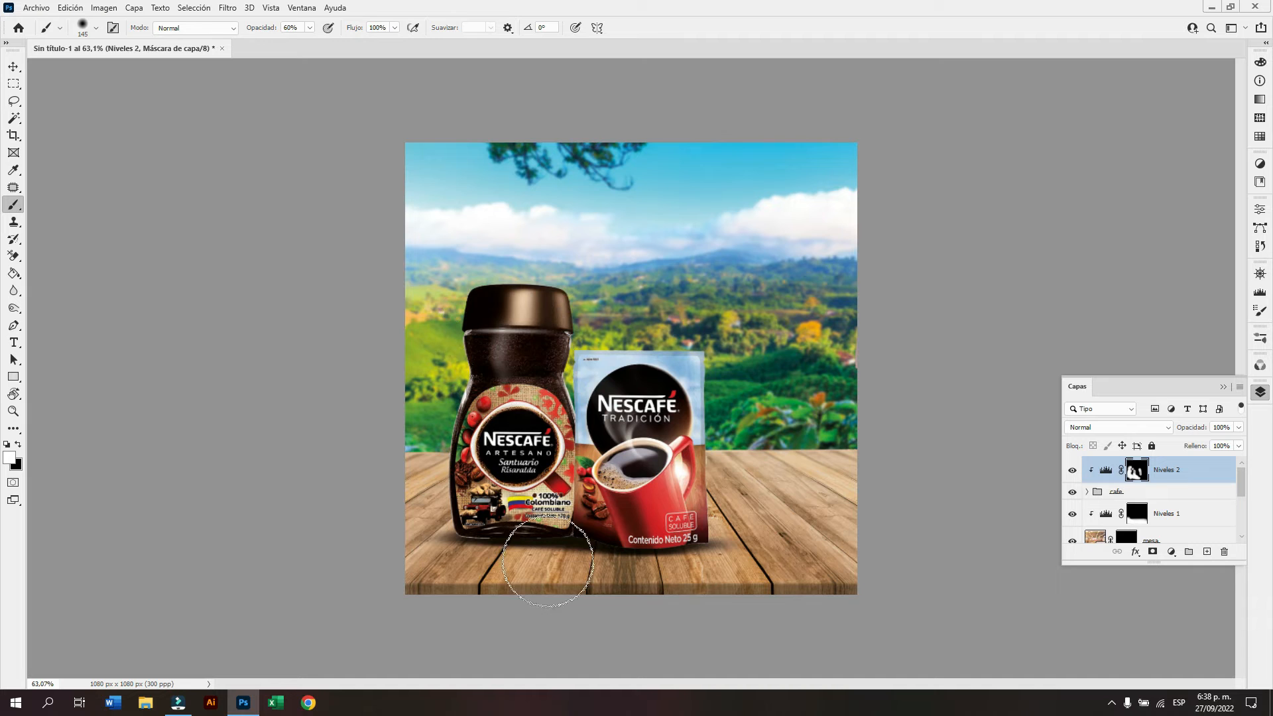
# Add a second Levels adjustment clipped to the cafe group and shift its midtones to brighten the products.
pyautogui.click(1171, 552)
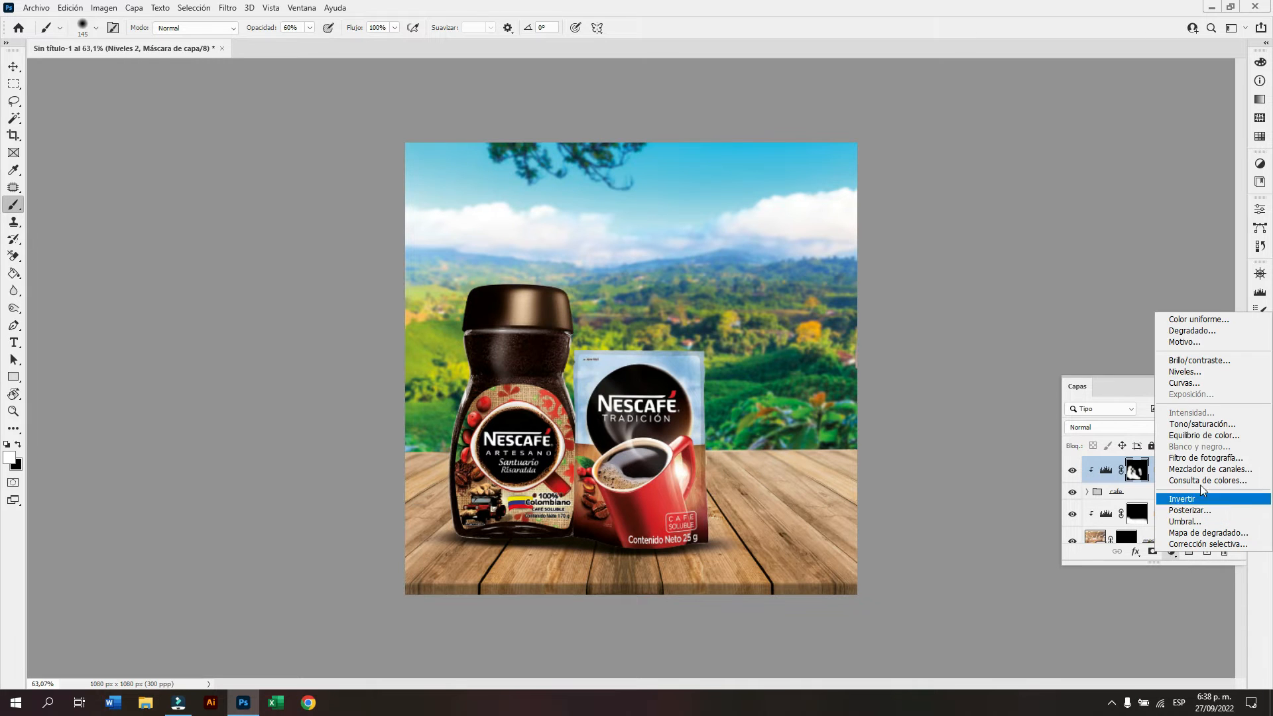
pyautogui.click(1203, 372)
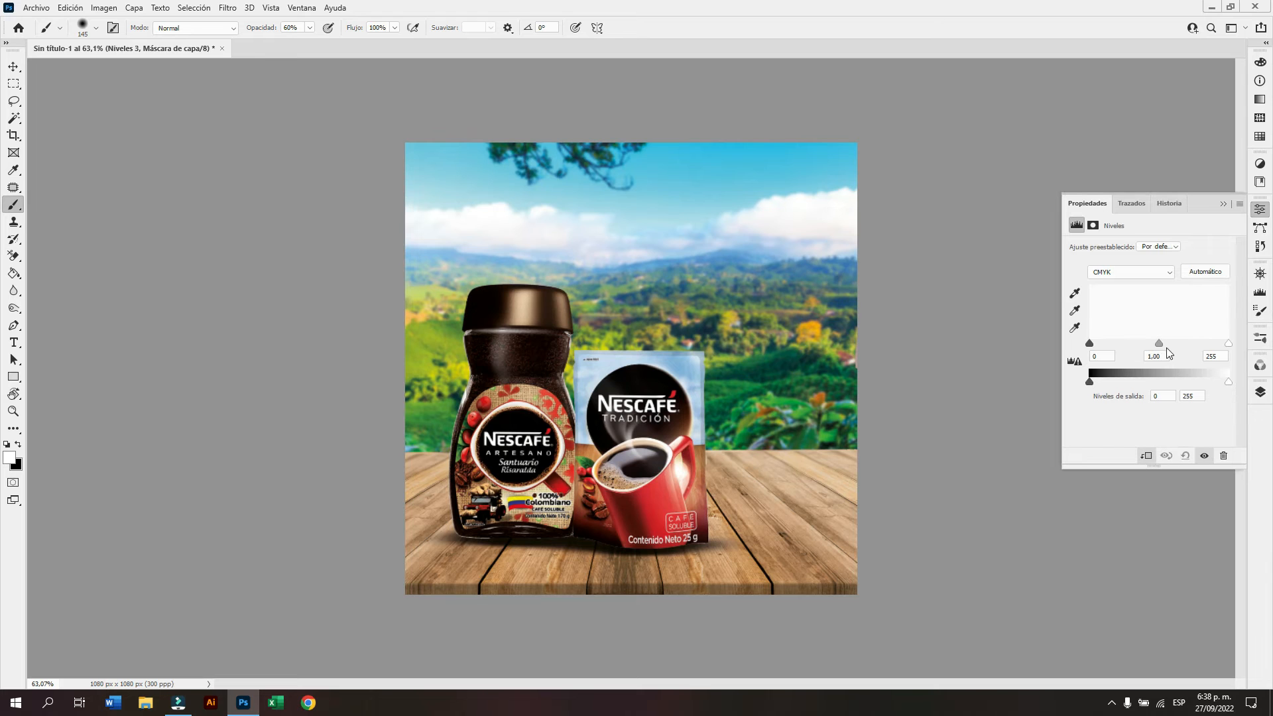
pyautogui.moveTo(1159, 344); pyautogui.dragTo(1123, 342)
# Invert the brightening Levels mask to black and paint white highlights over the jar's right side and the pouch with the 145 px brush.
pyautogui.click(1259, 392)
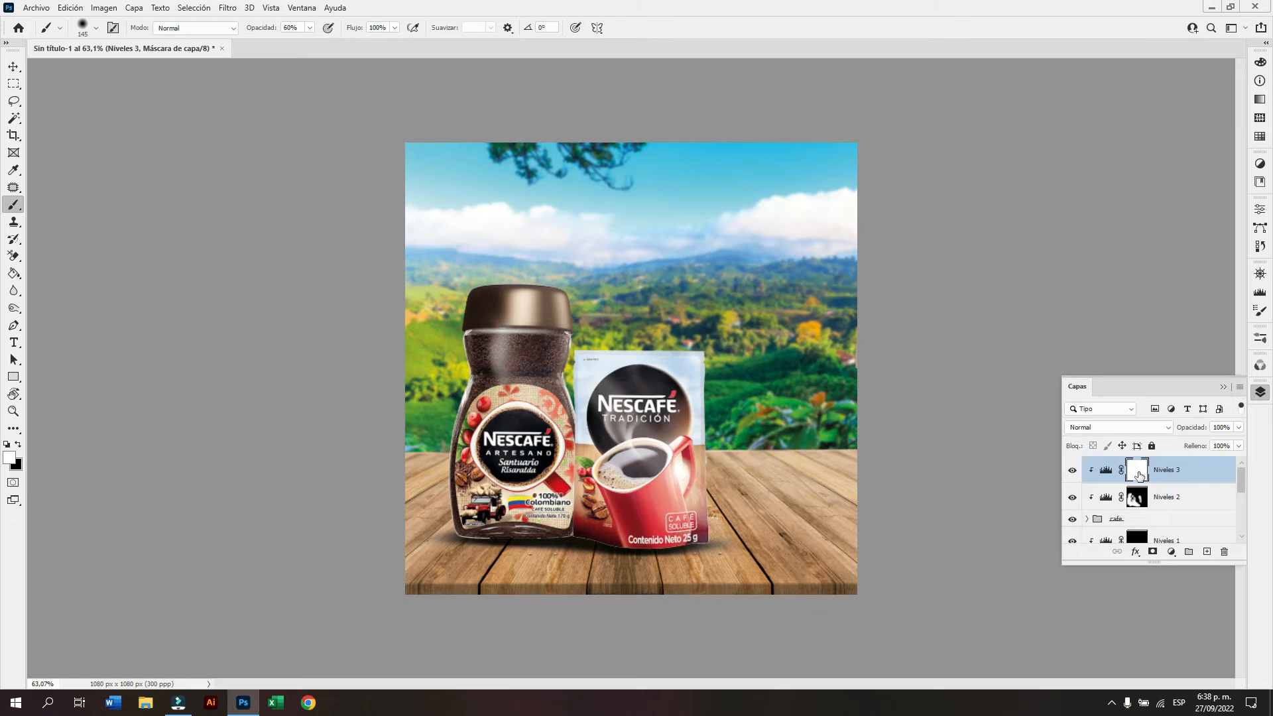
pyautogui.hotkey('ctrl', 'i')
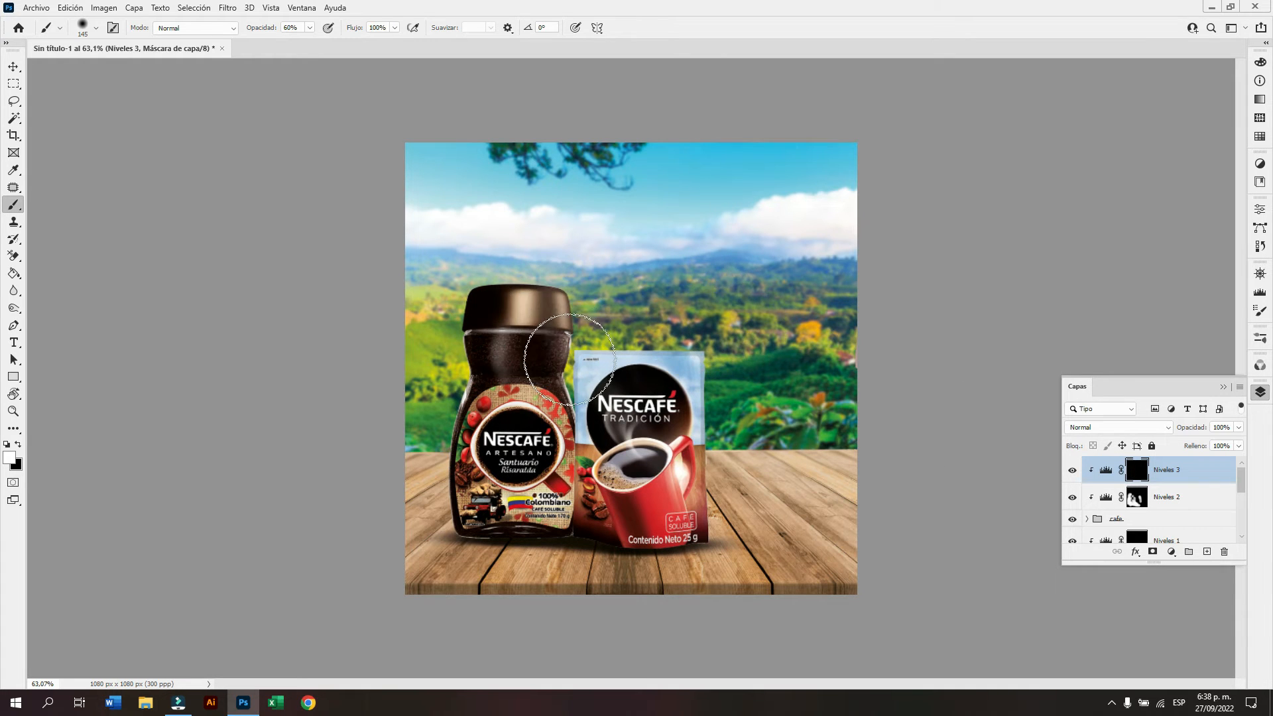
pyautogui.moveTo(569, 359)
pyautogui.mouseDown()
pyautogui.moveTo(543, 371)
pyautogui.moveTo(610, 405)
pyautogui.moveTo(637, 371)
pyautogui.moveTo(705, 390)
pyautogui.moveTo(690, 431)
pyautogui.moveTo(643, 467)
pyautogui.moveTo(524, 451)
pyautogui.moveTo(568, 457)
pyautogui.mouseUp()
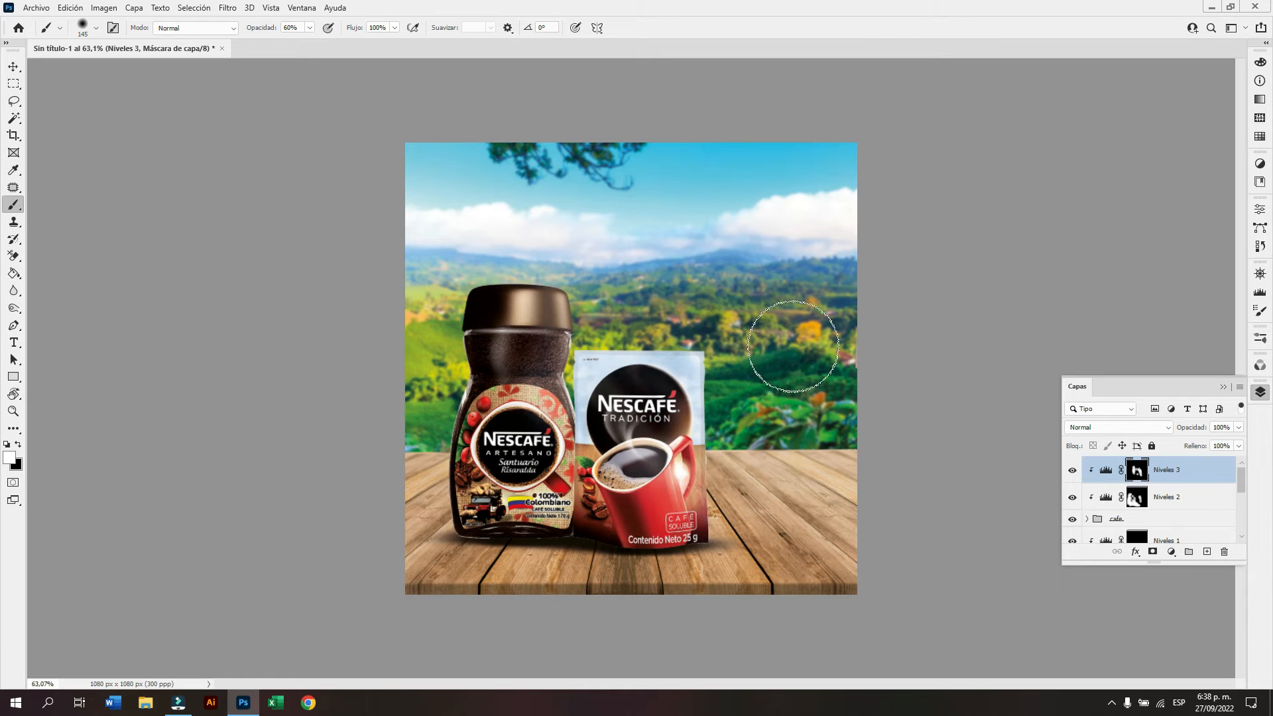
pyautogui.press('v')
pyautogui.click(819, 344)
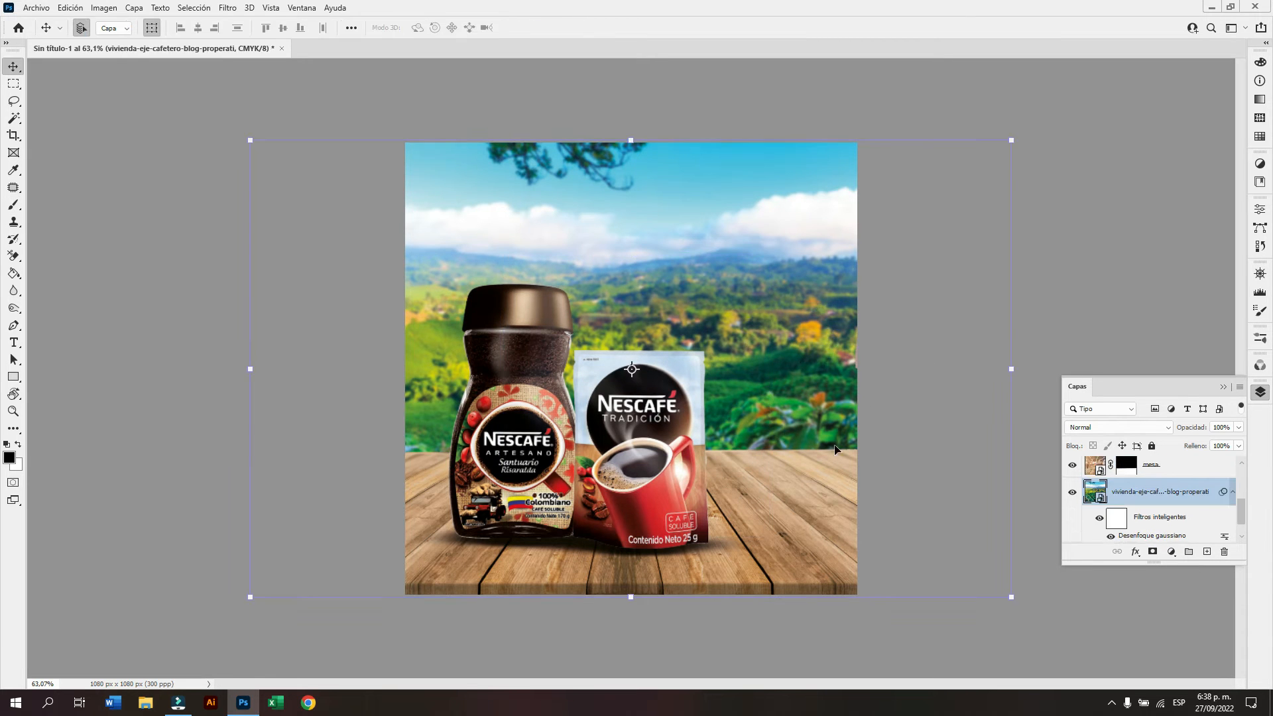
pyautogui.press('z')
pyautogui.moveTo(836, 450); pyautogui.dragTo(738, 406)
pyautogui.press('v')
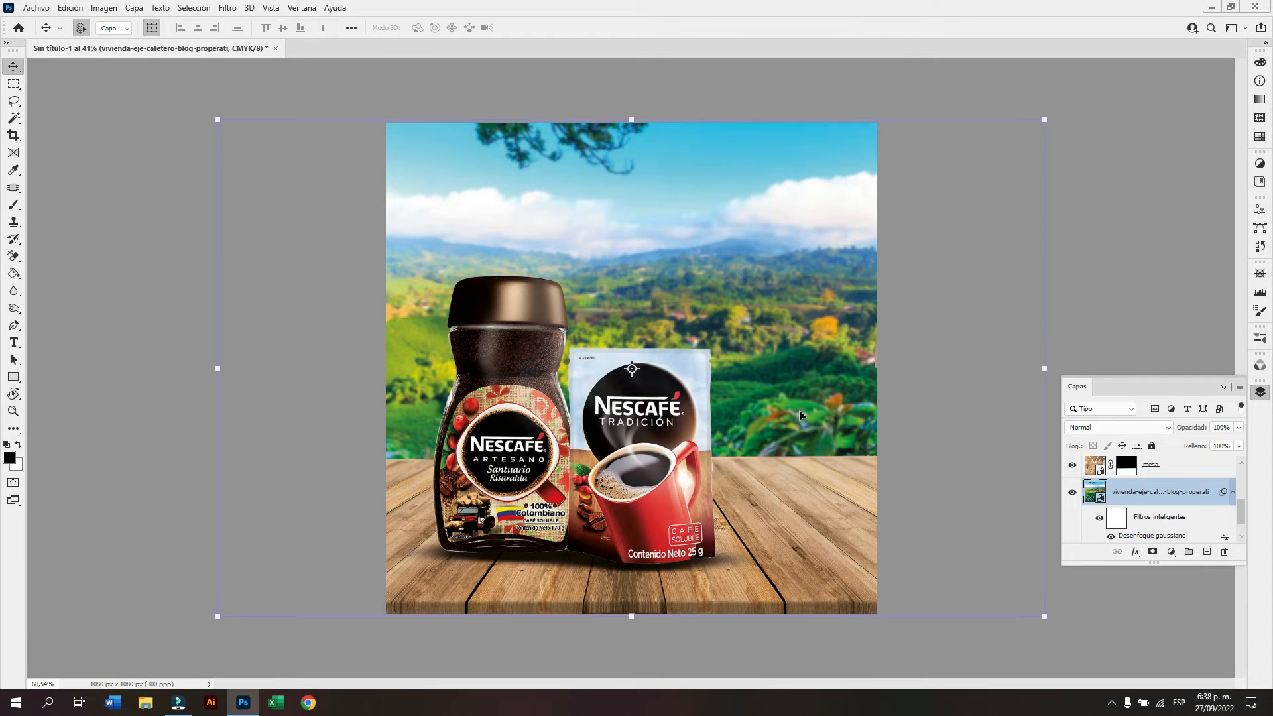
pyautogui.press('z')
pyautogui.moveTo(828, 403); pyautogui.dragTo(816, 402)
pyautogui.press('v')
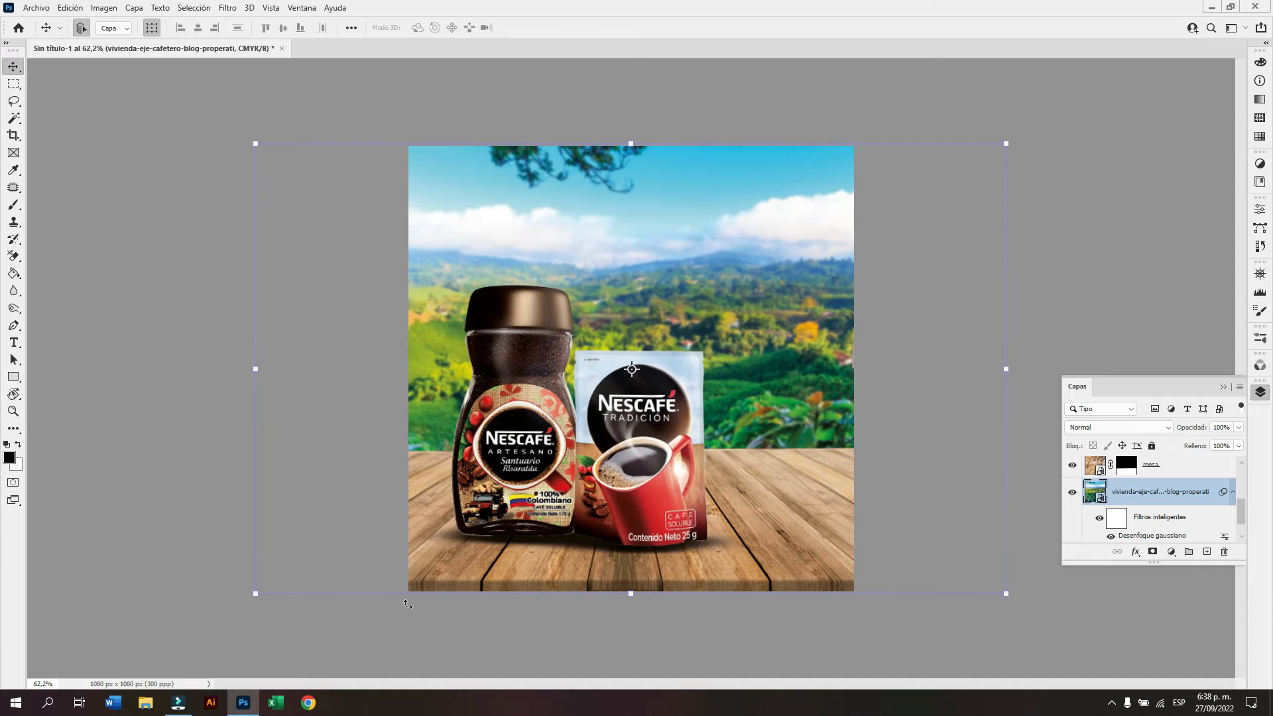
pyautogui.click(234, 444)
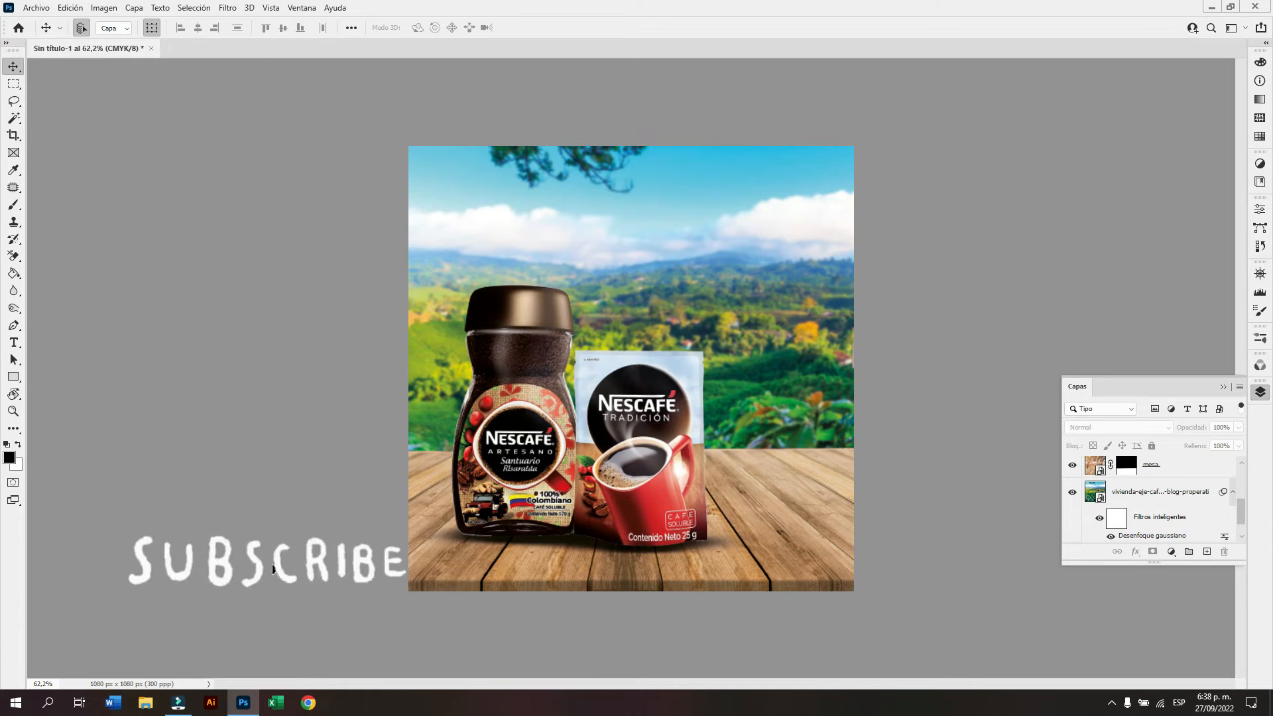
# Place the coffee_beans_PNG97291 image into the composition as an embedded element.
pyautogui.click(36, 7)
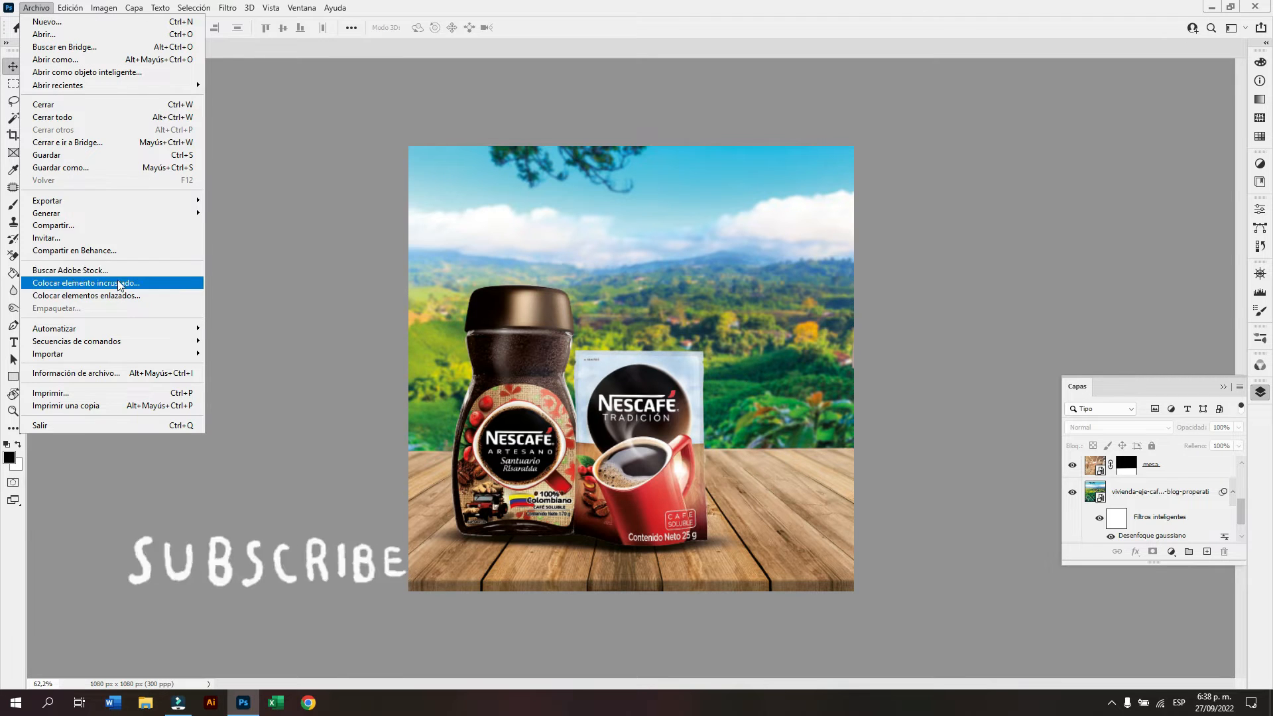
pyautogui.press('Escape')
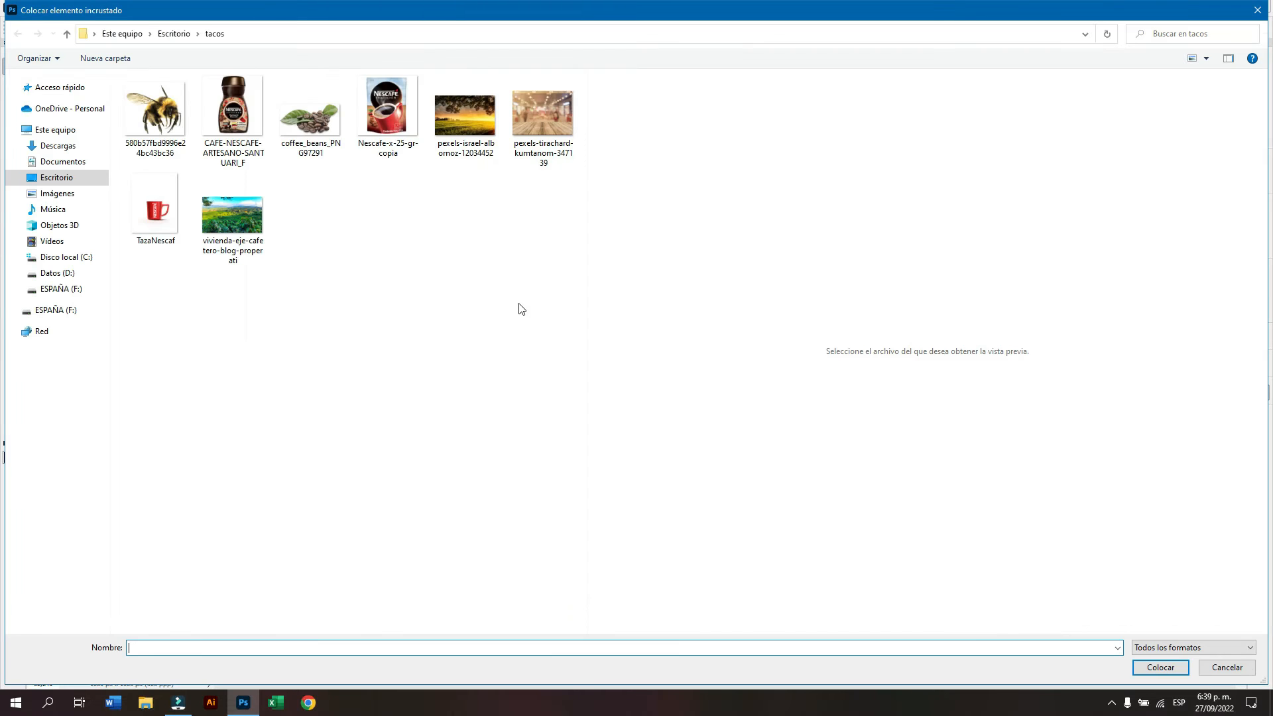
pyautogui.click(310, 116)
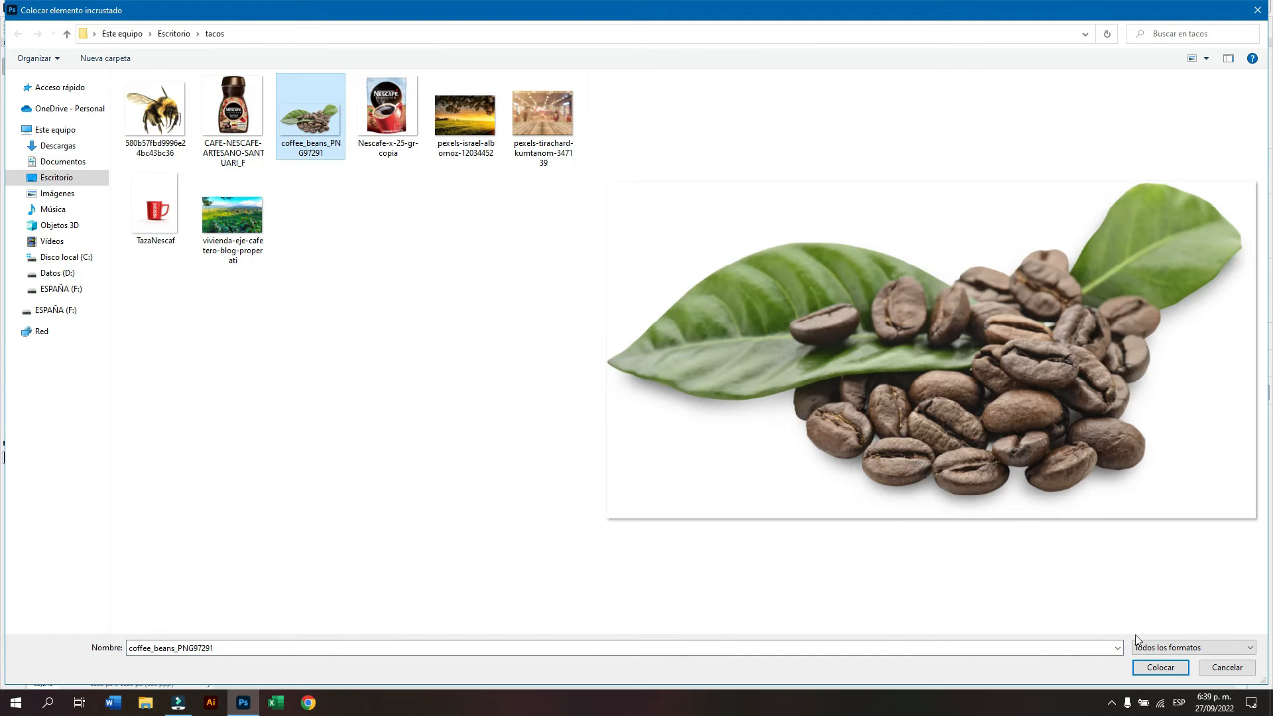
pyautogui.click(1159, 667)
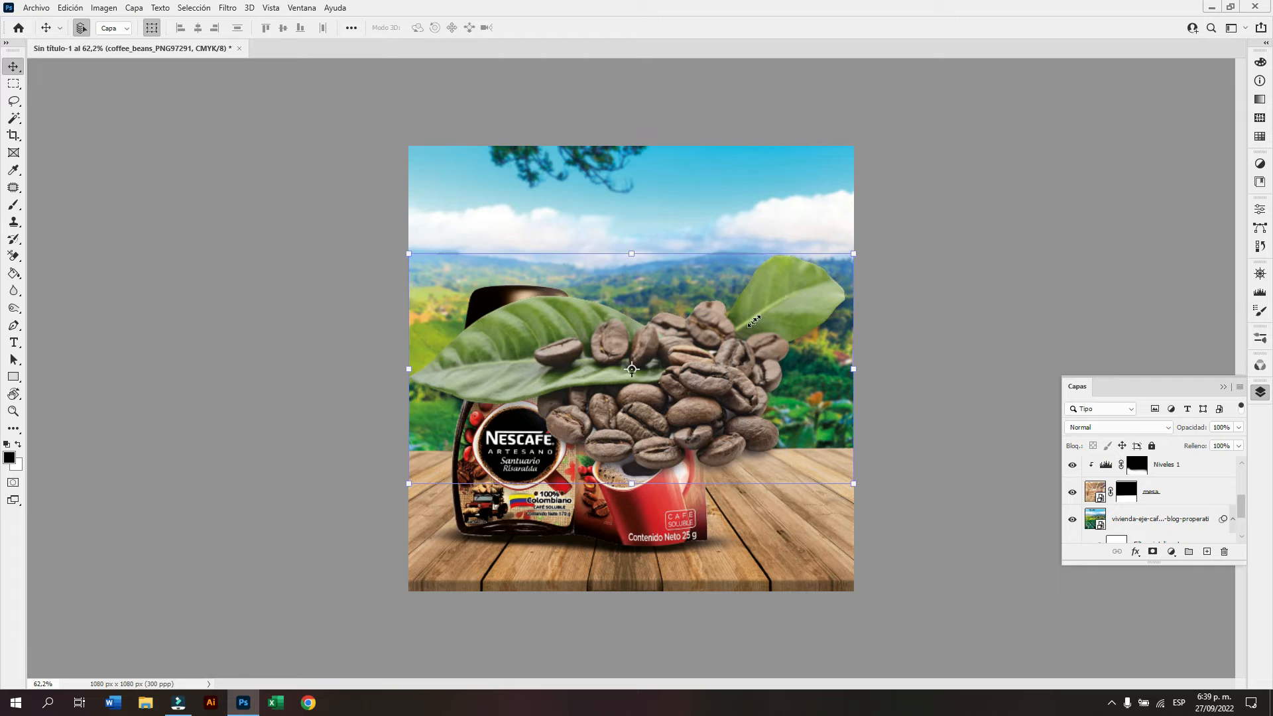
# Scale the coffee beans to about 7.26% width and 7.53% height and move them onto the tabletop beside the pouch.
pyautogui.hotkey('ctrl', 't')
pyautogui.moveTo(853, 253); pyautogui.dragTo(598, 384)
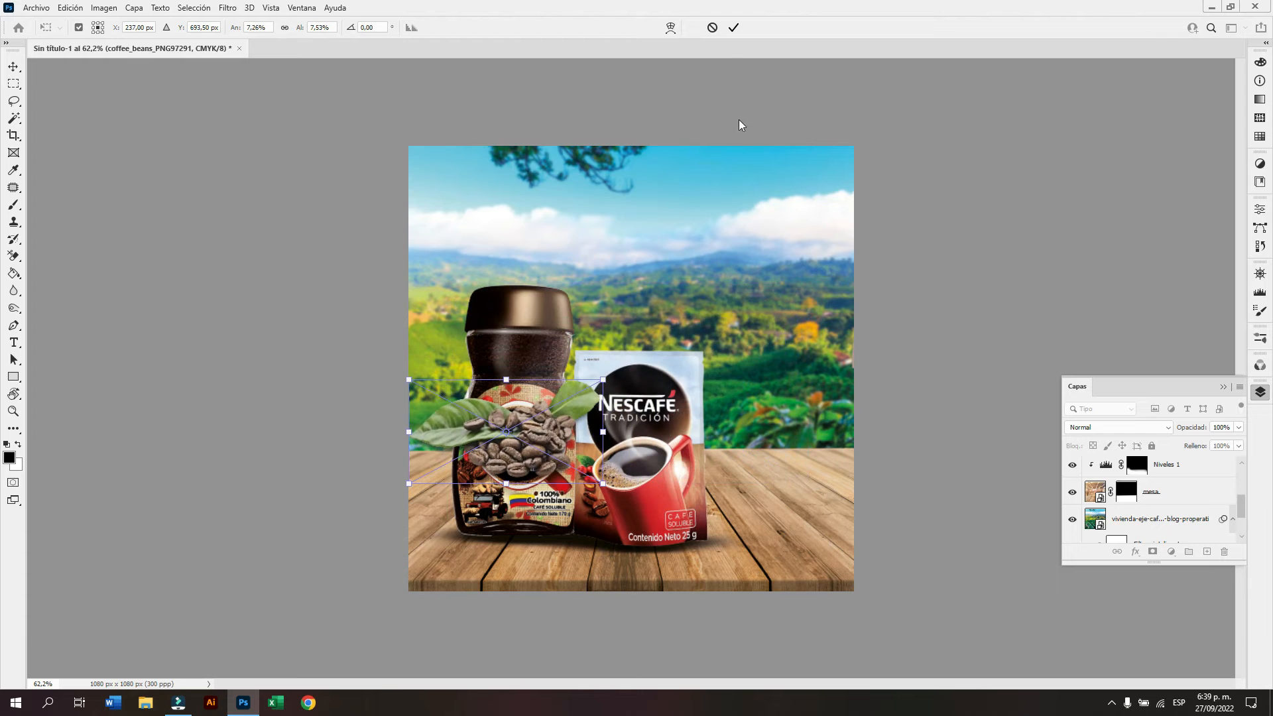
pyautogui.press('Return')
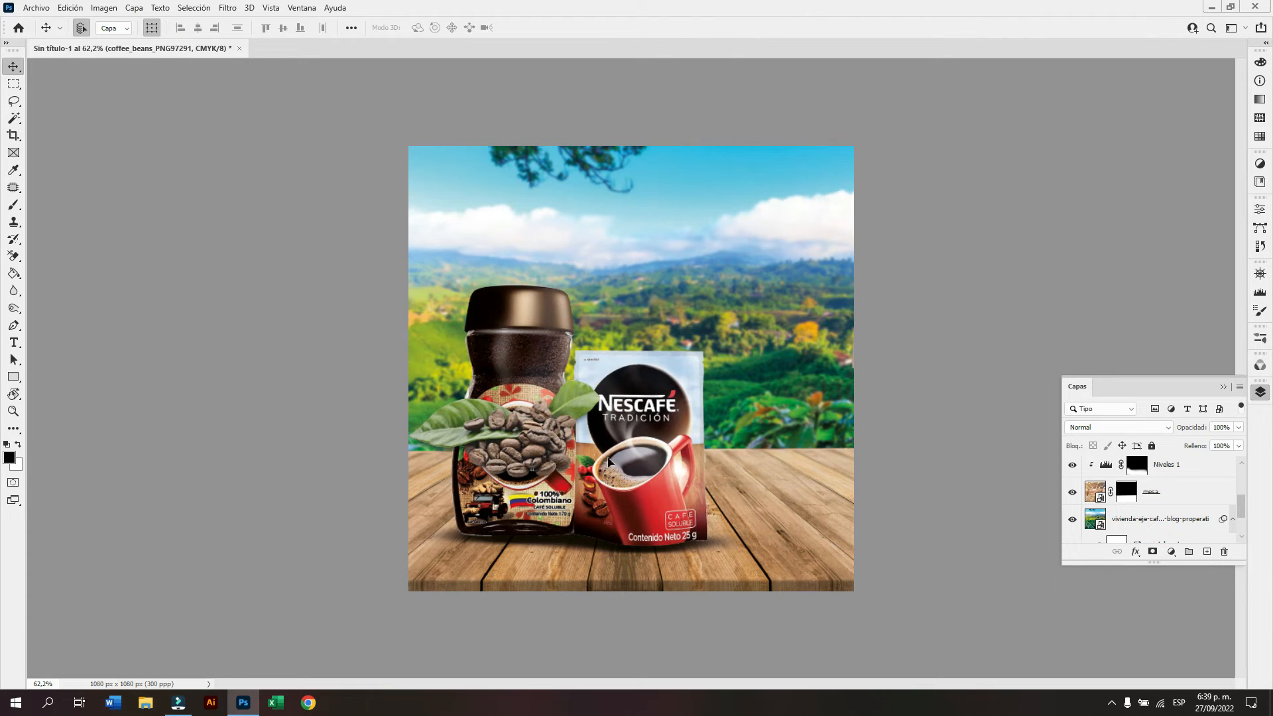
pyautogui.moveTo(555, 450); pyautogui.dragTo(803, 531)
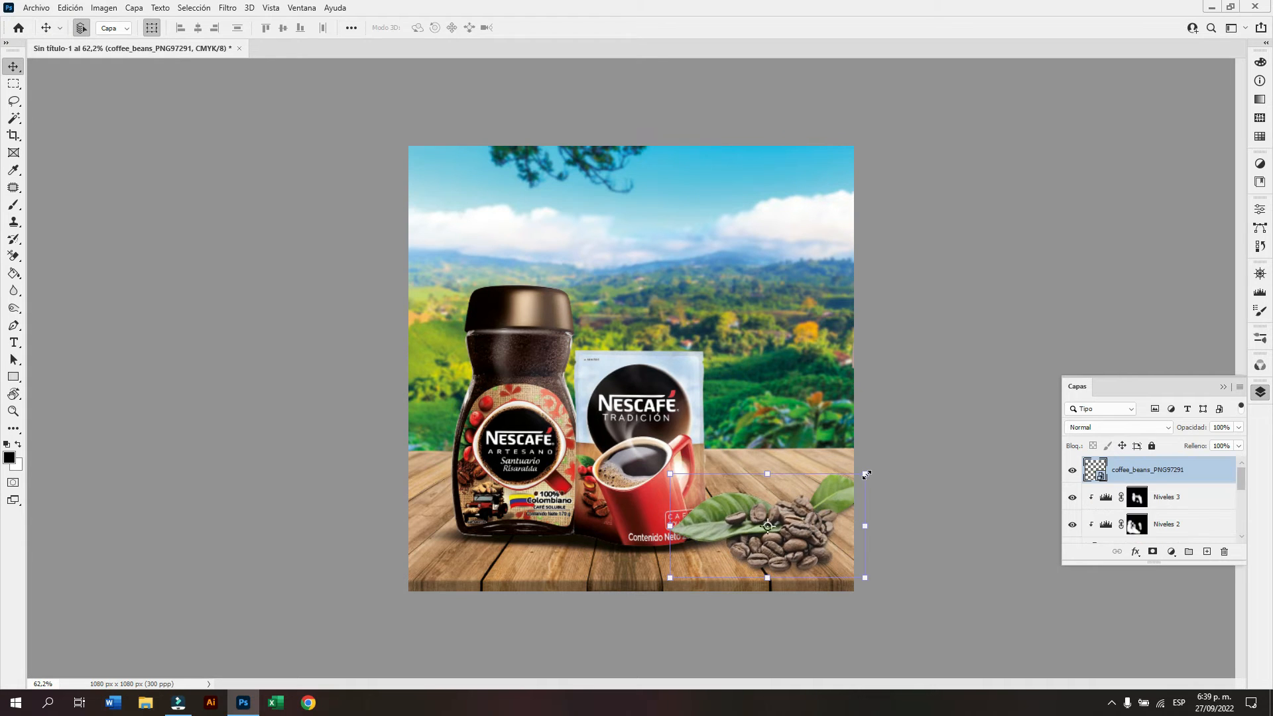
# Distort the coffee beans slightly by pulling their upper-right corner inward, and shift them a little further from the pouch.
pyautogui.click(866, 475)
pyautogui.moveTo(846, 480); pyautogui.dragTo(843, 481)
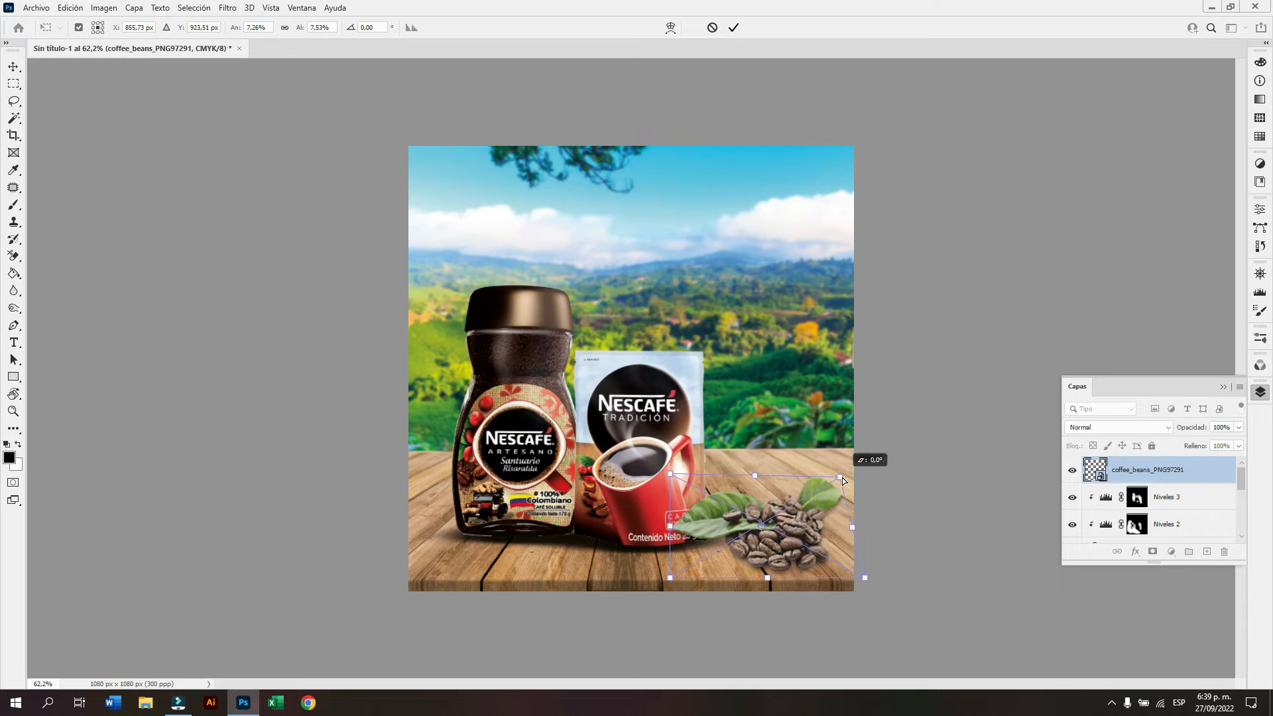
pyautogui.moveTo(672, 474); pyautogui.dragTo(845, 516)
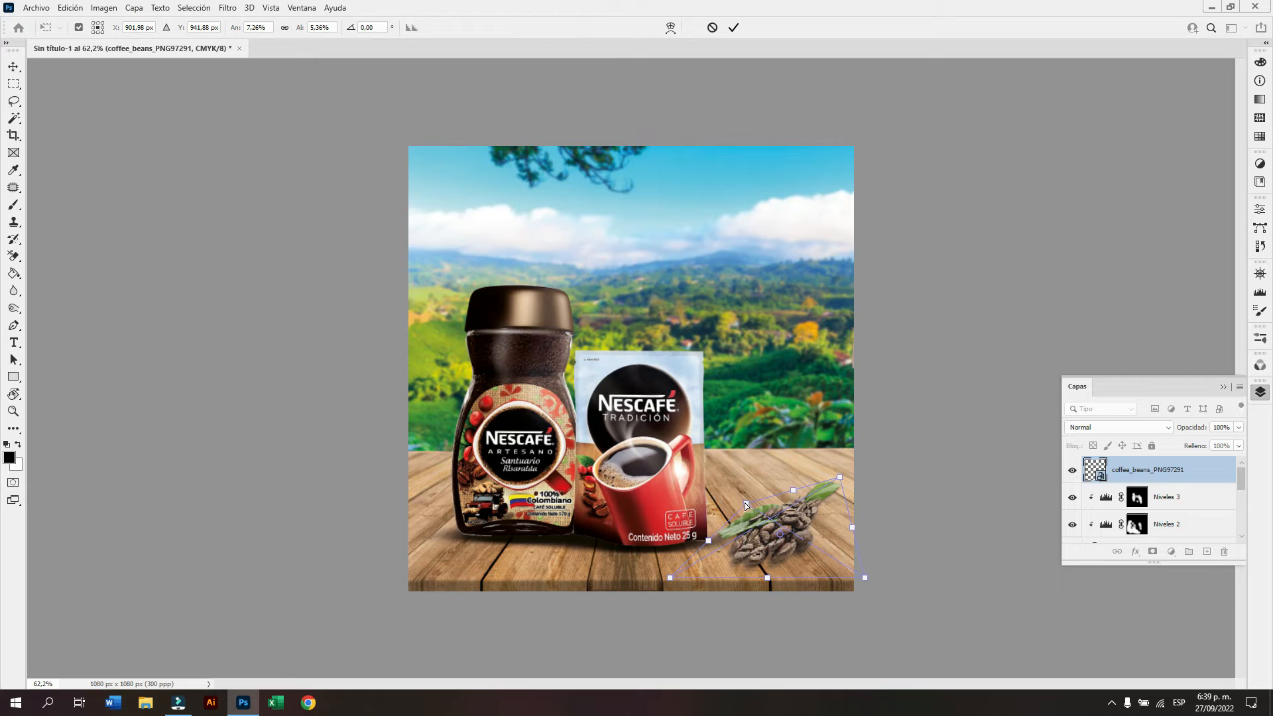
pyautogui.moveTo(746, 506); pyautogui.dragTo(669, 471)
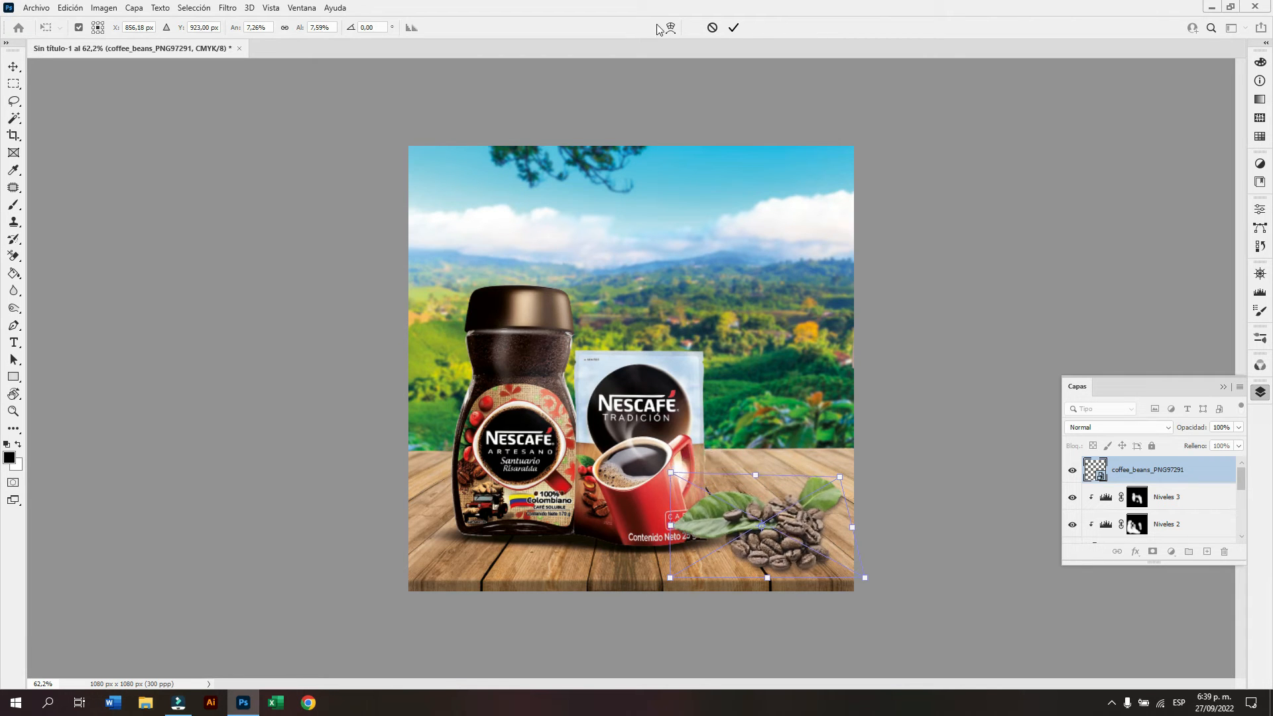
pyautogui.click(733, 28)
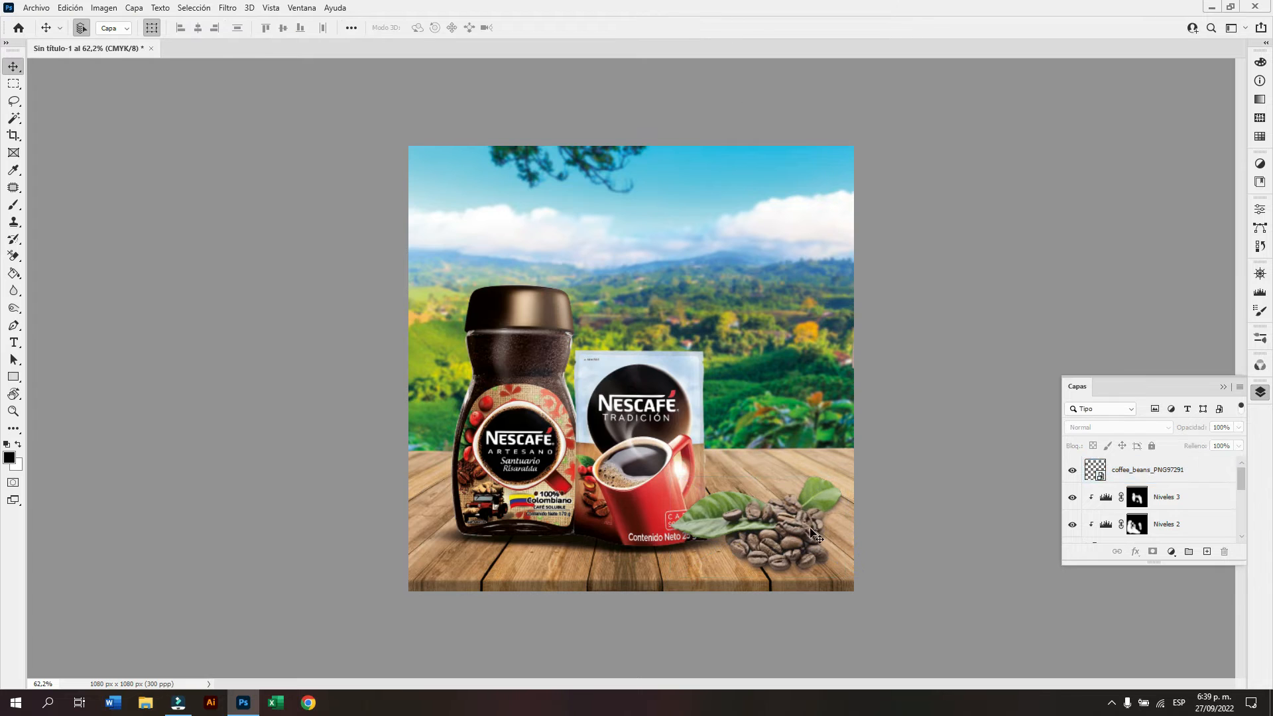
pyautogui.moveTo(793, 527); pyautogui.dragTo(815, 532)
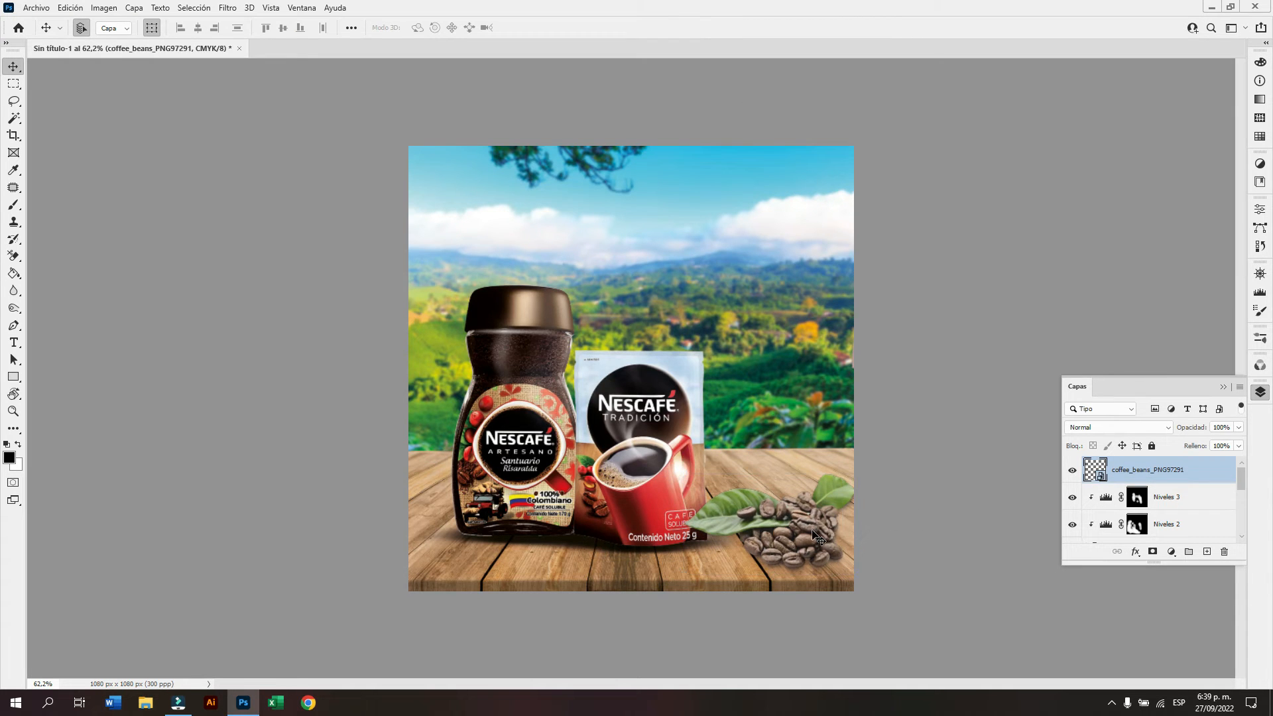
# Add a Levels adjustment clipped to the coffee beans and darken its midtones to 0.50.
pyautogui.click(1172, 554)
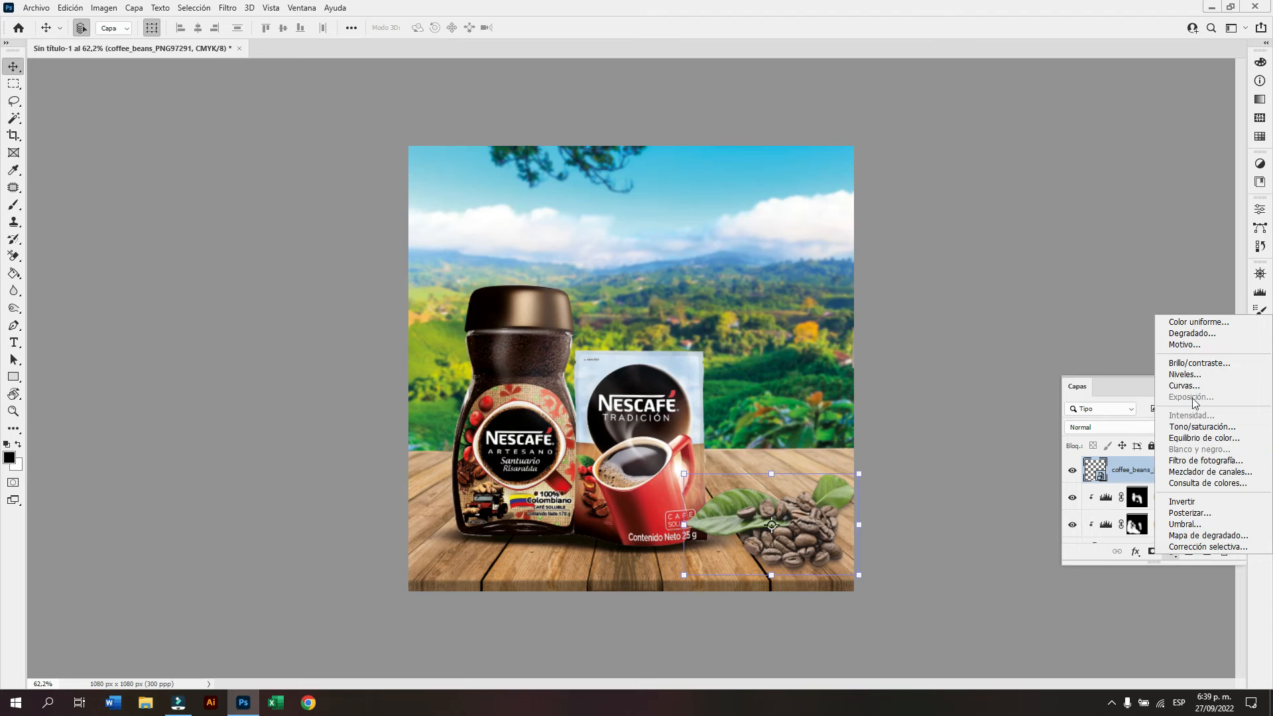
pyautogui.click(1193, 375)
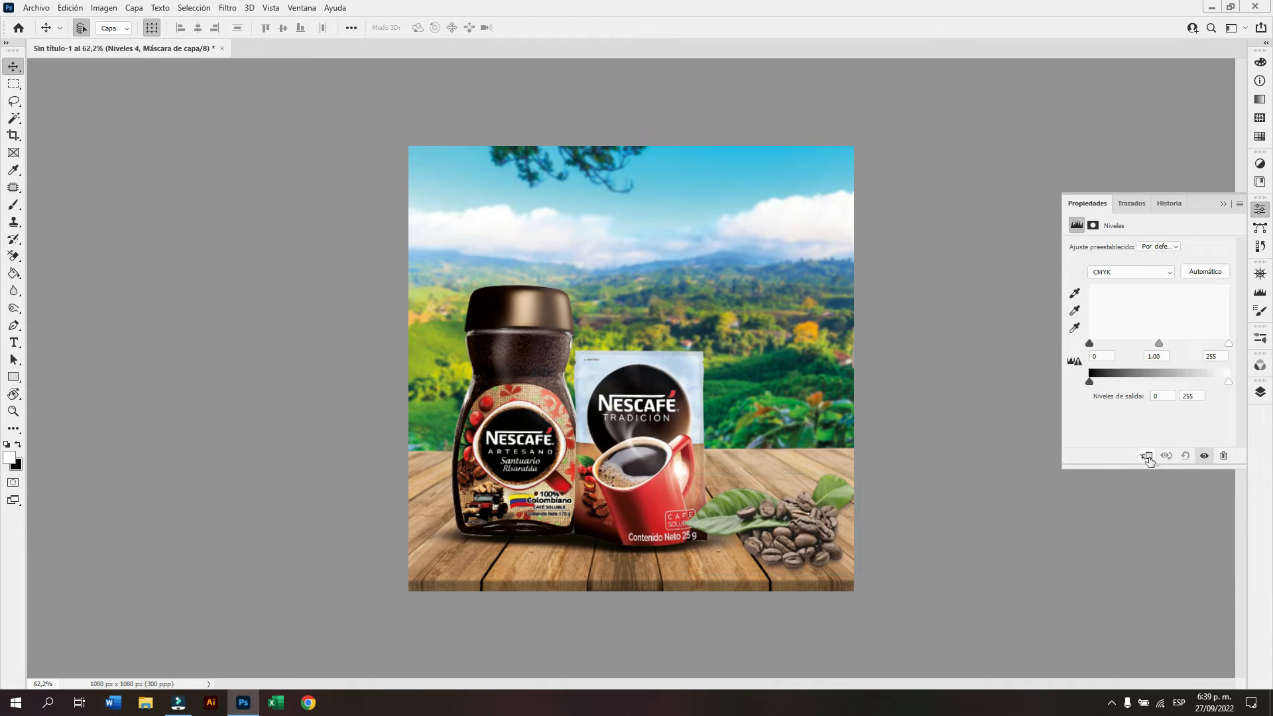
pyautogui.moveTo(1158, 350); pyautogui.dragTo(1184, 347)
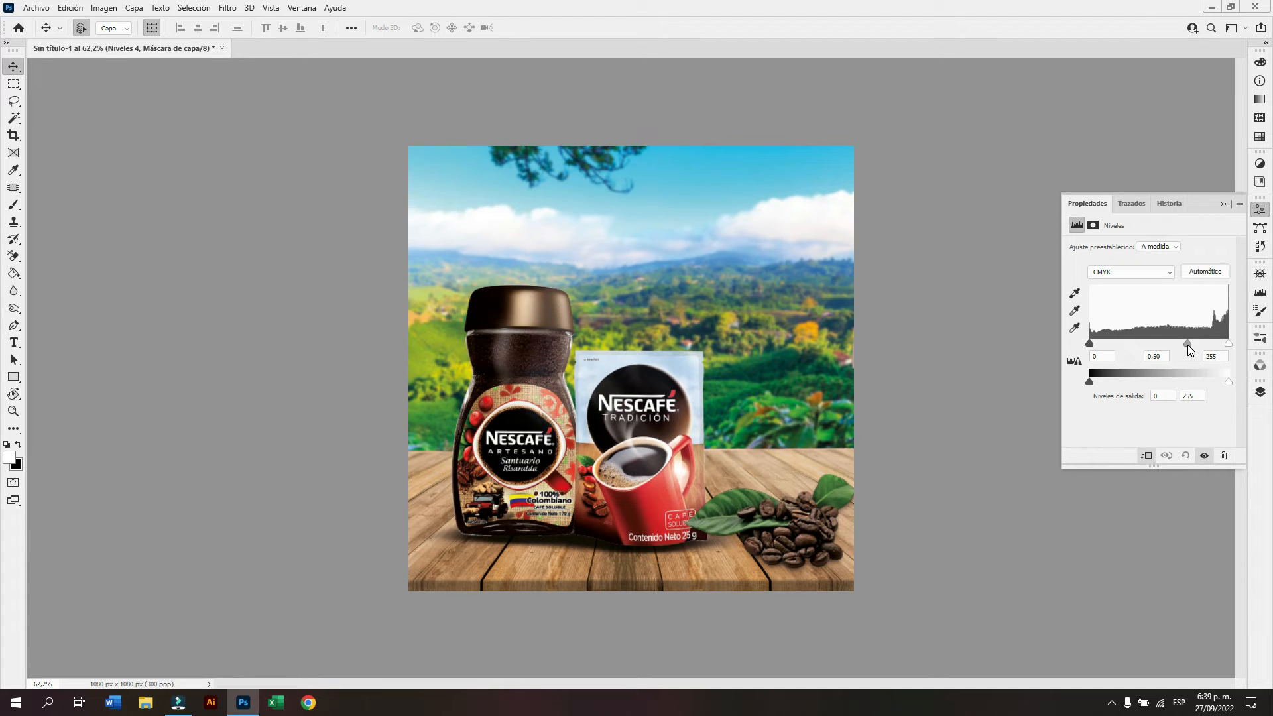
# Open the coffee beans layer's style settings and enable a drop shadow.
pyautogui.click(1260, 390)
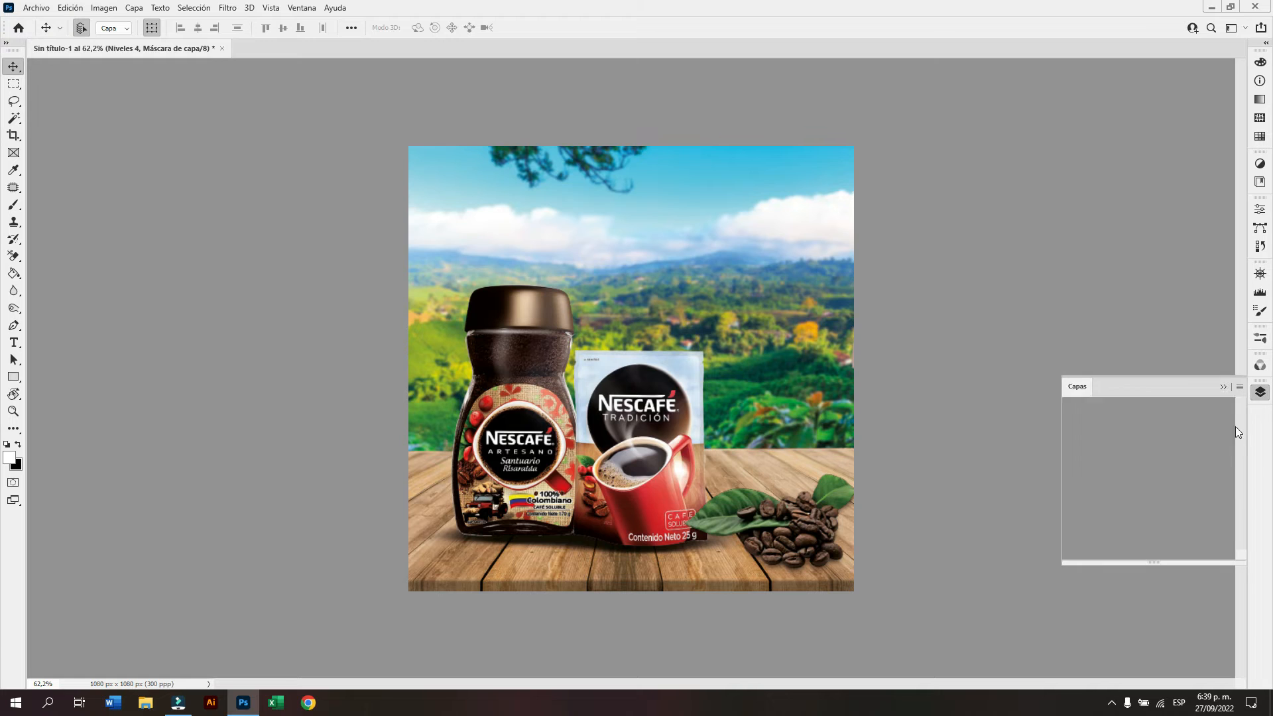
pyautogui.click(1202, 500)
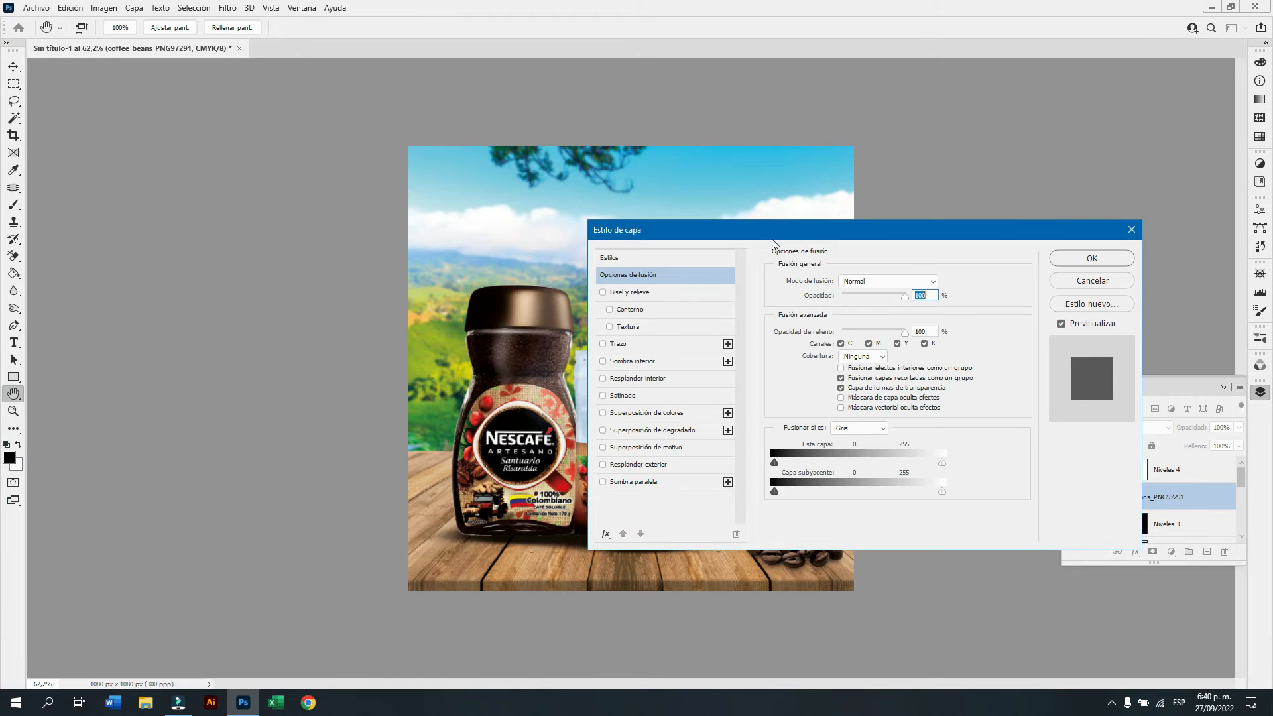
pyautogui.moveTo(784, 229); pyautogui.dragTo(894, 141)
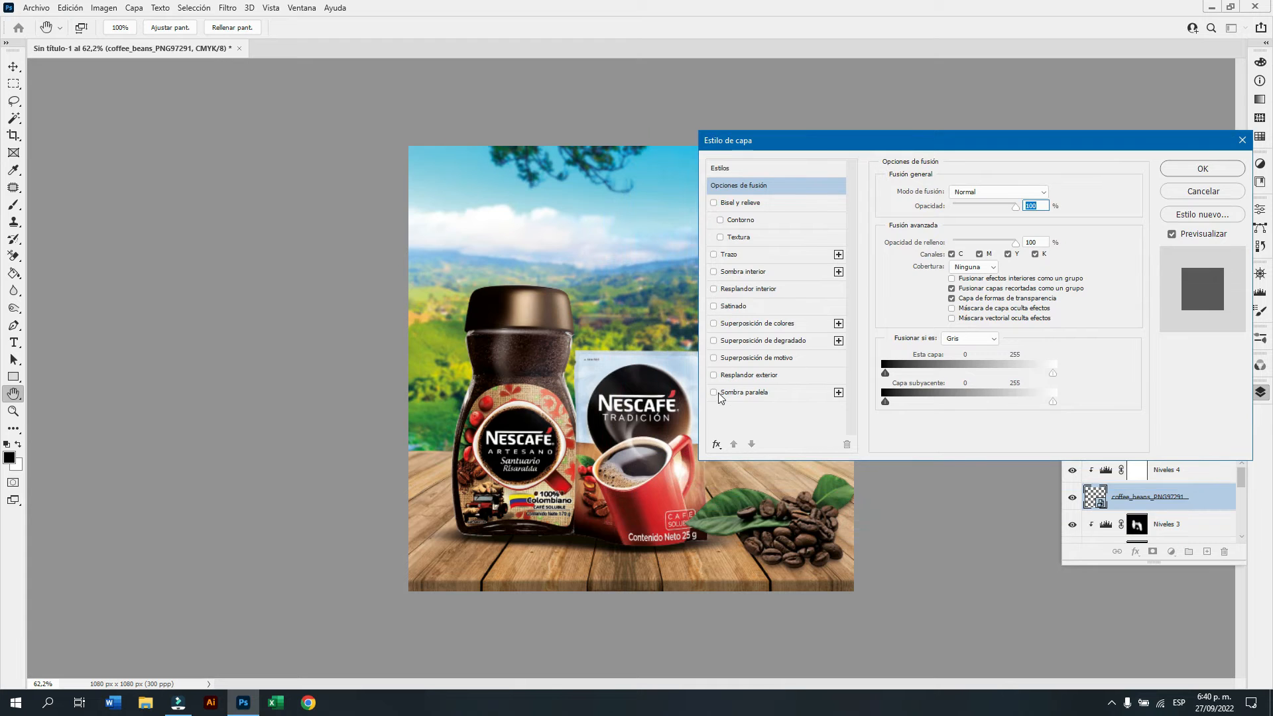
pyautogui.click(766, 394)
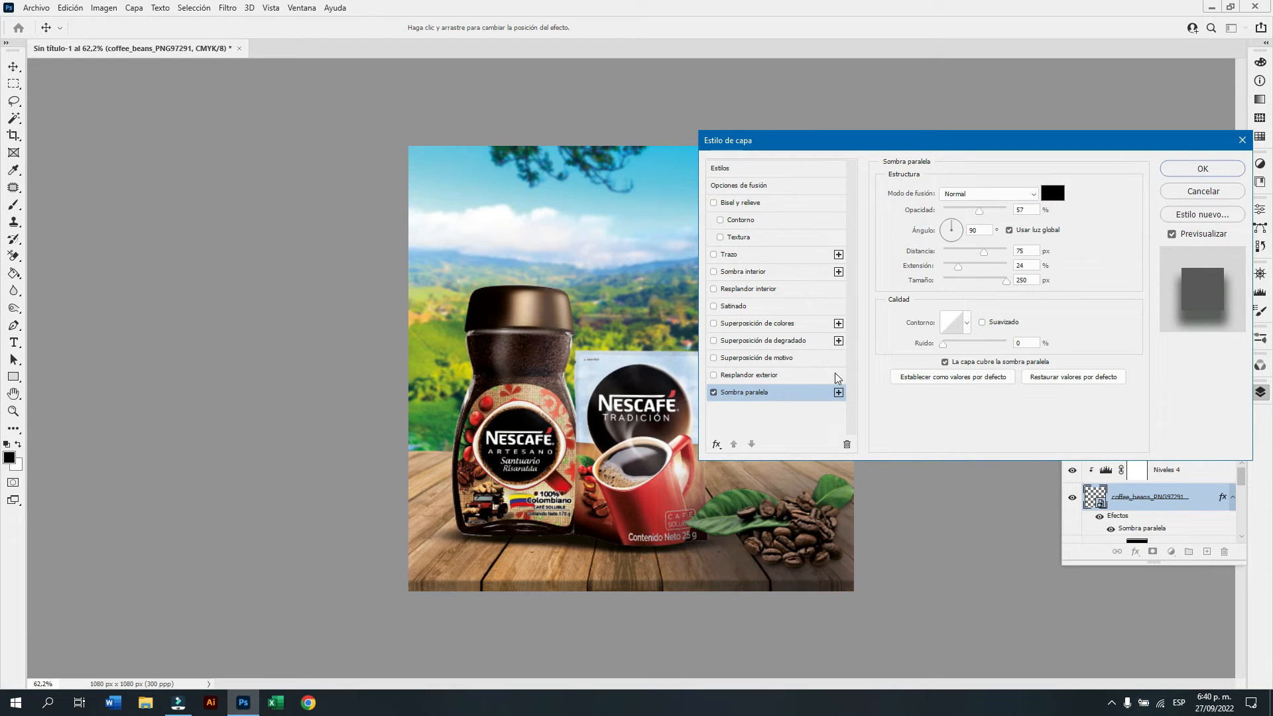
# Set the beans' drop shadow to 86% opacity, 58° angle, 21 px distance, 0% spread and 8 px size, and apply it.
pyautogui.moveTo(979, 212); pyautogui.dragTo(932, 285)
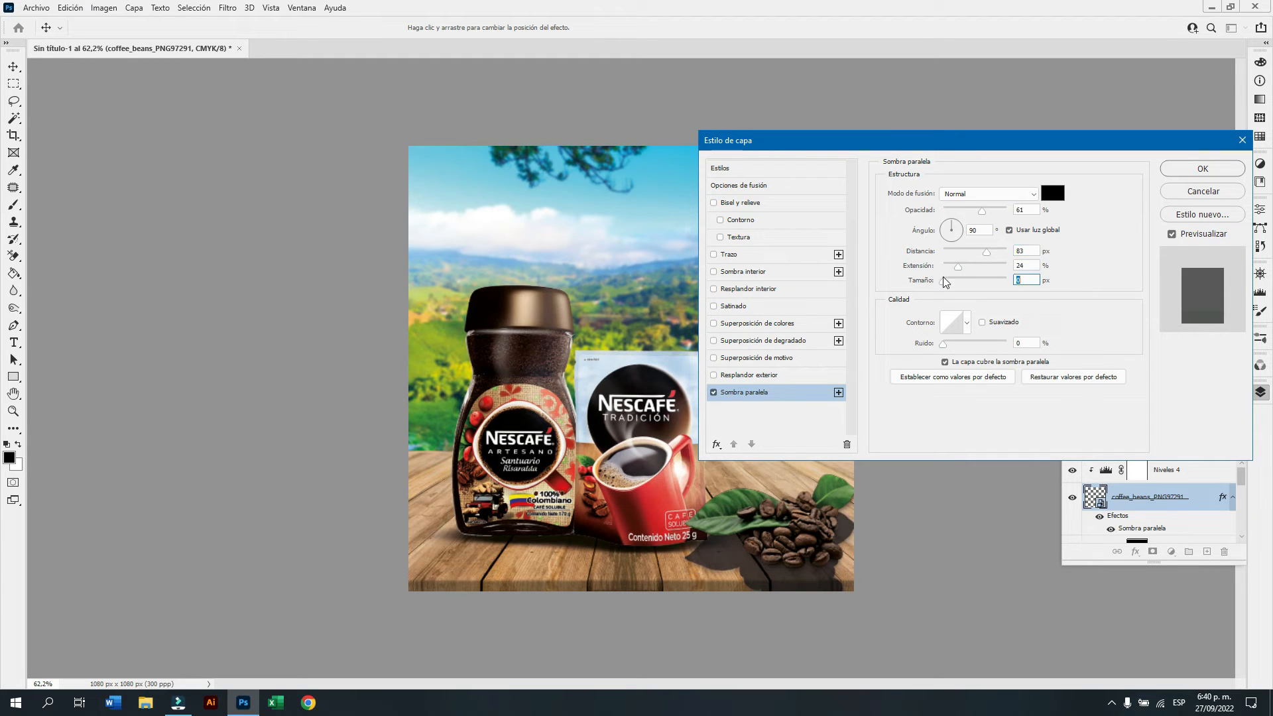
pyautogui.moveTo(982, 212)
pyautogui.mouseDown()
pyautogui.moveTo(998, 212)
pyautogui.moveTo(973, 210)
pyautogui.mouseUp()
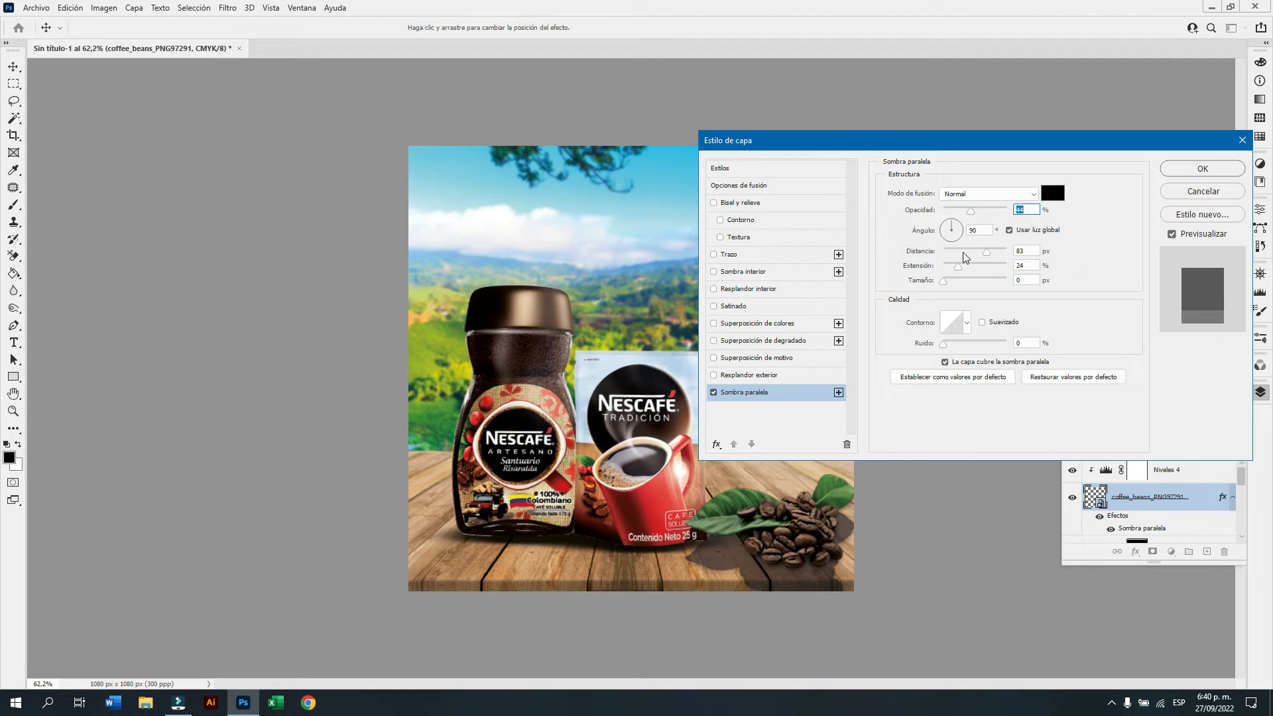
pyautogui.moveTo(949, 282); pyautogui.dragTo(953, 254)
pyautogui.moveTo(763, 549)
pyautogui.mouseDown()
pyautogui.moveTo(738, 556)
pyautogui.moveTo(753, 557)
pyautogui.mouseUp()
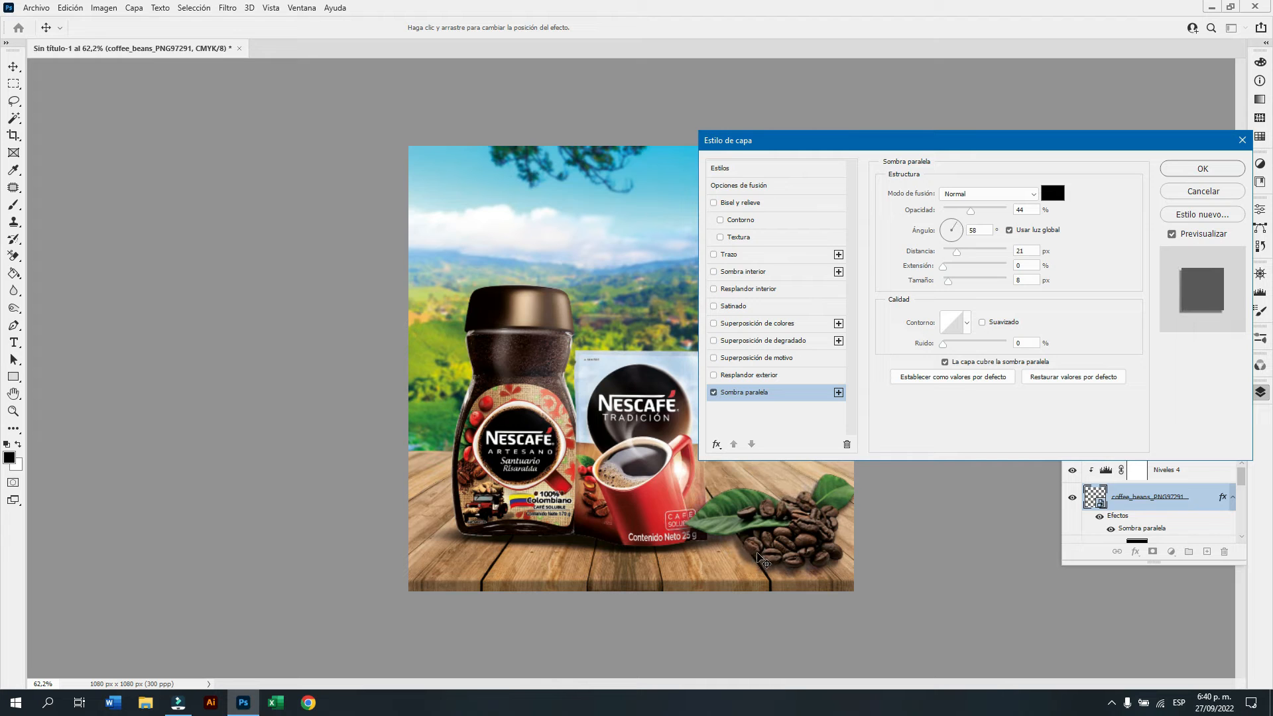
pyautogui.click(985, 212)
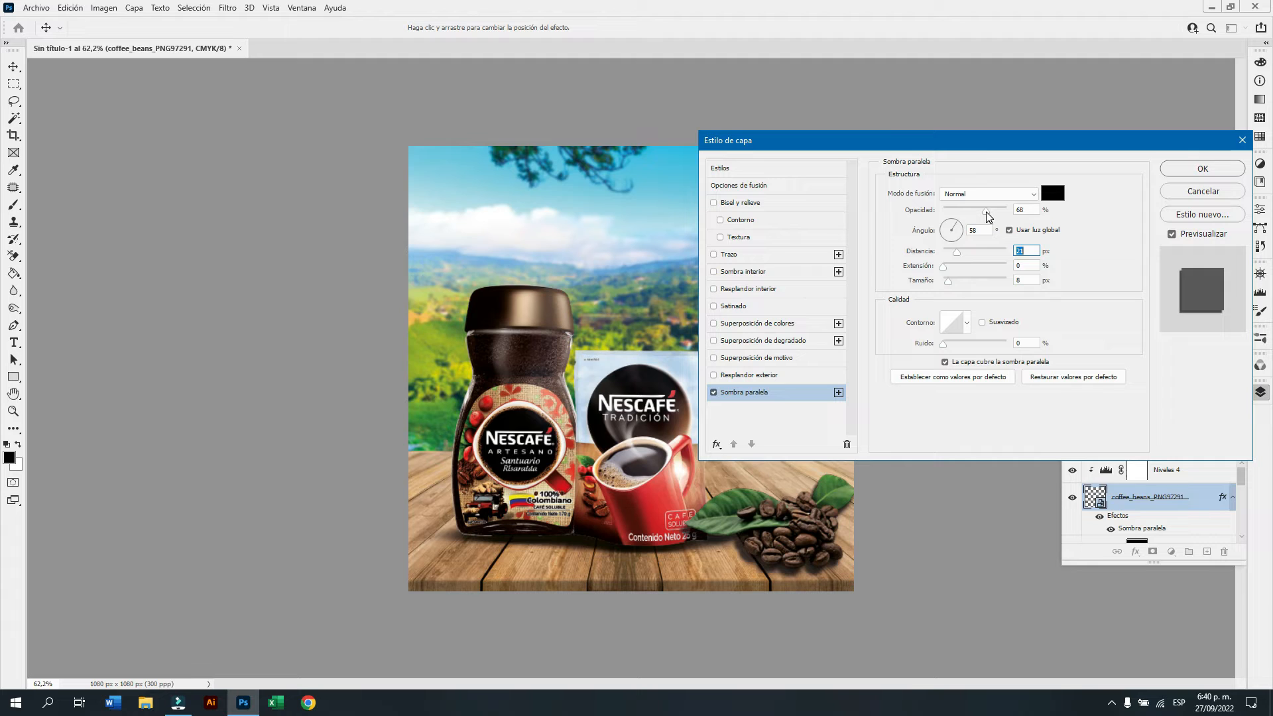
pyautogui.moveTo(984, 212); pyautogui.dragTo(997, 212)
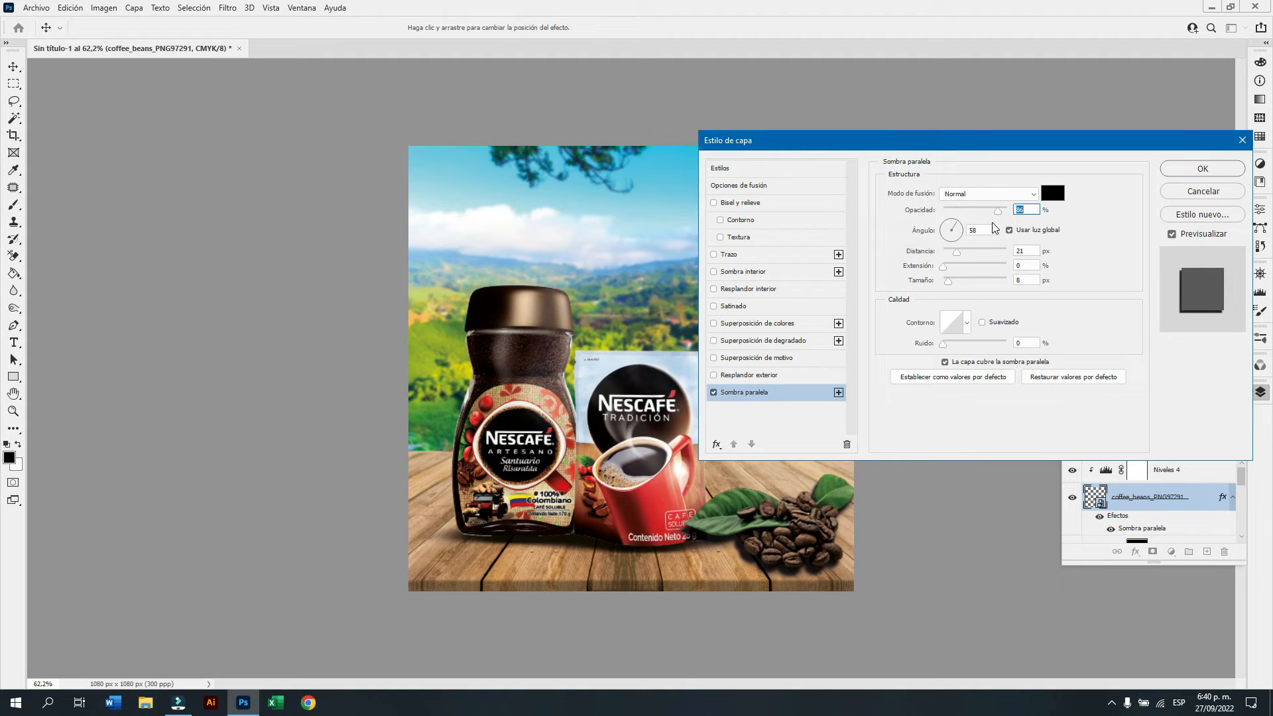
pyautogui.click(1172, 173)
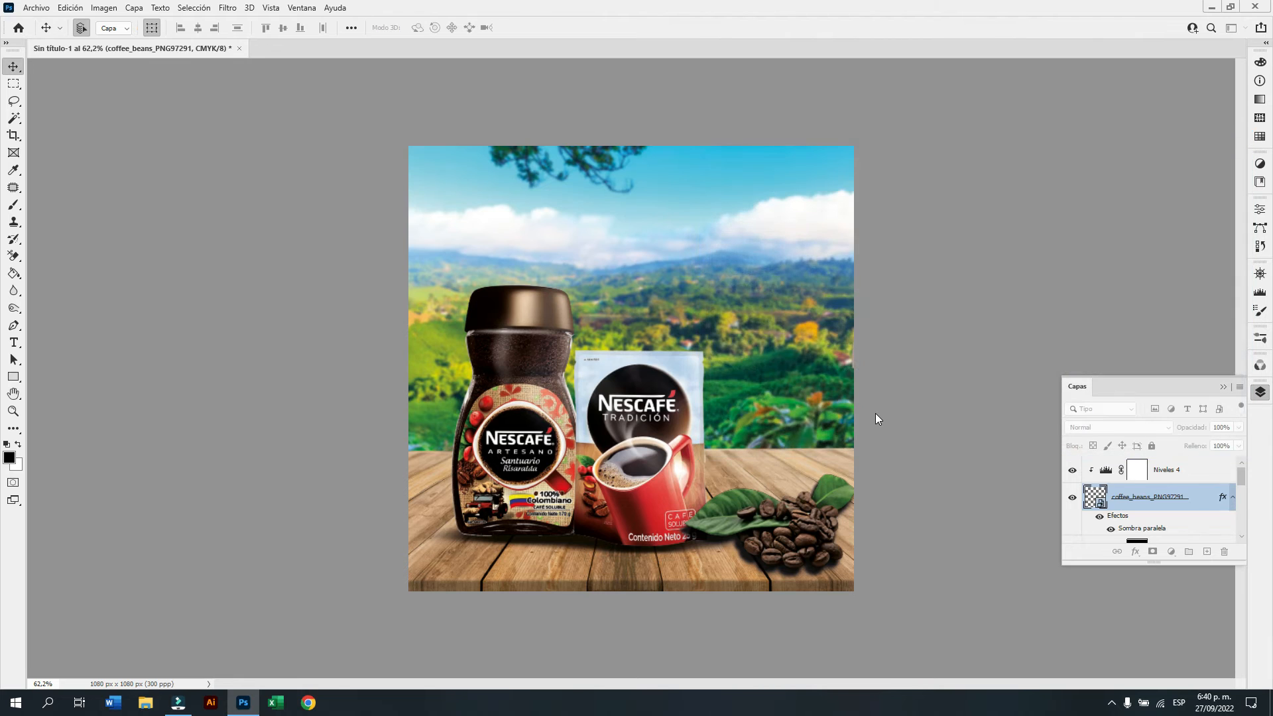
# Edit the coffee beans' drop shadow to lower its opacity to 76% and apply it.
pyautogui.click(829, 570)
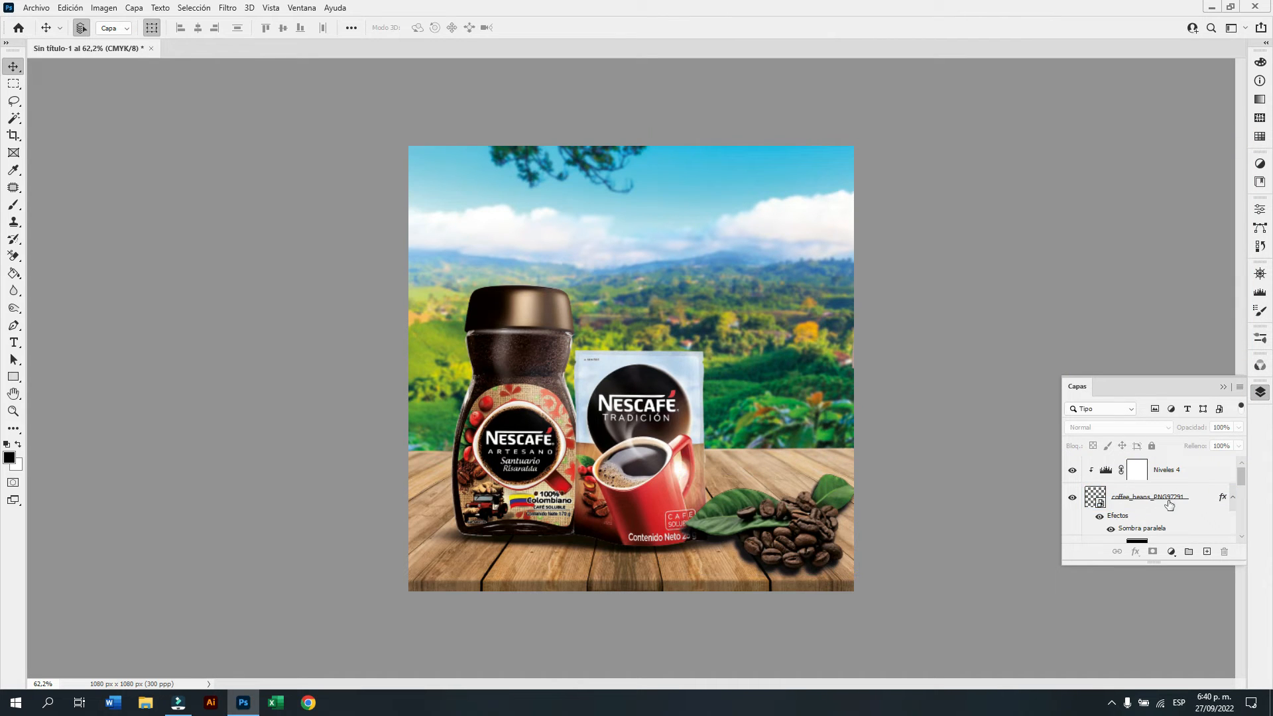
pyautogui.click(1157, 532)
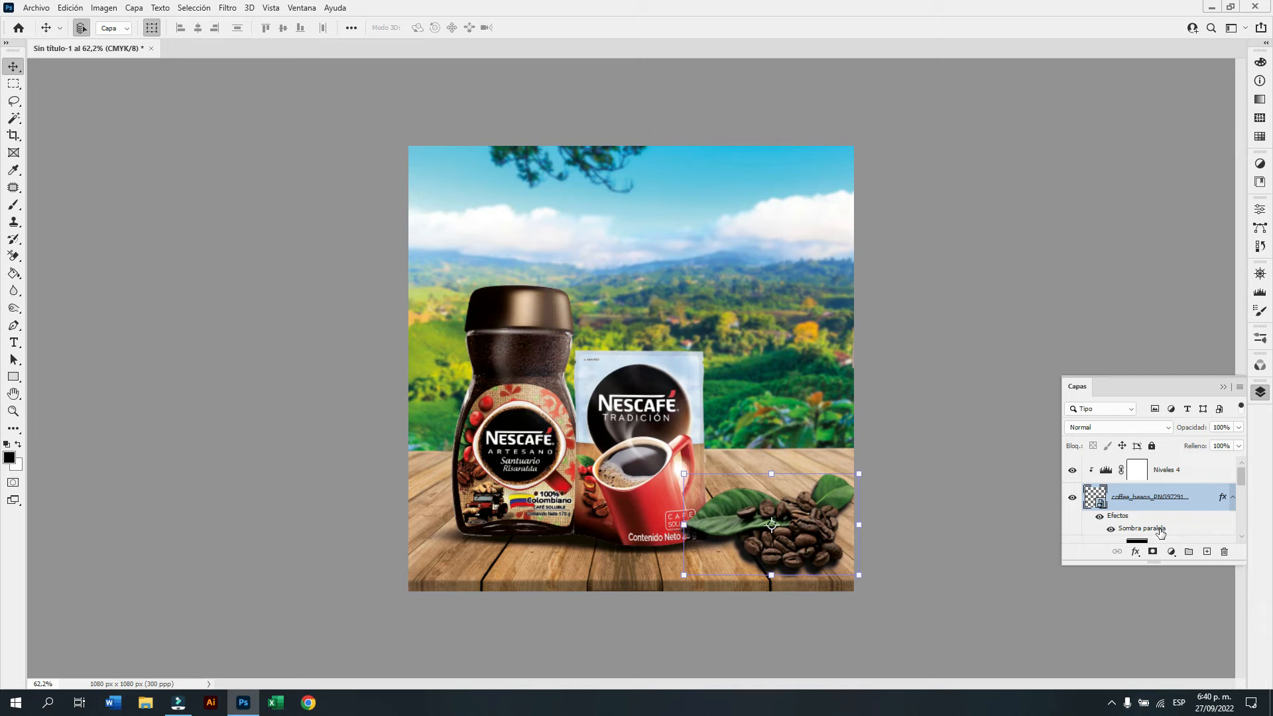
pyautogui.doubleClick(1141, 528)
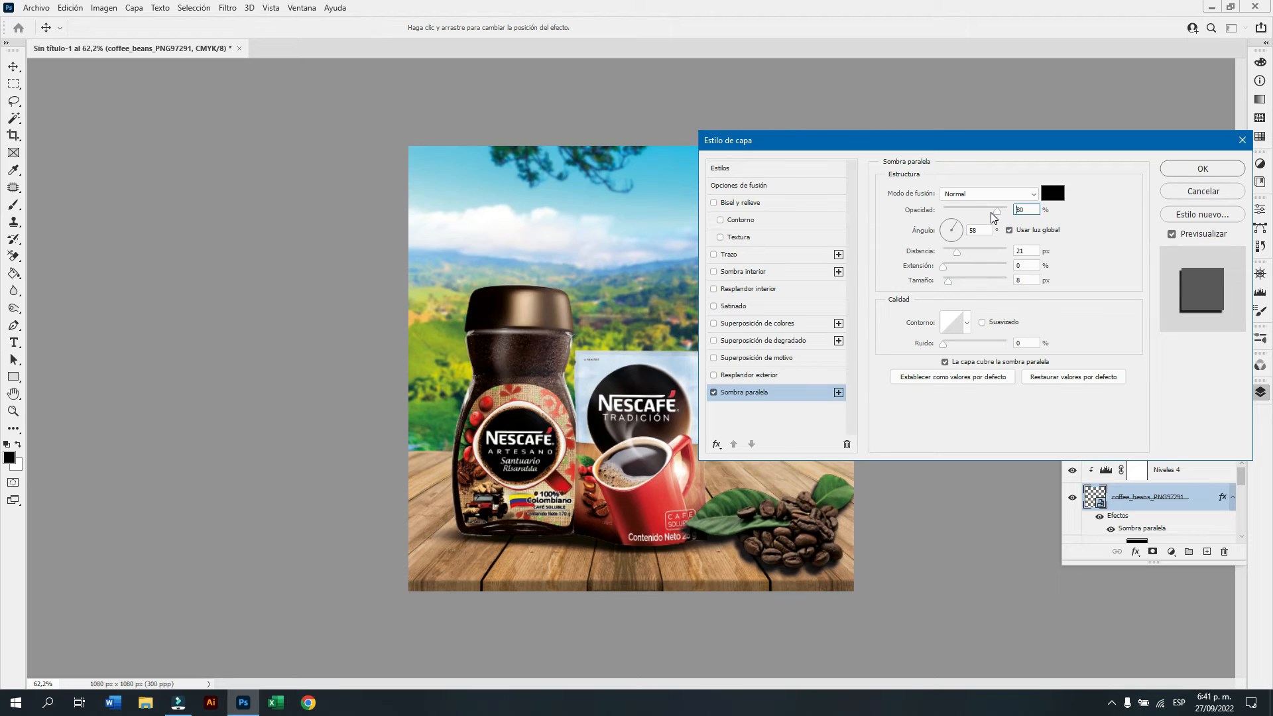
pyautogui.moveTo(989, 218); pyautogui.dragTo(986, 218)
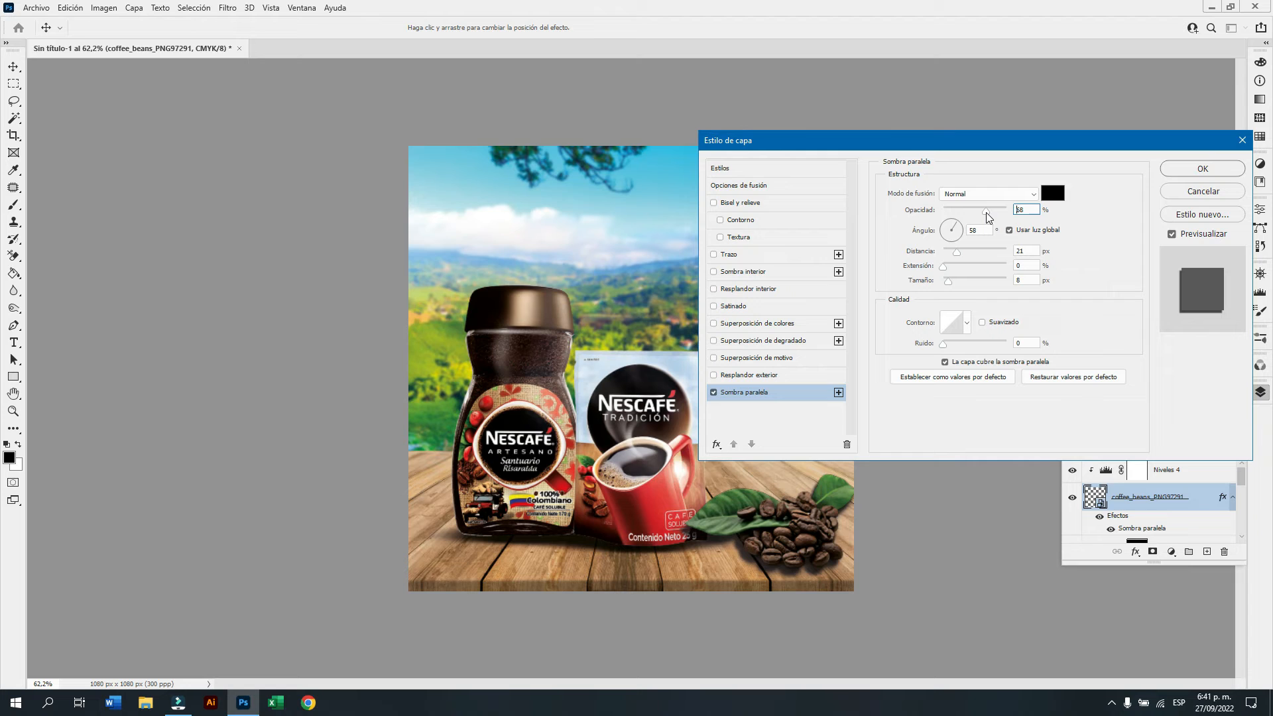
pyautogui.click(986, 216)
pyautogui.moveTo(980, 217); pyautogui.dragTo(997, 217)
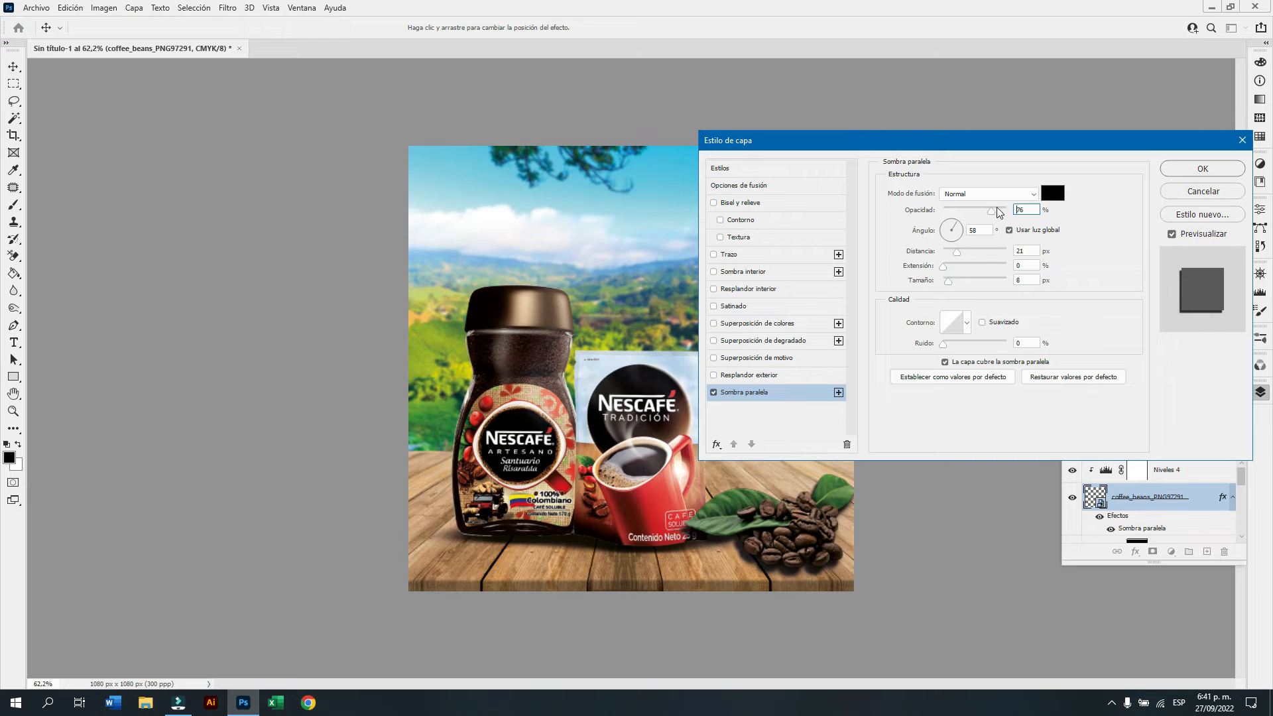
pyautogui.click(1179, 167)
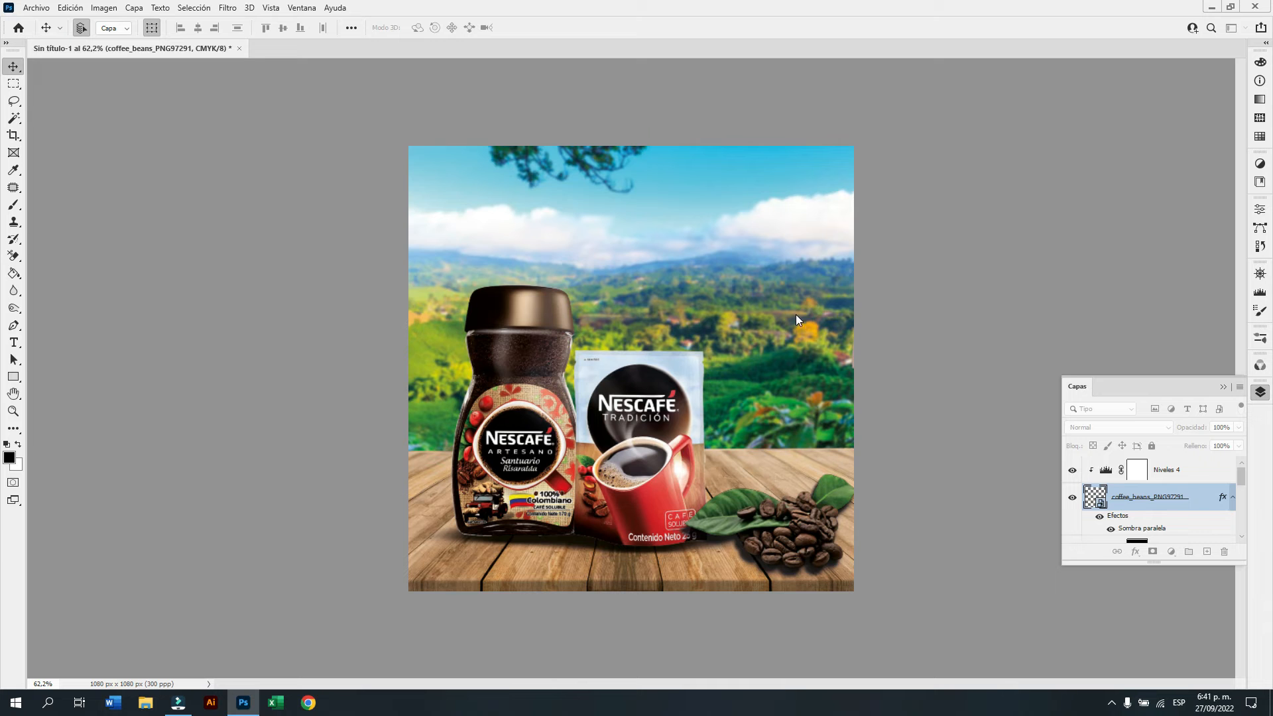
pyautogui.click(786, 323)
pyautogui.press('z')
pyautogui.click(789, 322)
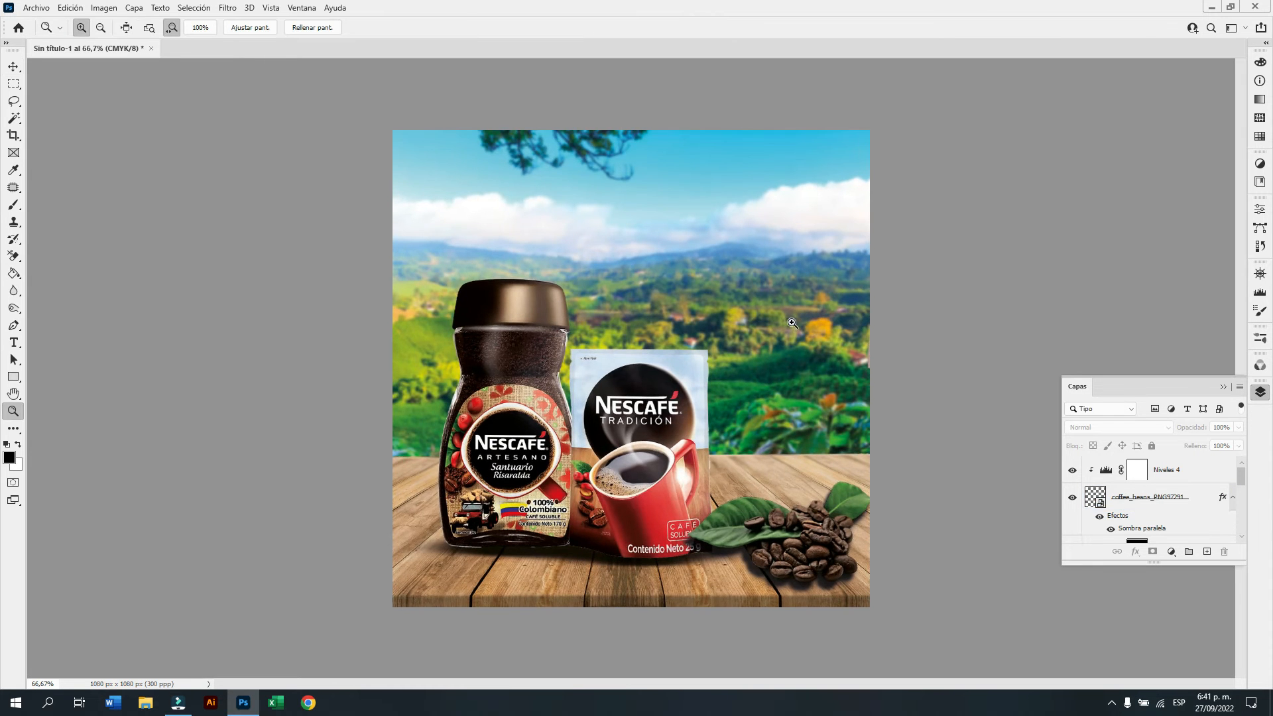
pyautogui.click(794, 322)
pyautogui.moveTo(796, 321); pyautogui.dragTo(766, 355)
pyautogui.press('z')
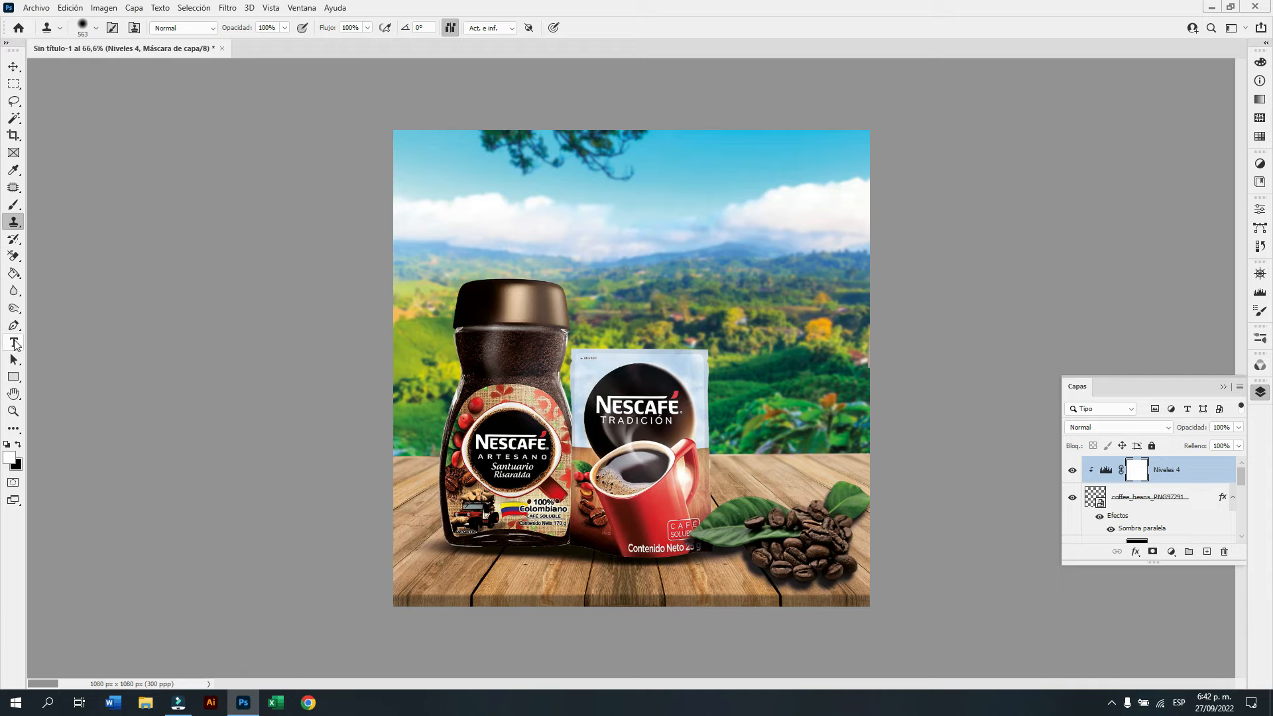
# Add the text "NUEVO EMPAQUE" in 18 pt Futura Bold across the sky above the jar.
pyautogui.click(13, 342)
pyautogui.click(502, 248)
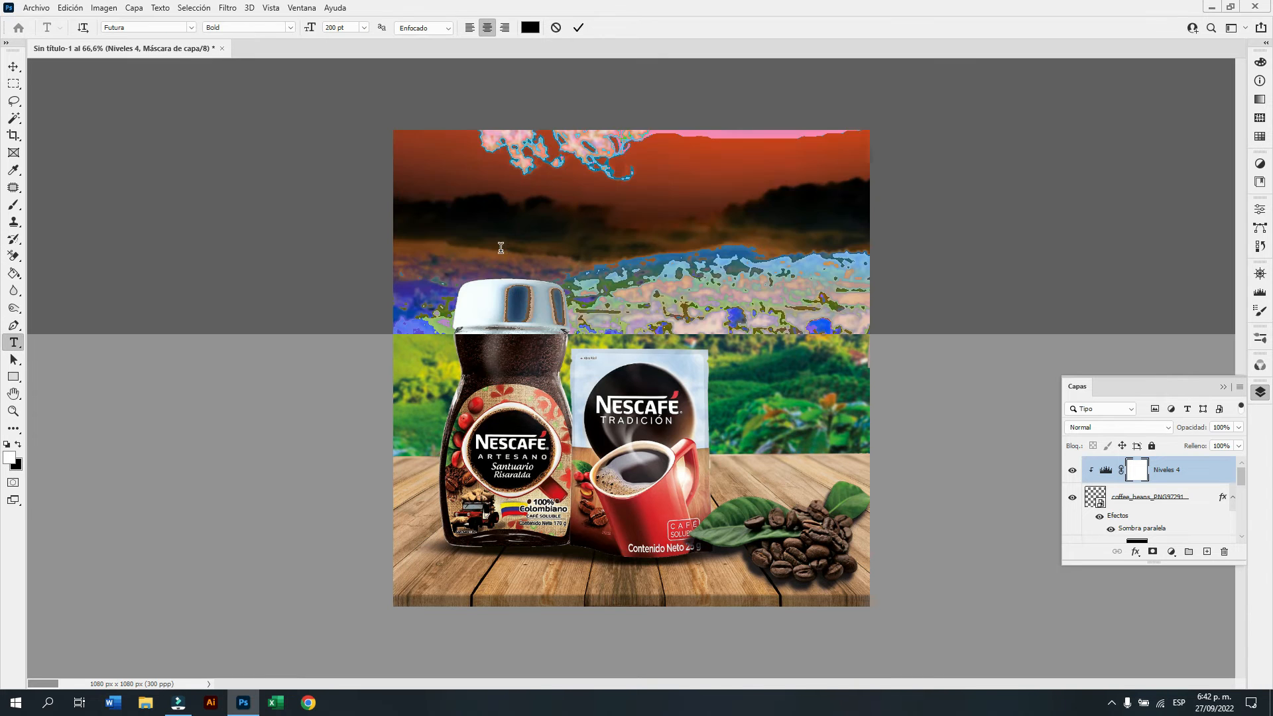
pyautogui.click(363, 28)
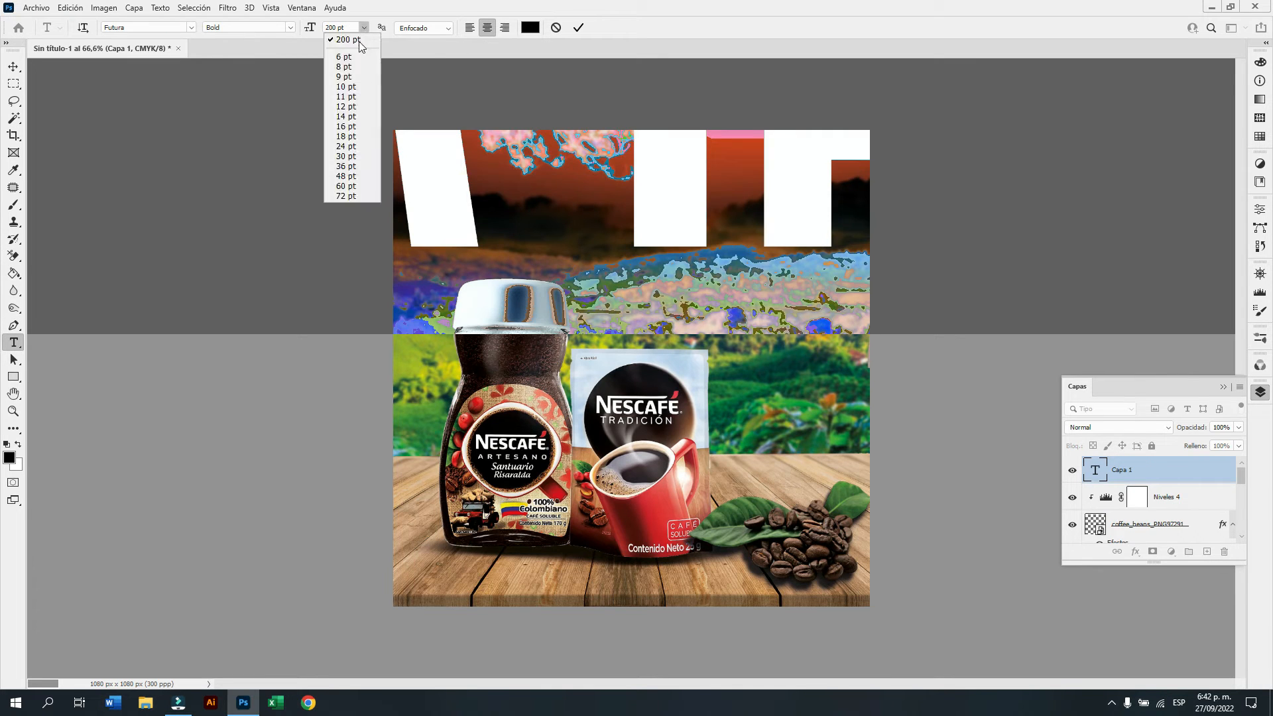
pyautogui.click(347, 137)
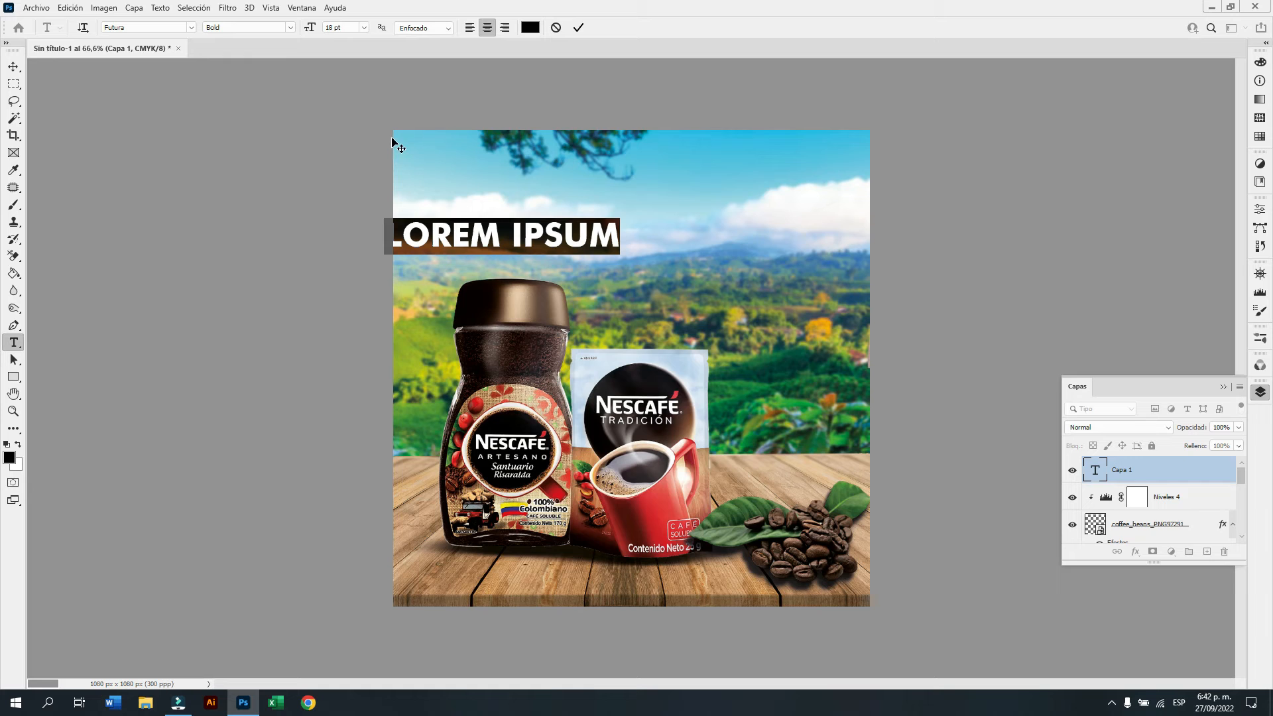
pyautogui.write('NUEVO')
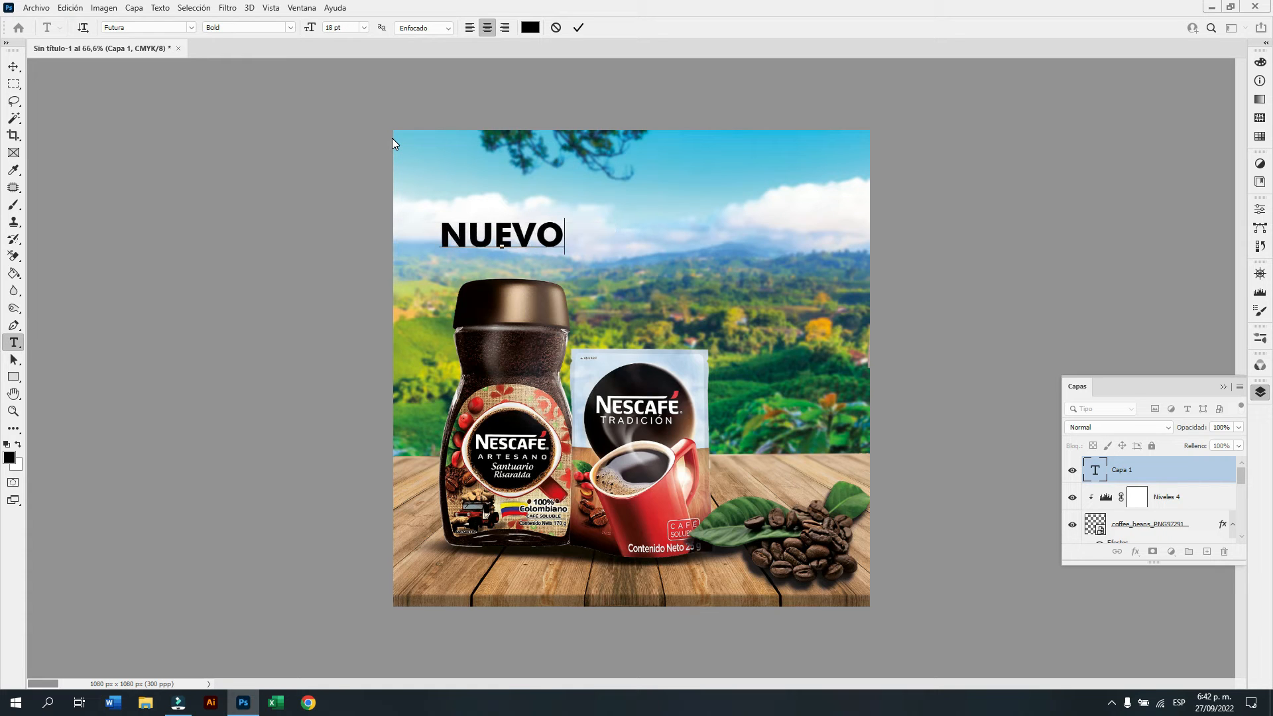
pyautogui.write(' EM')
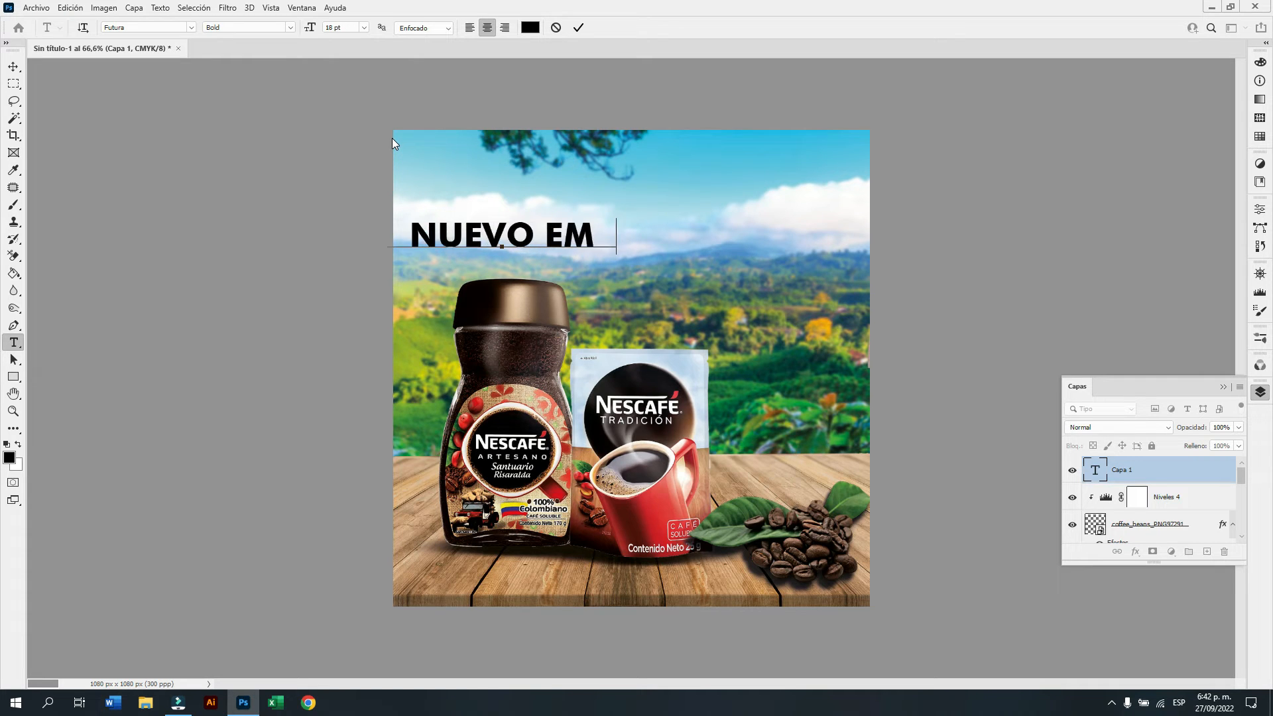
pyautogui.write('PAQUE')
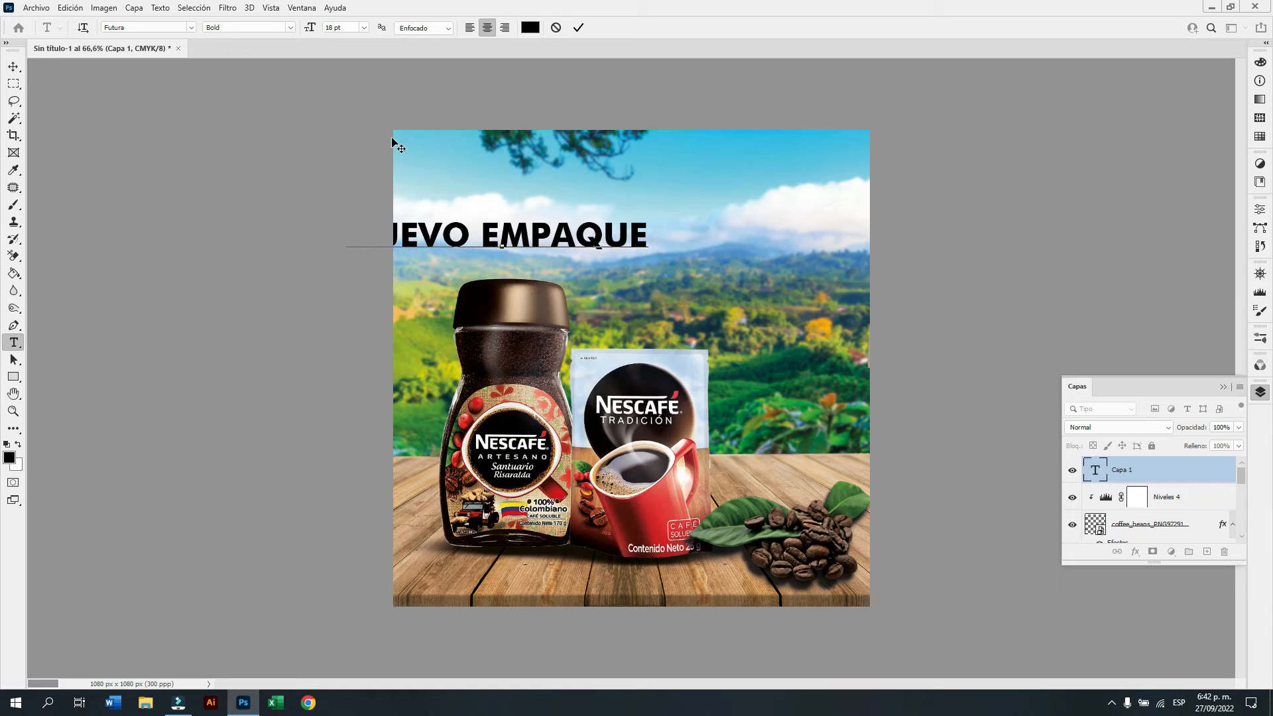
# Move the headline toward the right part of the sky and shorten it to "NUEVO".
pyautogui.click(14, 67)
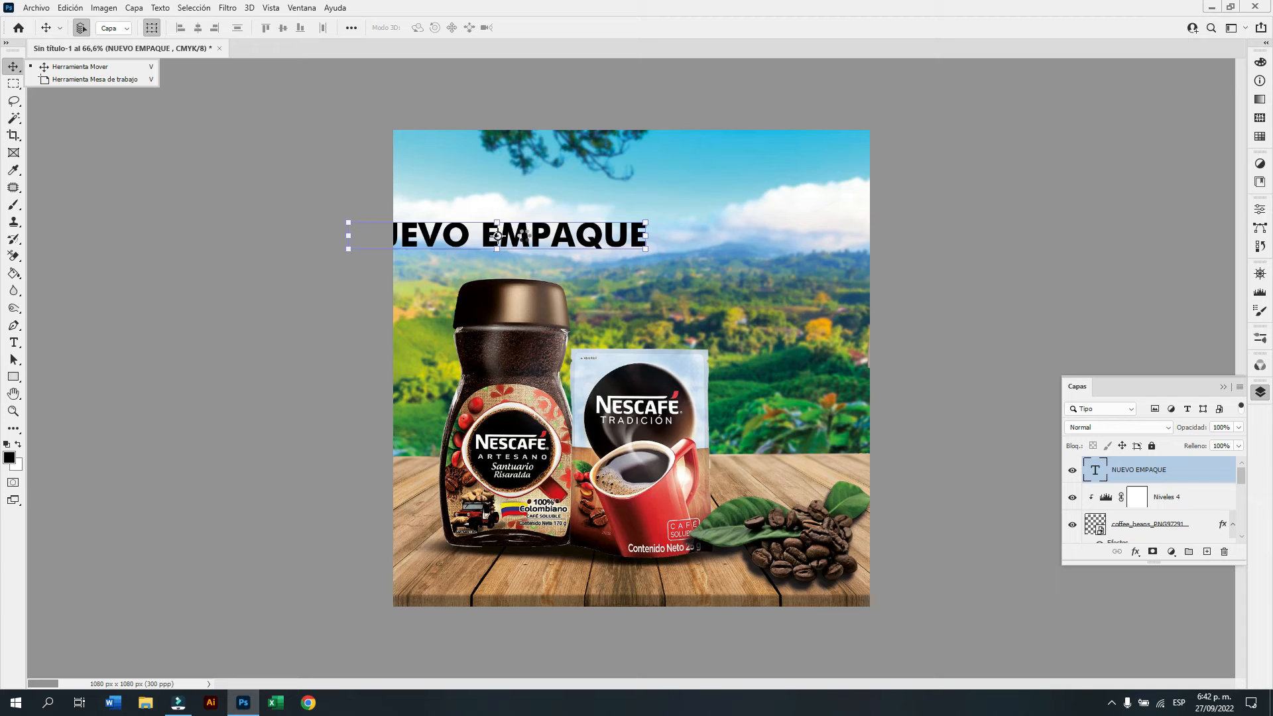
pyautogui.moveTo(534, 236); pyautogui.dragTo(778, 221)
pyautogui.doubleClick(634, 216)
pyautogui.press('BackSpace')
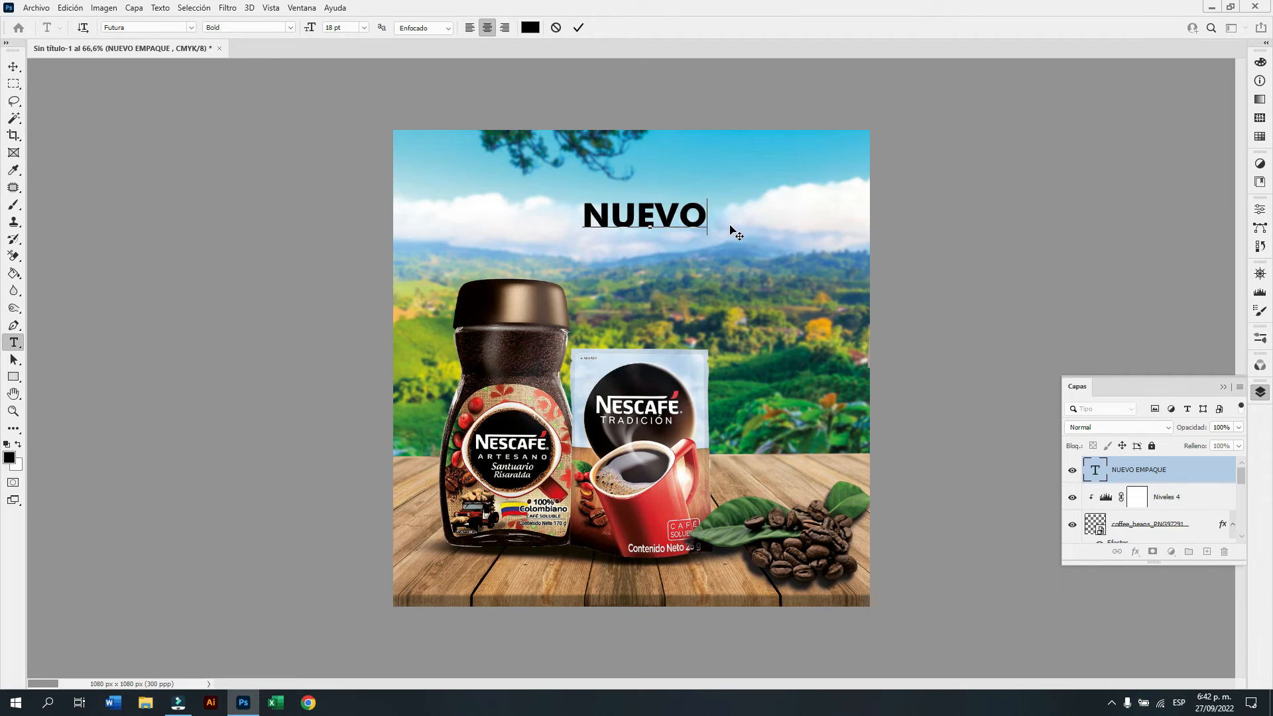
# Choose the Regular font style for the NUEVO text and colour it yellow (#eaed12).
pyautogui.moveTo(707, 217); pyautogui.dragTo(582, 214)
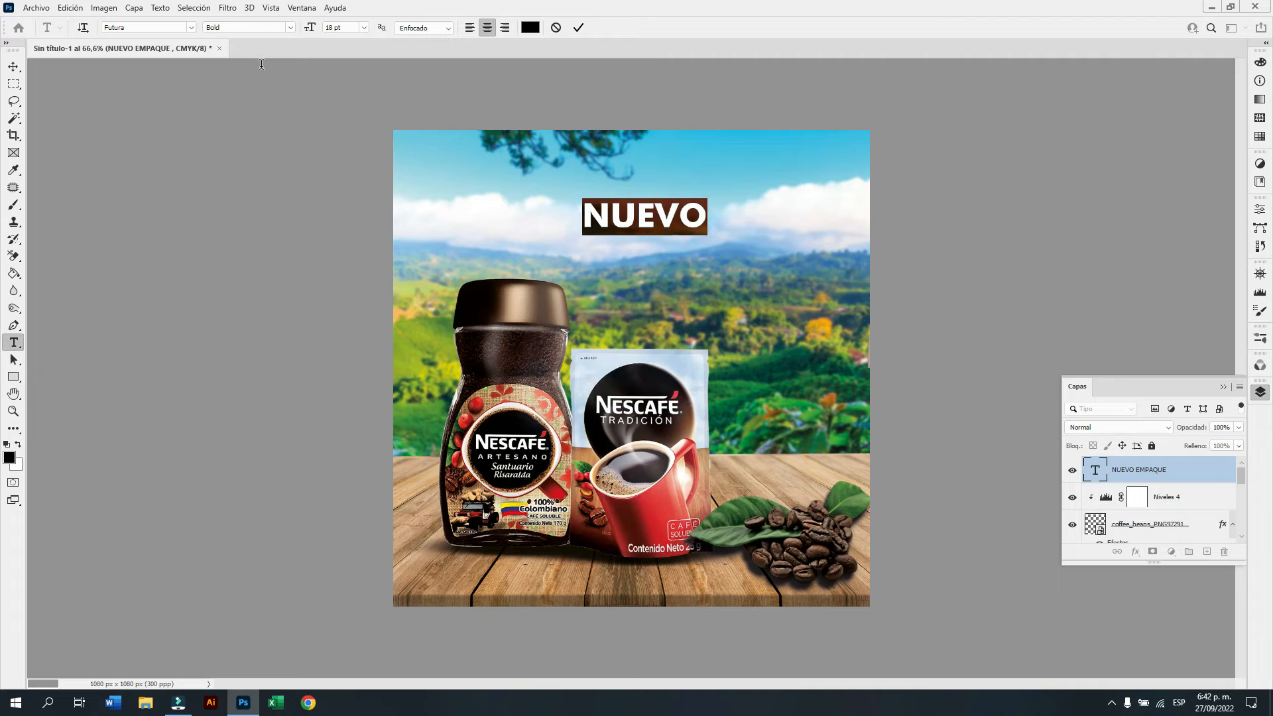
pyautogui.click(291, 26)
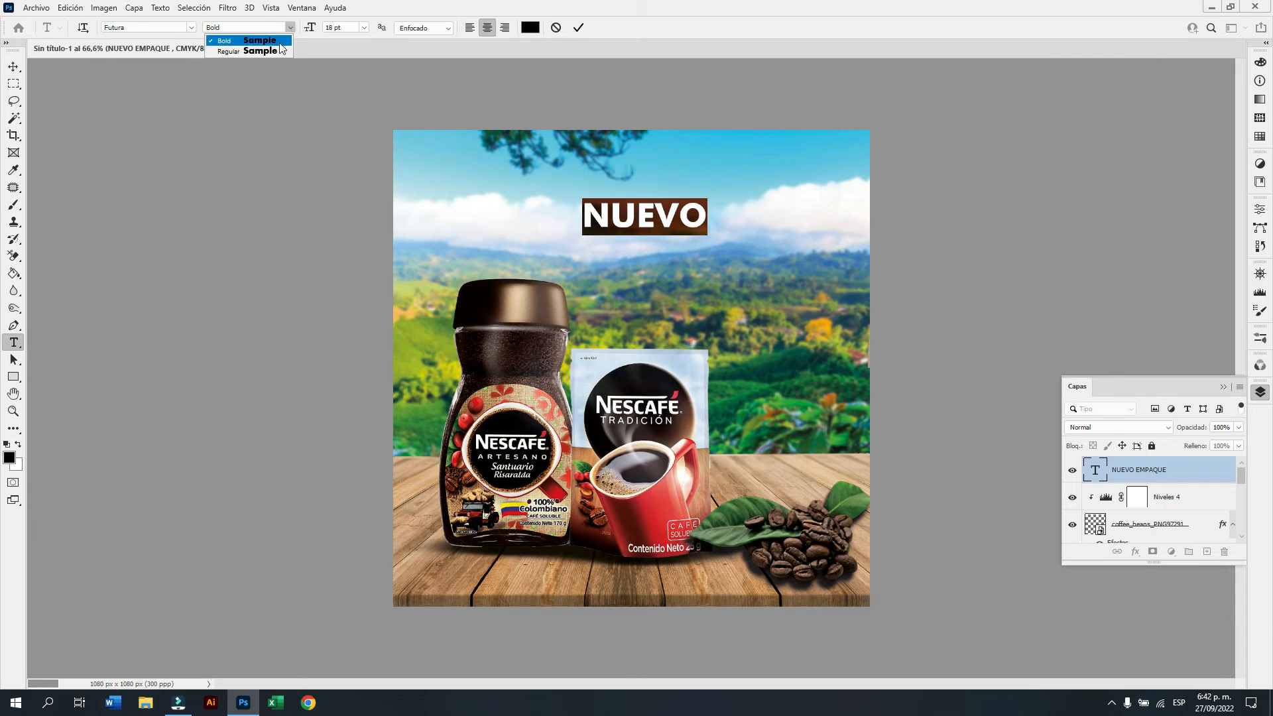
pyautogui.click(272, 53)
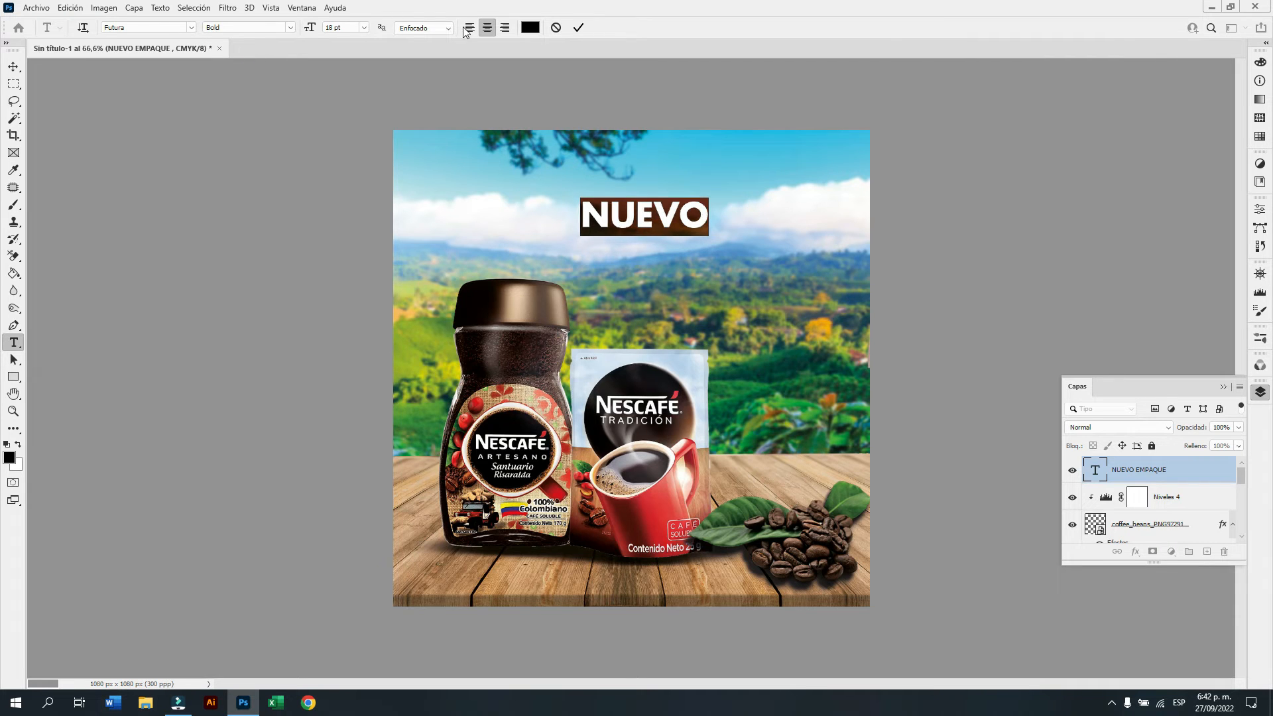
pyautogui.click(538, 27)
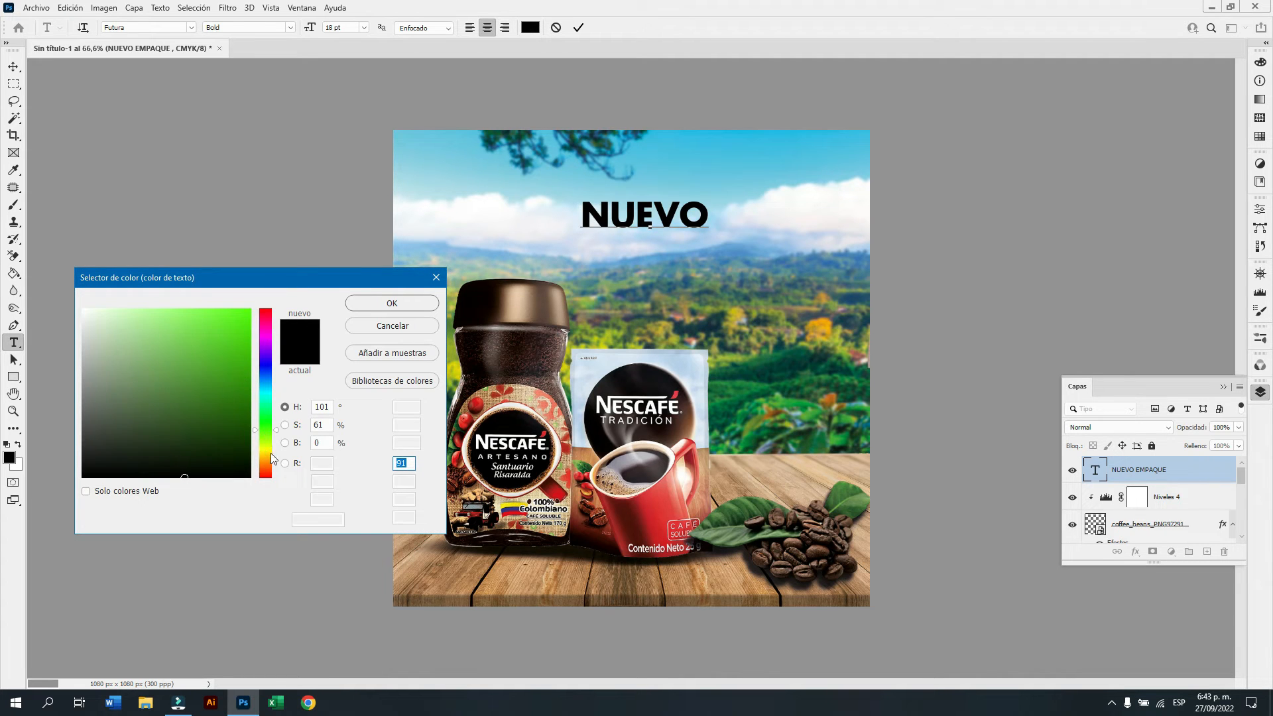
pyautogui.click(269, 448)
pyautogui.click(241, 315)
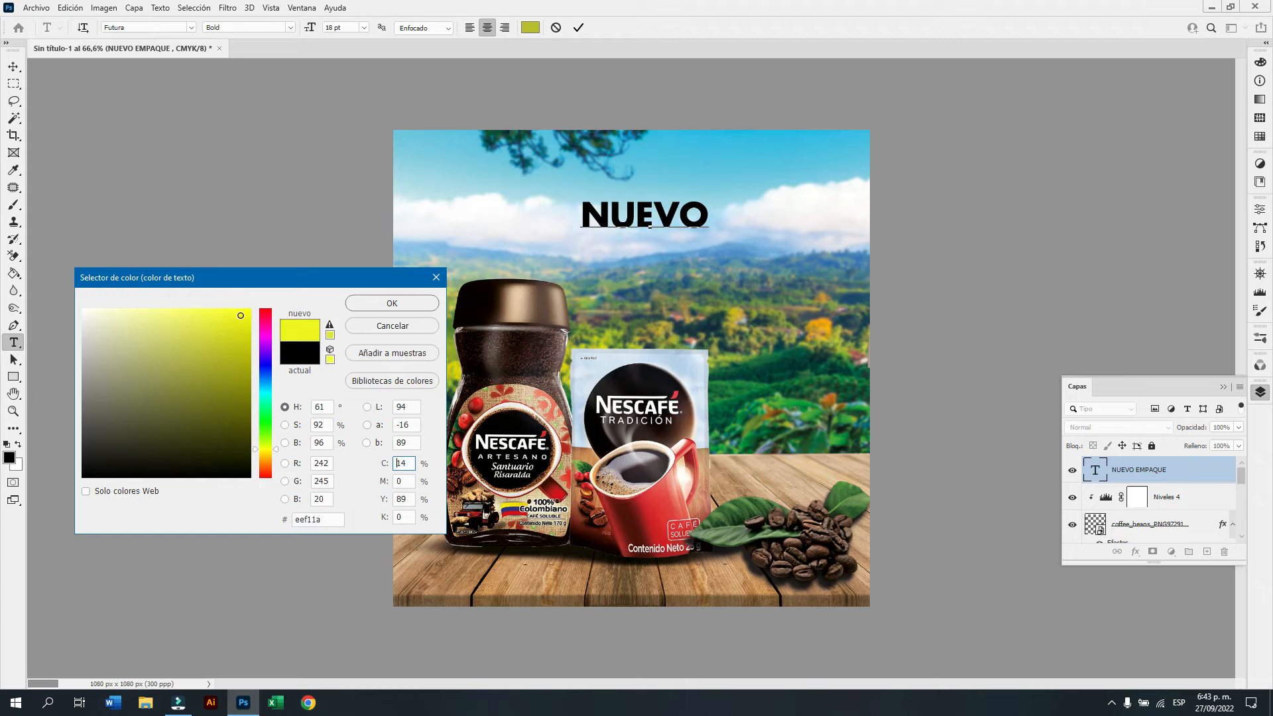
pyautogui.moveTo(241, 316); pyautogui.dragTo(238, 320)
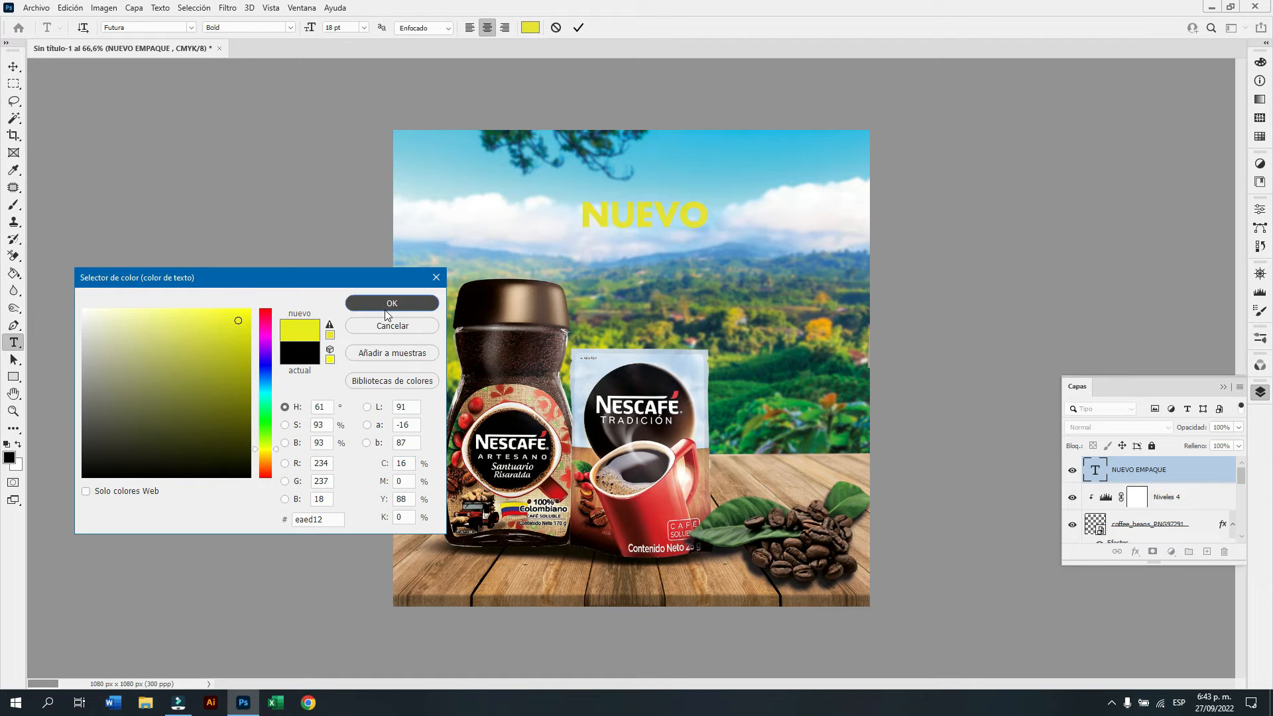
pyautogui.click(389, 304)
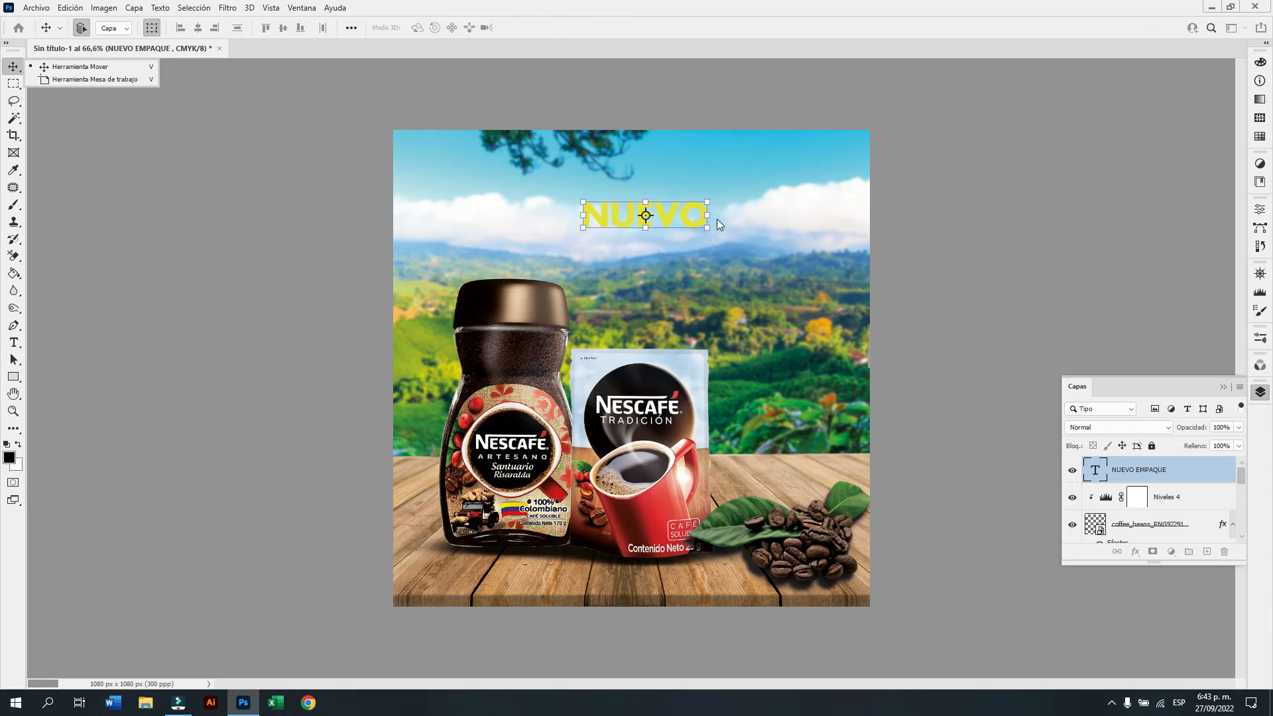
# Enlarge the NUEVO text and place it in the upper-right sky of the advertisement, applying the transformation.
pyautogui.click(709, 228)
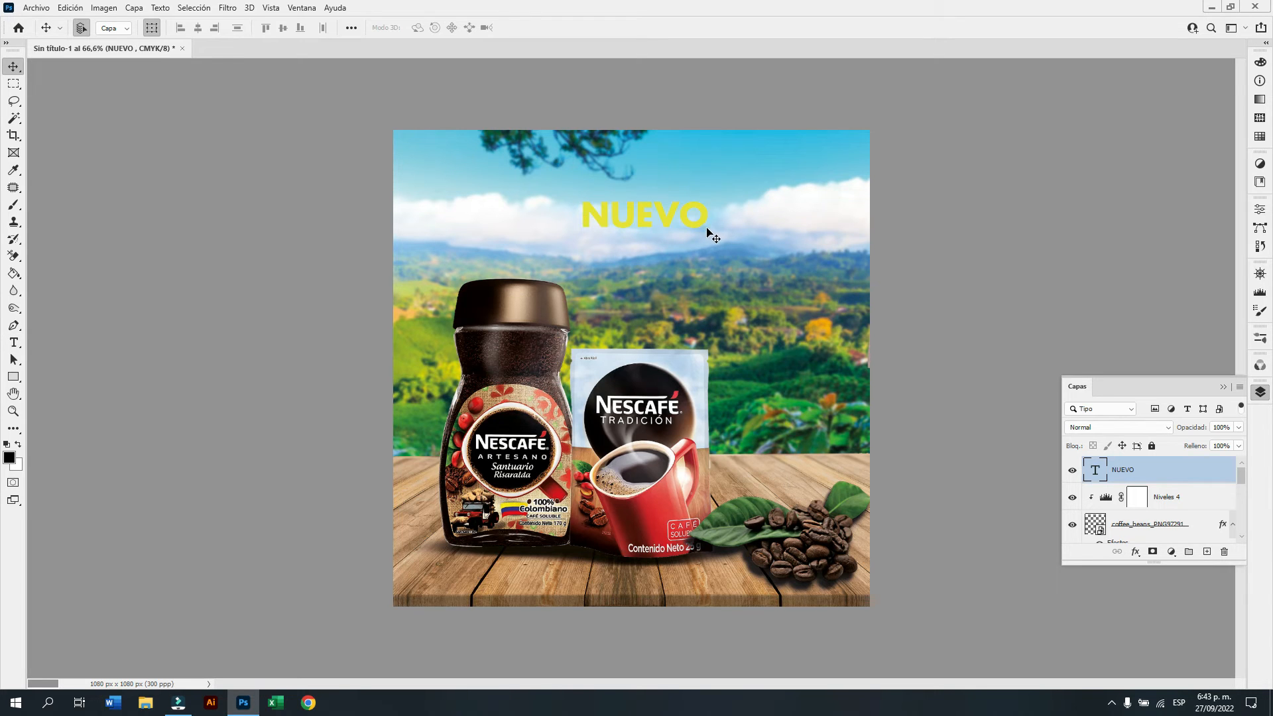
pyautogui.click(701, 220)
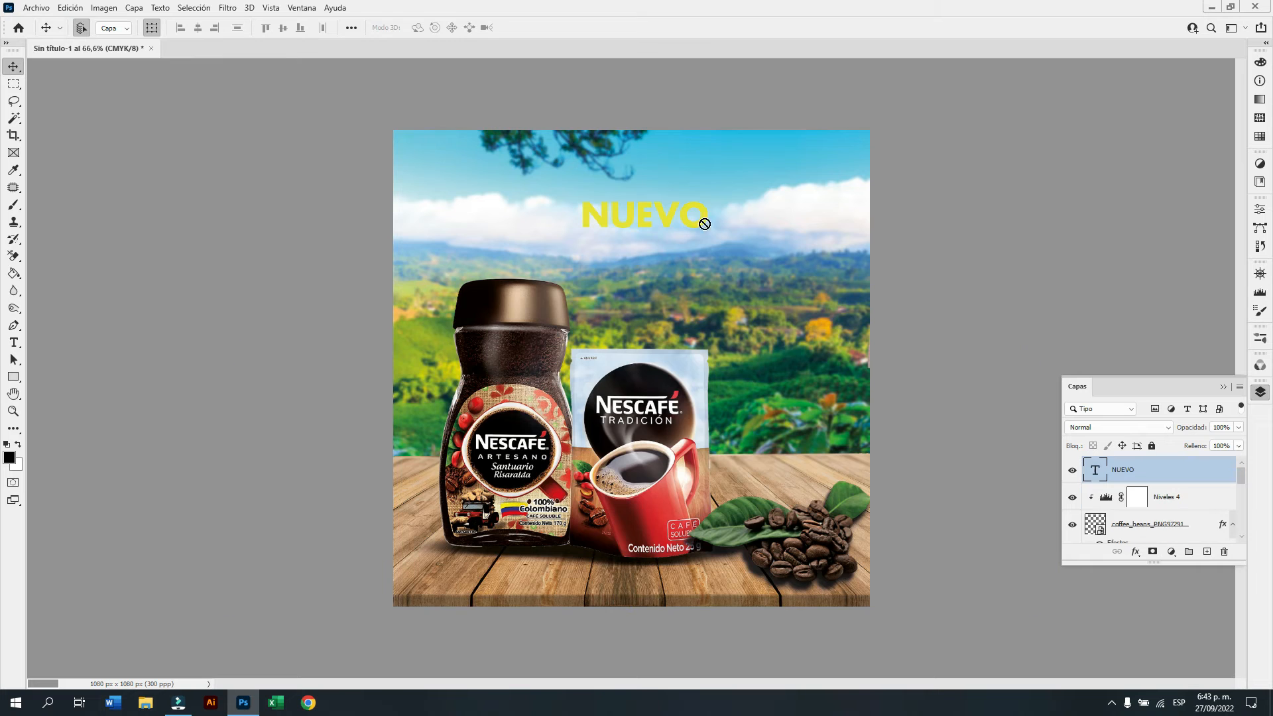
pyautogui.moveTo(706, 228); pyautogui.dragTo(650, 217)
pyautogui.moveTo(719, 236); pyautogui.dragTo(773, 193)
pyautogui.click(723, 28)
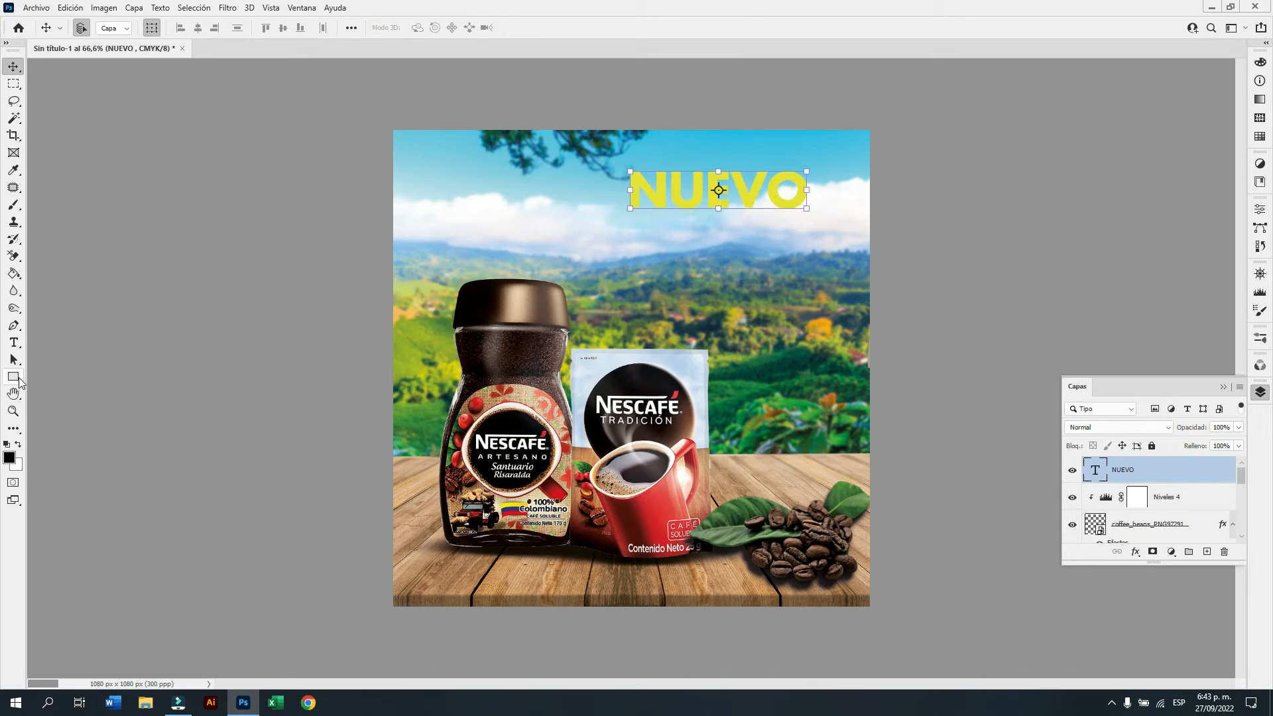
# Draw a rectangle about 423 x 106 px covering the NUEVO text.
pyautogui.click(14, 377)
pyautogui.moveTo(625, 166)
pyautogui.mouseDown()
pyautogui.moveTo(709, 205)
pyautogui.moveTo(810, 214)
pyautogui.mouseUp()
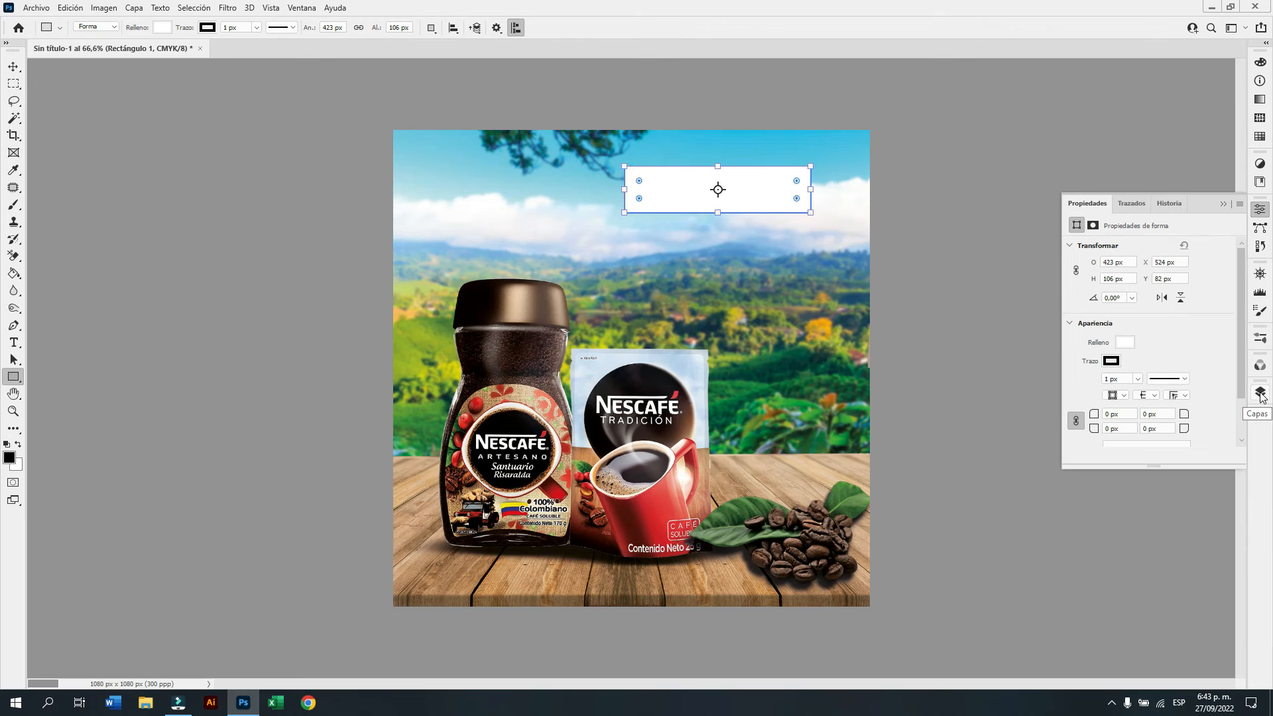
# Change the rectangle's fill to black using the recently used colours.
pyautogui.click(1112, 362)
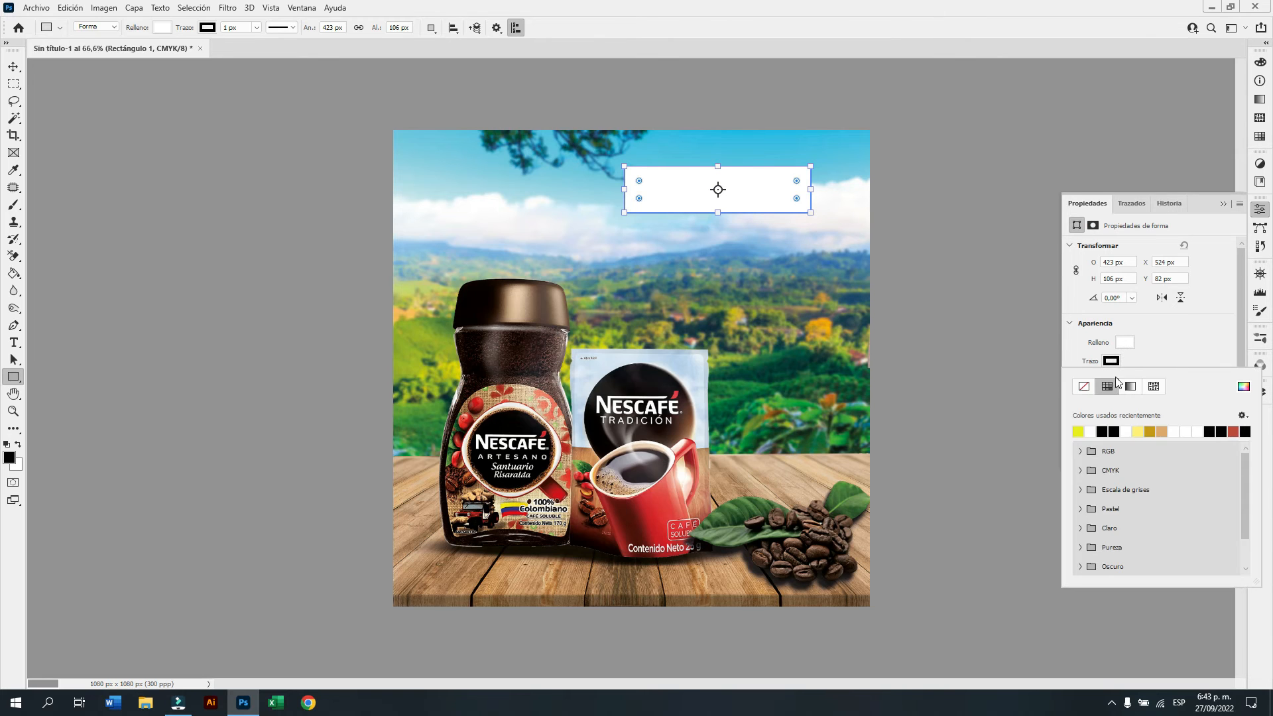
pyautogui.click(1129, 347)
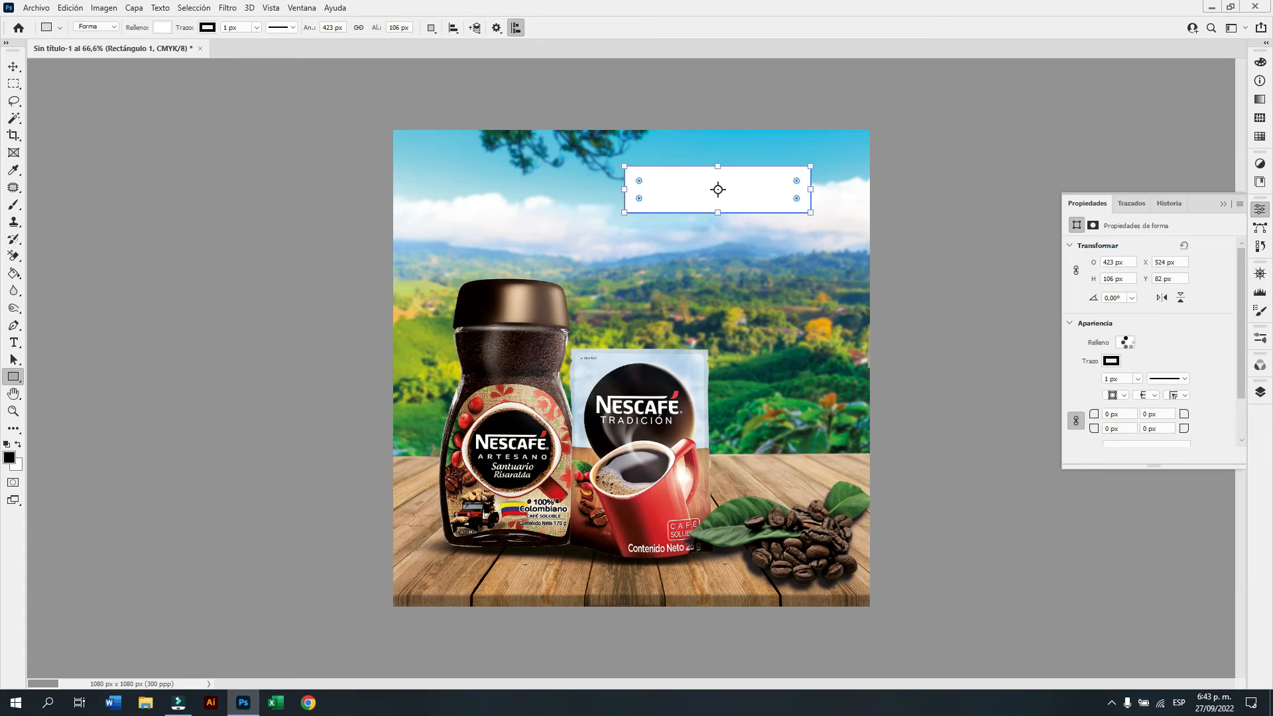
pyautogui.click(1127, 343)
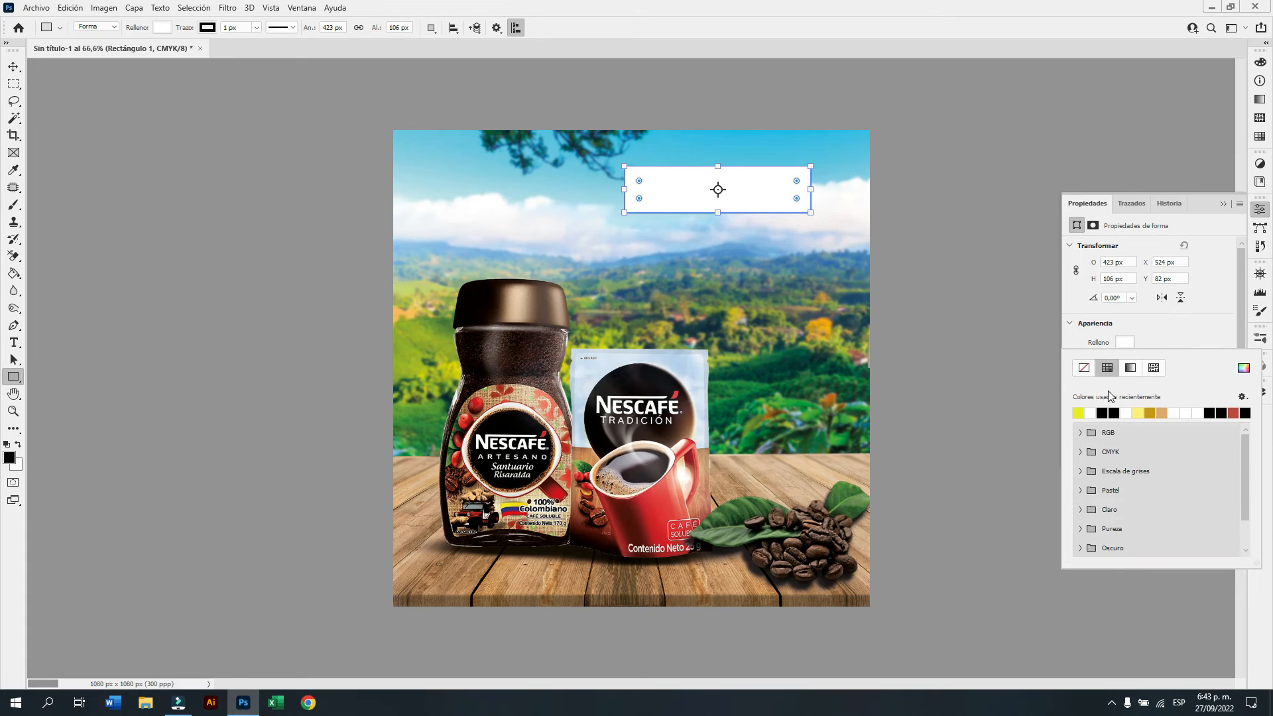
pyautogui.click(1105, 414)
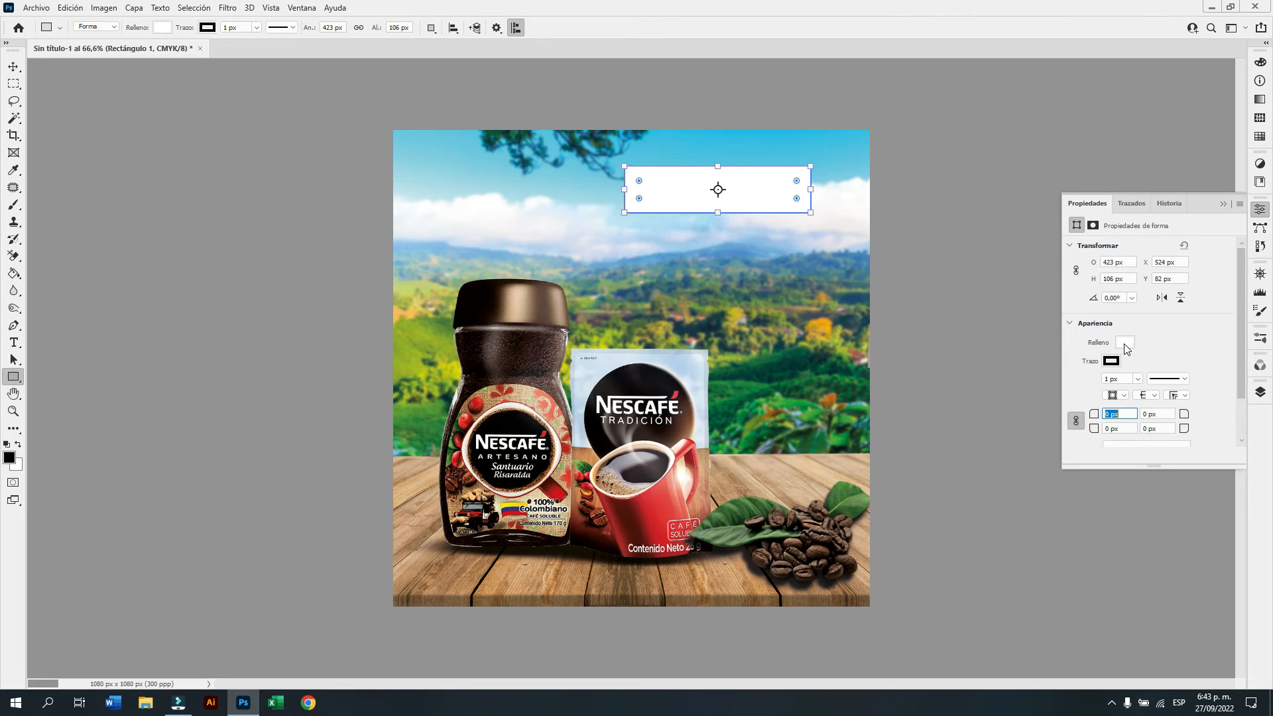
pyautogui.click(1126, 344)
pyautogui.click(1103, 413)
pyautogui.click(1125, 343)
pyautogui.click(1211, 413)
pyautogui.click(1125, 342)
pyautogui.click(1177, 410)
pyautogui.click(1127, 344)
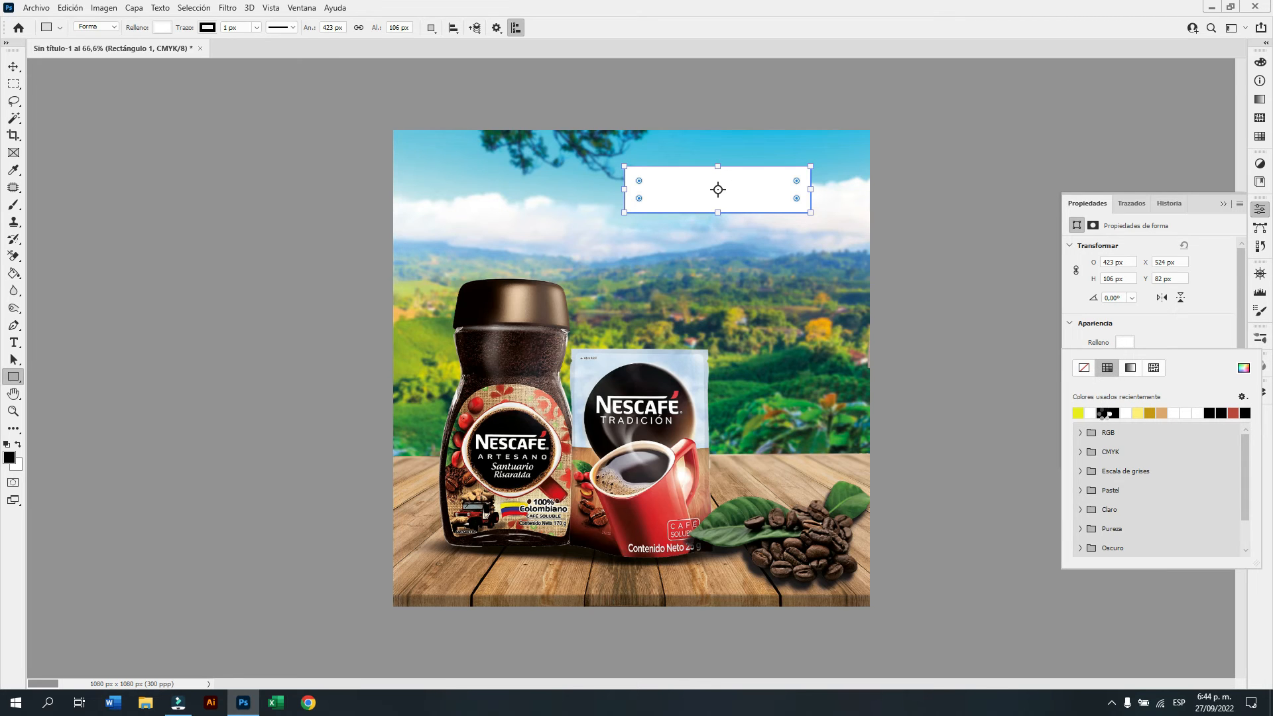
pyautogui.press('Escape')
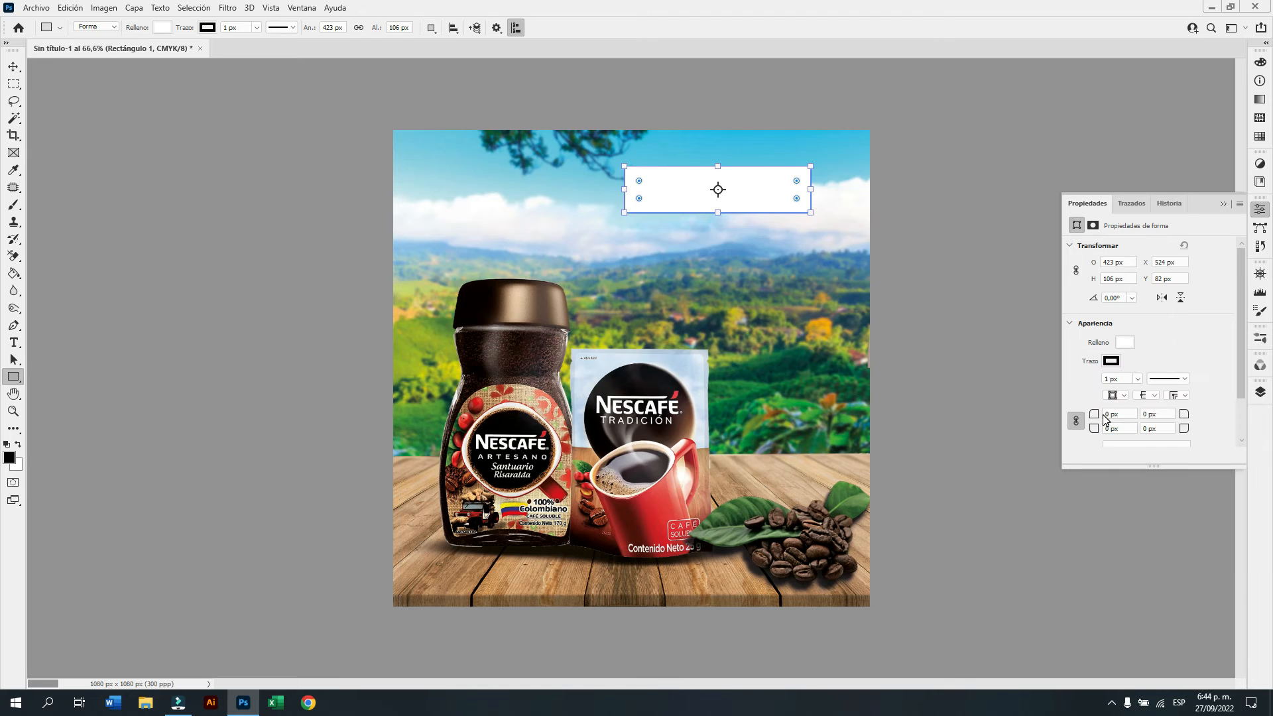
# Remove the outline stroke from the black rectangle.
pyautogui.click(1114, 364)
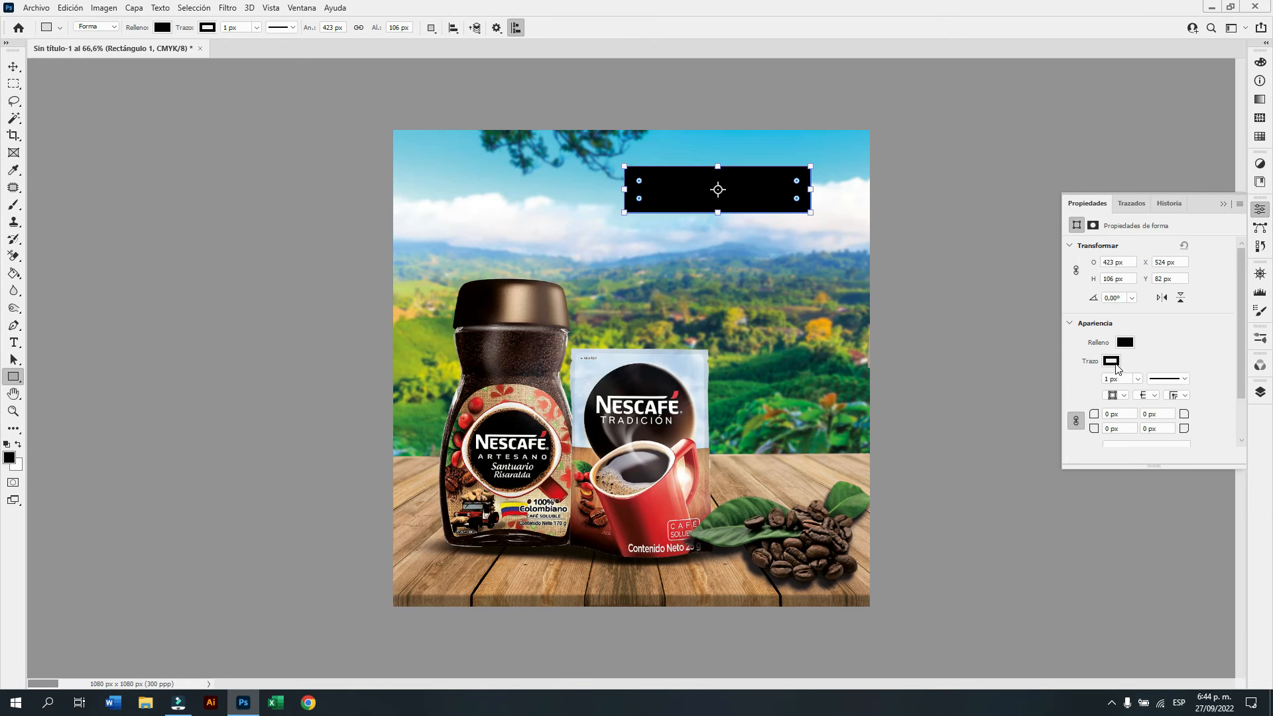
pyautogui.click(1114, 364)
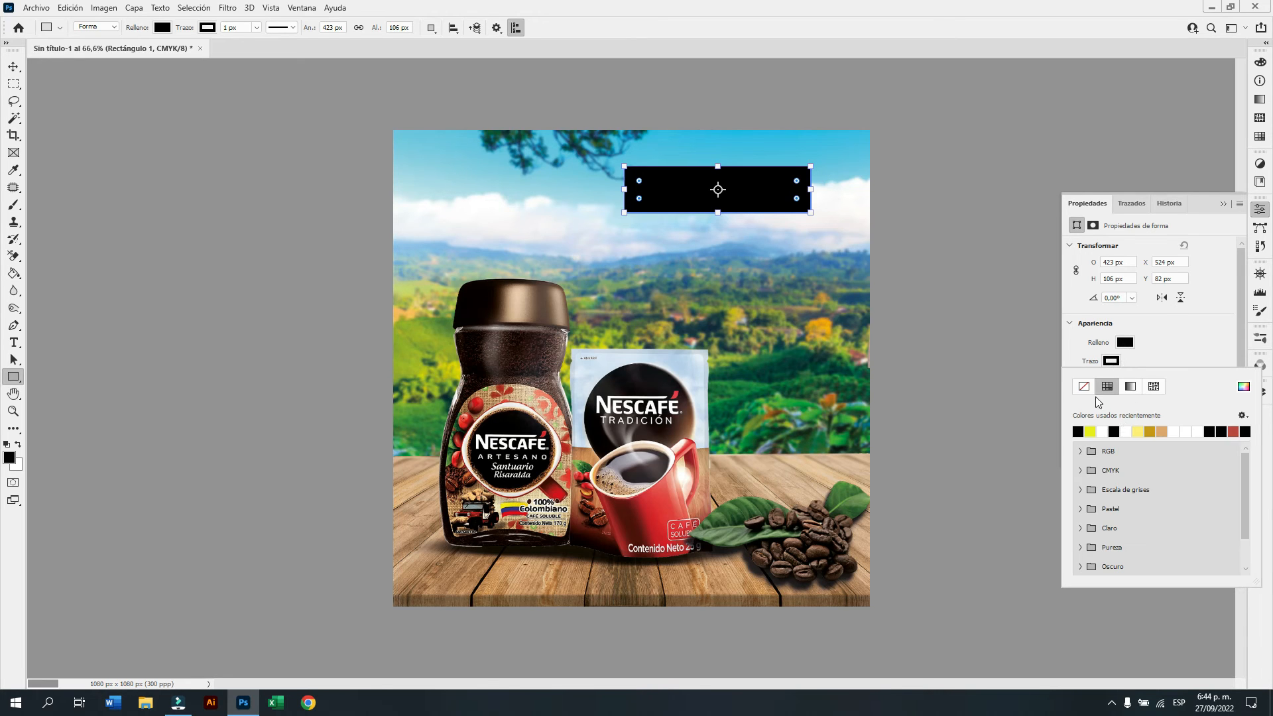
pyautogui.click(1087, 387)
pyautogui.click(1213, 358)
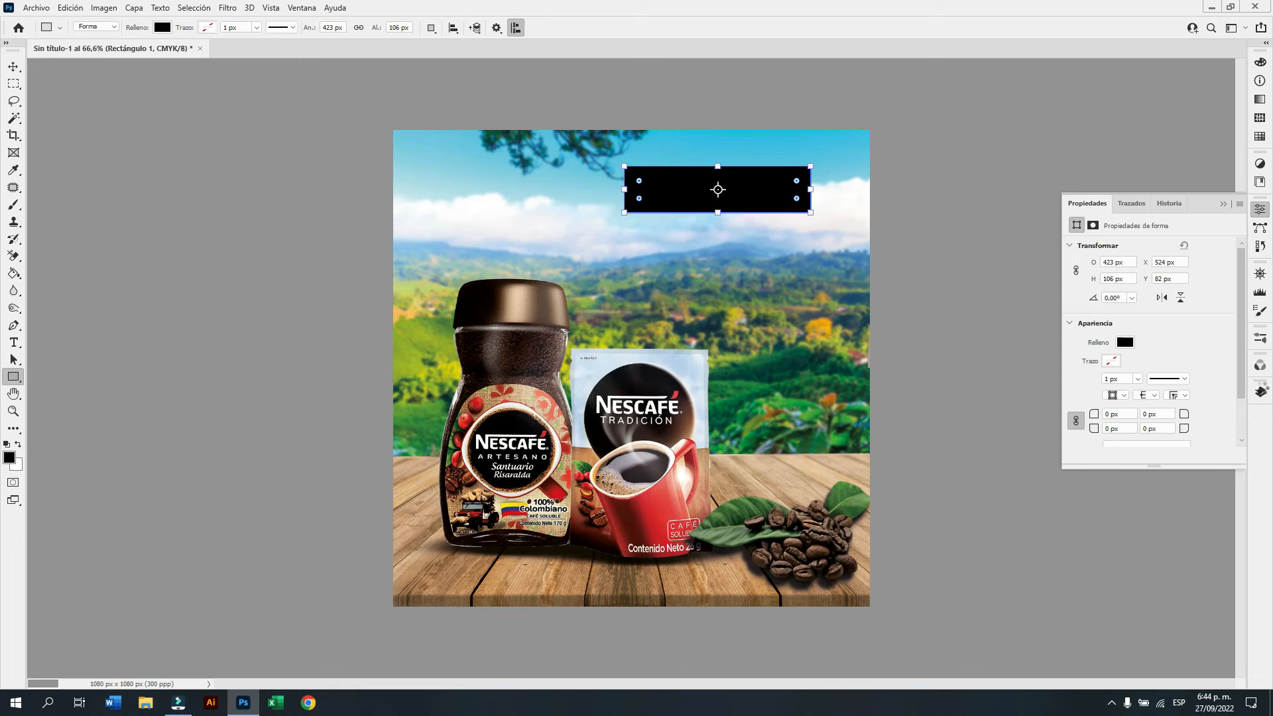
# Send the black rectangle's layer one level down so it sits behind the NUEVO text.
pyautogui.click(1262, 398)
pyautogui.click(1263, 397)
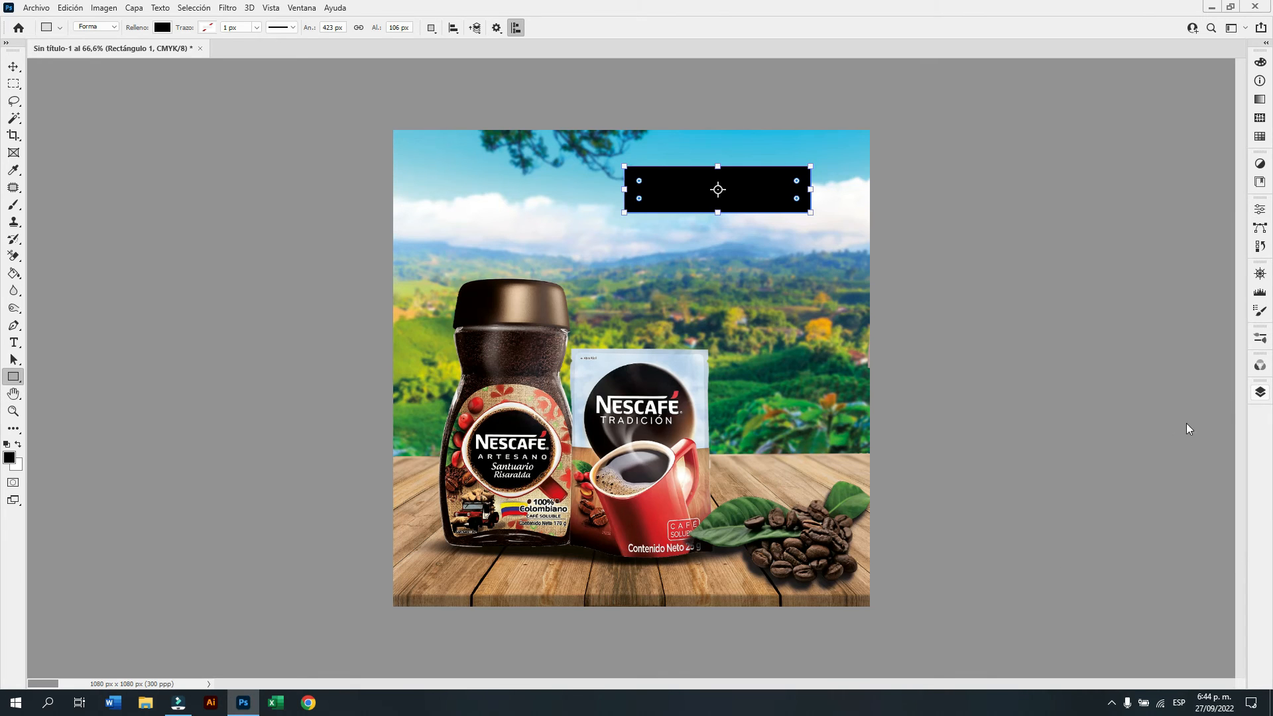
pyautogui.click(1259, 392)
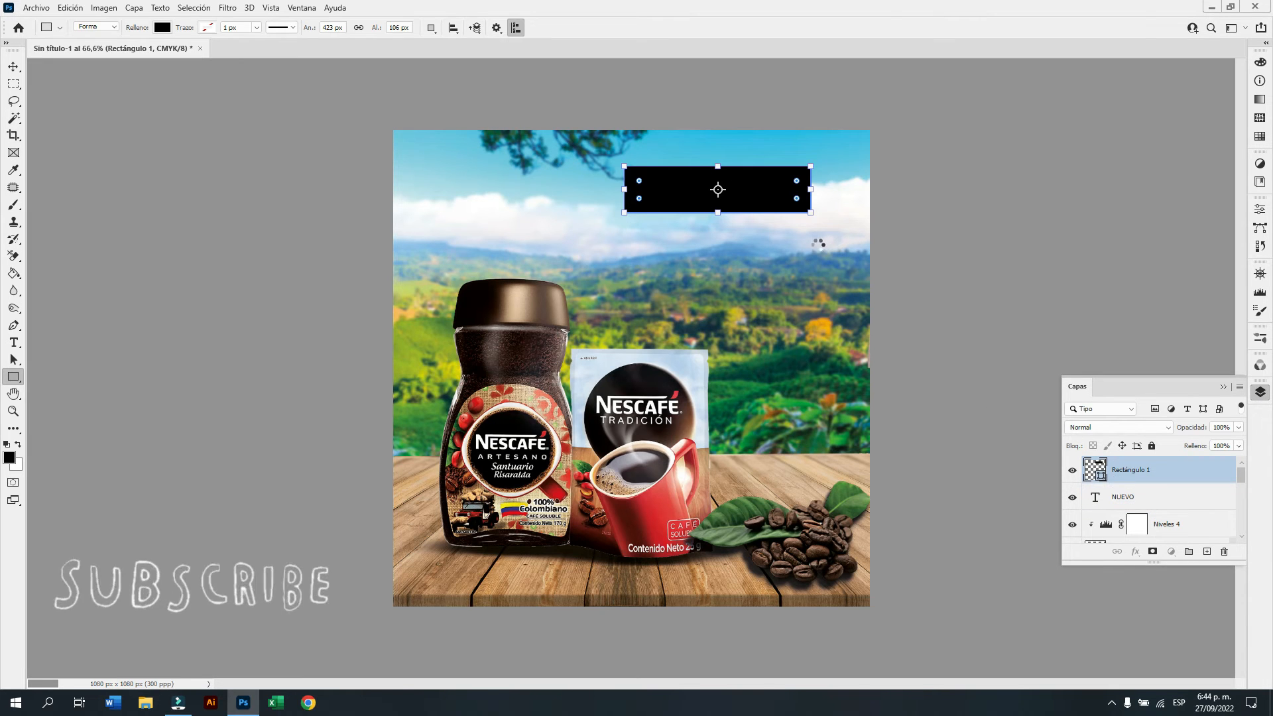
pyautogui.hotkey('ctrl', '[')
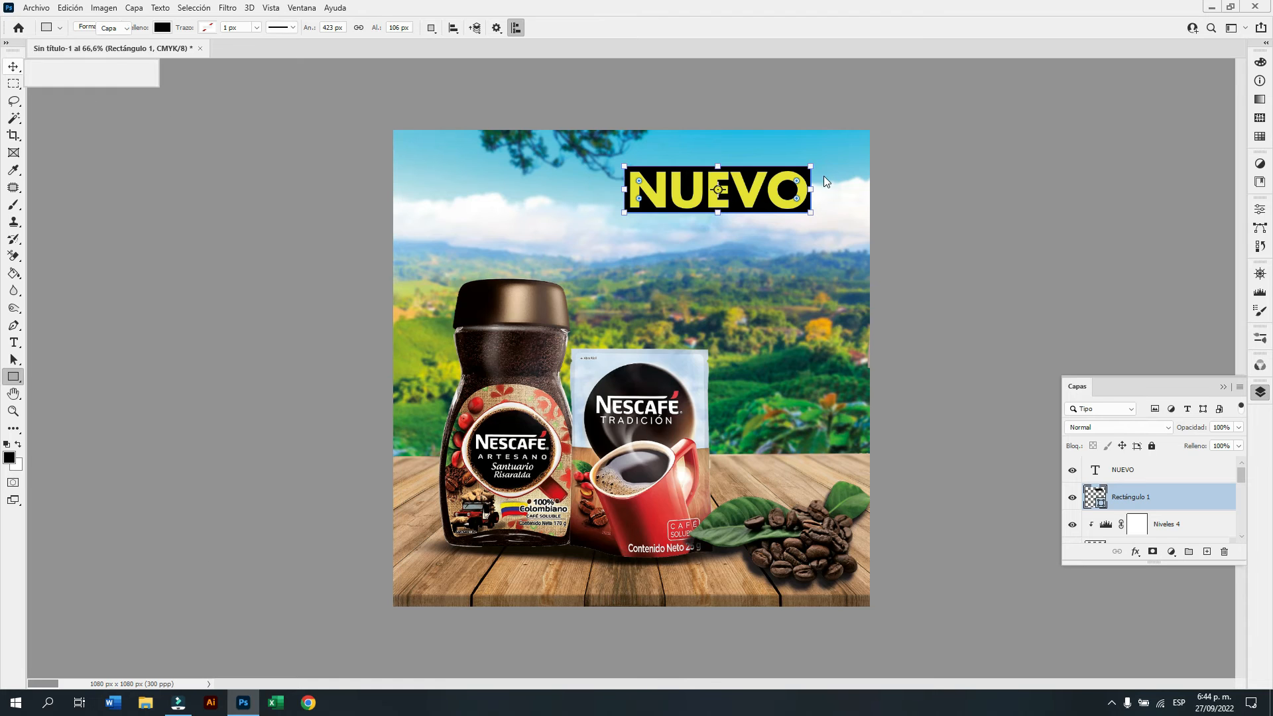
# Stretch the black rectangle behind NUEVO symmetrically to about 106% width and 117% height.
pyautogui.hotkey('ctrl', 't')
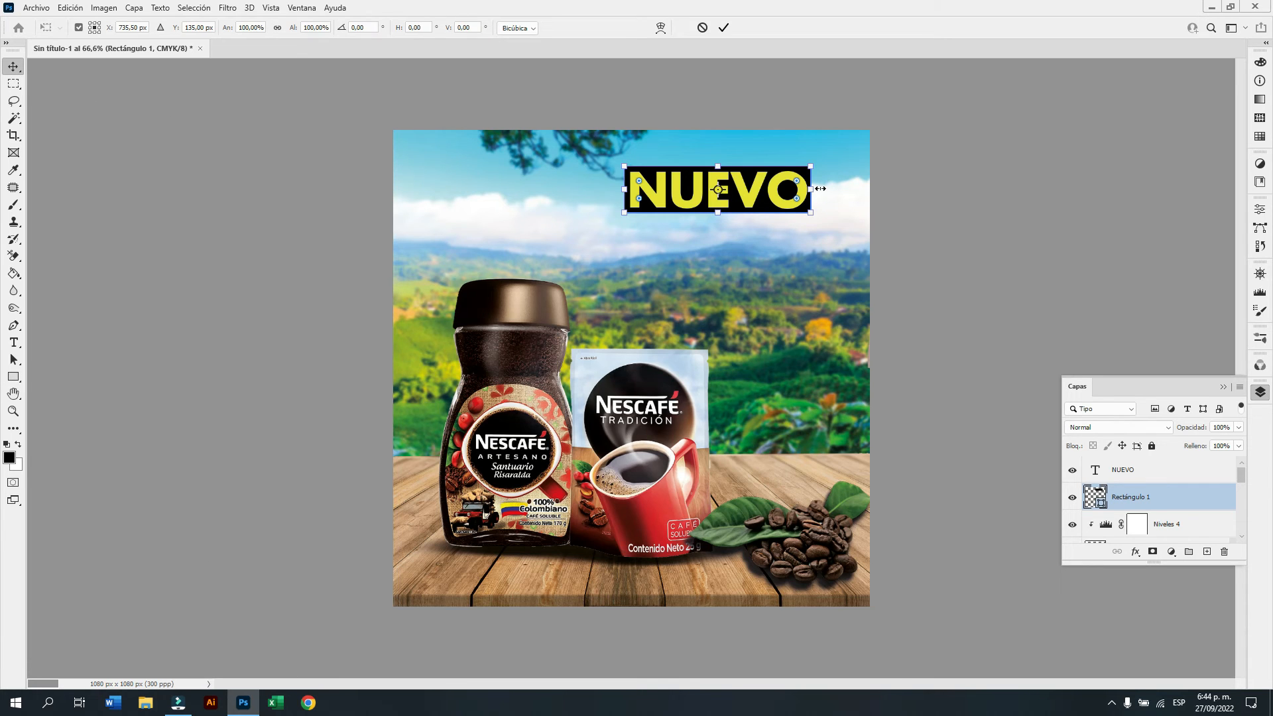
pyautogui.moveTo(819, 188); pyautogui.dragTo(818, 189)
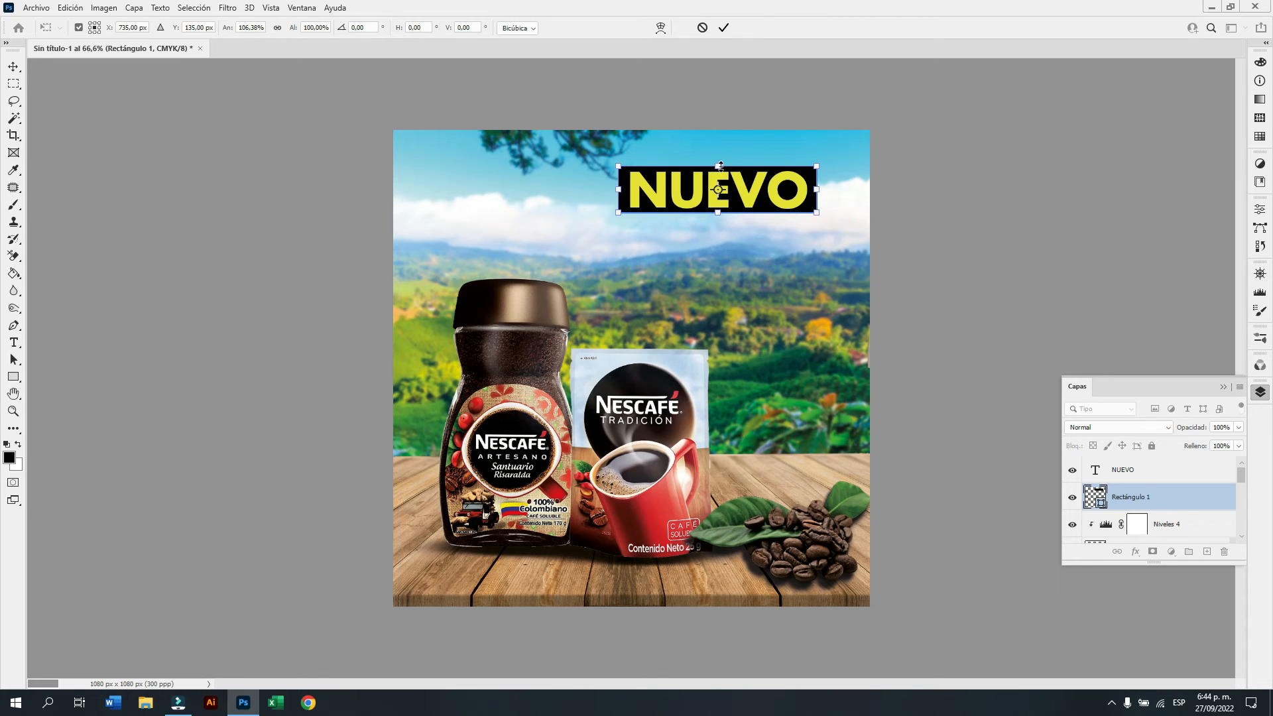
pyautogui.moveTo(719, 166); pyautogui.dragTo(720, 162)
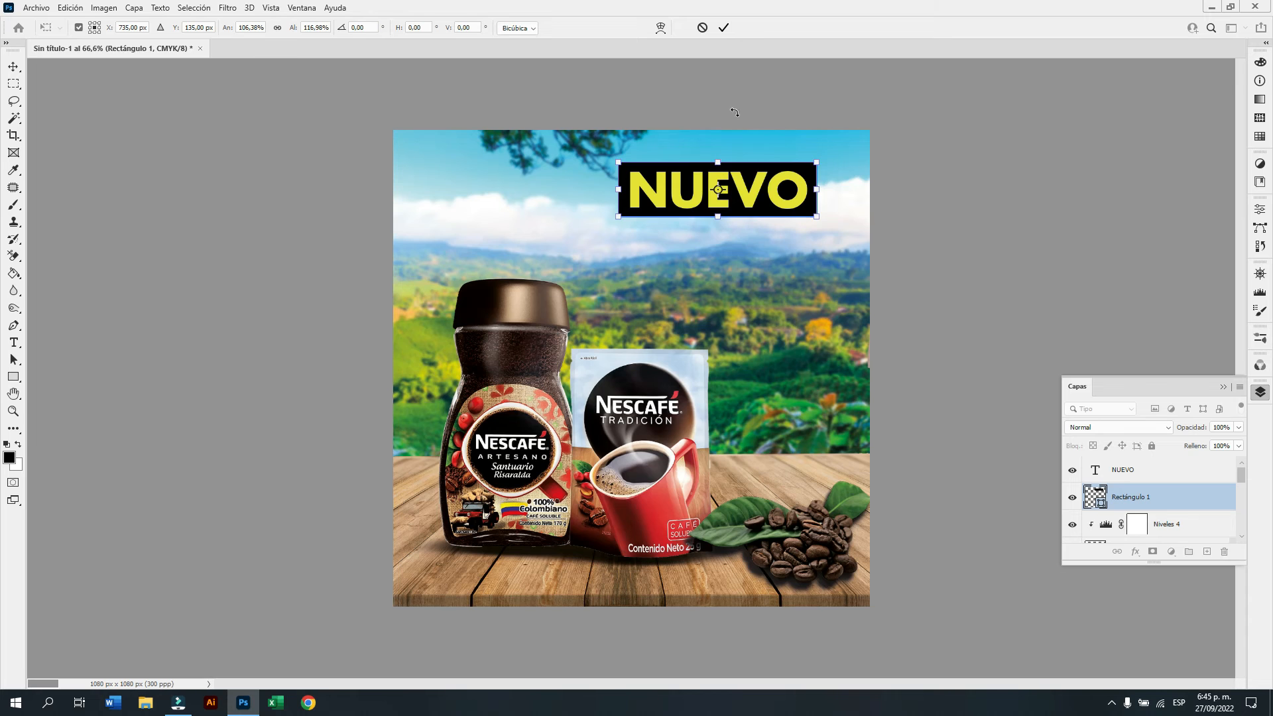
pyautogui.click(724, 26)
pyautogui.click(847, 185)
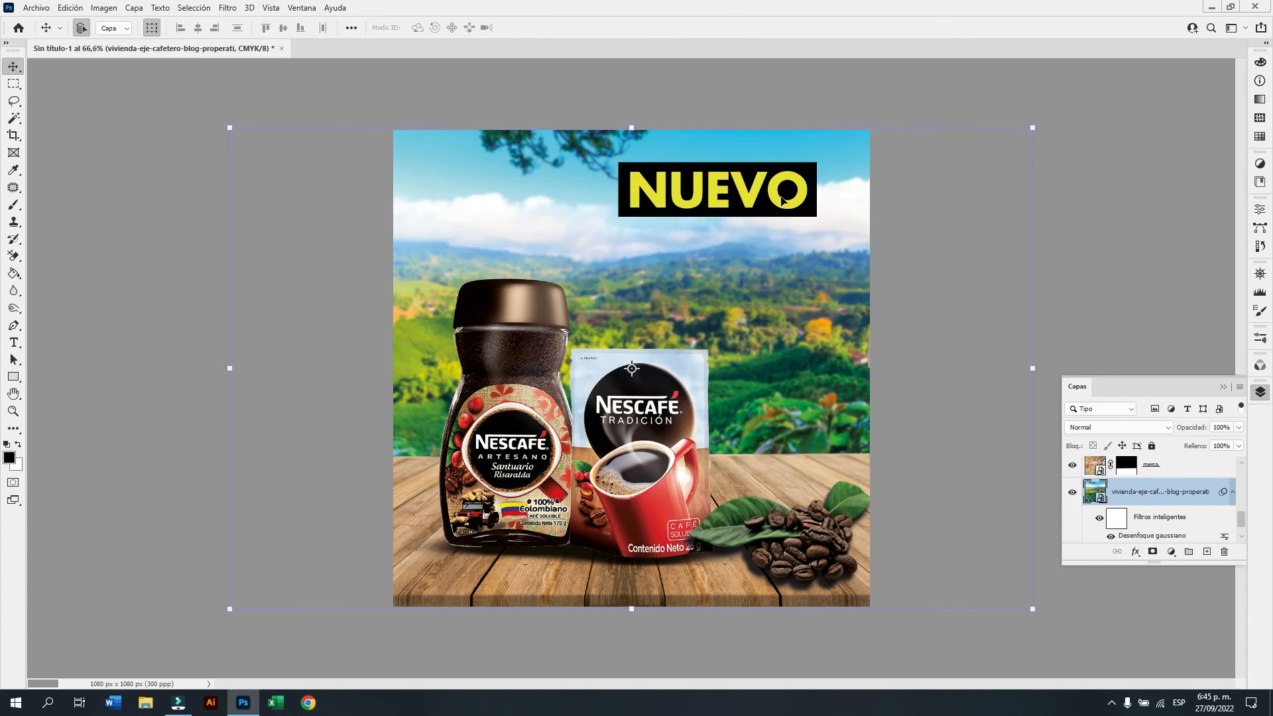
# Duplicate the NUEVO text layer and move one copy just below the black box.
pyautogui.moveTo(782, 200); pyautogui.dragTo(778, 263)
pyautogui.hotkey('ctrl', 'z')
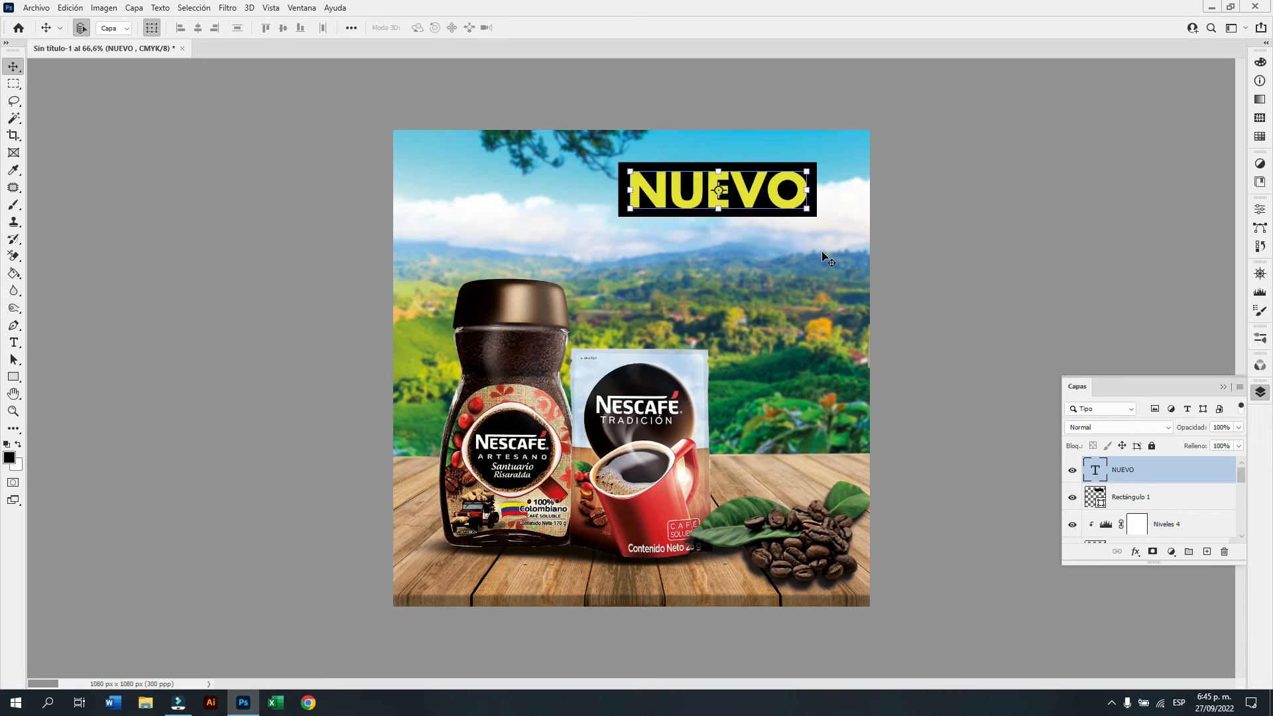
pyautogui.moveTo(1165, 481); pyautogui.dragTo(1206, 552)
pyautogui.click(1139, 497)
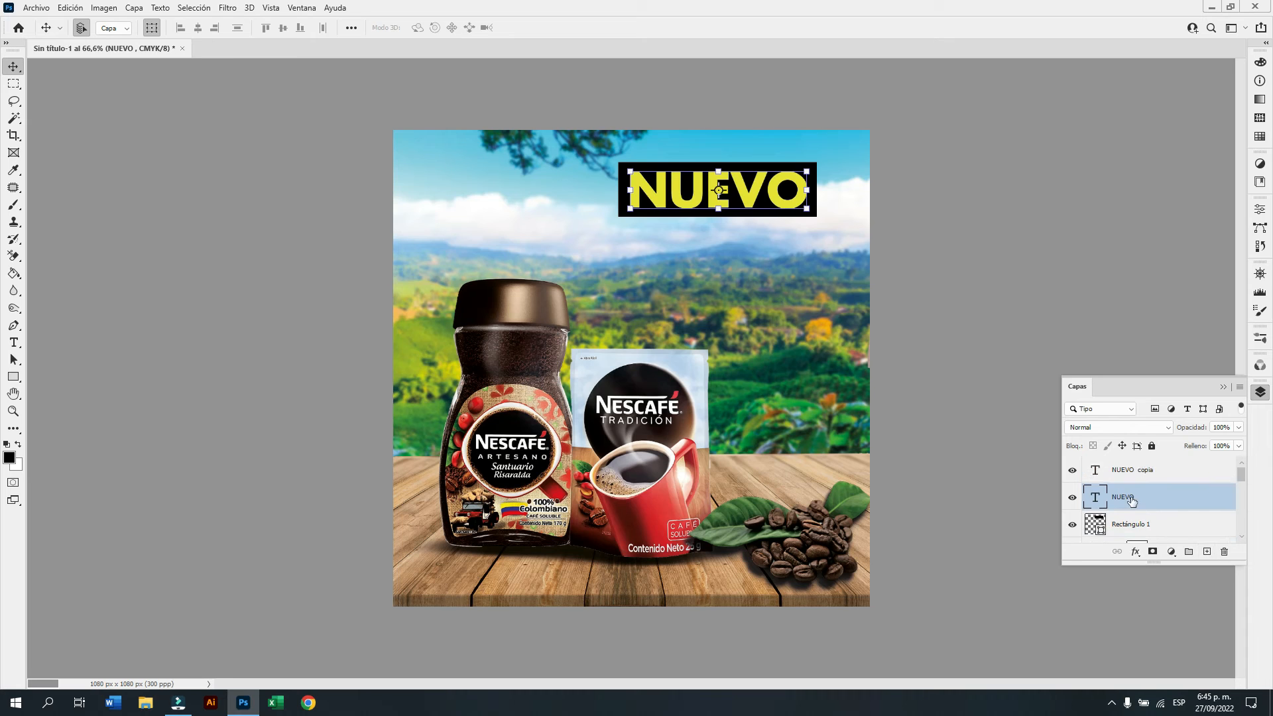
pyautogui.moveTo(782, 207); pyautogui.dragTo(626, 240)
# Replace the wording of the text copy below the black box with ECONO.
pyautogui.doubleClick(782, 255)
pyautogui.click(784, 252)
pyautogui.doubleClick(783, 252)
pyautogui.write('ECONO')
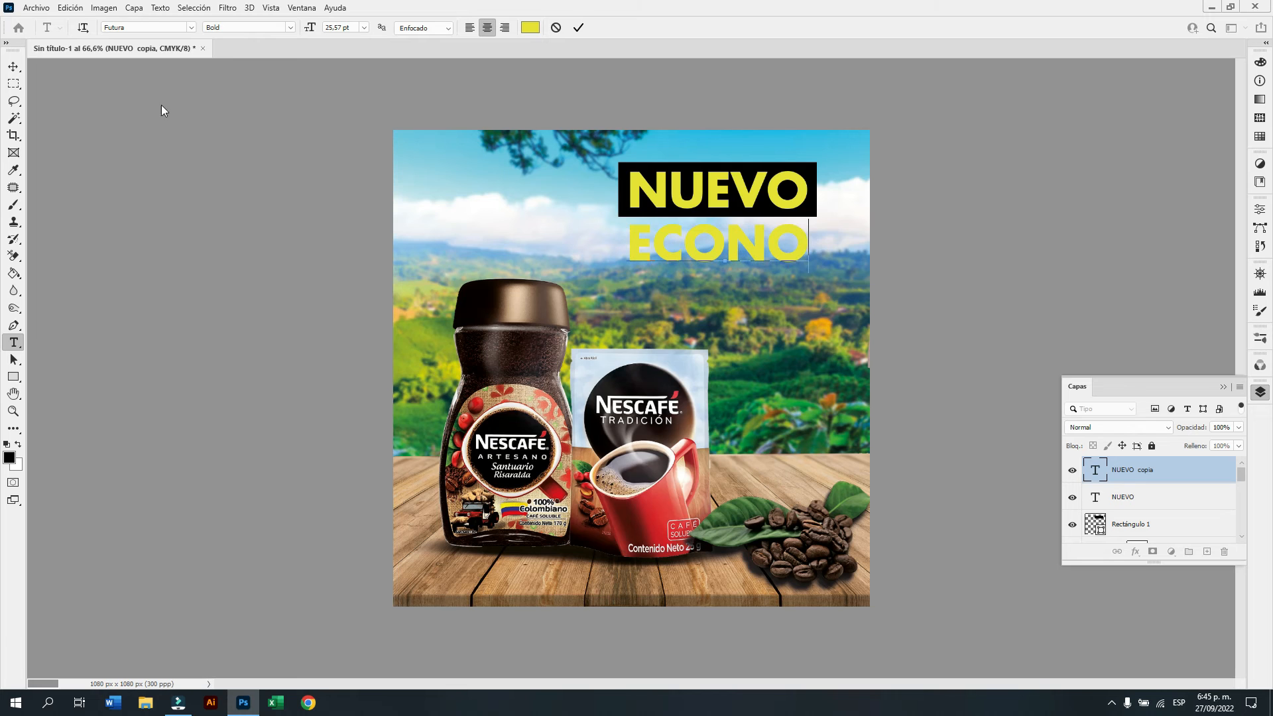
pyautogui.click(13, 67)
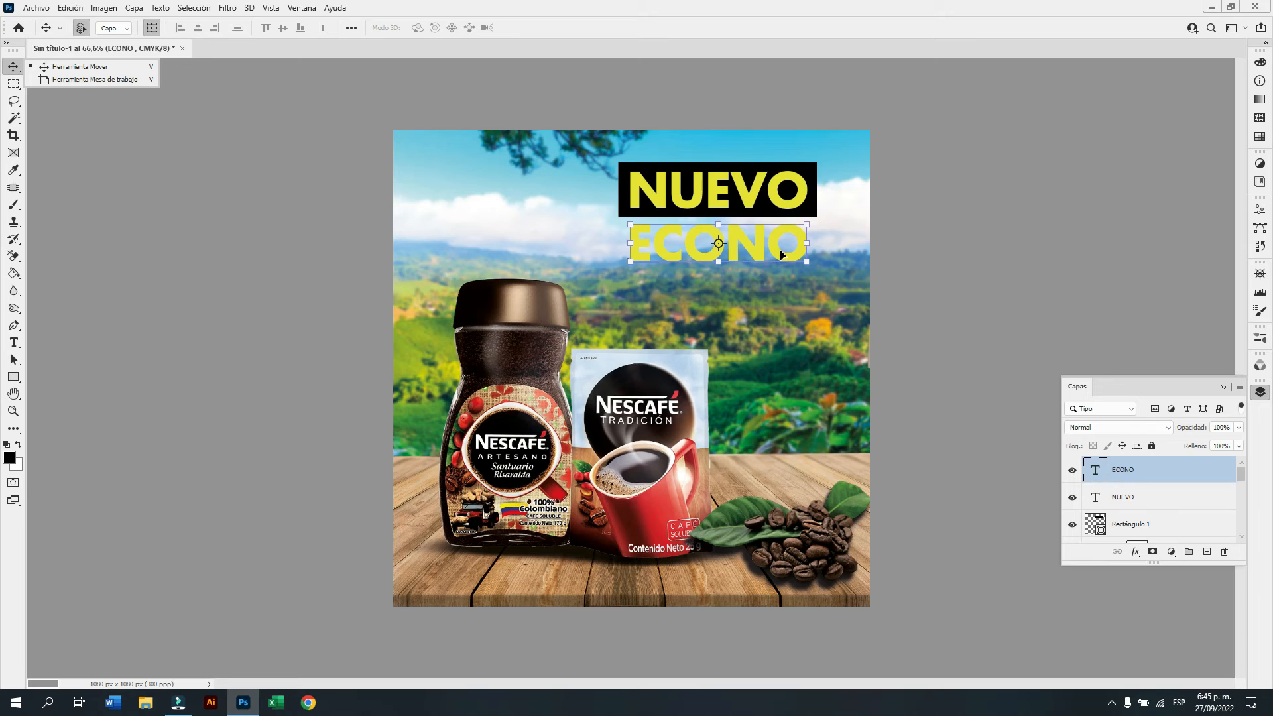
# Scale the ECONO text to about 67% and place it slightly left beneath the black box.
pyautogui.click(806, 224)
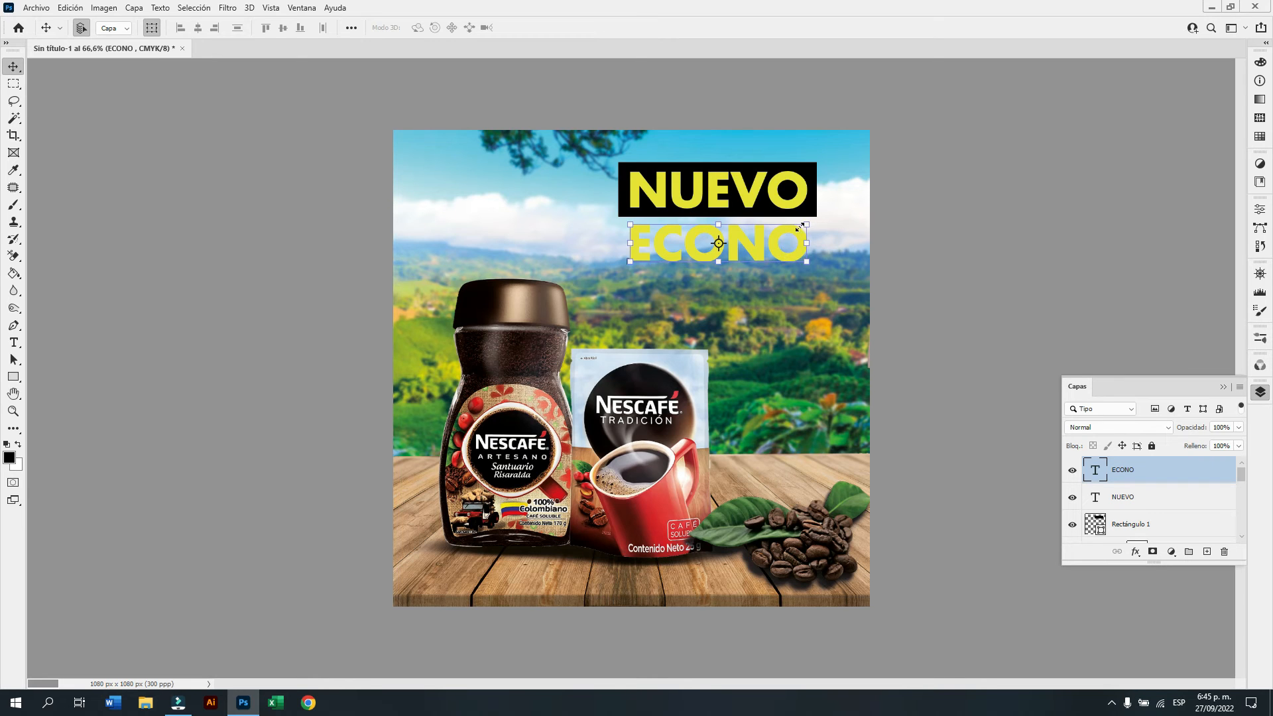
pyautogui.moveTo(745, 246); pyautogui.dragTo(673, 247)
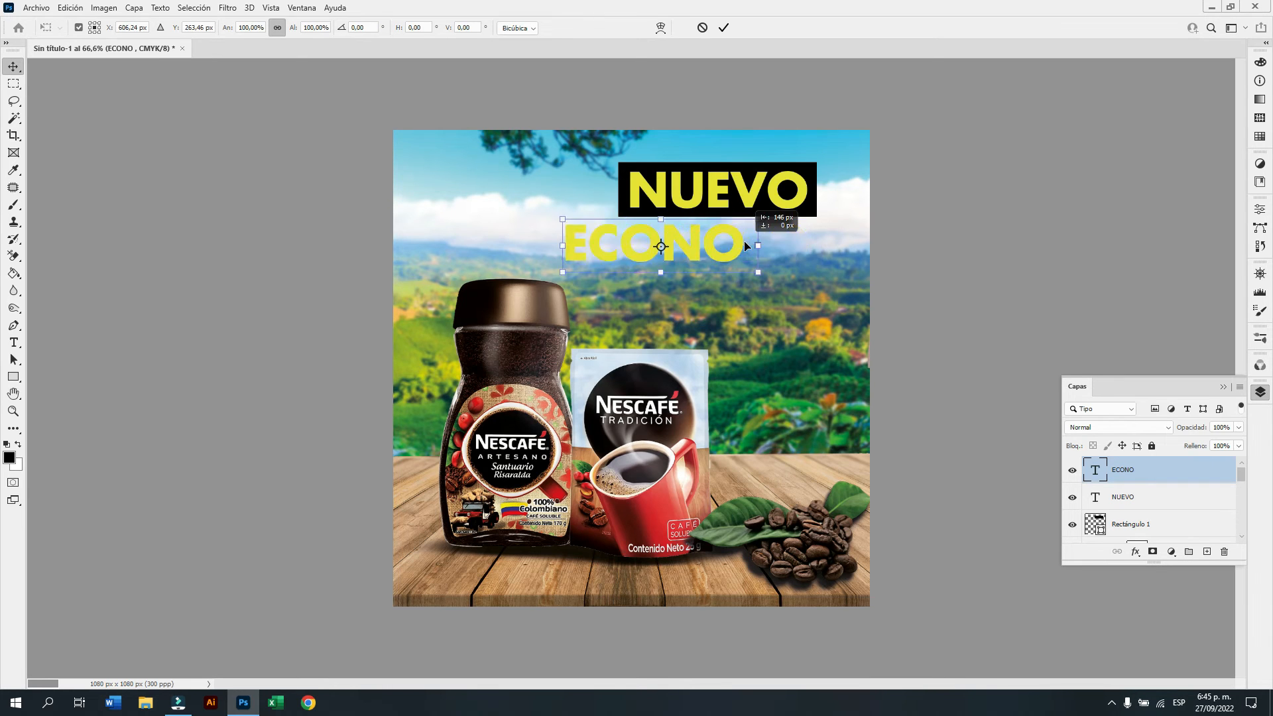
pyautogui.moveTo(753, 219); pyautogui.dragTo(719, 243)
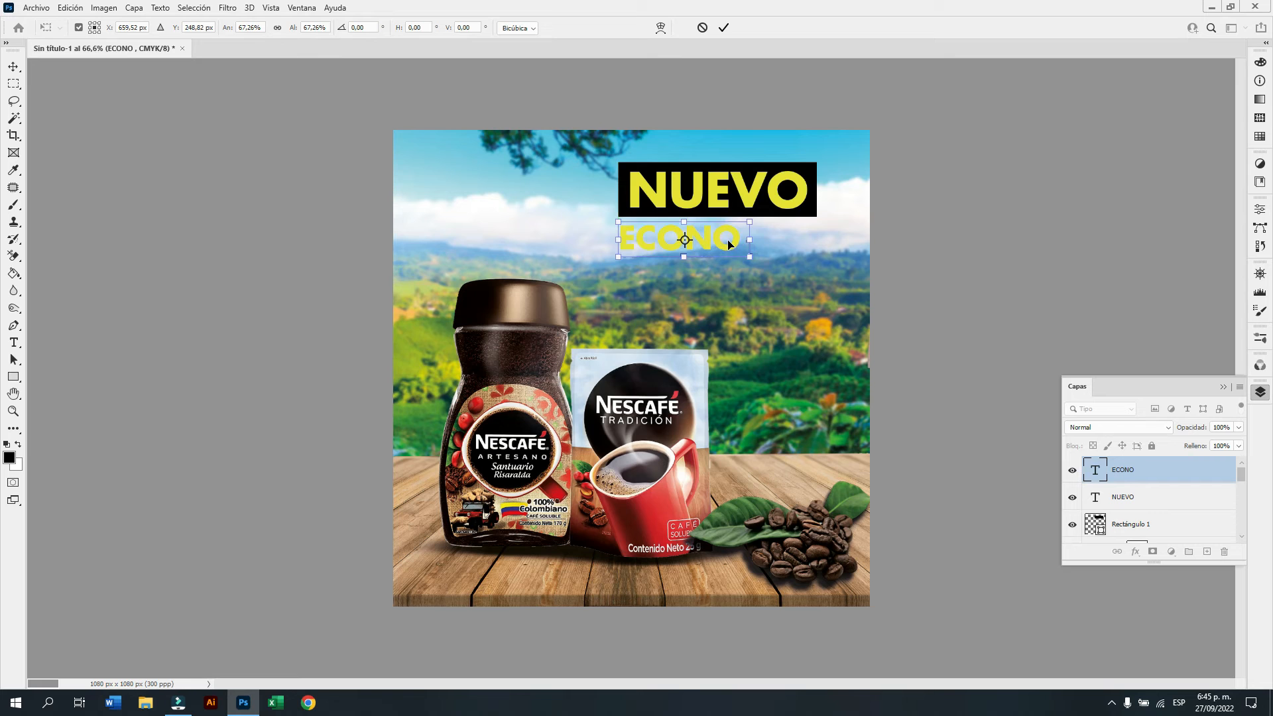
pyautogui.press('Return')
pyautogui.hotkey('ctrl', 't')
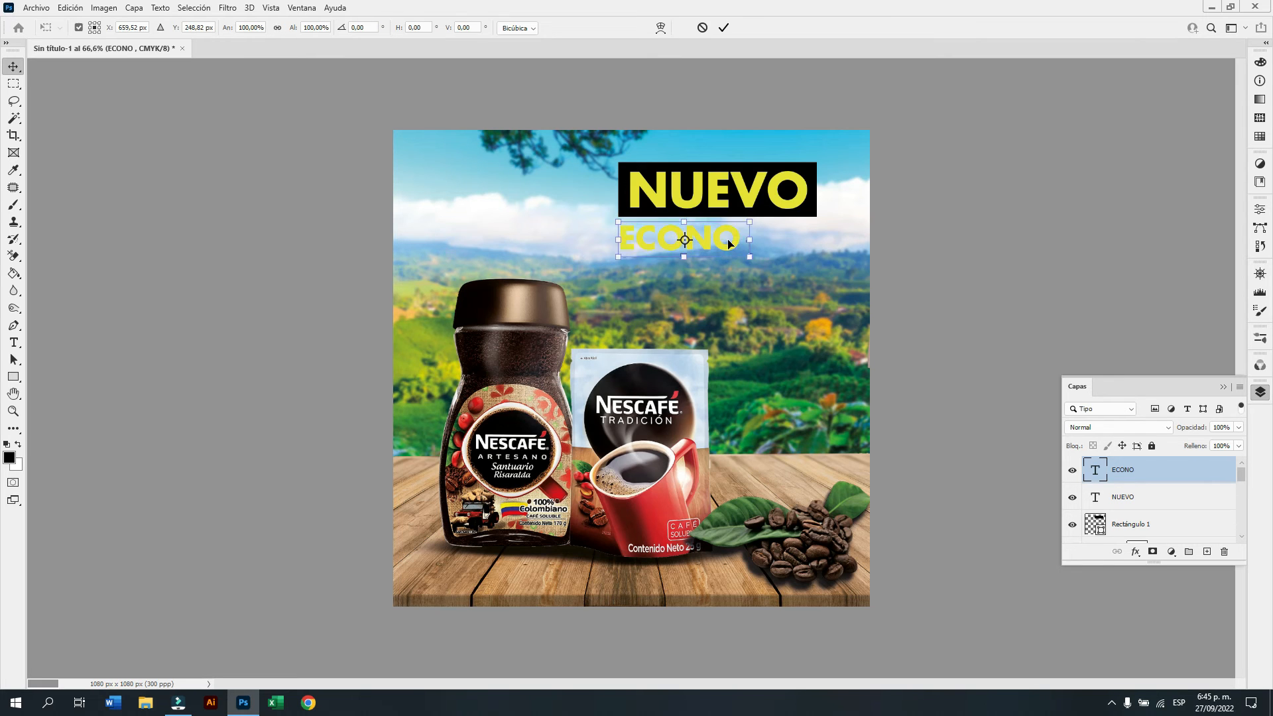
pyautogui.moveTo(729, 244); pyautogui.dragTo(715, 246)
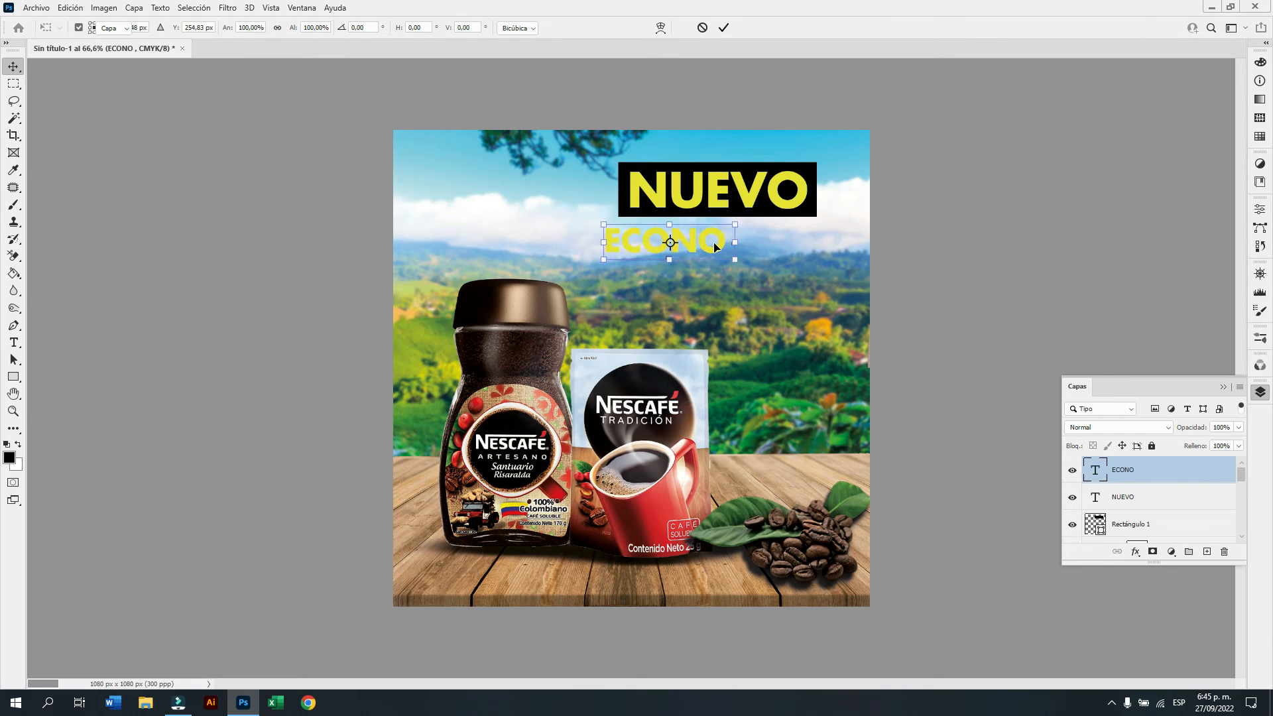
pyautogui.press('Return')
# Extend the ECONO text so it reads ECONO-EMPAQUE.
pyautogui.doubleClick(702, 241)
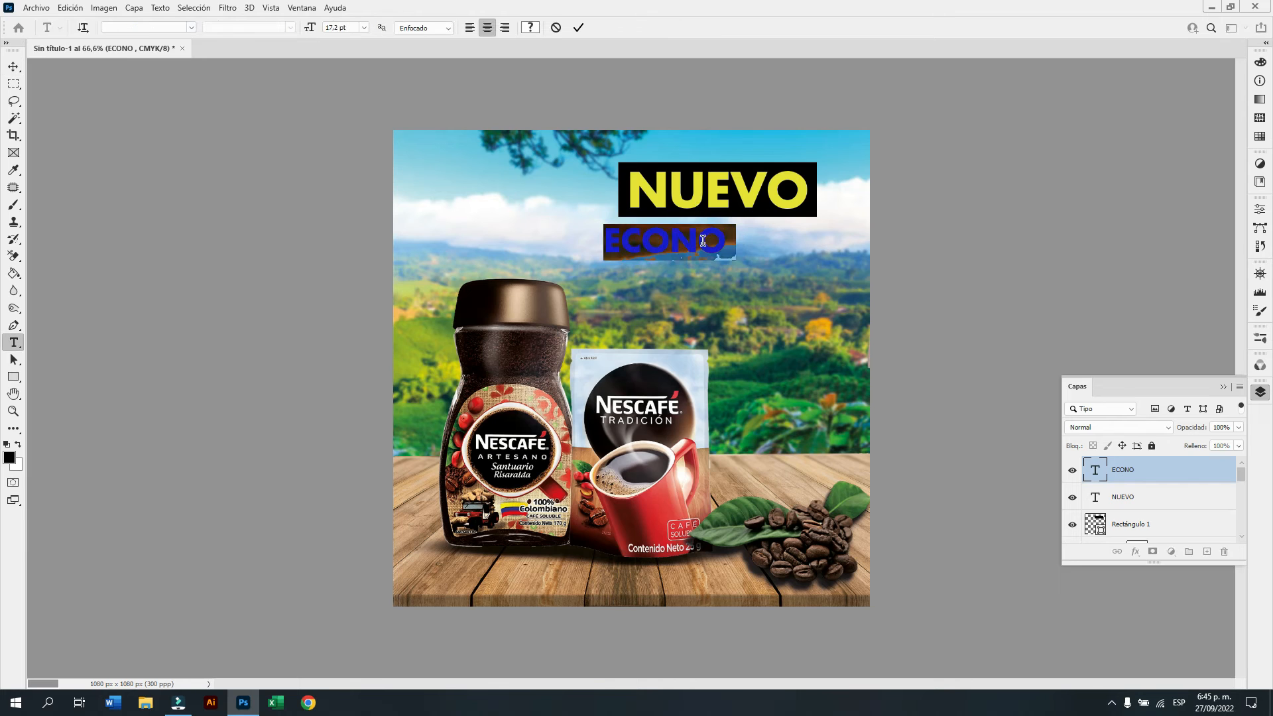
pyautogui.click(713, 237)
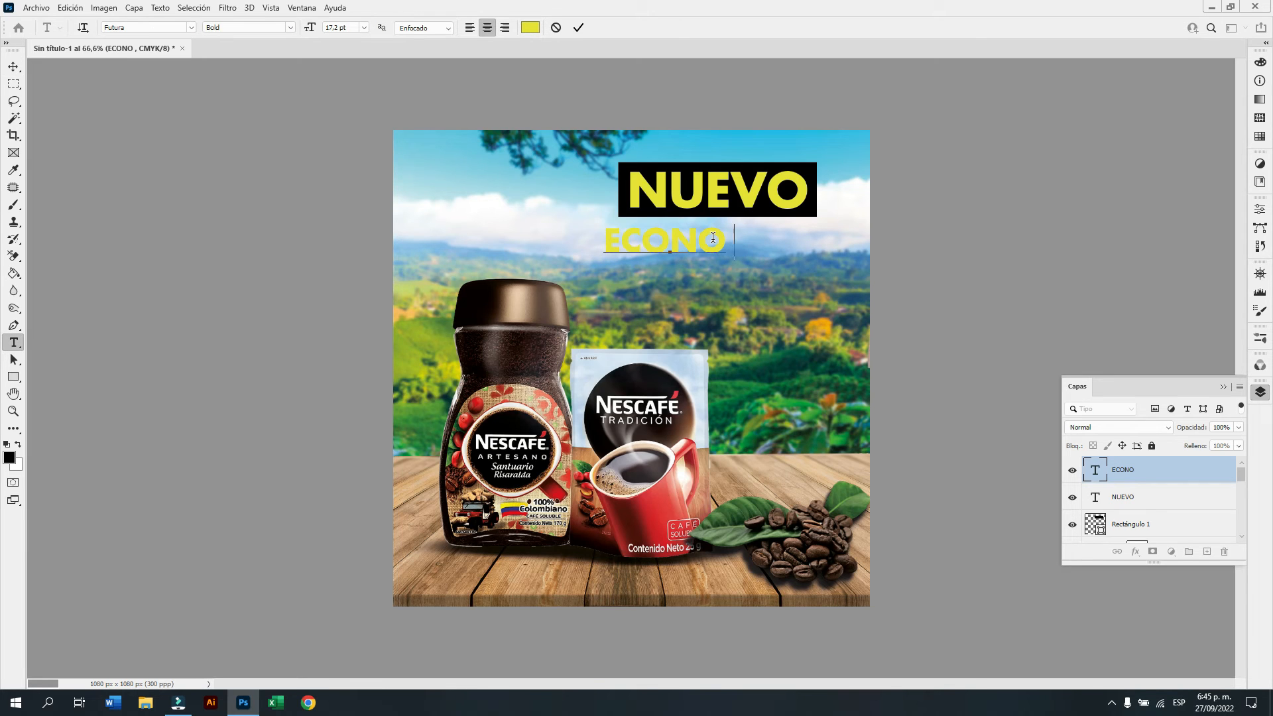
pyautogui.write('EMPAQUE')
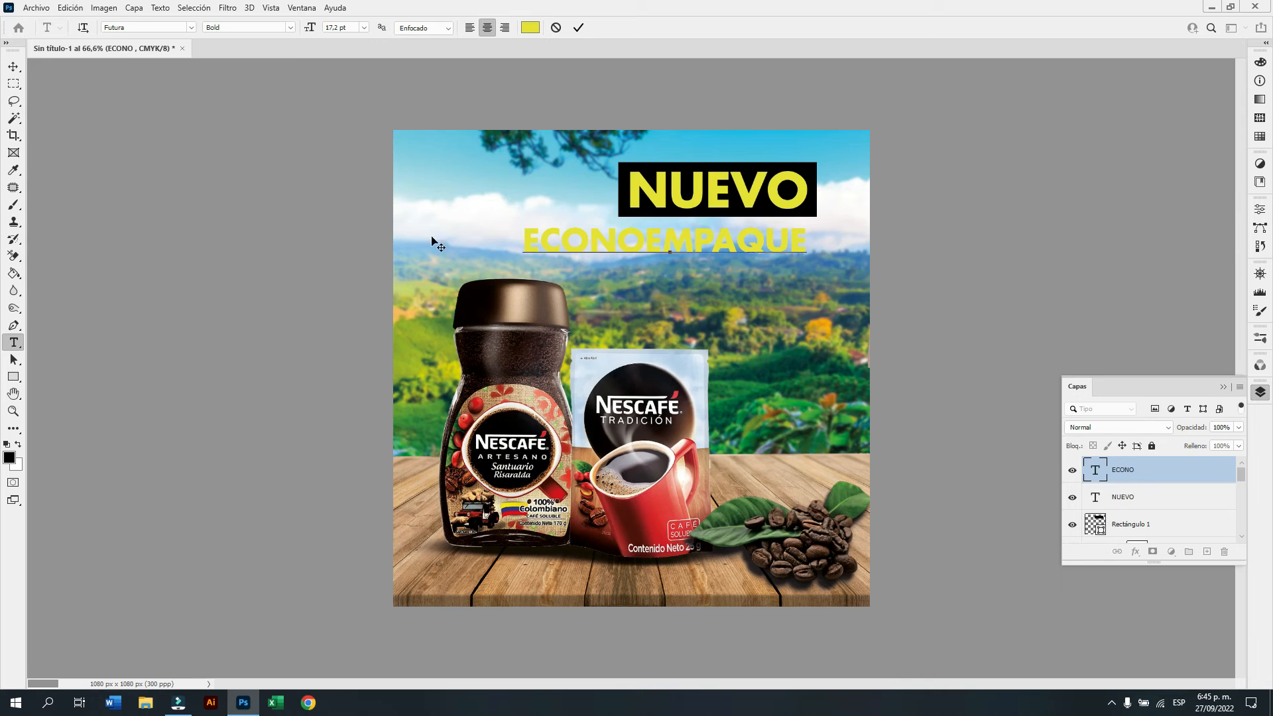
pyautogui.click(635, 251)
pyautogui.write('-')
pyautogui.click(14, 67)
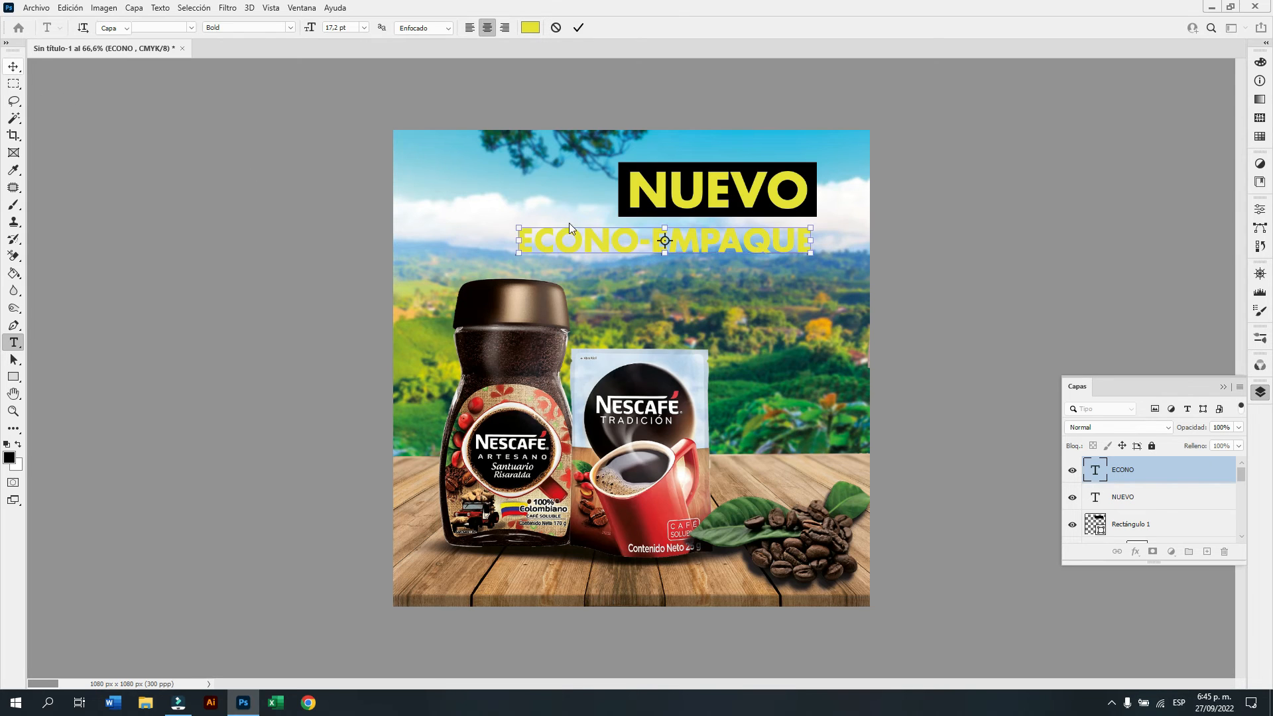
# Scale the ECONO-EMPAQUE text to about 74% and centre it beneath the black NUEVO box.
pyautogui.moveTo(523, 250); pyautogui.dragTo(592, 246)
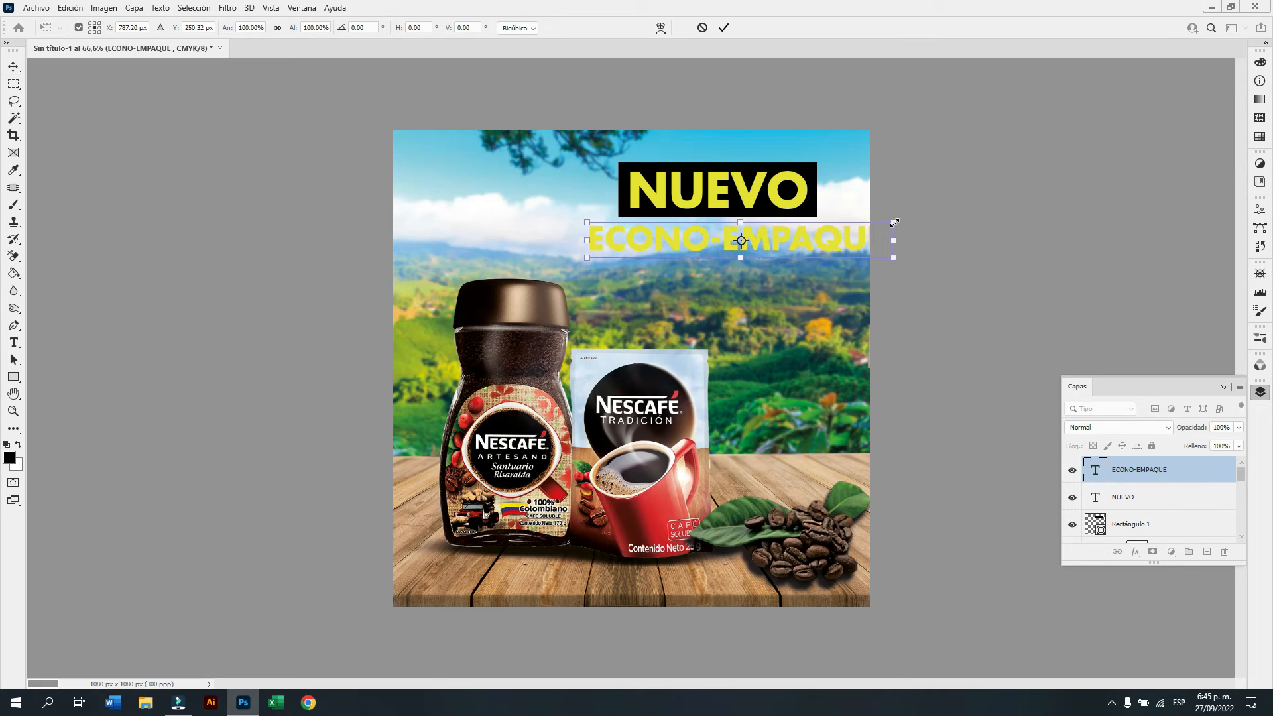
pyautogui.moveTo(893, 223); pyautogui.dragTo(809, 244)
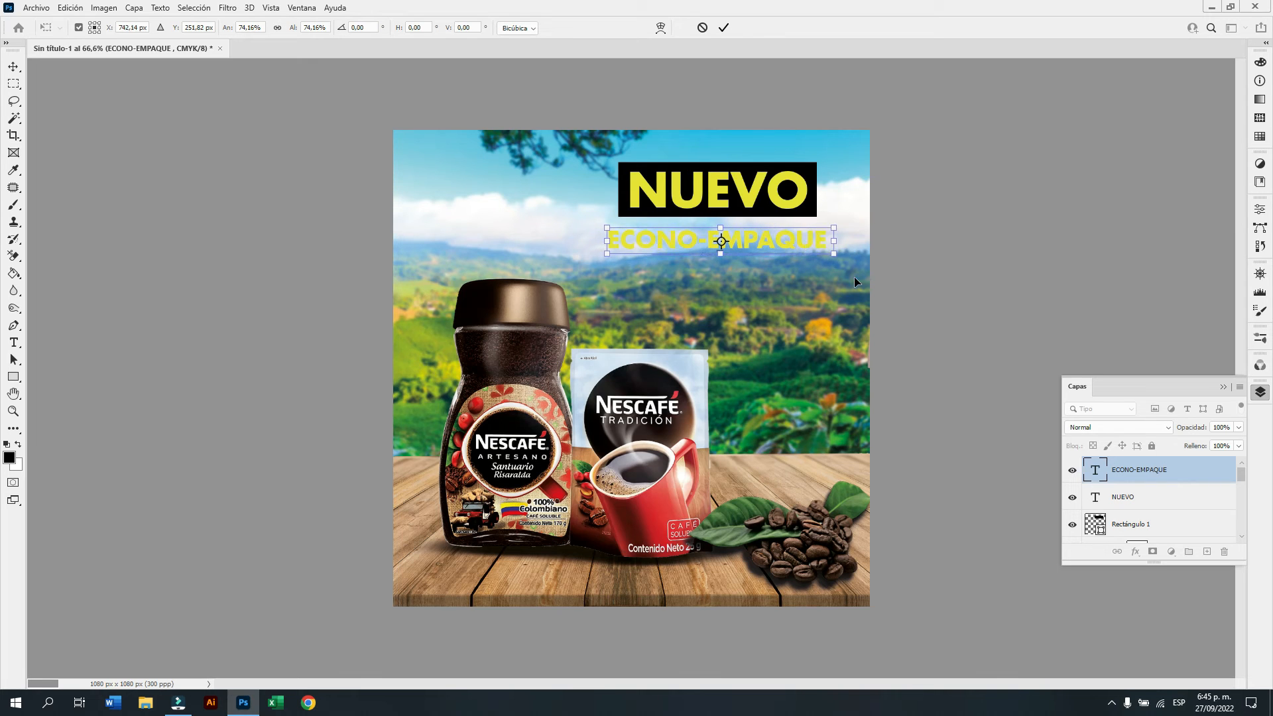
pyautogui.click(1189, 475)
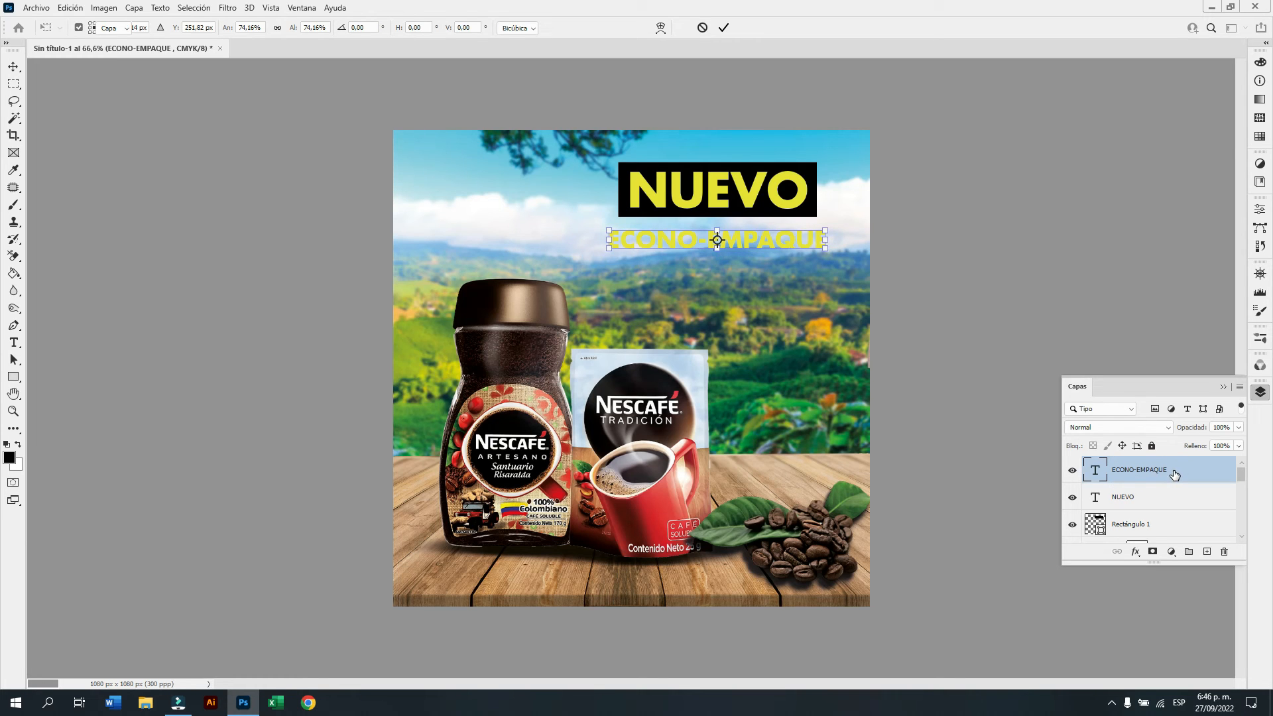
# Add a white (ffffff) color overlay effect to the ECONO-EMPAQUE text layer.
pyautogui.doubleClick(1182, 473)
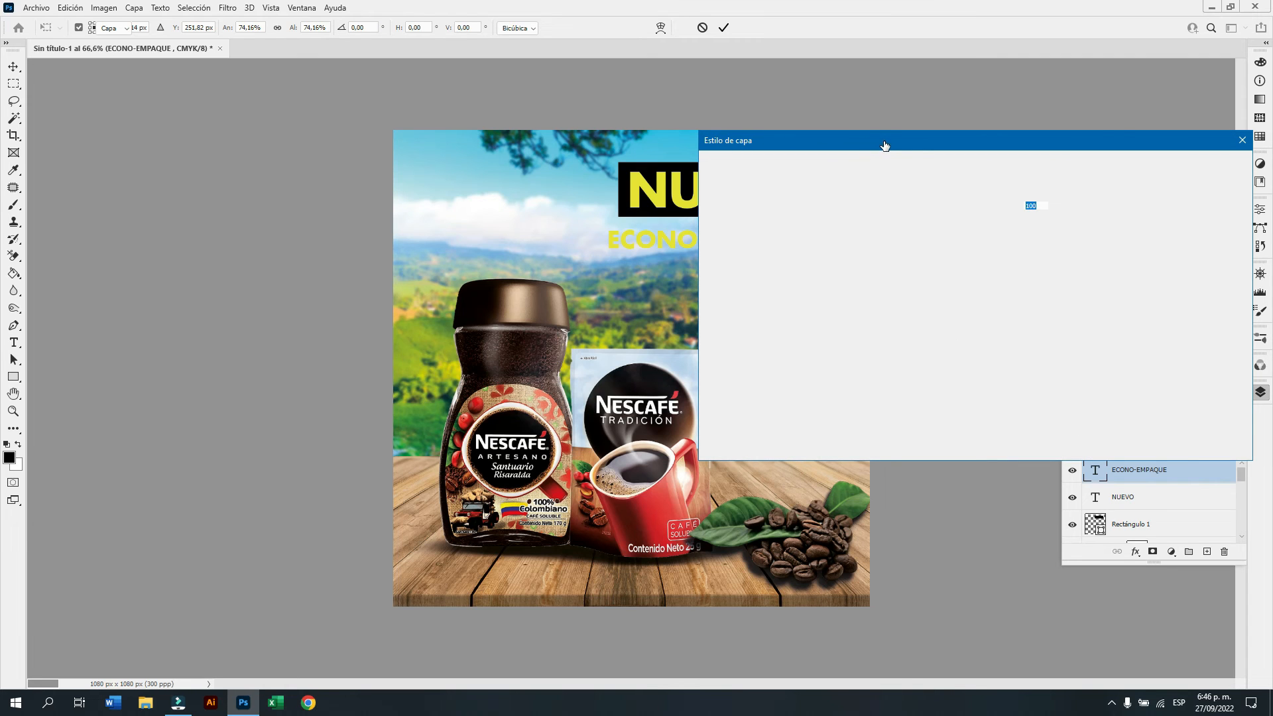
pyautogui.moveTo(885, 145); pyautogui.dragTo(518, 290)
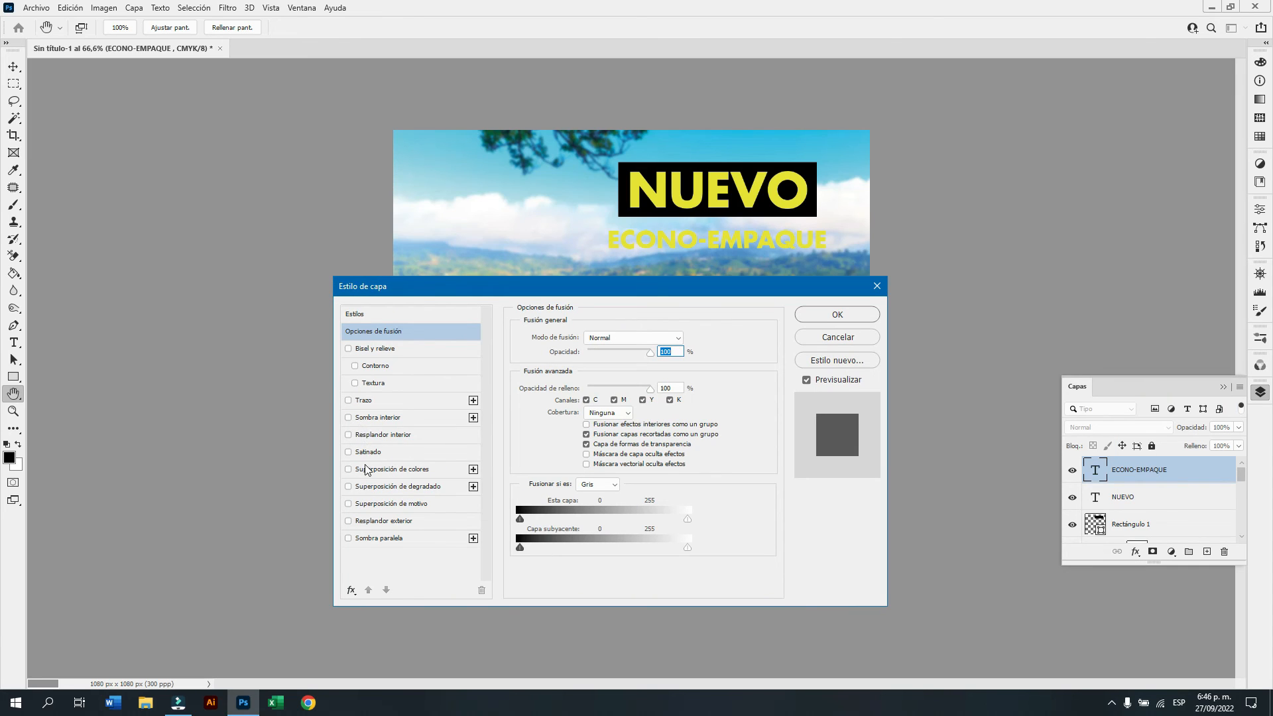
pyautogui.click(383, 470)
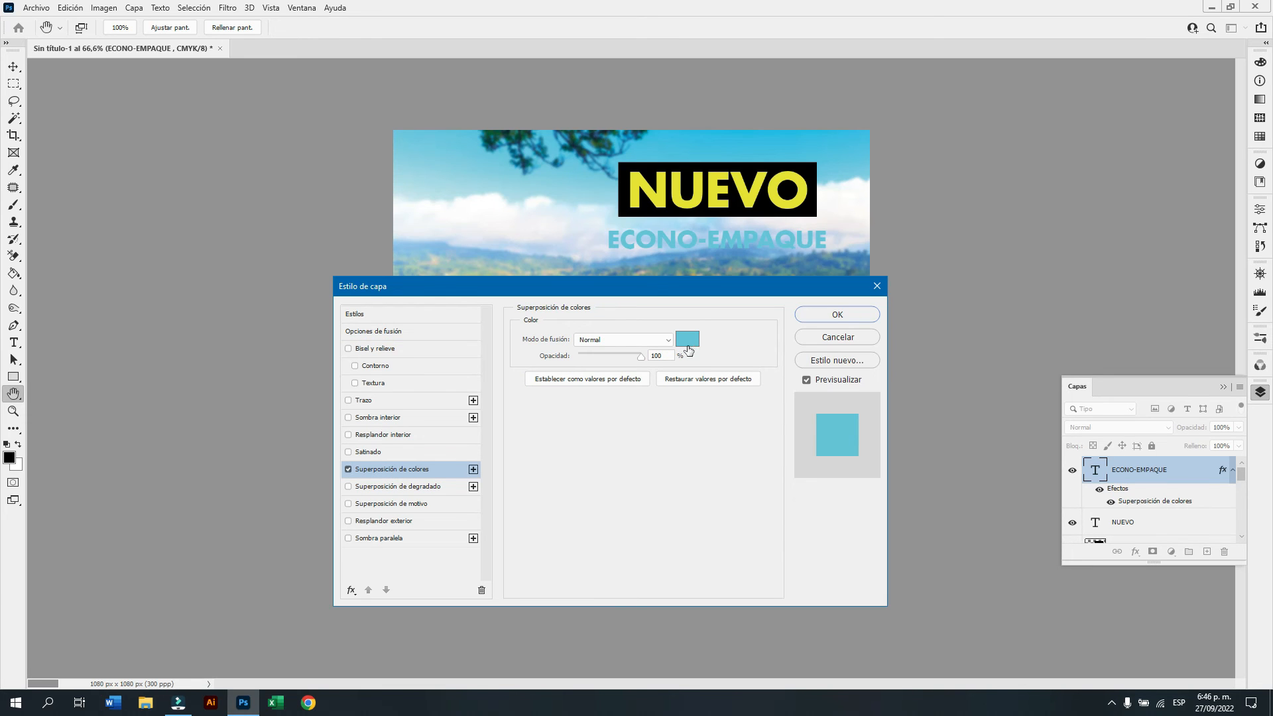
pyautogui.click(687, 341)
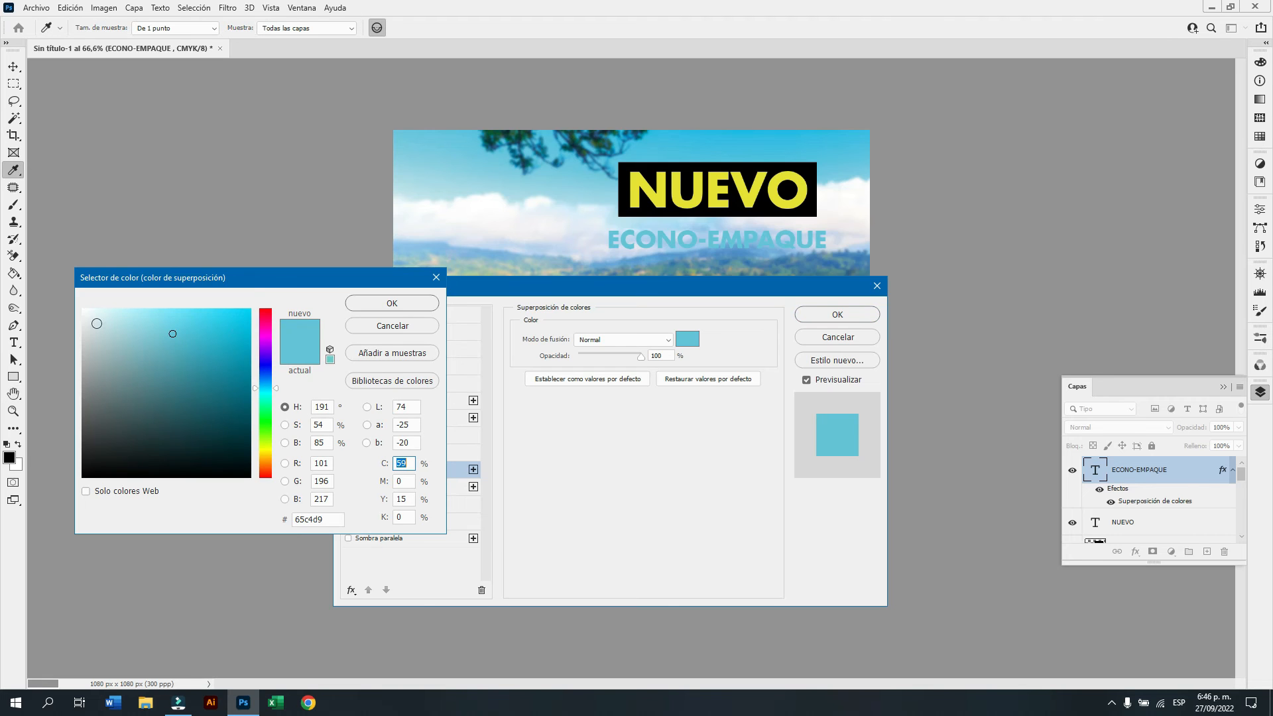
pyautogui.click(79, 309)
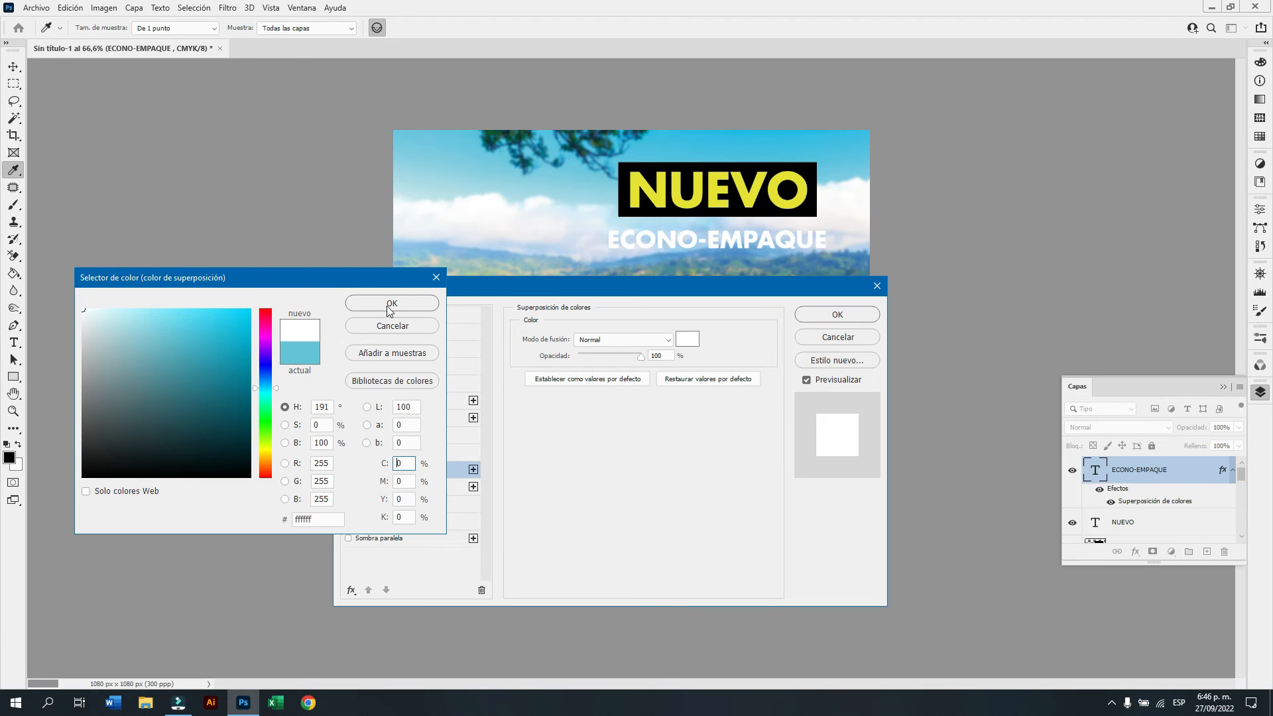
pyautogui.press('Return')
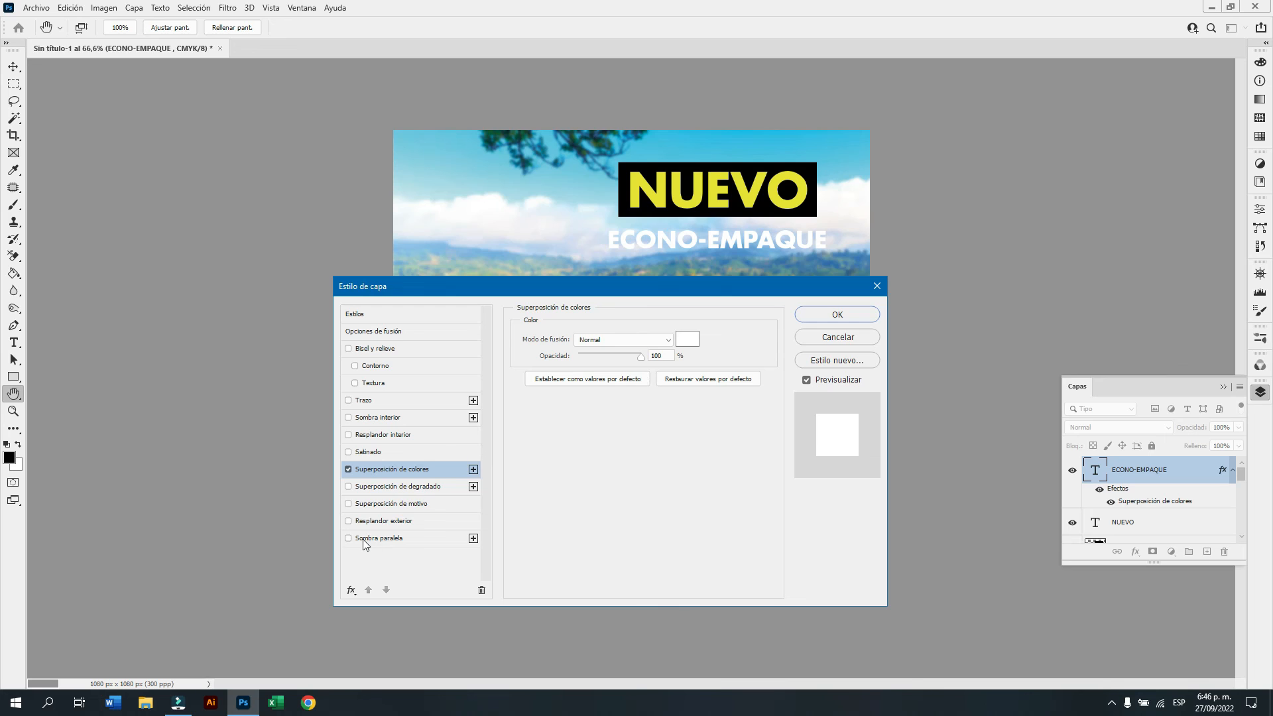
# Add a drop shadow to the ECONO-EMPAQUE text with the distance set to about 7 px.
pyautogui.click(394, 542)
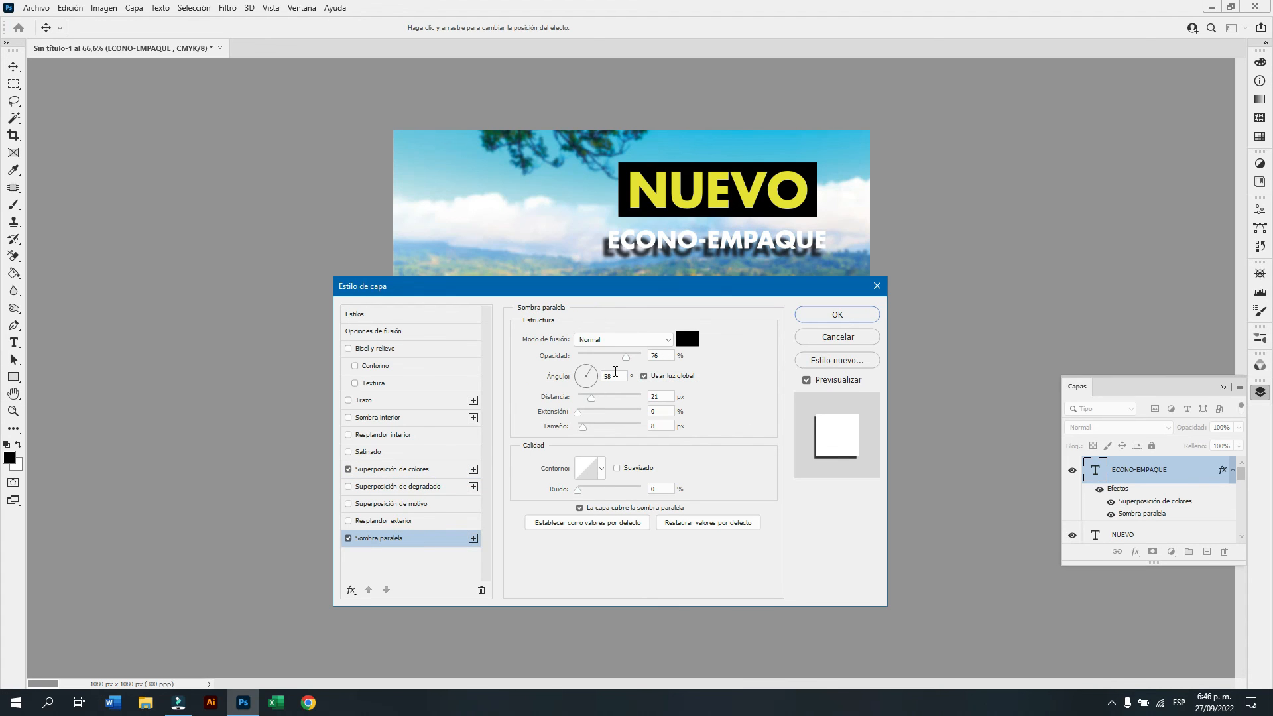
pyautogui.moveTo(591, 399); pyautogui.dragTo(582, 401)
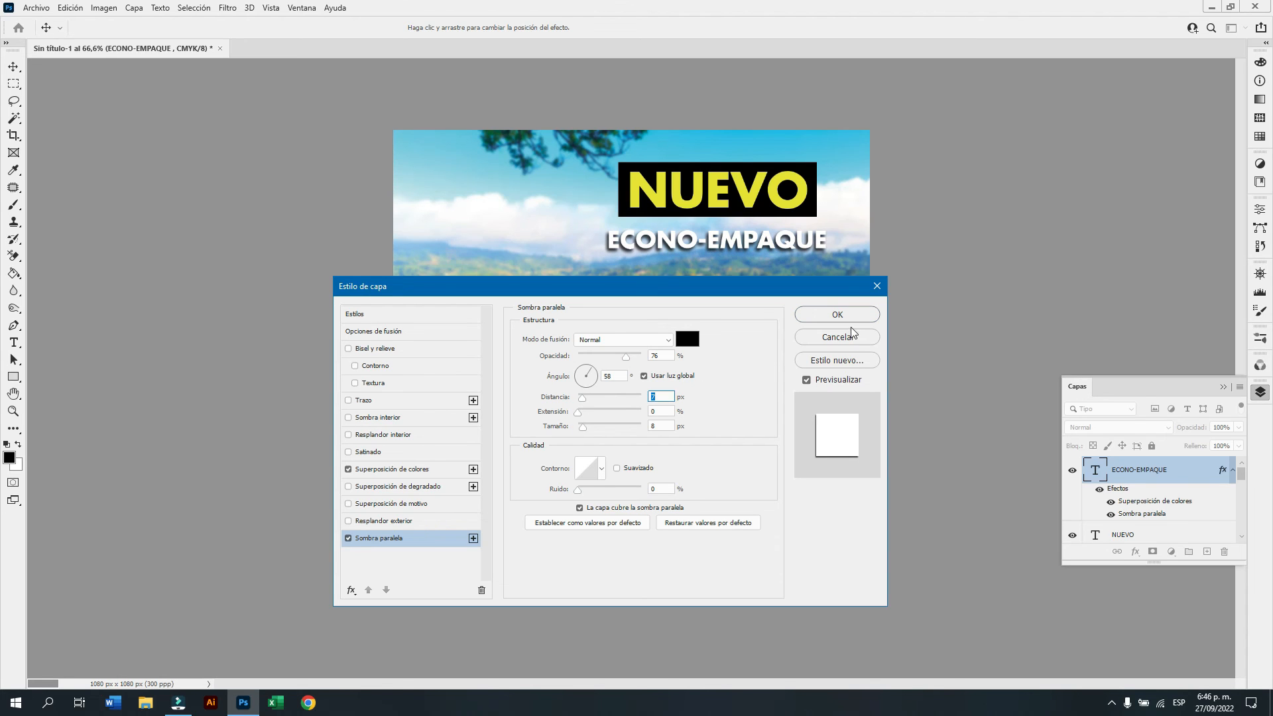
pyautogui.click(847, 309)
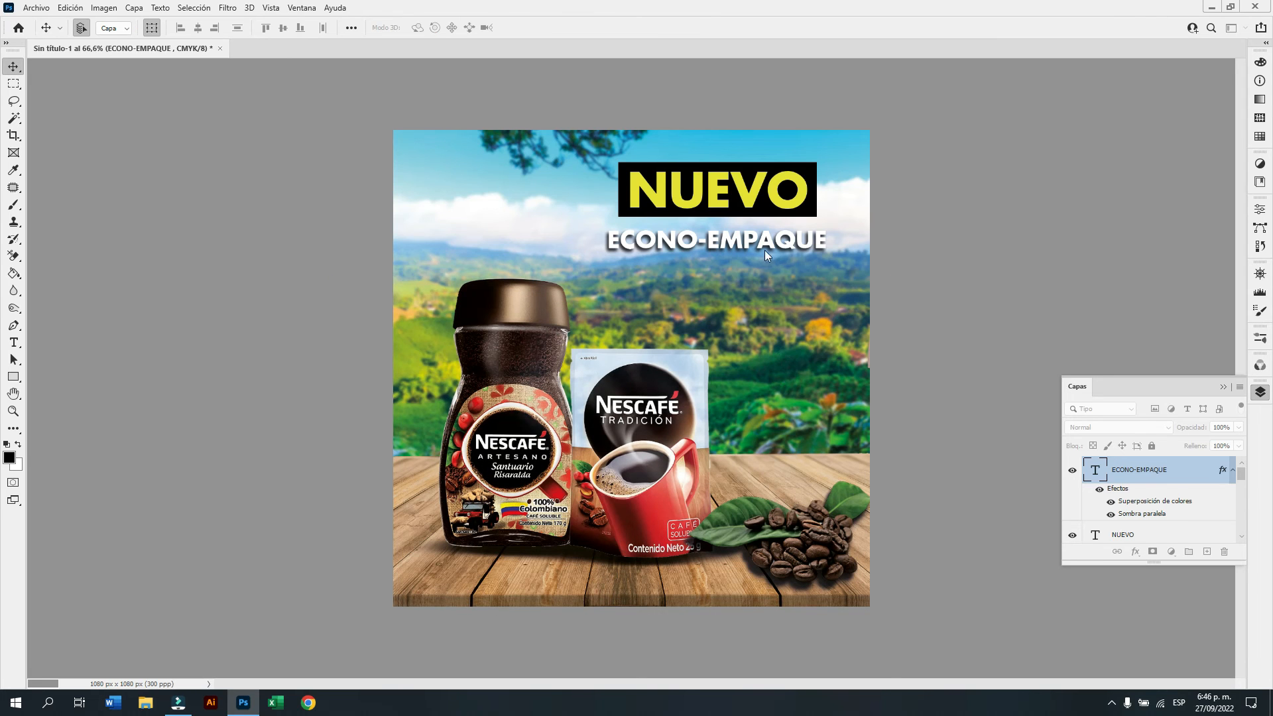
# Place the d3173-nestlc3a9-logo image from the tacos folder as an embedded element at its default size.
pyautogui.click(435, 532)
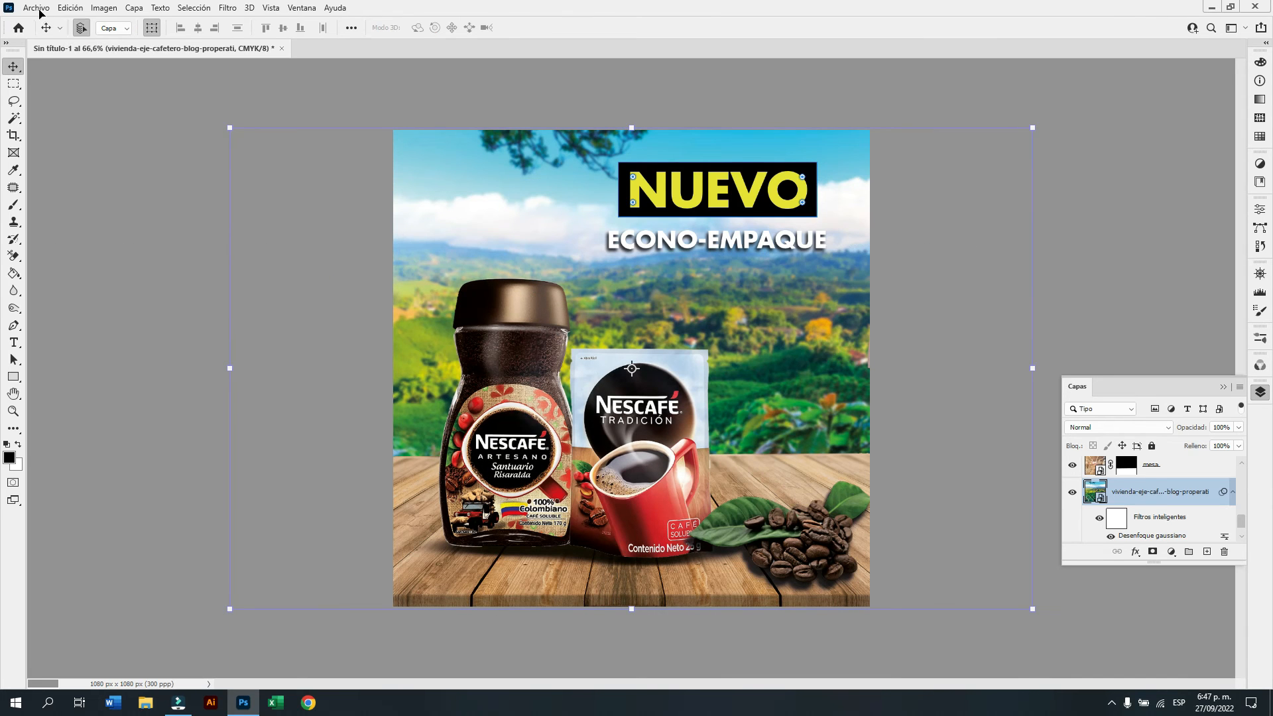
pyautogui.click(37, 10)
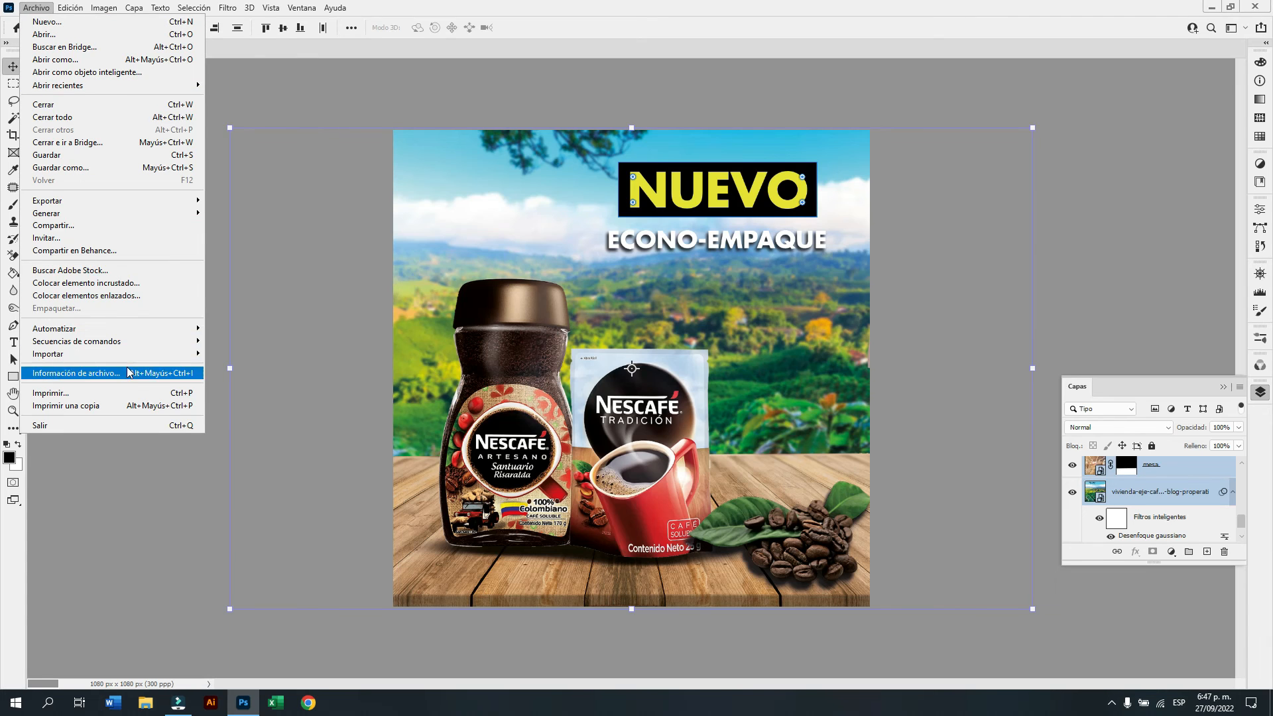
pyautogui.click(133, 283)
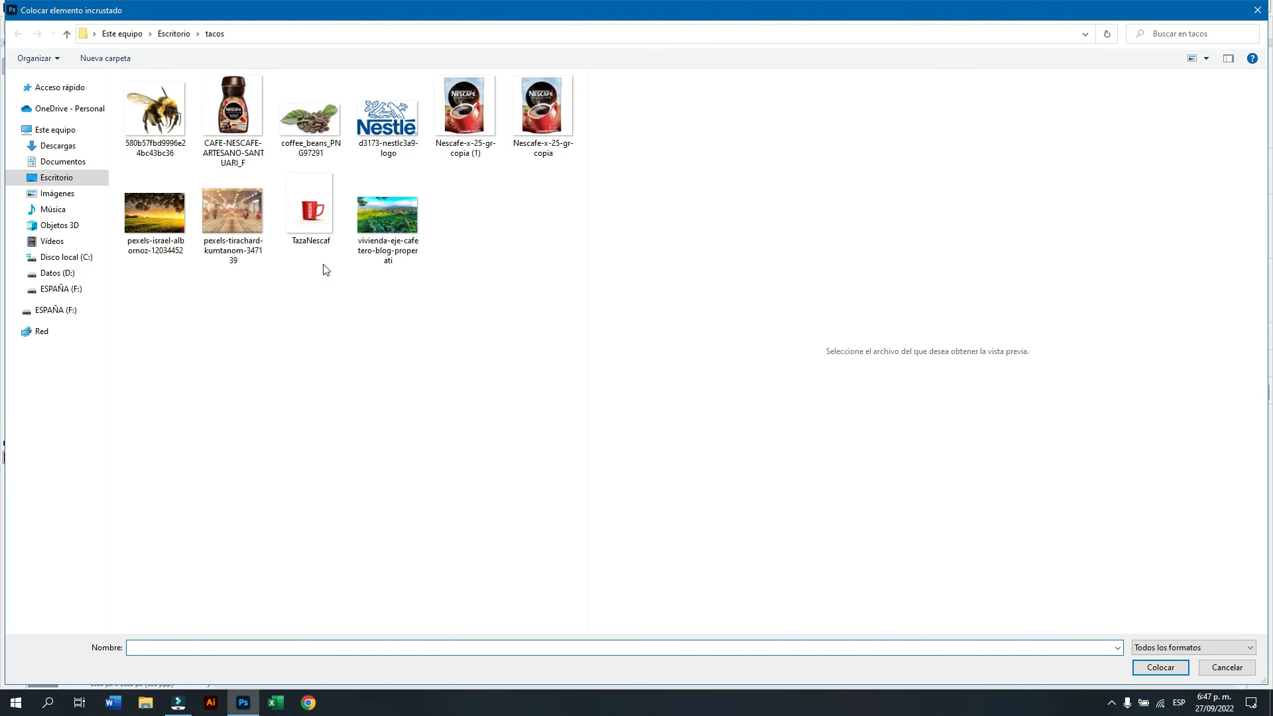
pyautogui.click(371, 143)
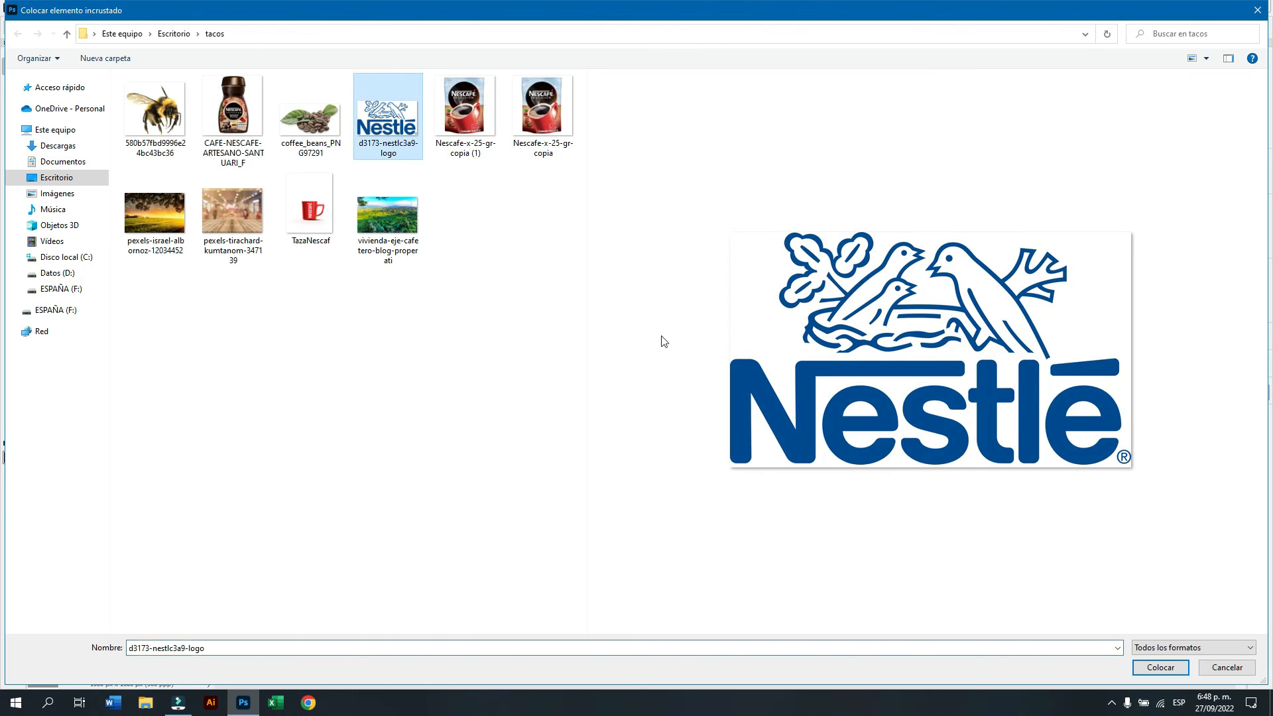
pyautogui.click(1146, 669)
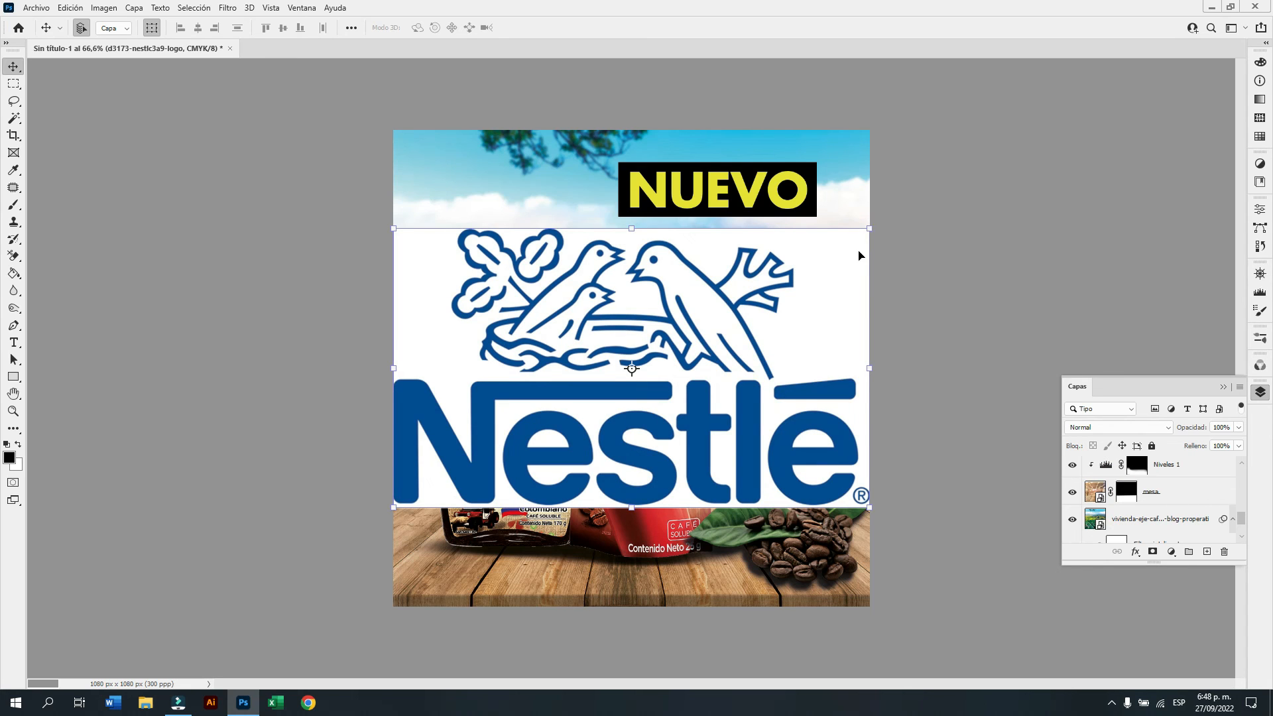
pyautogui.press('Return')
# Select the Nestlé logo's white background with the Magic Wand, invert the selection and add it as a layer mask hiding the white.
pyautogui.press('w')
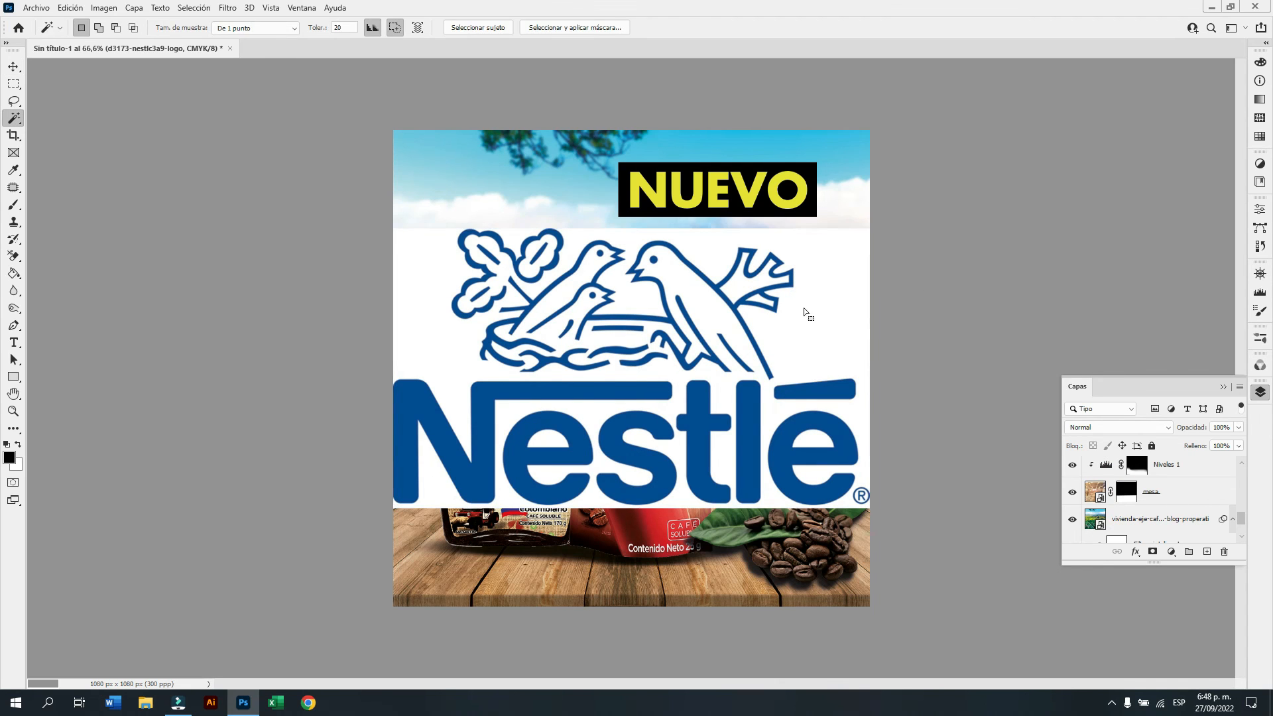
pyautogui.click(803, 308)
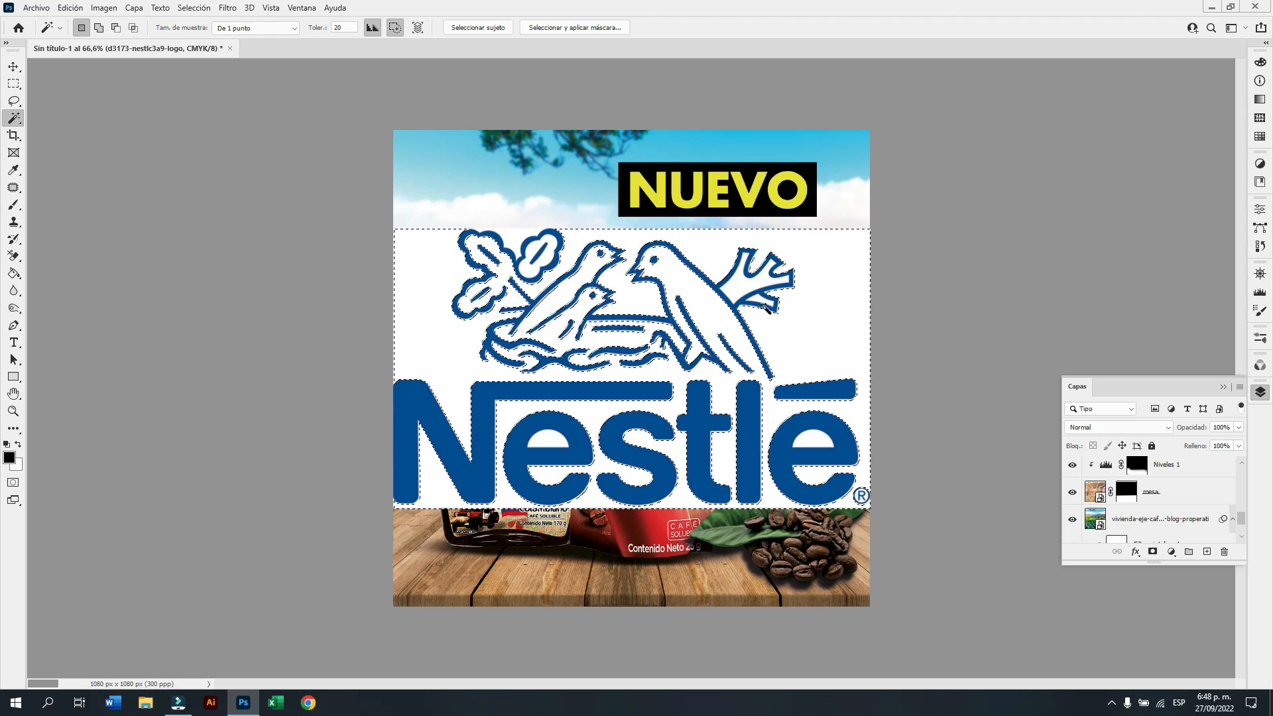
pyautogui.press('z')
pyautogui.moveTo(608, 309); pyautogui.dragTo(584, 325)
pyautogui.press('w')
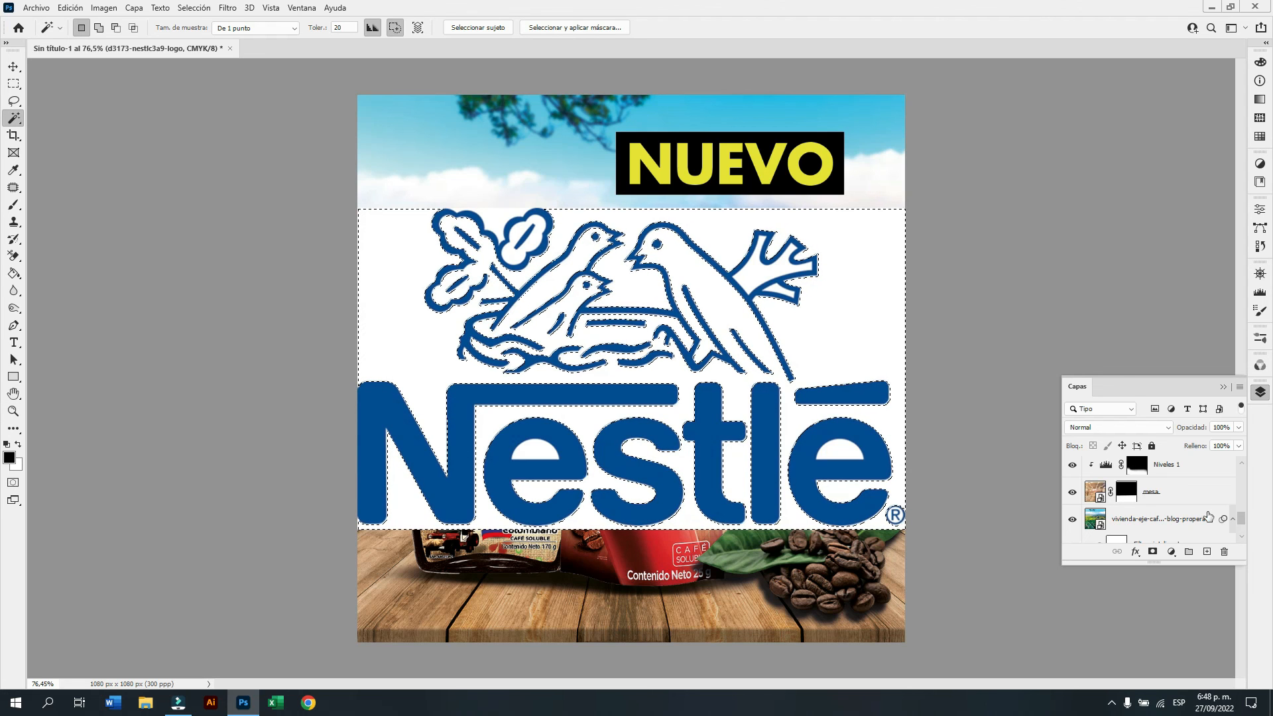
pyautogui.scroll(5, 1239, 497)
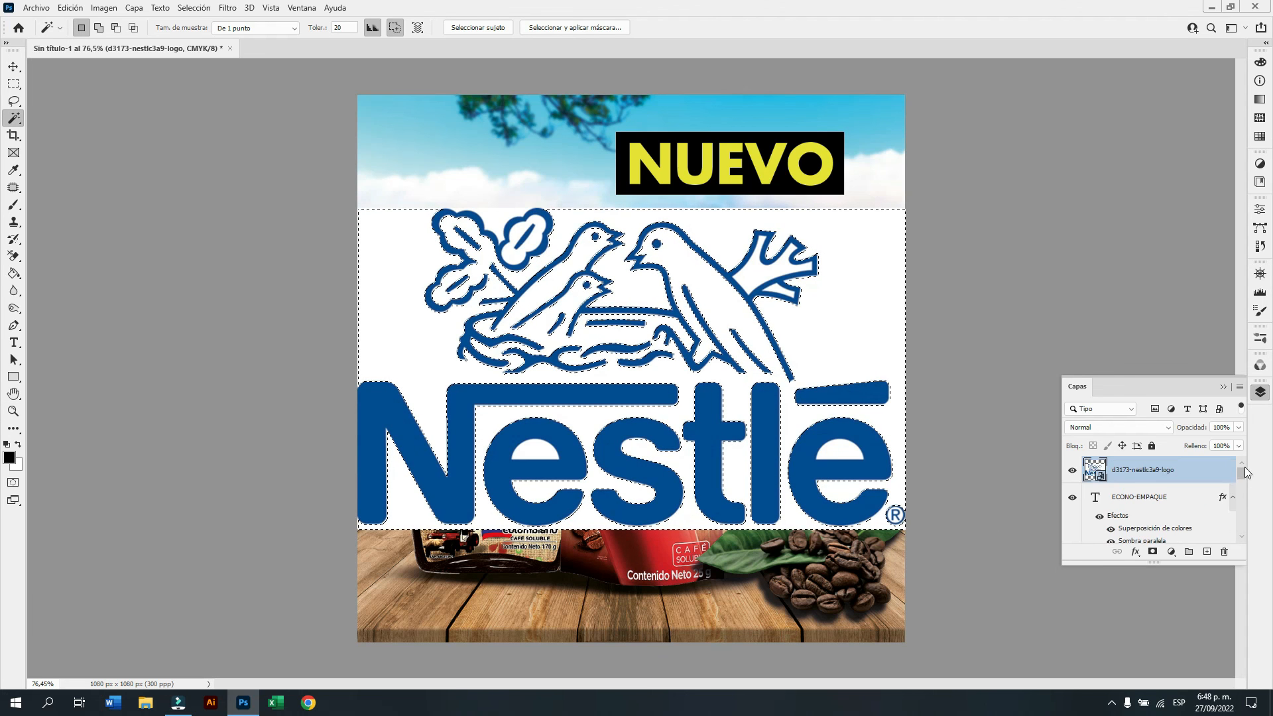
pyautogui.click(1152, 553)
pyautogui.hotkey('ctrl', 'z')
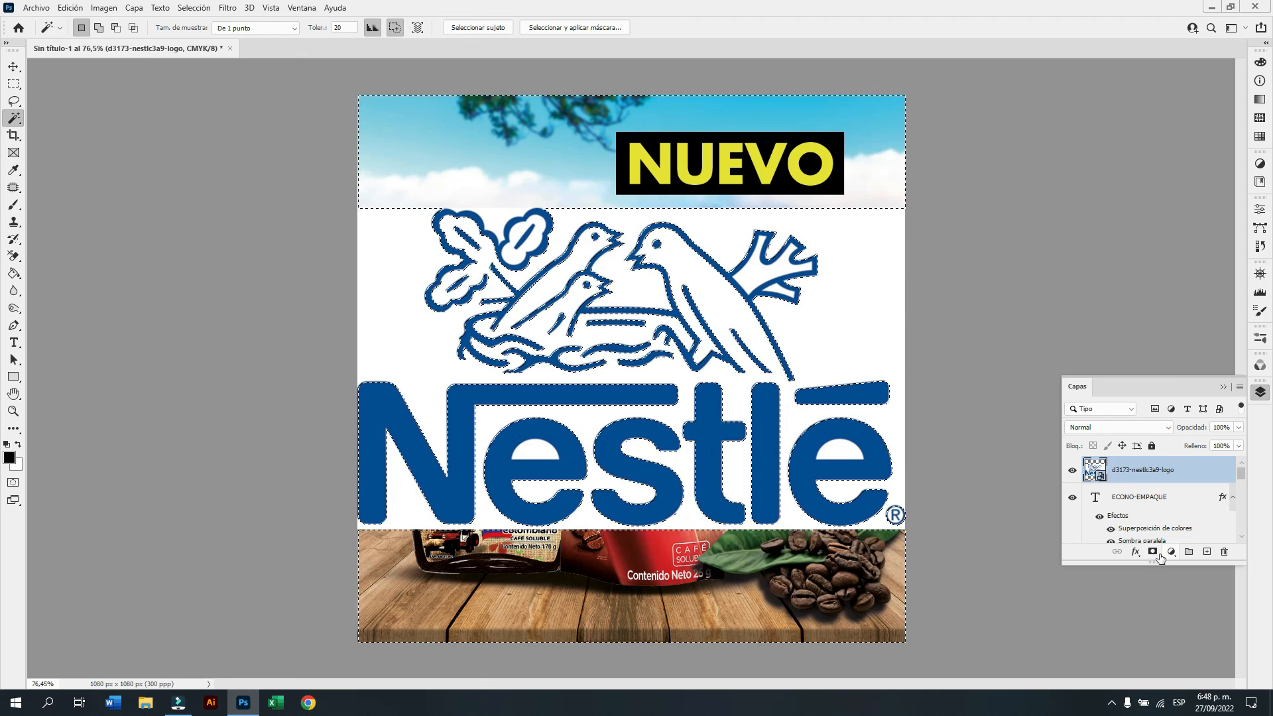
pyautogui.click(1153, 554)
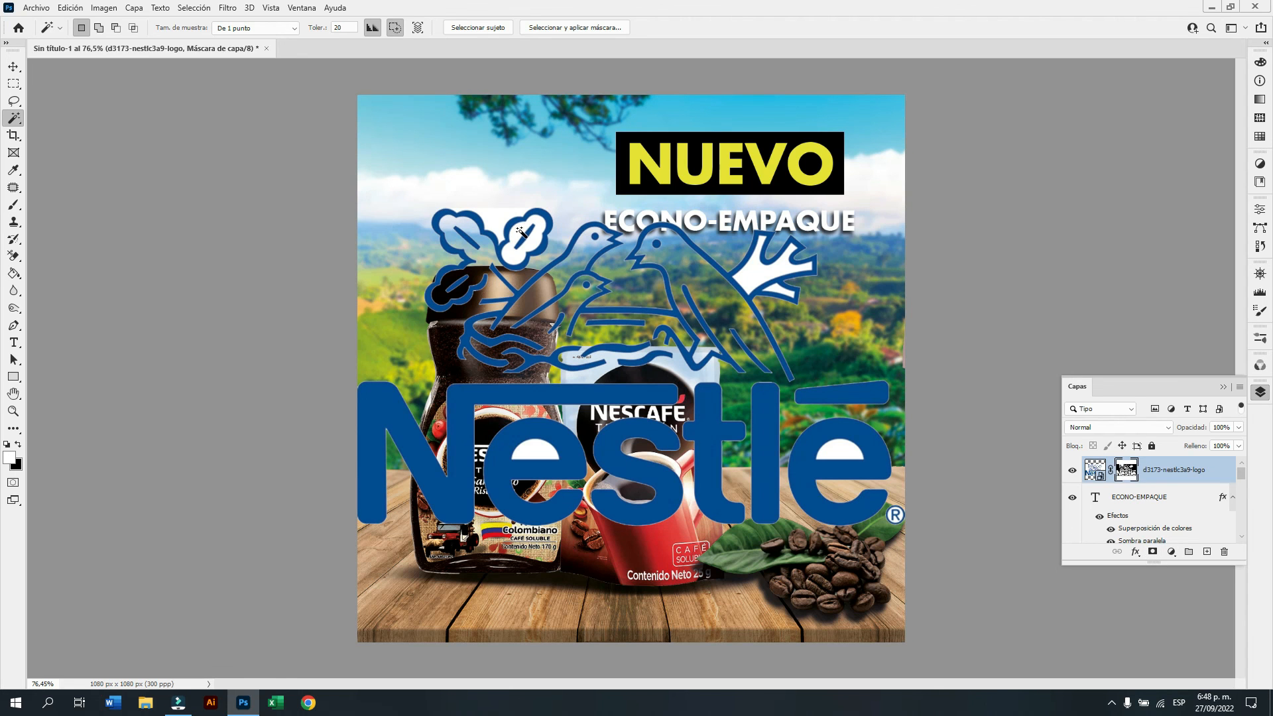
# Mask out the leftover white around the logo's leaves and branch by painting black at 100% brush opacity within a selection, then deselect.
pyautogui.keyDown('shift'); pyautogui.click(502, 225); pyautogui.keyUp('shift')
pyautogui.press('b')
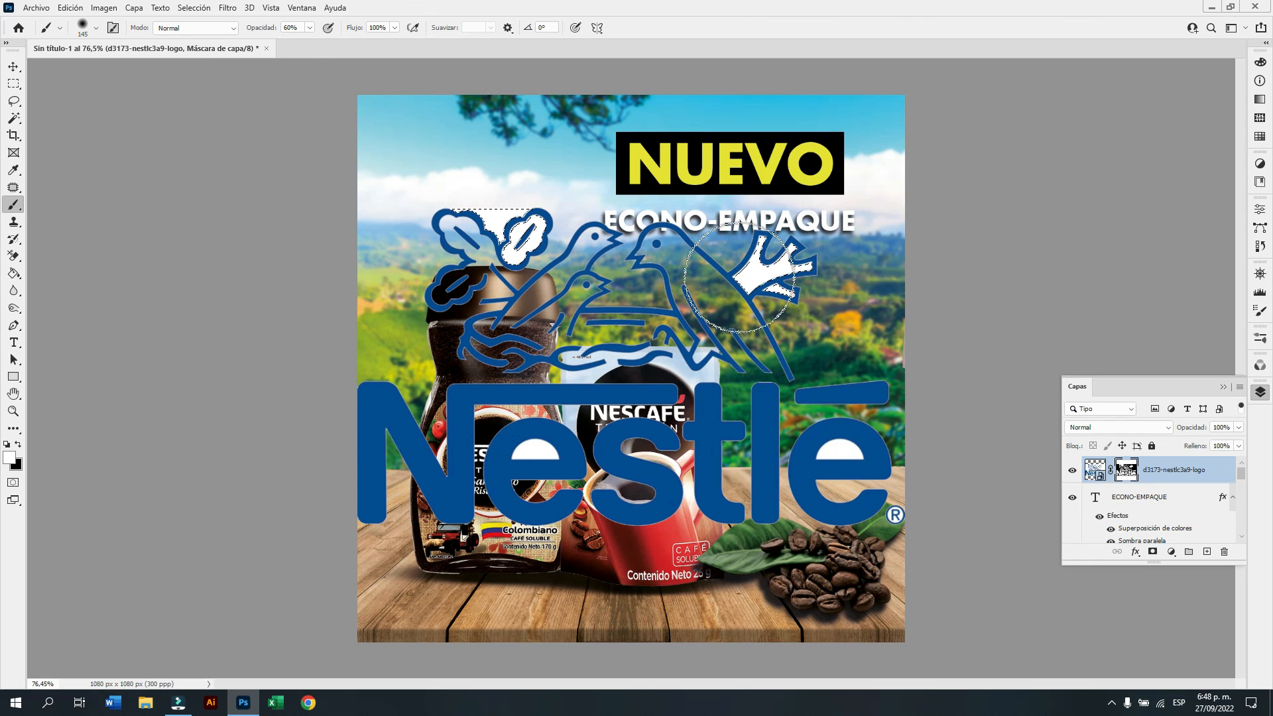
pyautogui.press('0')
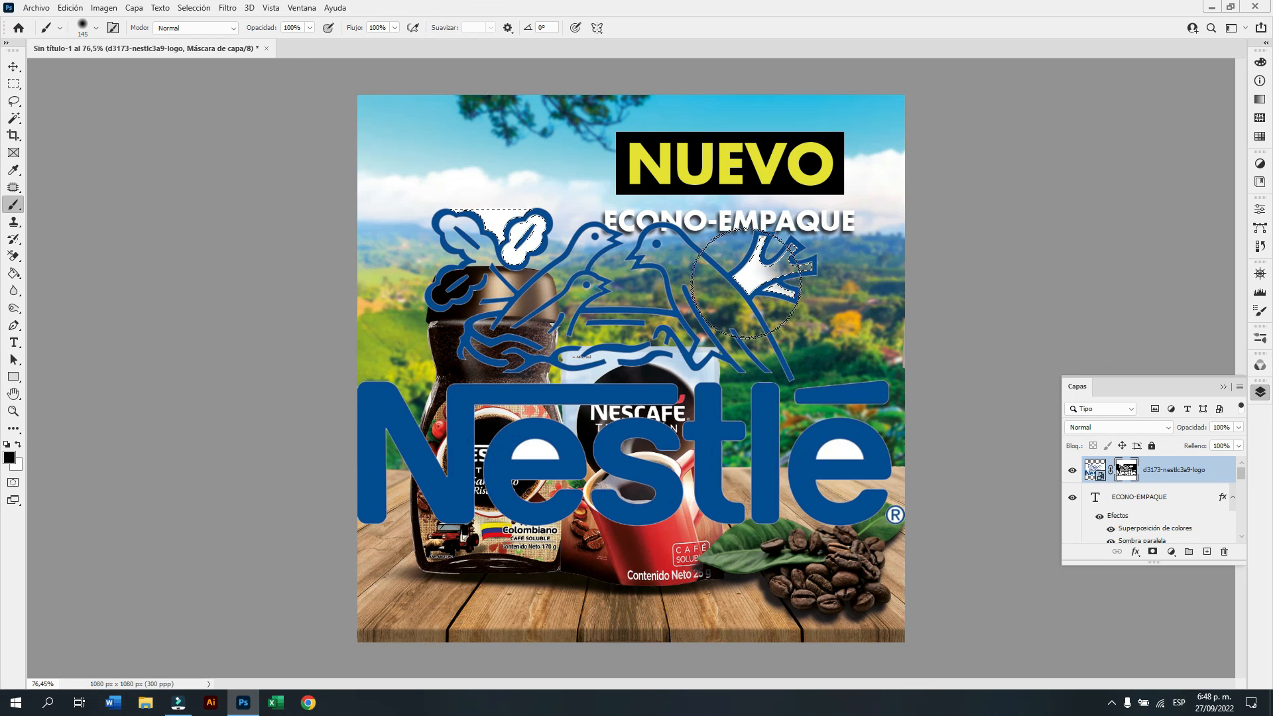
pyautogui.moveTo(745, 282)
pyautogui.mouseDown()
pyautogui.moveTo(684, 282)
pyautogui.moveTo(548, 229)
pyautogui.mouseUp()
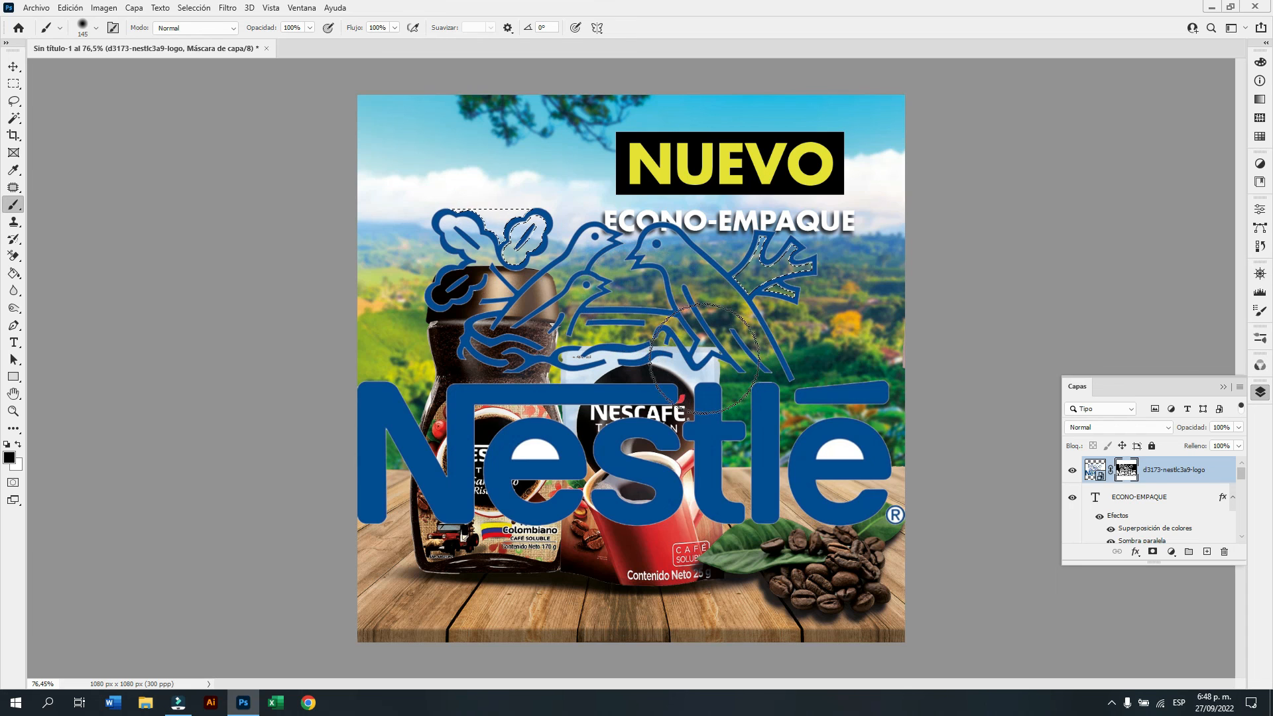
pyautogui.hotkey('ctrl', 'd')
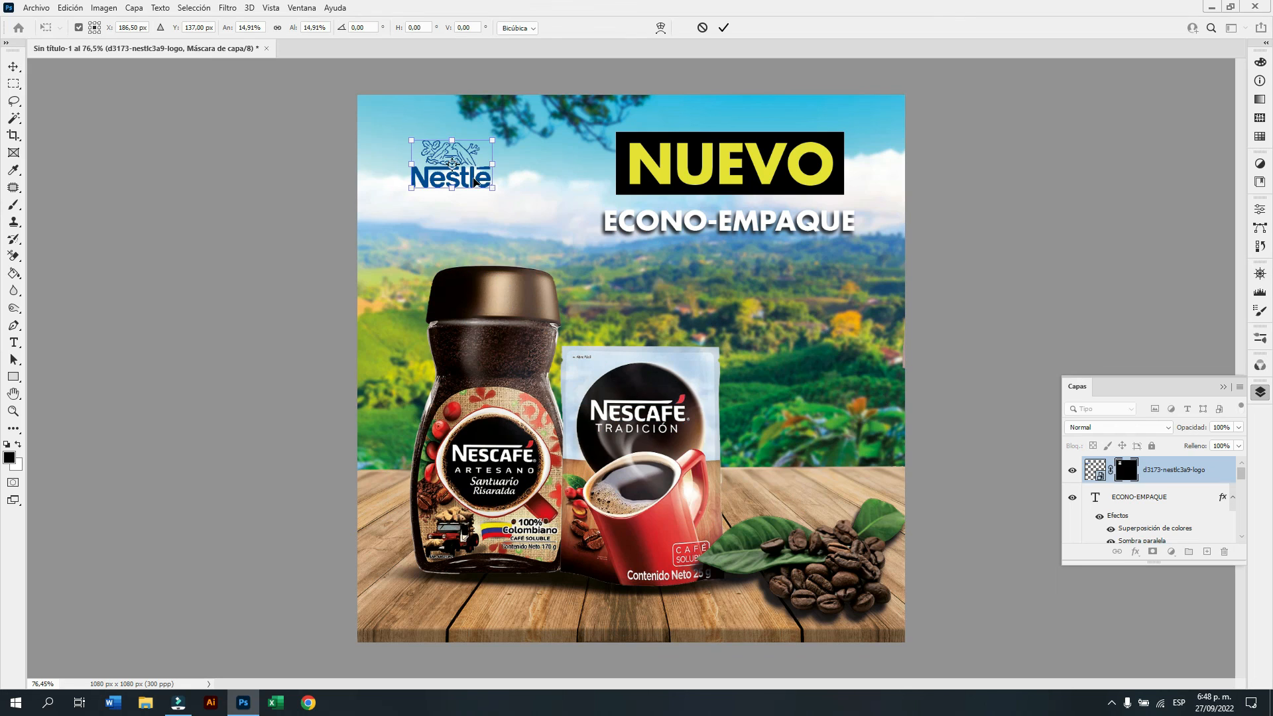
pyautogui.moveTo(471, 177); pyautogui.dragTo(455, 168)
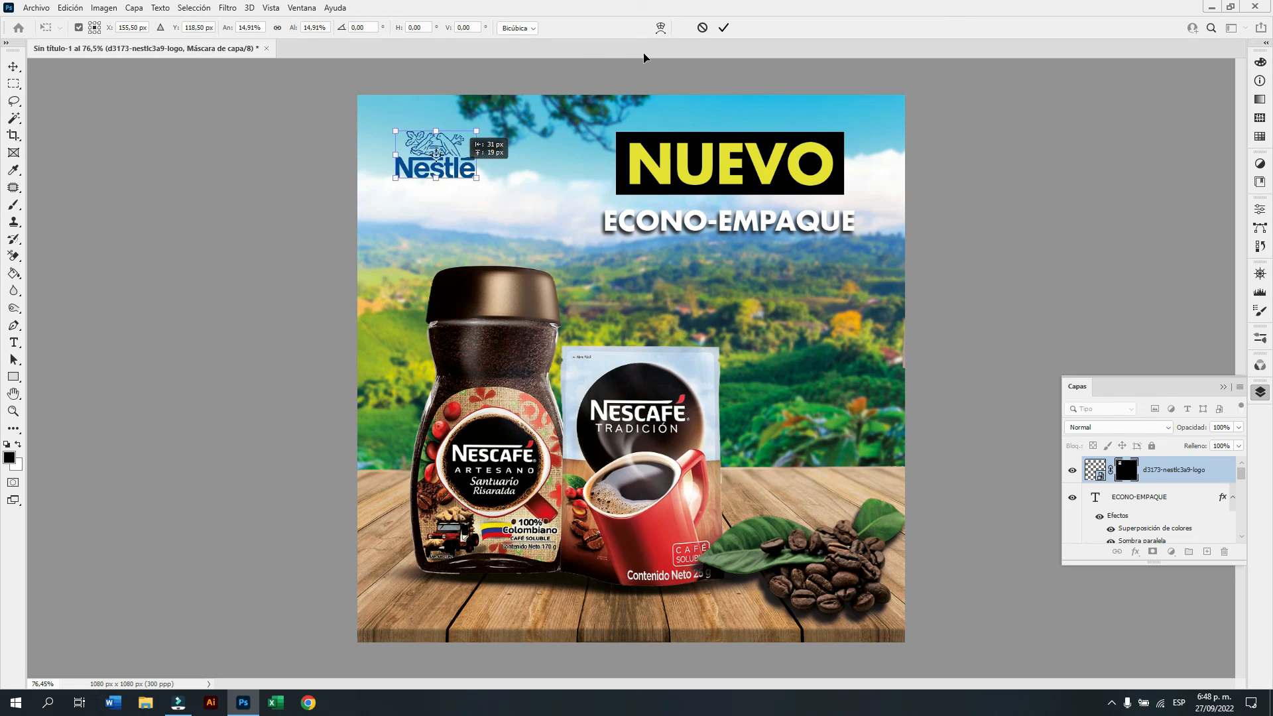
pyautogui.click(723, 28)
pyautogui.hotkey('ctrl', 'z')
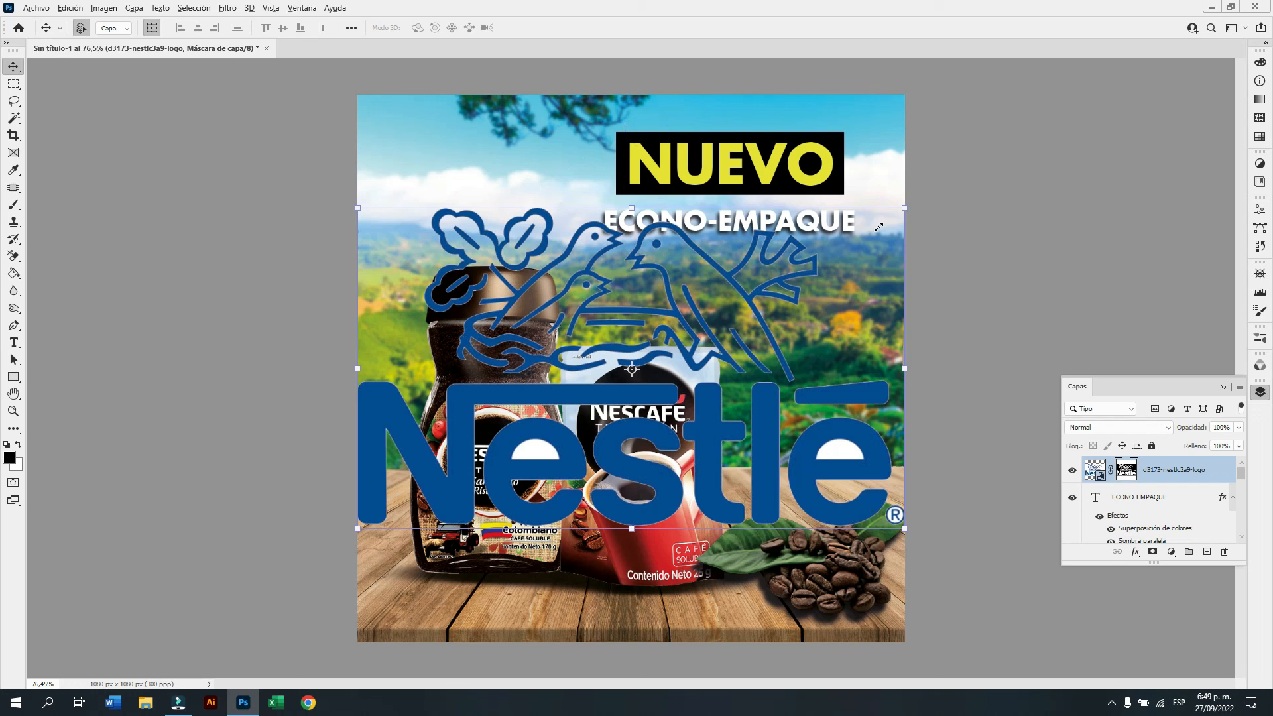
# Scale the Nestlé logo to about 13% and place it in the sky at the ad's upper-left corner.
pyautogui.moveTo(879, 227); pyautogui.dragTo(681, 375)
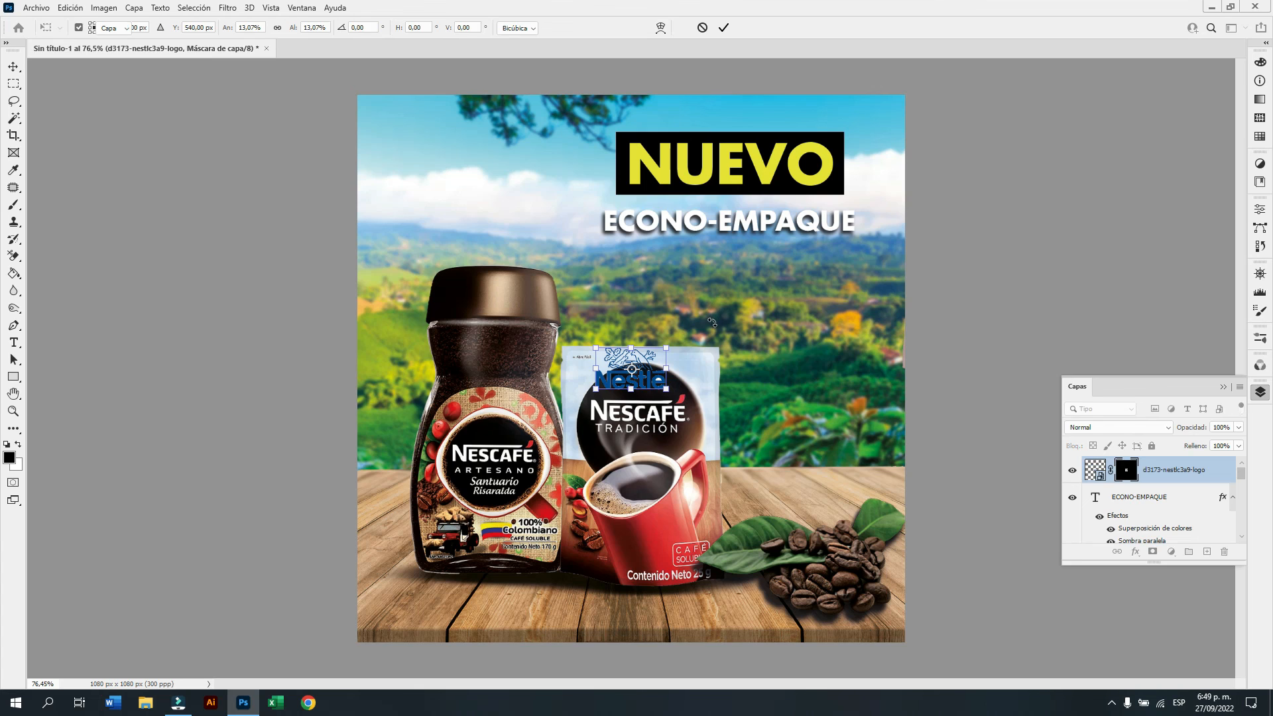
pyautogui.press('Return')
pyautogui.moveTo(659, 384); pyautogui.dragTo(455, 167)
pyautogui.click(874, 194)
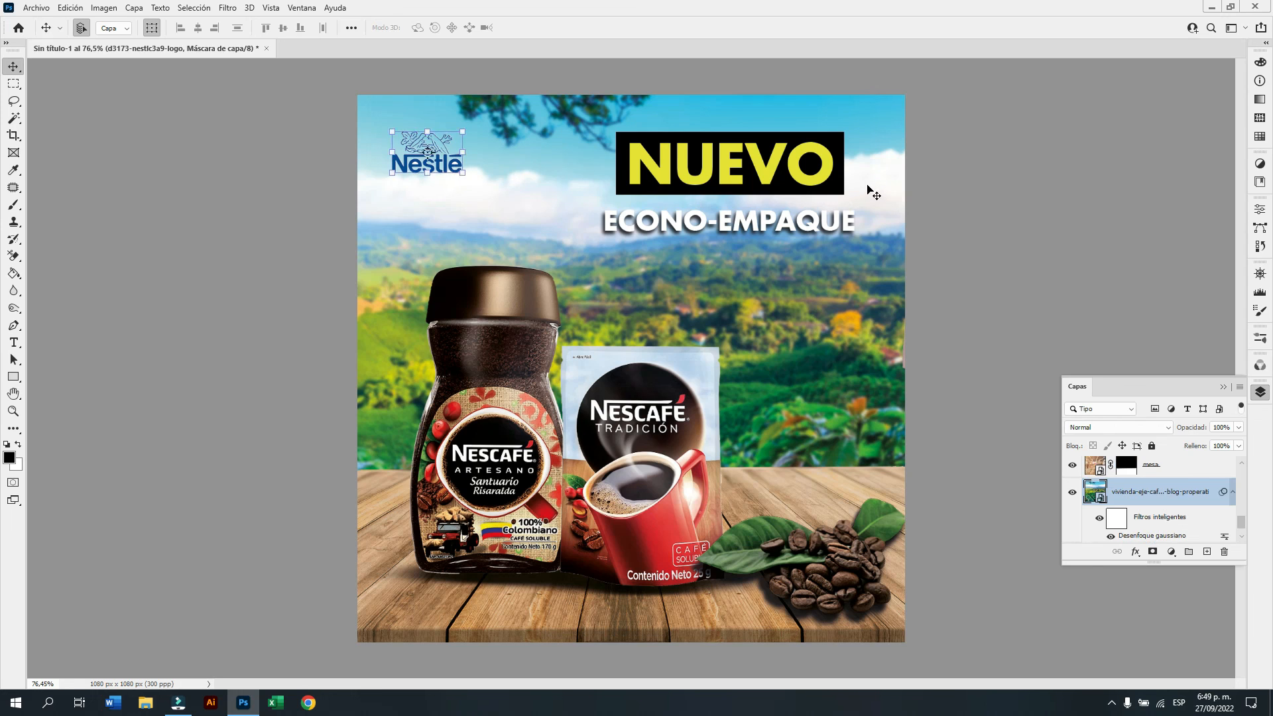
# Select the NUEVO text, its black box and ECONO-EMPAQUE, and move them about 24 px left and 100 px down.
pyautogui.click(825, 167)
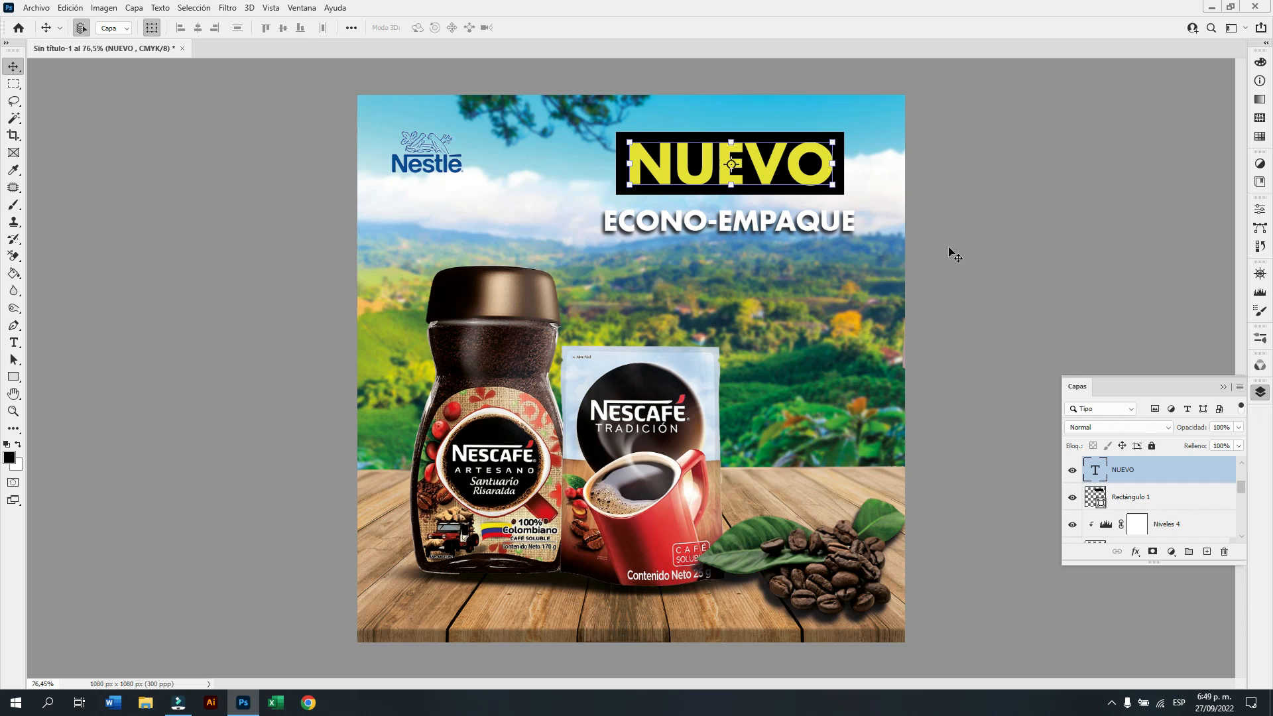
pyautogui.keyDown('shift'); pyautogui.click(826, 180); pyautogui.keyUp('shift')
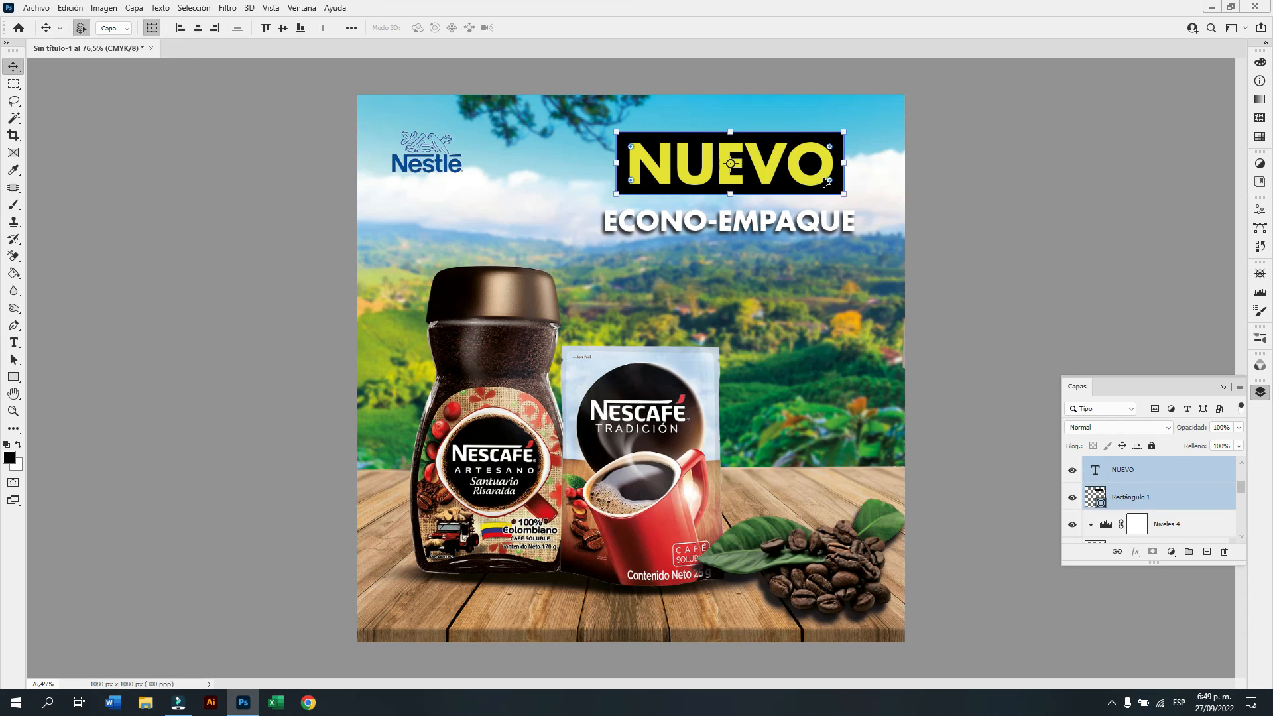
pyautogui.moveTo(825, 179); pyautogui.dragTo(805, 275)
pyautogui.keyDown('shift'); pyautogui.click(817, 227); pyautogui.keyUp('shift')
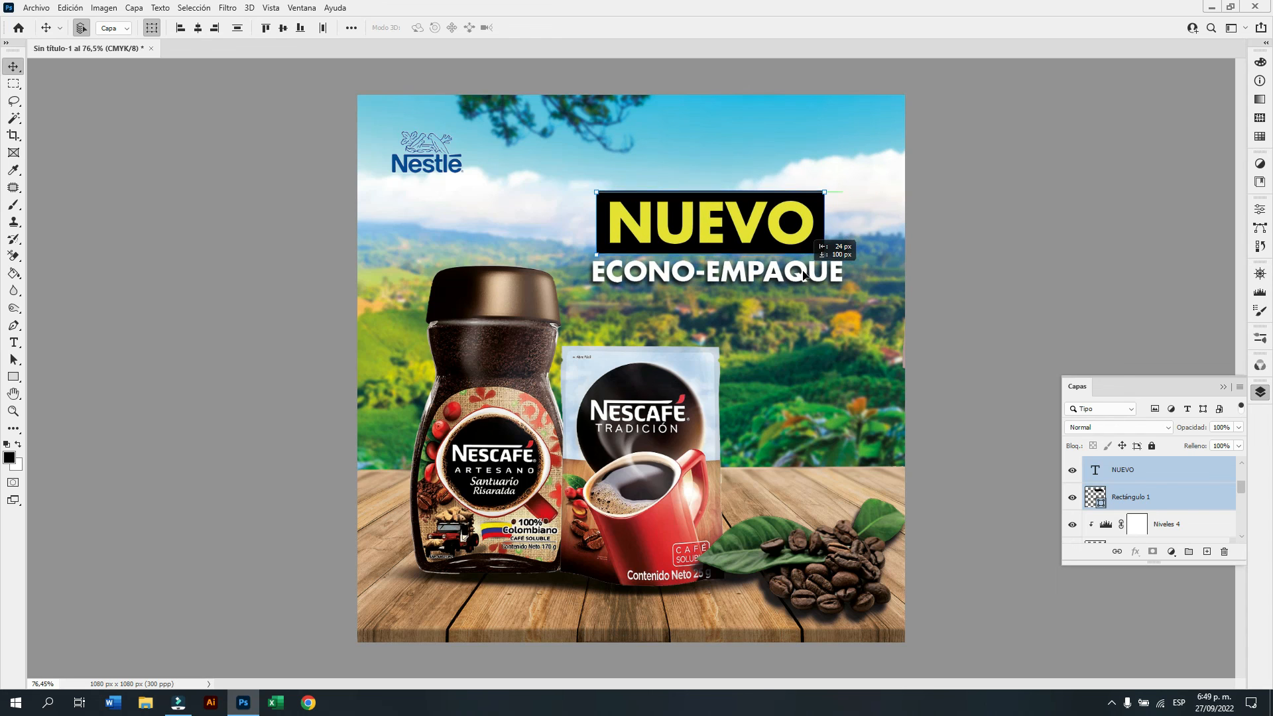
# Scale the headline layers to about 119.6% and shift ECONO-EMPAQUE about 18 px left to centre it beneath the NUEVO box.
pyautogui.moveTo(824, 191)
pyautogui.mouseDown()
pyautogui.moveTo(852, 168)
pyautogui.moveTo(807, 208)
pyautogui.mouseUp()
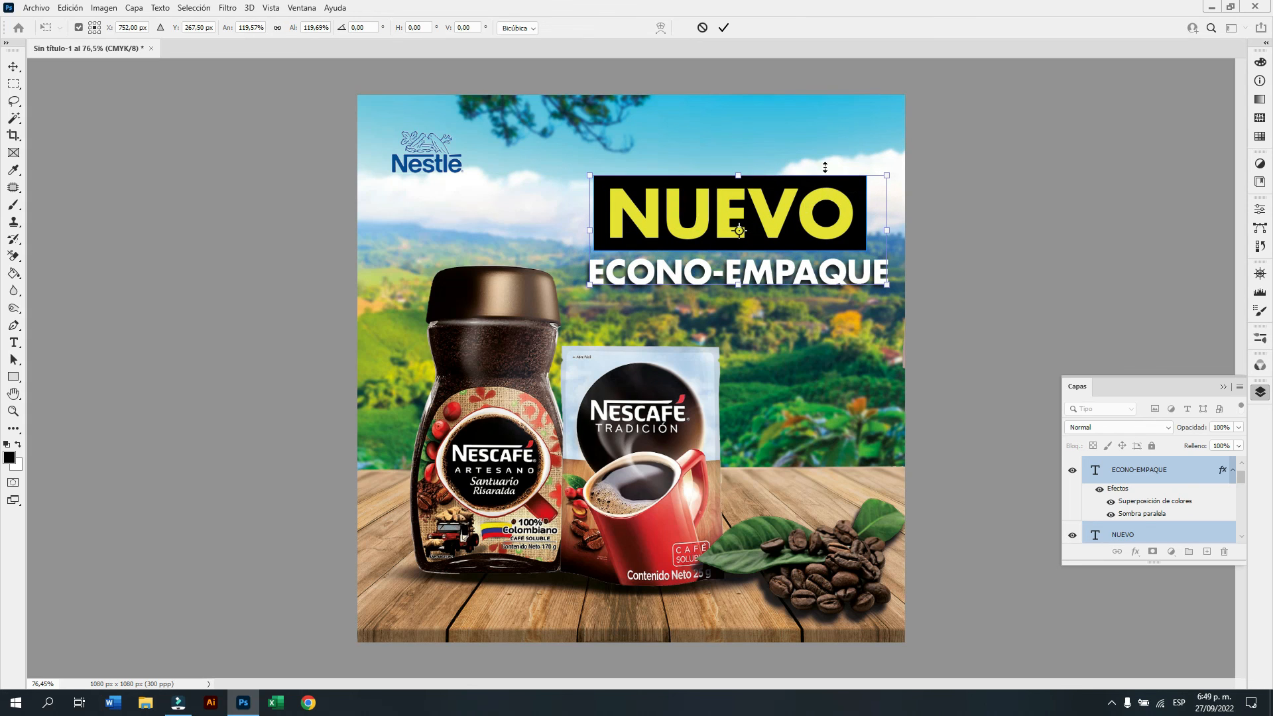
pyautogui.click(822, 128)
pyautogui.click(839, 280)
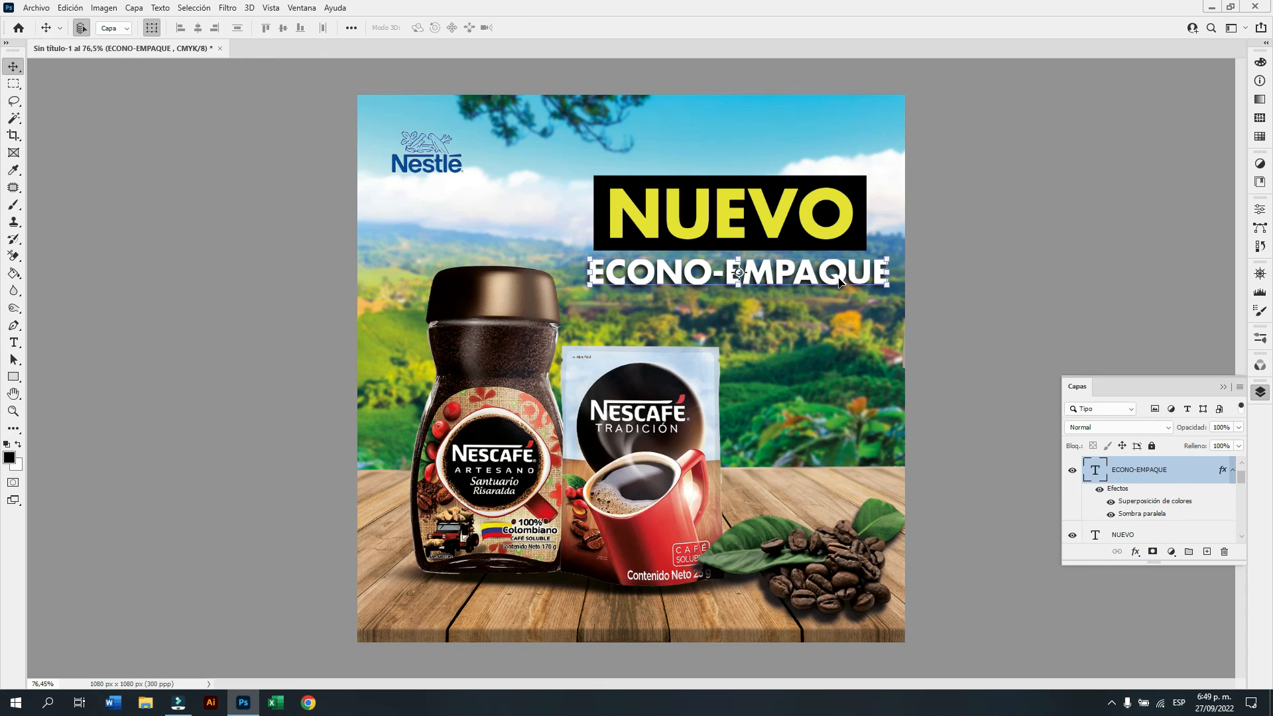
pyautogui.moveTo(840, 281); pyautogui.dragTo(830, 282)
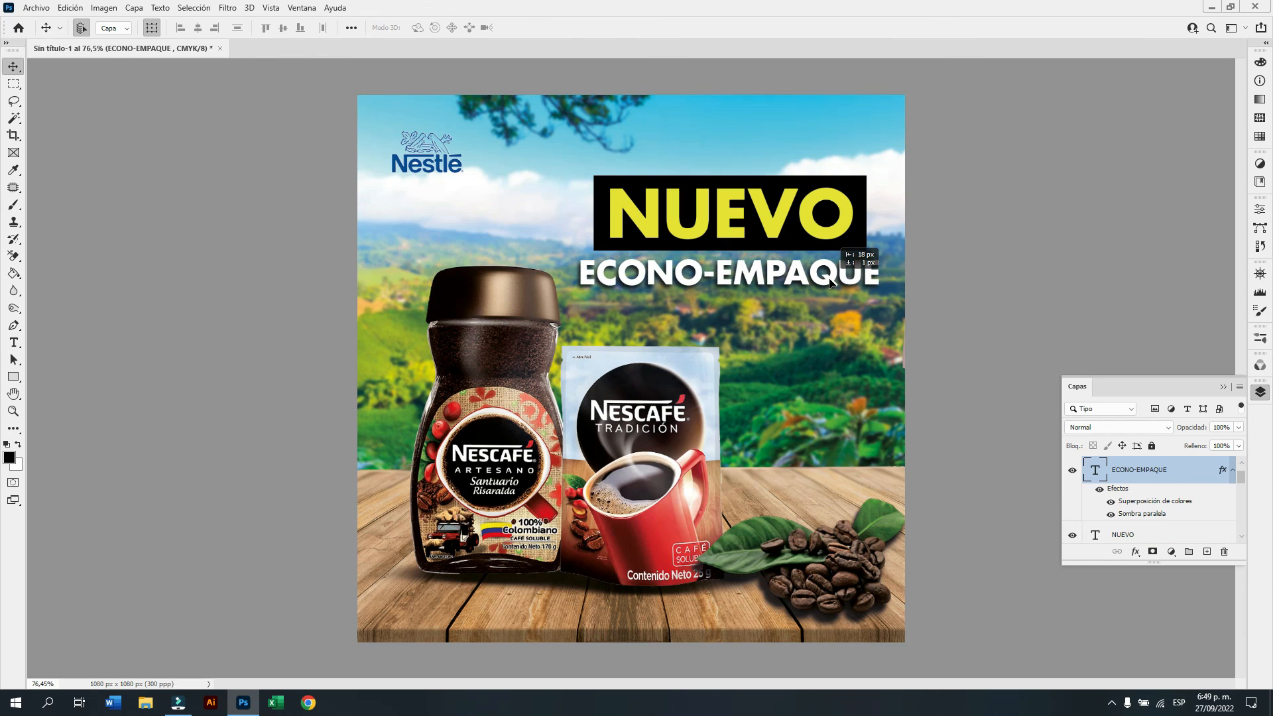
# Enlarge the Nestlé logo to about 133.5%, keeping its upper-left corner in place.
pyautogui.click(456, 164)
pyautogui.hotkey('ctrl', 't')
pyautogui.moveTo(460, 172); pyautogui.dragTo(490, 189)
pyautogui.click(723, 28)
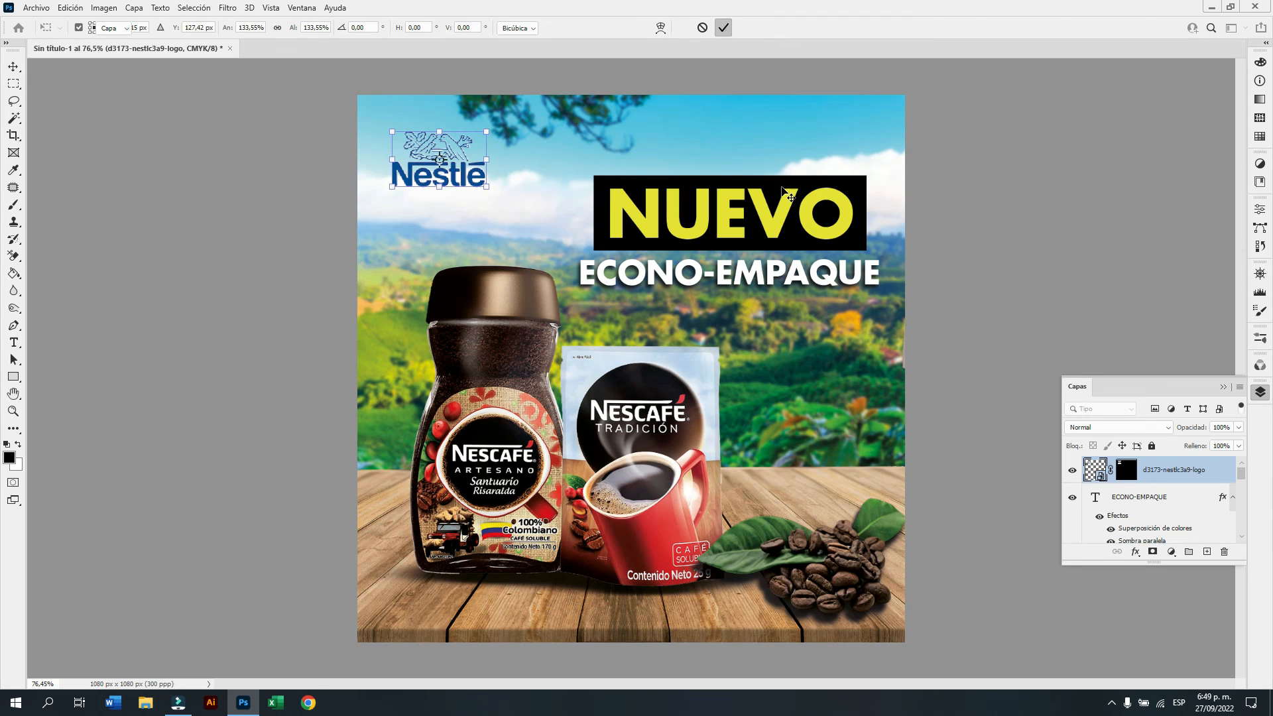
# Start a free transform on the coffee landscape background layer.
pyautogui.click(848, 324)
pyautogui.hotkey('ctrl', 't')
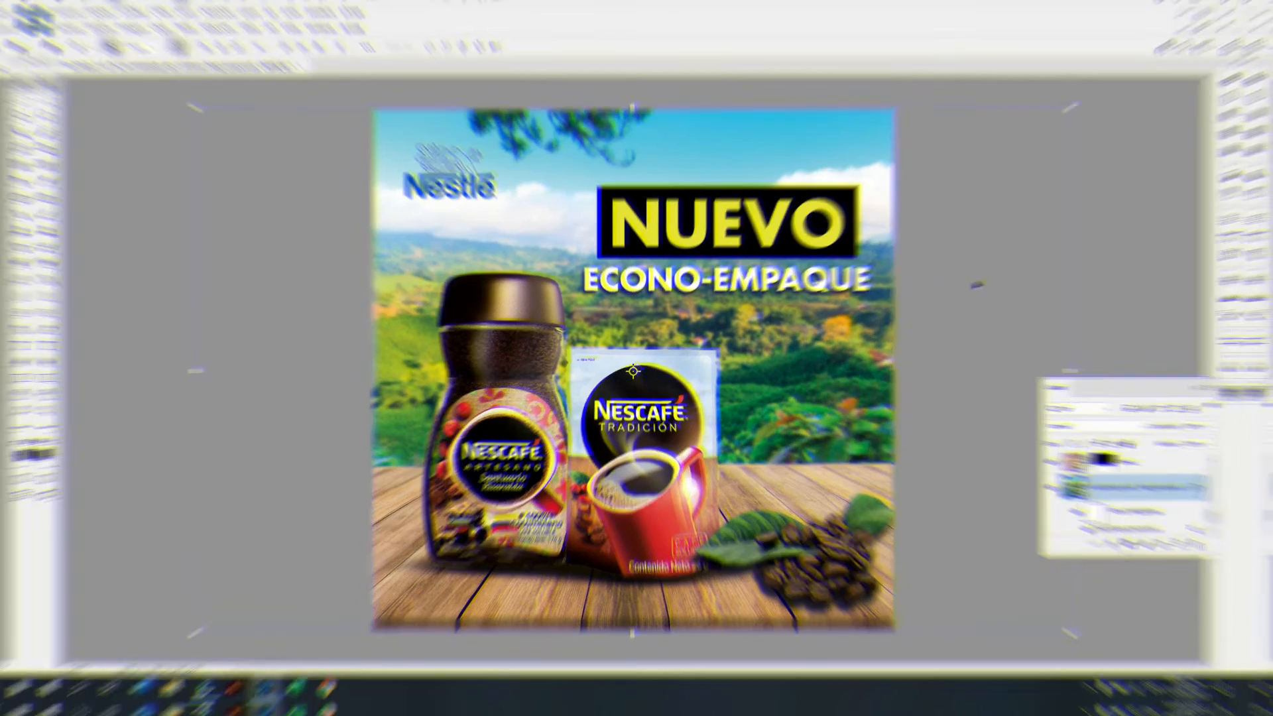